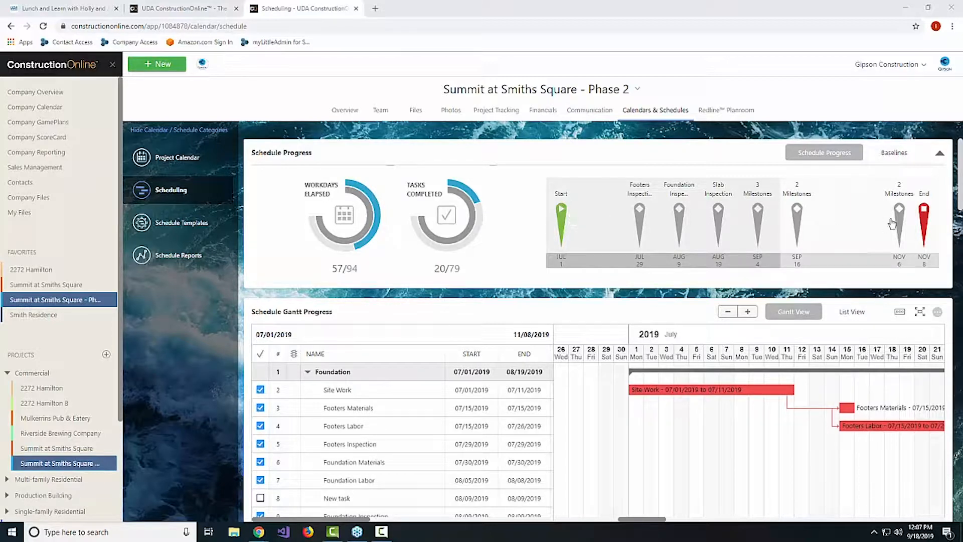
Step: Extend the Concrete Slab Materials task to end 08/15/2019 and the Concrete Slab Labor task to end 08/16/2019
{"action": "scroll", "coordinate": [440, 347], "scroll_direction": "down", "scroll_amount": 2}
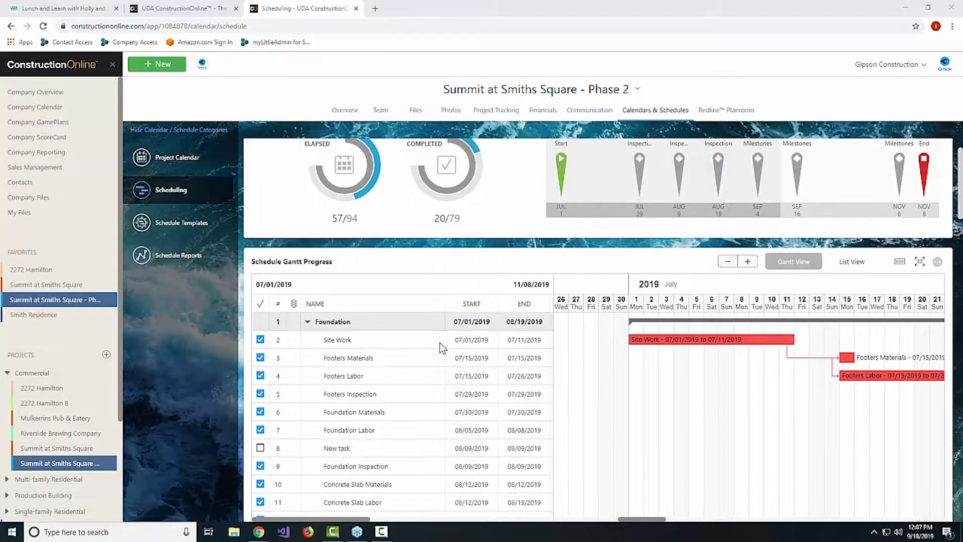
{"action": "left_click", "coordinate": [361, 417]}
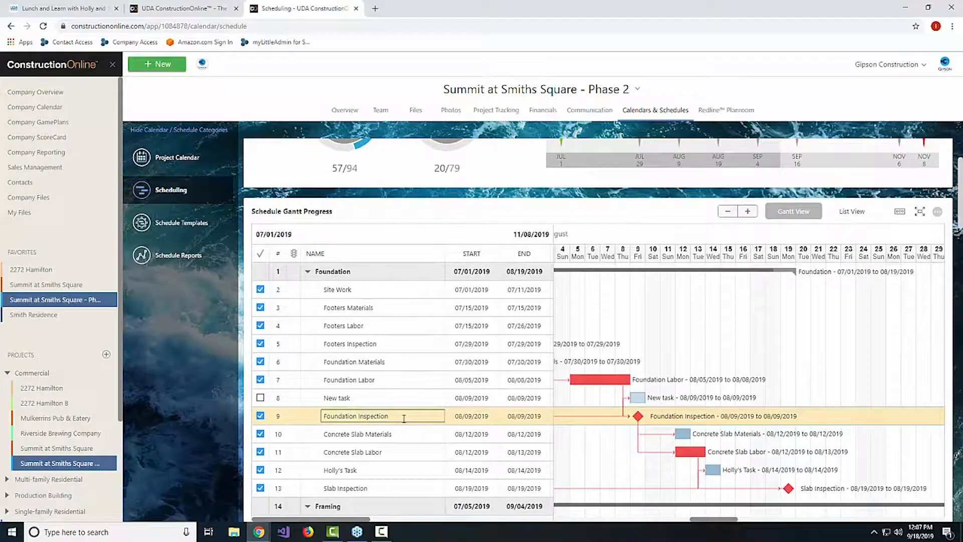
{"action": "scroll", "coordinate": [419, 416], "scroll_direction": "down", "scroll_amount": 1}
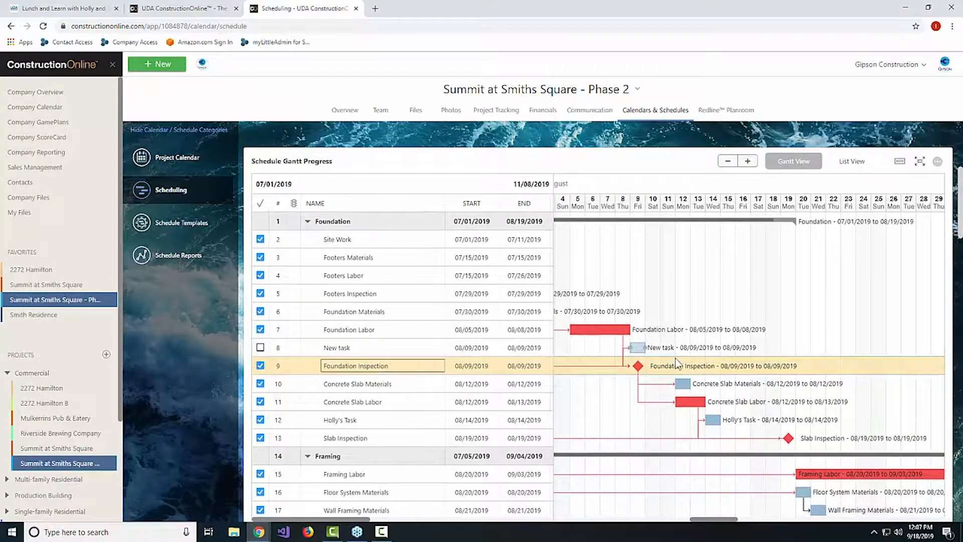
{"action": "left_click", "coordinate": [684, 383]}
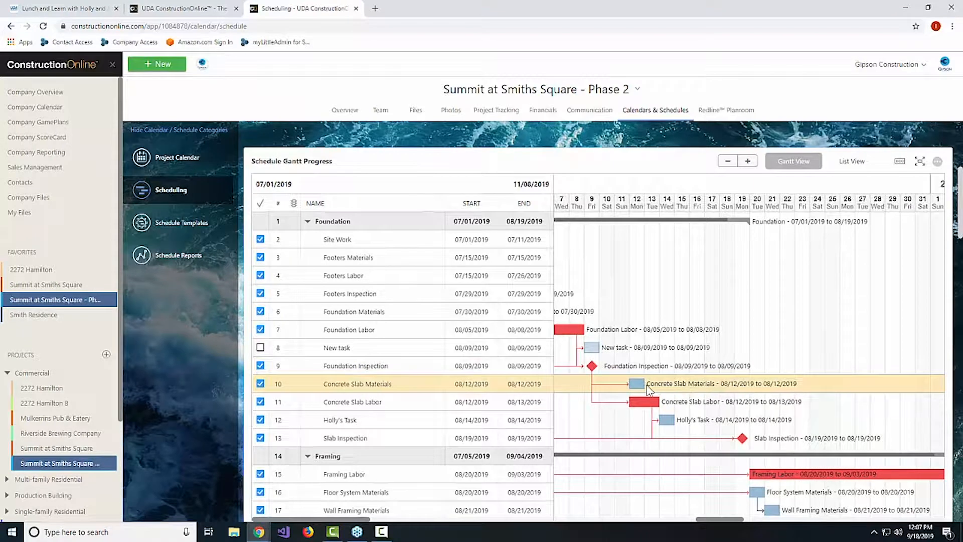
{"action": "left_click_drag", "start_coordinate": [647, 386], "coordinate": [691, 385]}
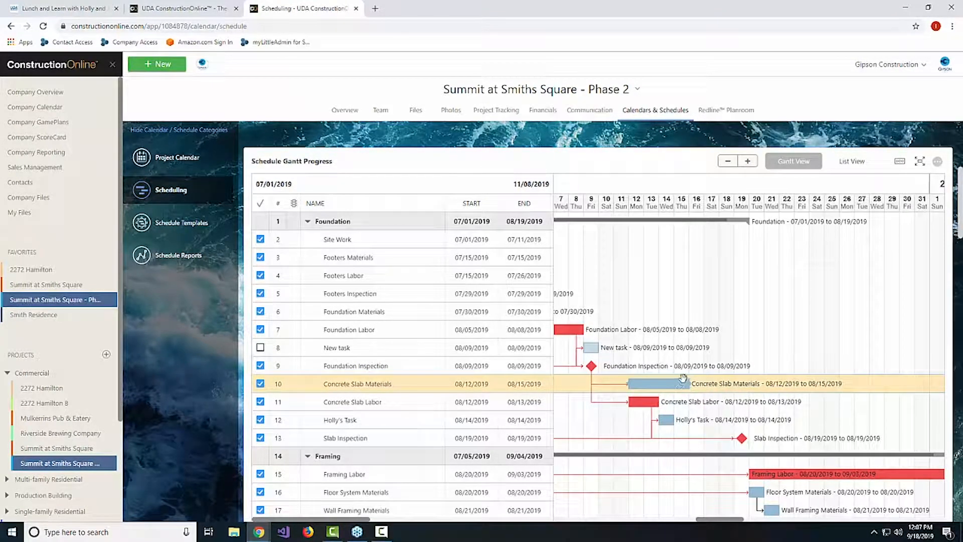
{"action": "left_click", "coordinate": [655, 402]}
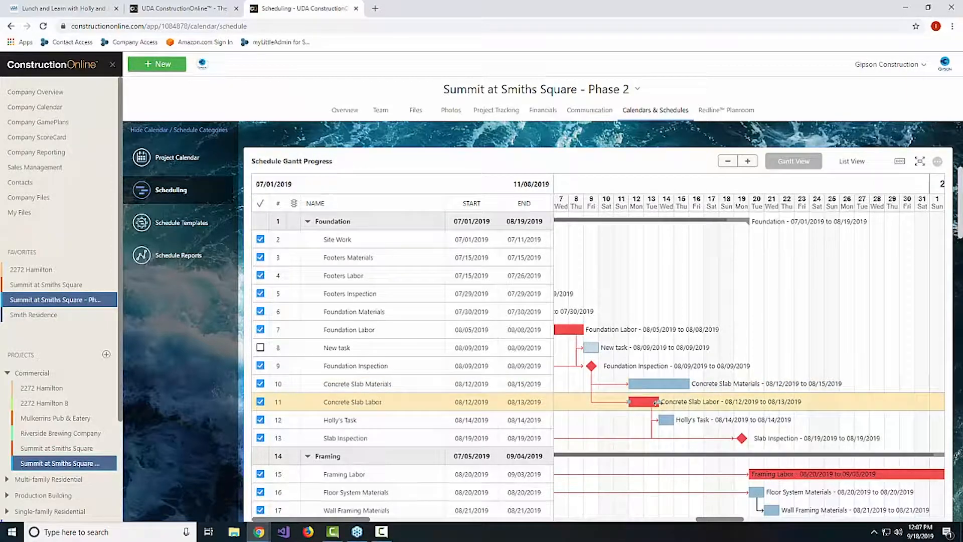
{"action": "left_click_drag", "start_coordinate": [656, 402], "coordinate": [701, 403]}
Step: Move the Floor System Materials task in the Framing group to 08/27/2019 on the Gantt chart
{"action": "scroll", "coordinate": [685, 404], "scroll_direction": "down", "scroll_amount": 2}
{"action": "scroll", "coordinate": [685, 404], "scroll_direction": "down", "scroll_amount": 1}
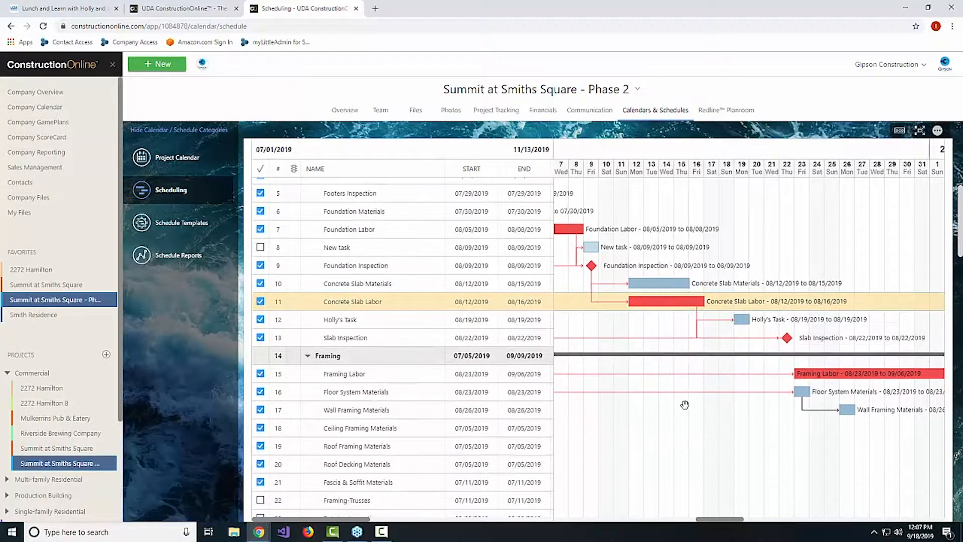
{"action": "left_click", "coordinate": [417, 375]}
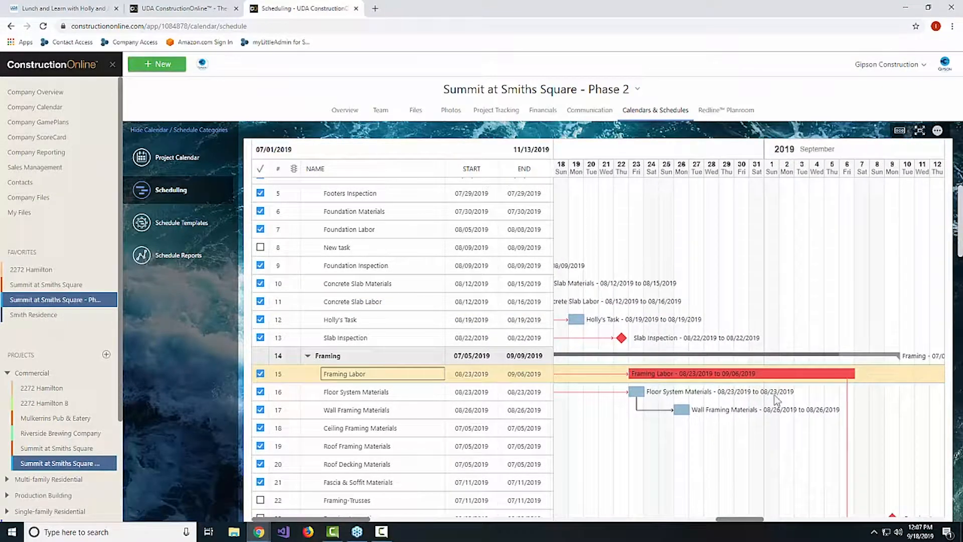
{"action": "left_click_drag", "start_coordinate": [641, 392], "coordinate": [694, 393]}
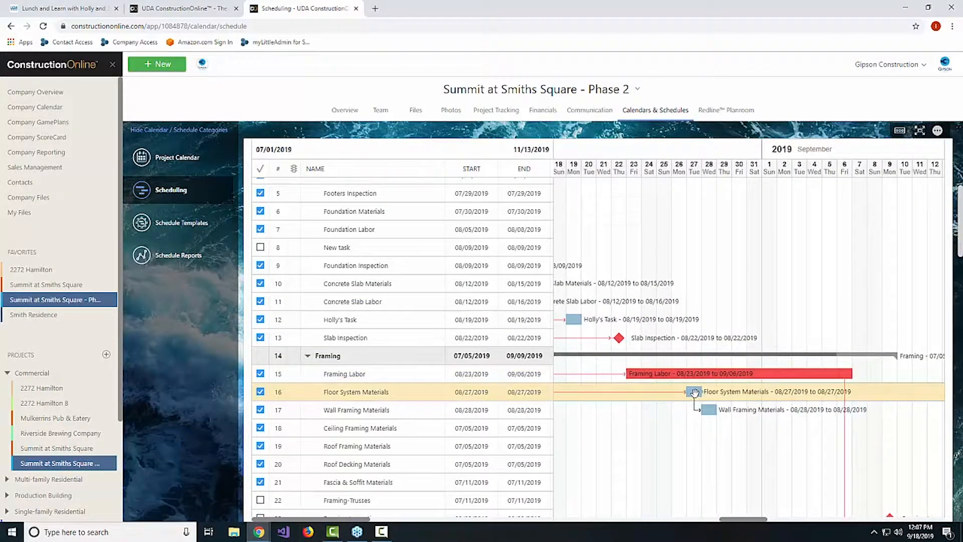
Step: Set the start dates of the Fascia & Soffit Materials and Framing-Trusses tasks to 07/17/2019
{"action": "left_click", "coordinate": [431, 500]}
{"action": "scroll", "coordinate": [437, 499], "scroll_direction": "down", "scroll_amount": 1}
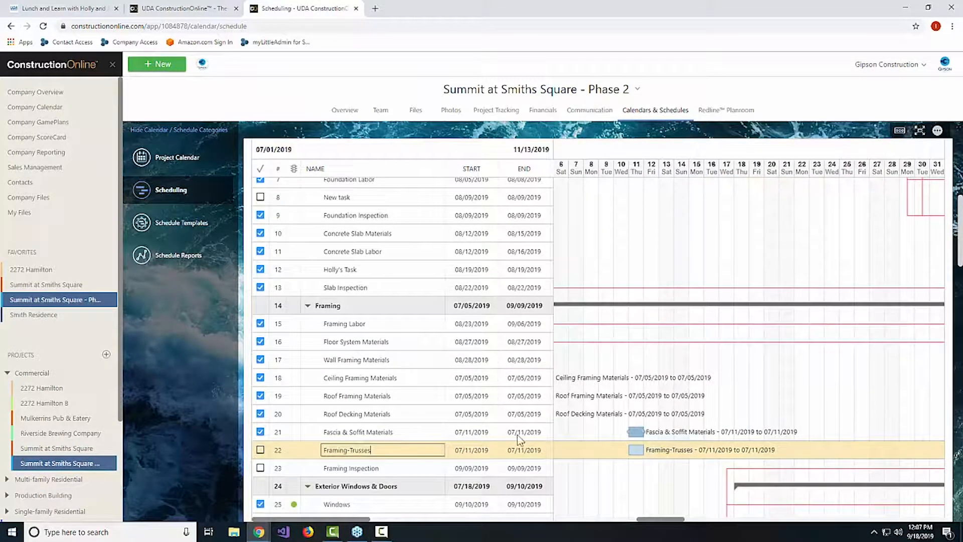
{"action": "left_click", "coordinate": [471, 432]}
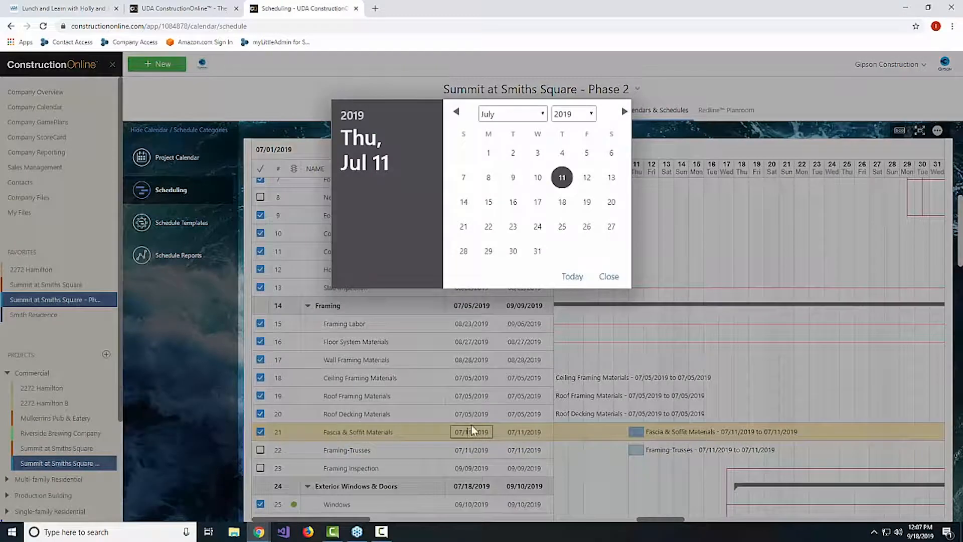
{"action": "left_click", "coordinate": [538, 202]}
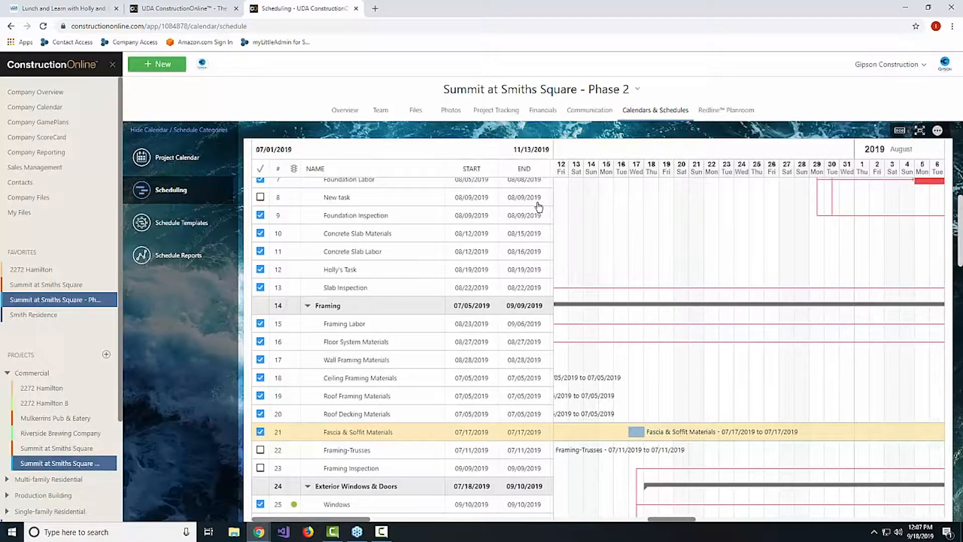
{"action": "left_click", "coordinate": [474, 450]}
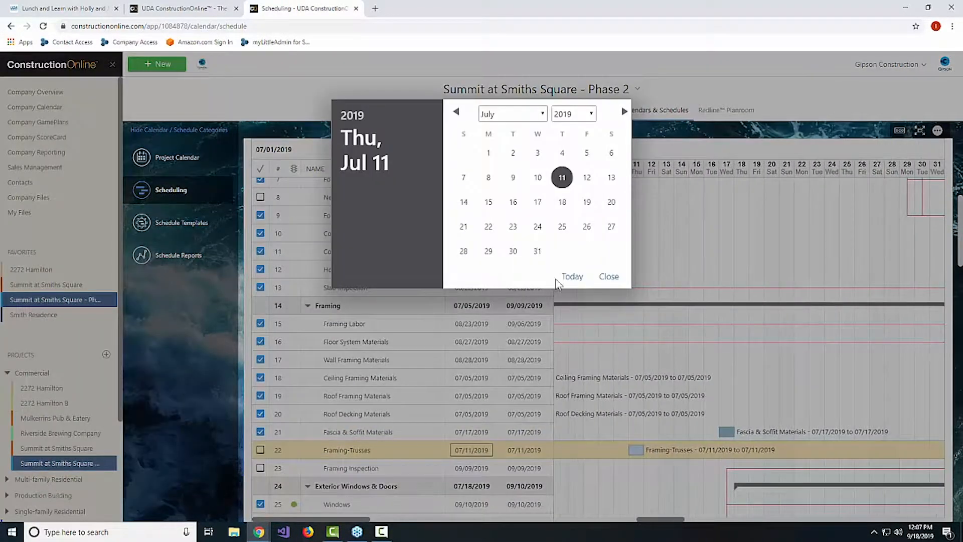
{"action": "left_click", "coordinate": [538, 202]}
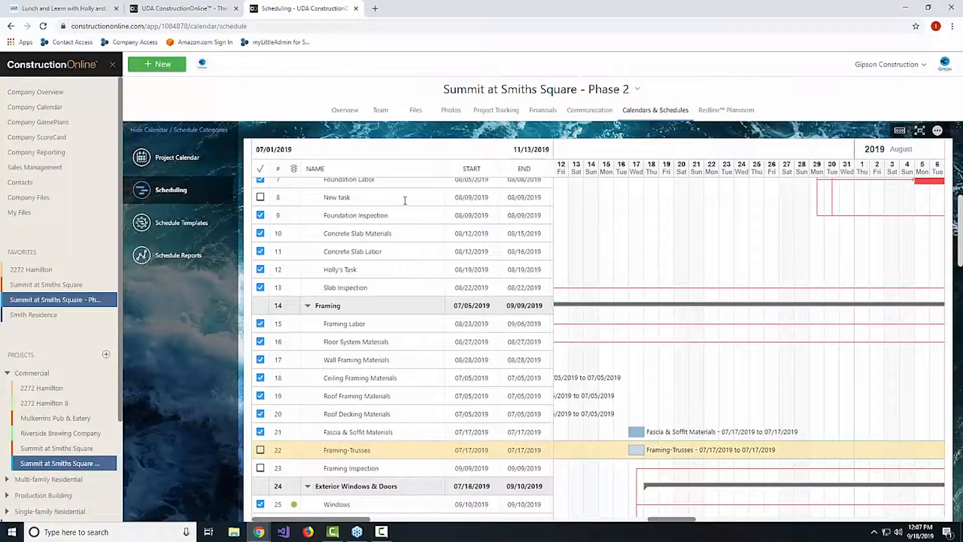
Step: Open the company calendar and expand the week of September 8, 2019 to show all of its entries
{"action": "left_click", "coordinate": [70, 271]}
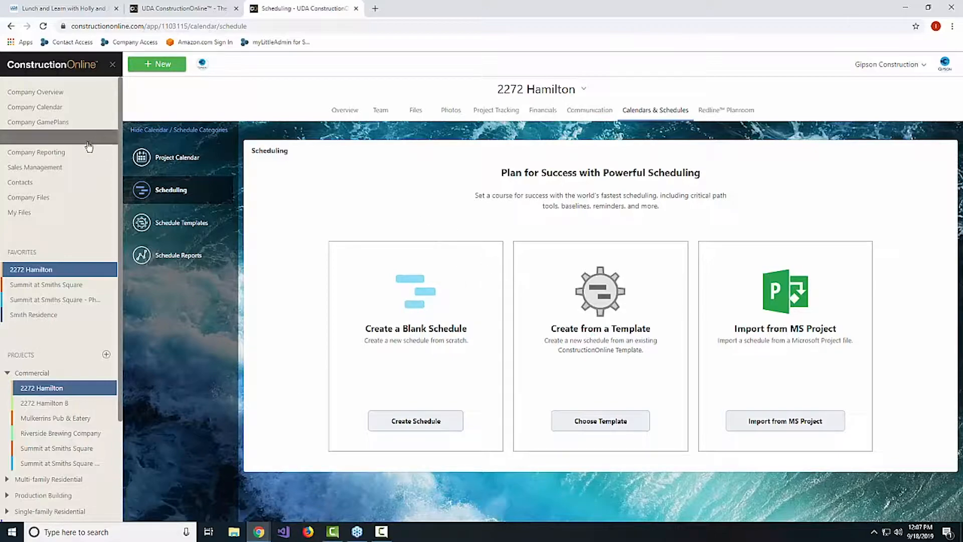
{"action": "left_click", "coordinate": [61, 91]}
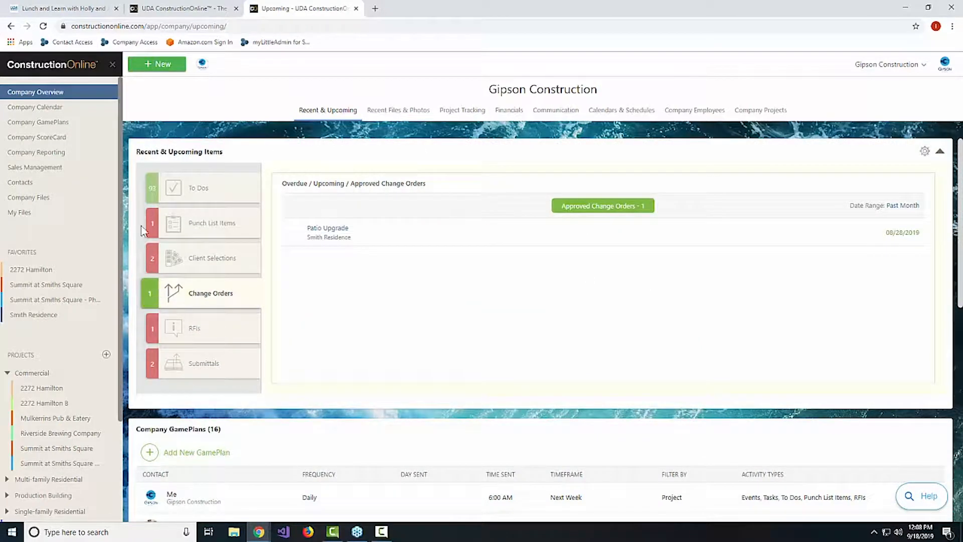
{"action": "left_click", "coordinate": [39, 112]}
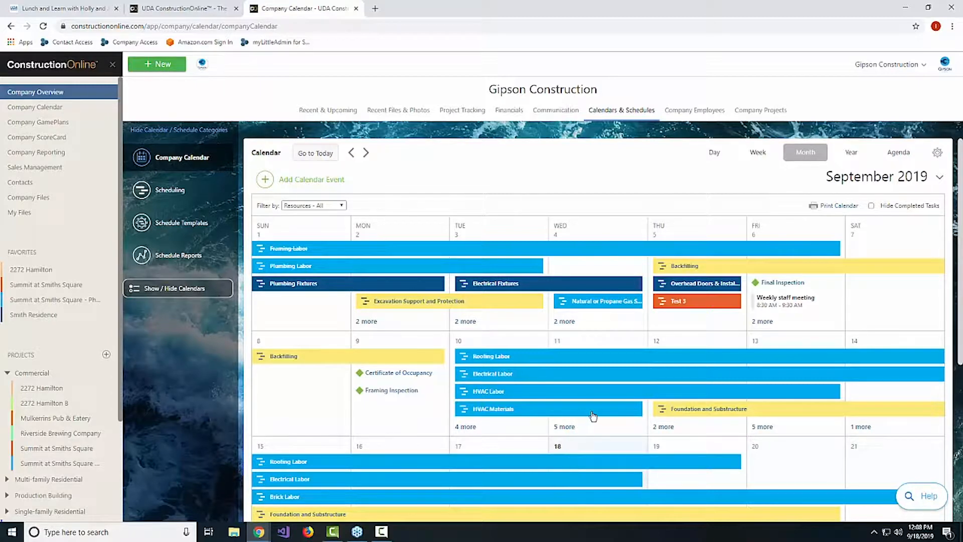
{"action": "scroll", "coordinate": [593, 416], "scroll_direction": "down", "scroll_amount": 1}
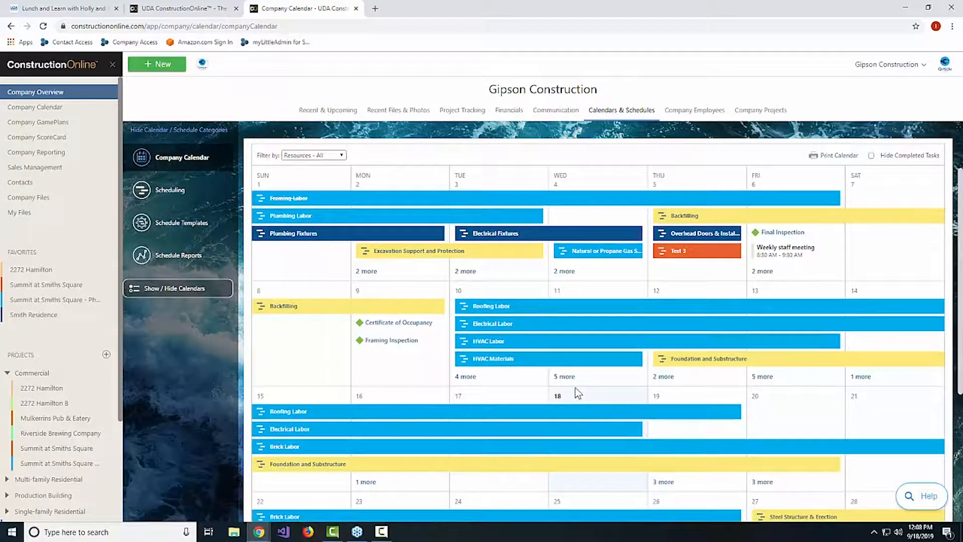
{"action": "left_click", "coordinate": [566, 377]}
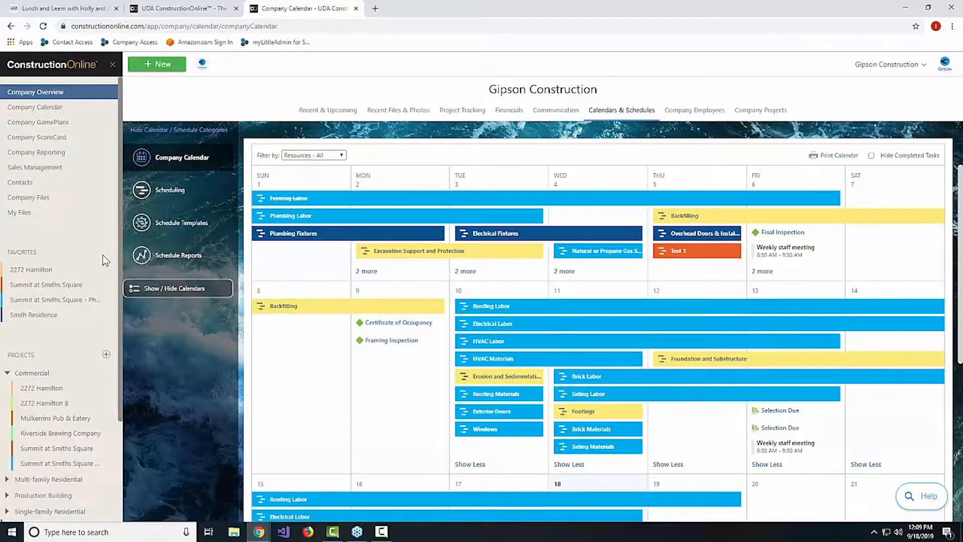
Step: Open the scheduling page of the 2272 Hamilton project
{"action": "left_click", "coordinate": [67, 273]}
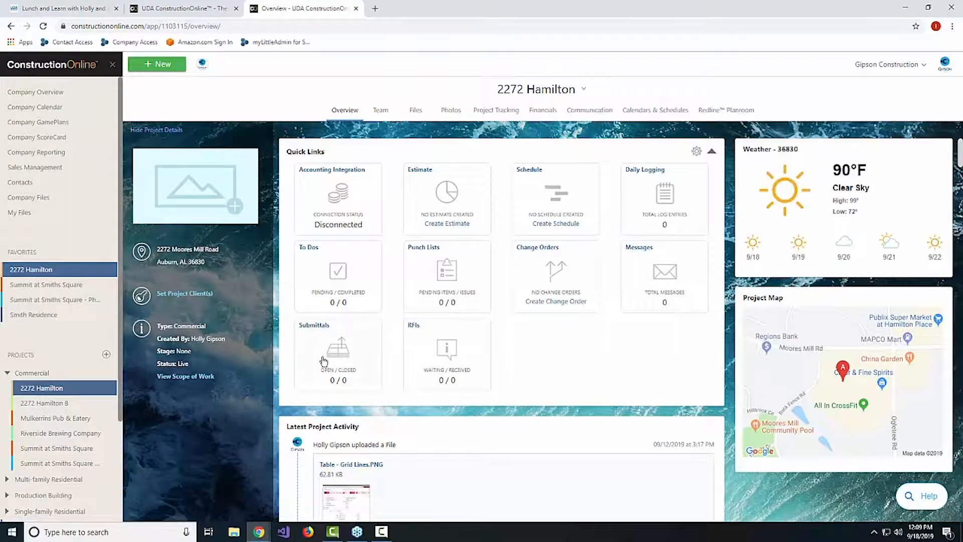
{"action": "left_click", "coordinate": [652, 110]}
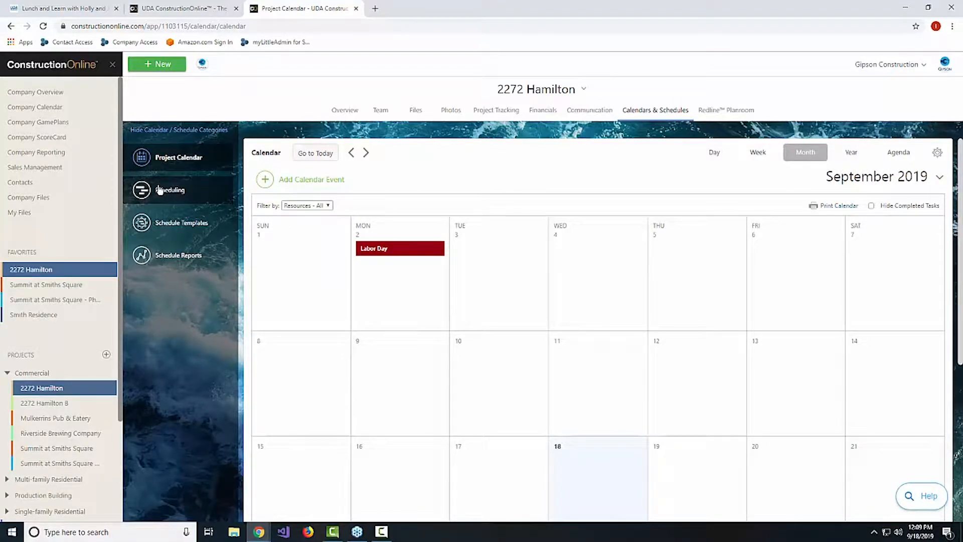
{"action": "left_click", "coordinate": [160, 190]}
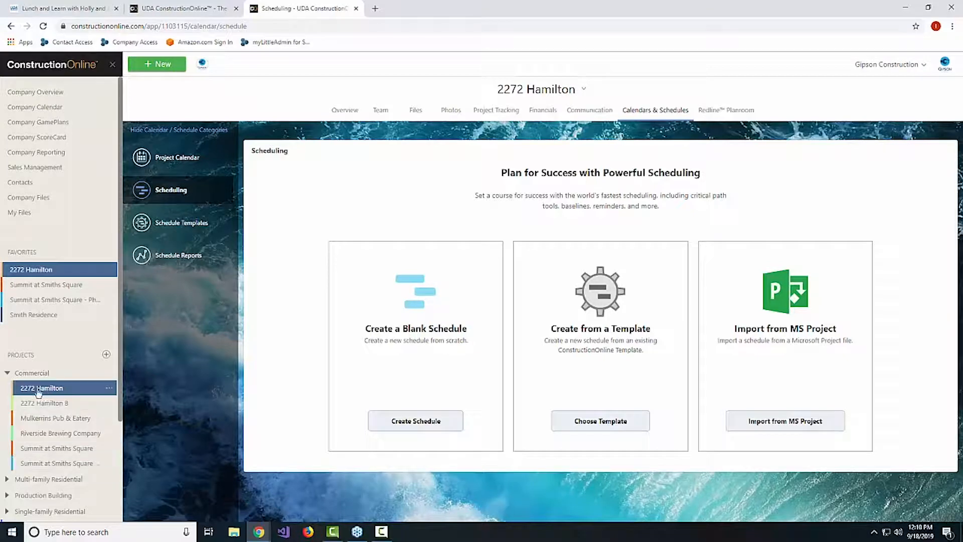
Step: Review the templates and schedule elements offered for creating a schedule from a template, and close the dialog without saving
{"action": "left_click", "coordinate": [586, 426]}
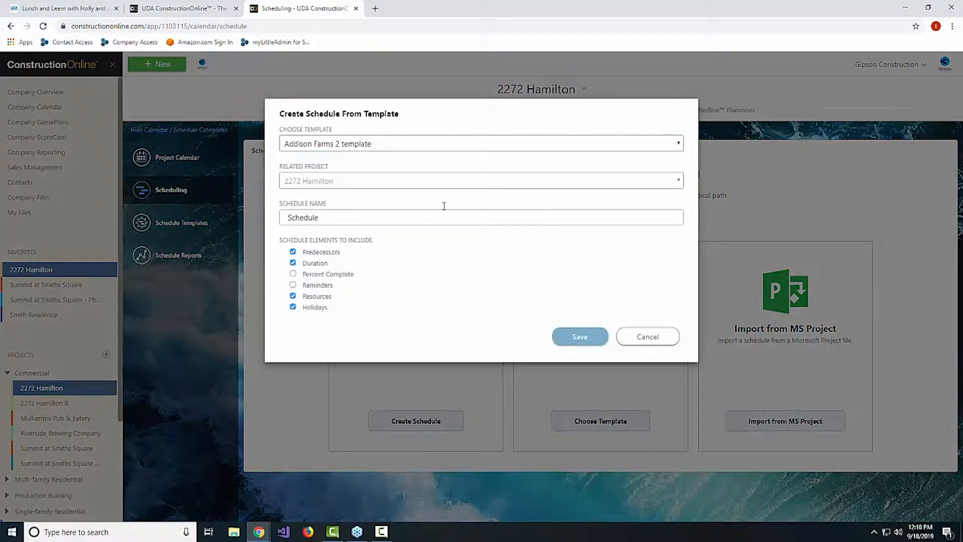
{"action": "left_click", "coordinate": [422, 145]}
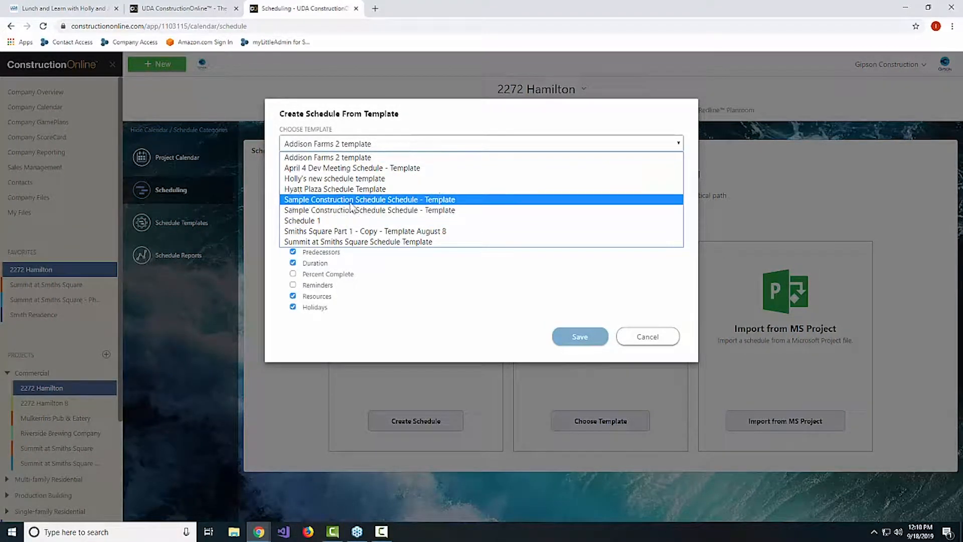
{"action": "left_click", "coordinate": [421, 326]}
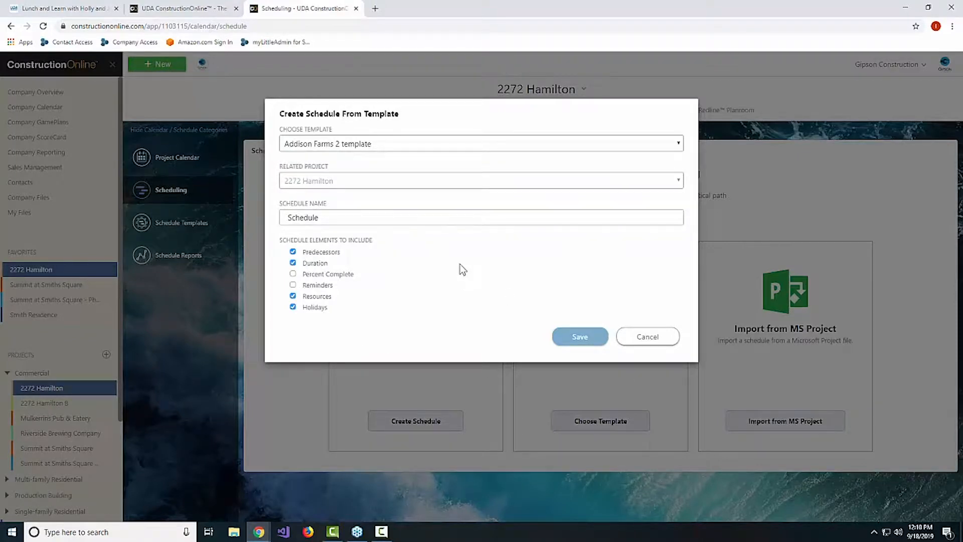
{"action": "left_click", "coordinate": [366, 144]}
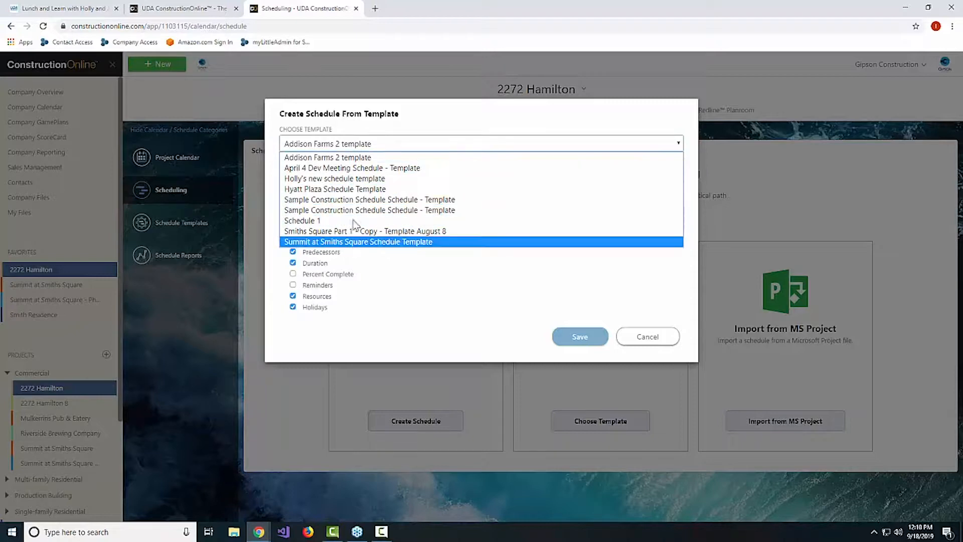
{"action": "left_click", "coordinate": [378, 320]}
{"action": "left_click", "coordinate": [384, 145]}
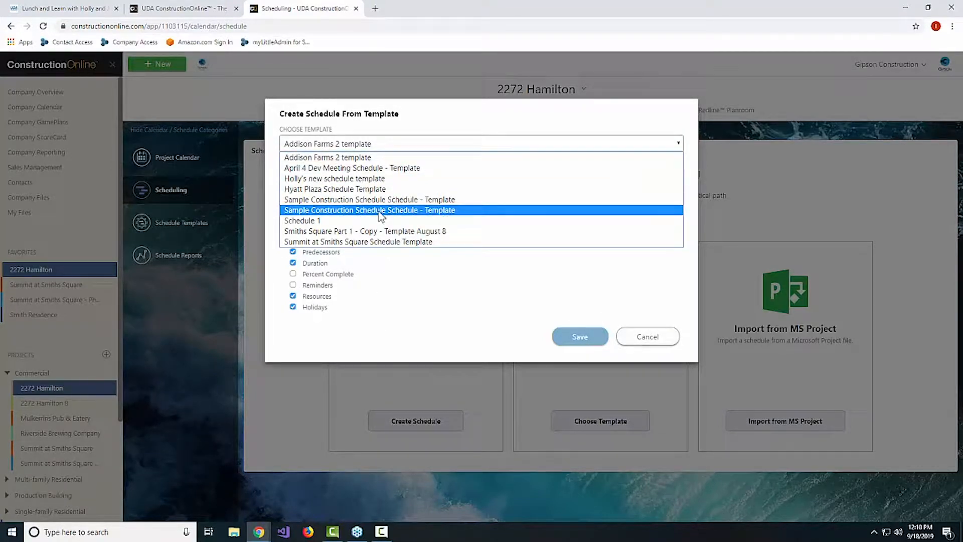
{"action": "left_click", "coordinate": [391, 353]}
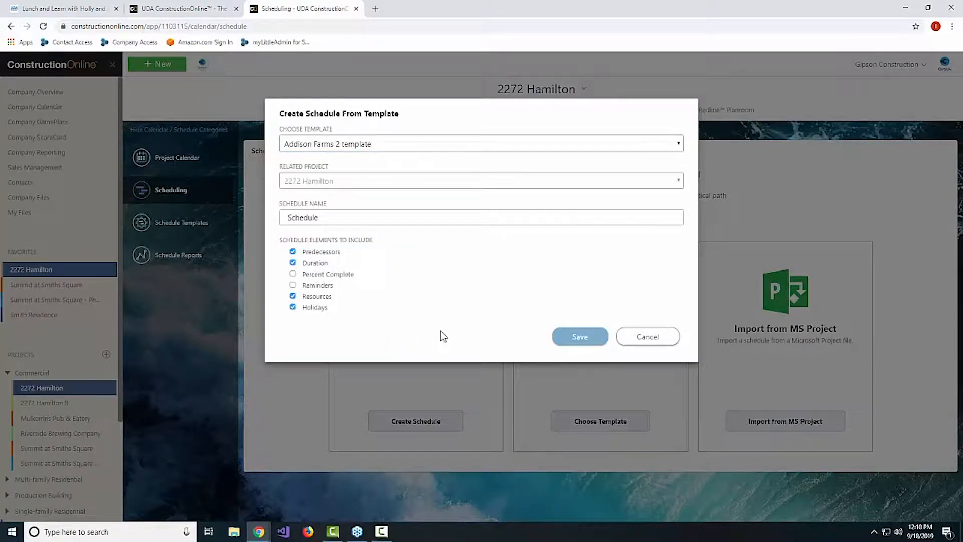
{"action": "left_click", "coordinate": [653, 338]}
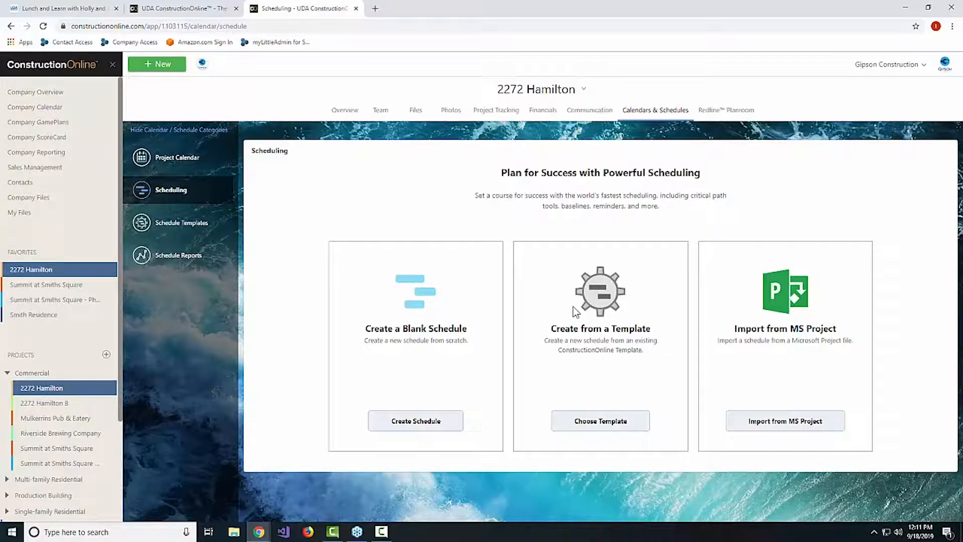
Step: Recheck the schedule template list, view the Microsoft Project import options, and close both dialogs without saving
{"action": "left_click", "coordinate": [590, 426]}
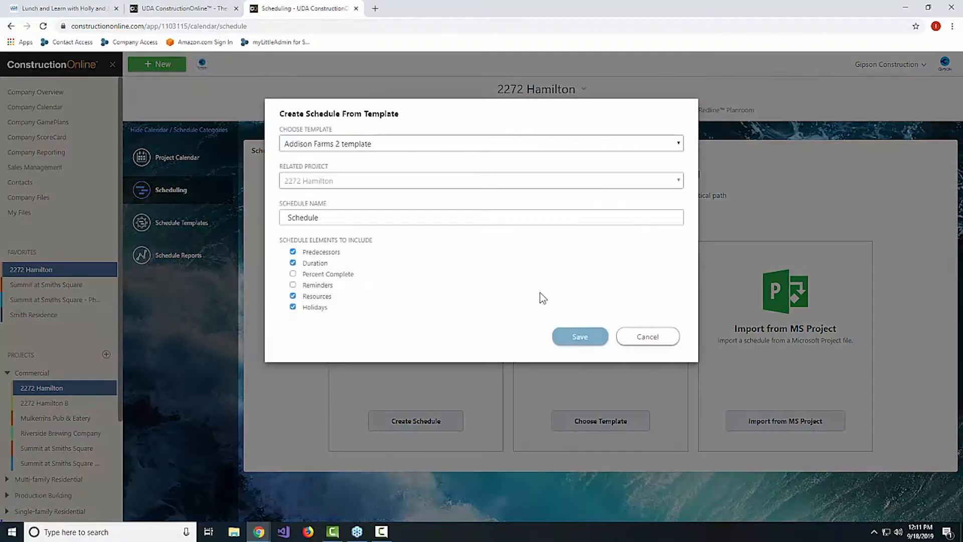
{"action": "left_click", "coordinate": [375, 146]}
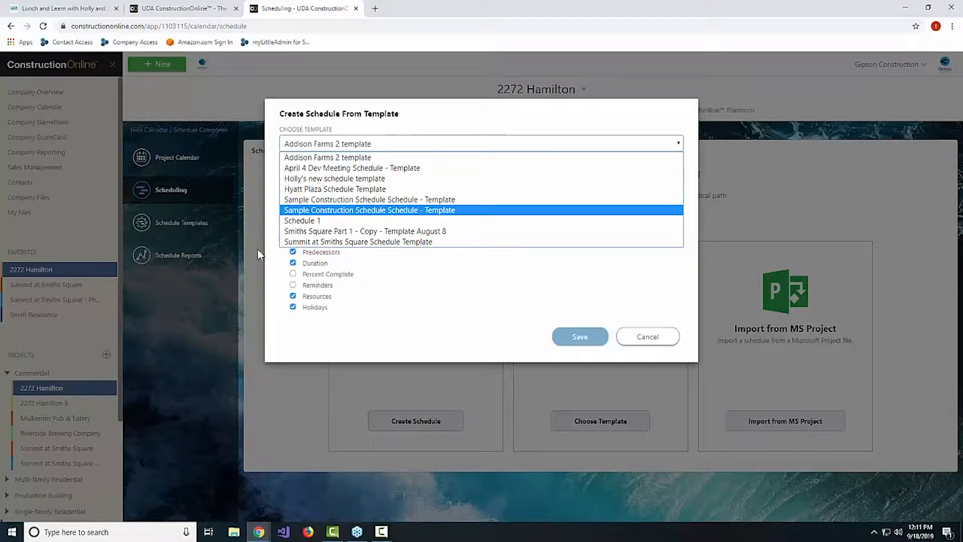
{"action": "left_click", "coordinate": [453, 333]}
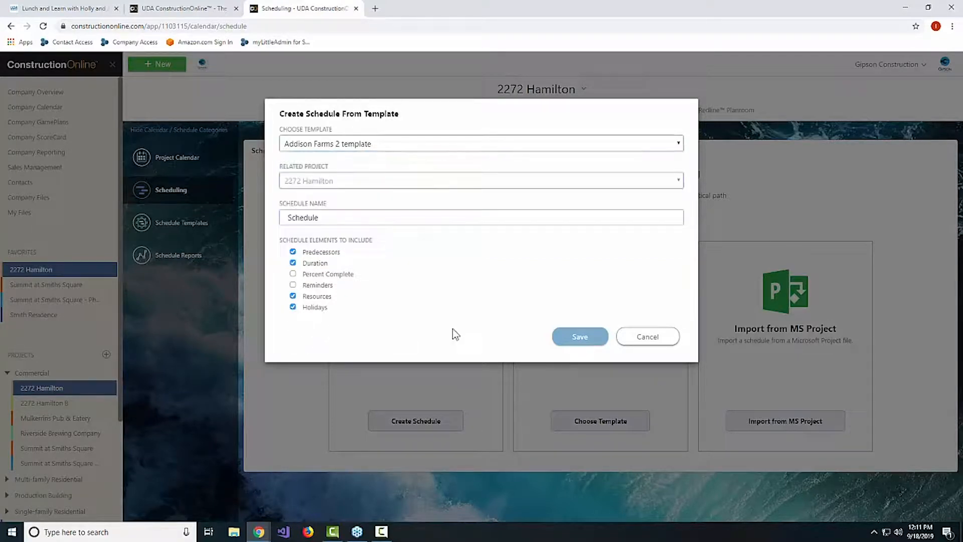
{"action": "left_click", "coordinate": [669, 336]}
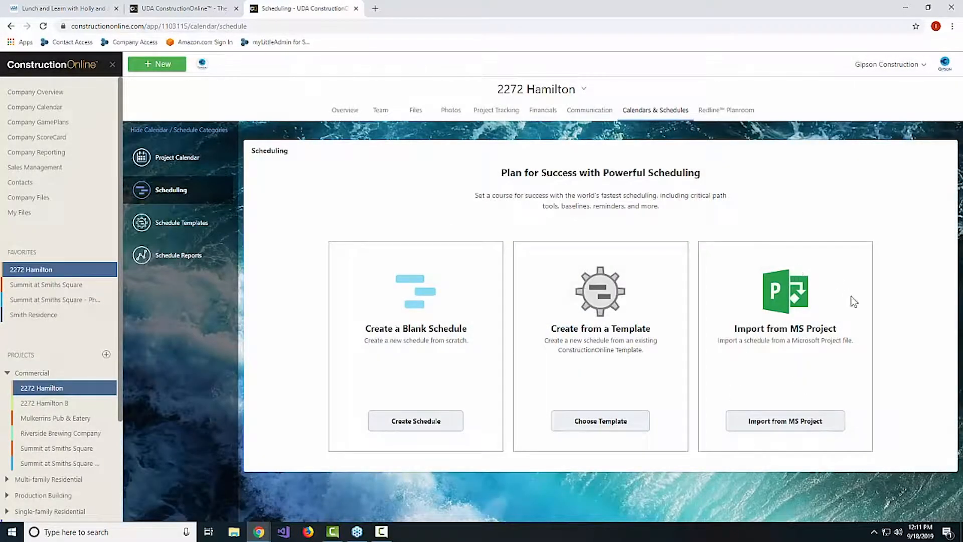
{"action": "left_click", "coordinate": [799, 423]}
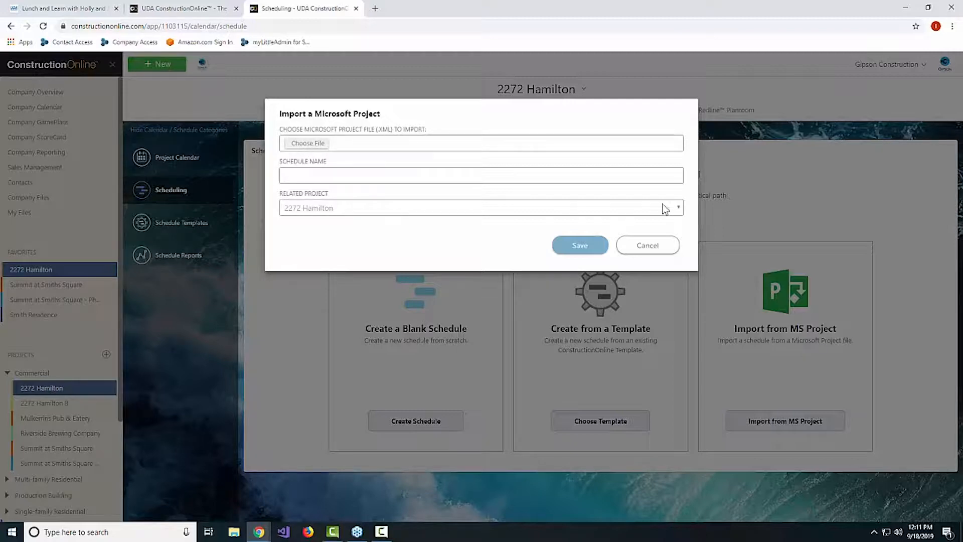
{"action": "left_click", "coordinate": [642, 244]}
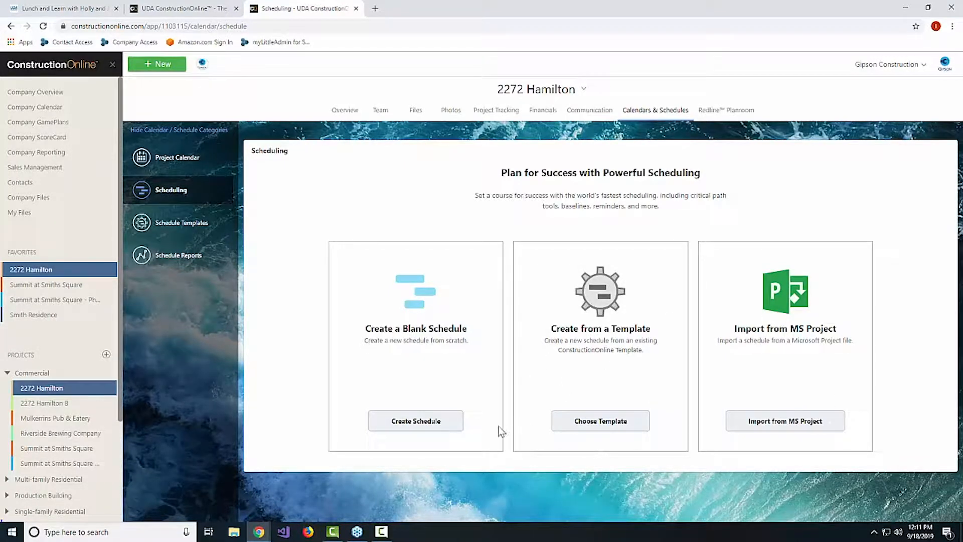
Step: Create a blank schedule named 2272 Hamilton Schedule for the project and expand its Gantt chart to full view
{"action": "left_click", "coordinate": [443, 428]}
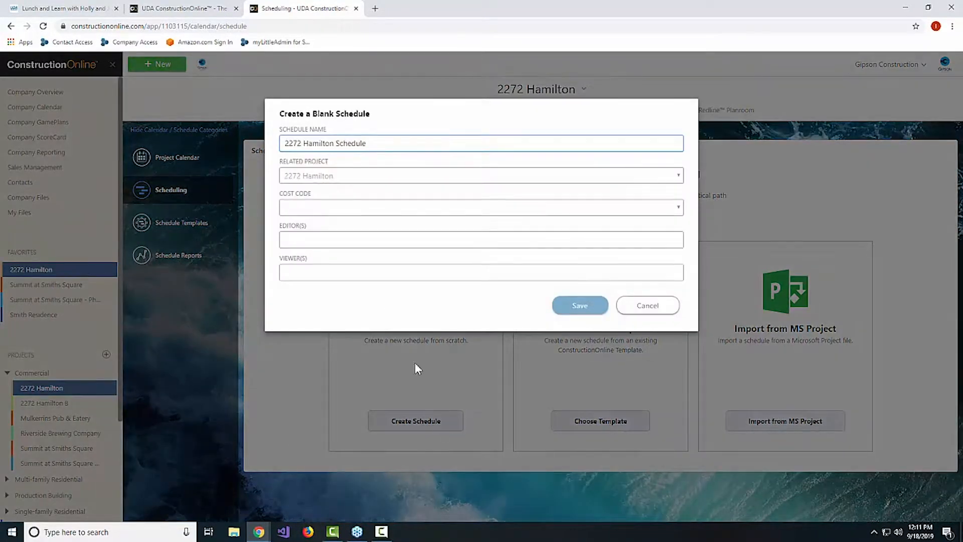
{"action": "left_click", "coordinate": [588, 307]}
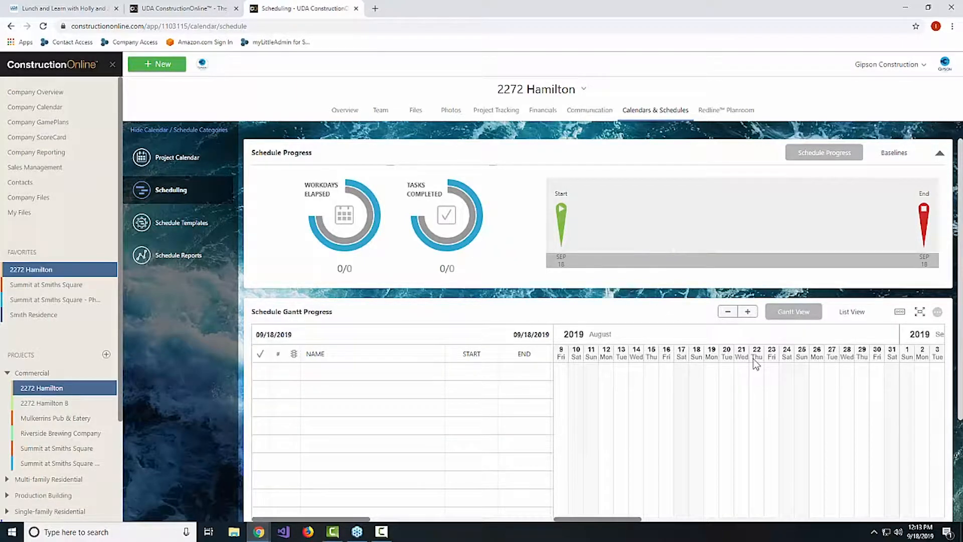
{"action": "left_click", "coordinate": [921, 313]}
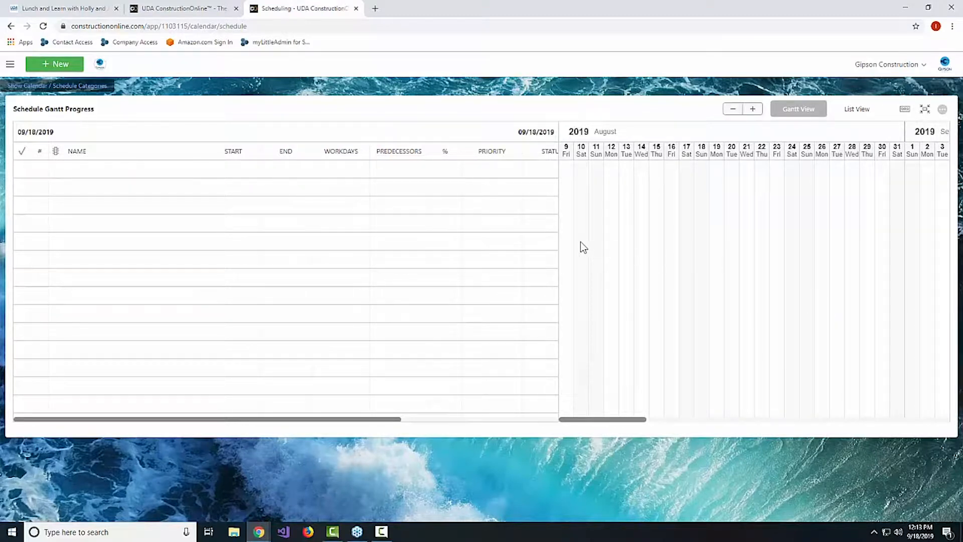
Step: Narrow the task table beside the Gantt timeline and review the column visibility settings without saving changes
{"action": "left_click_drag", "start_coordinate": [559, 241], "coordinate": [526, 228]}
{"action": "left_click_drag", "start_coordinate": [393, 226], "coordinate": [513, 239]}
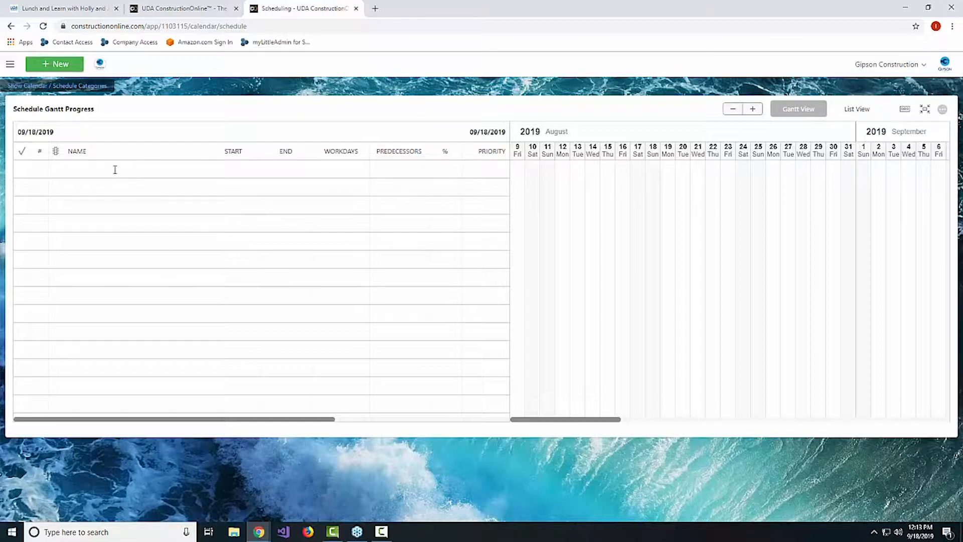
{"action": "right_click", "coordinate": [118, 153]}
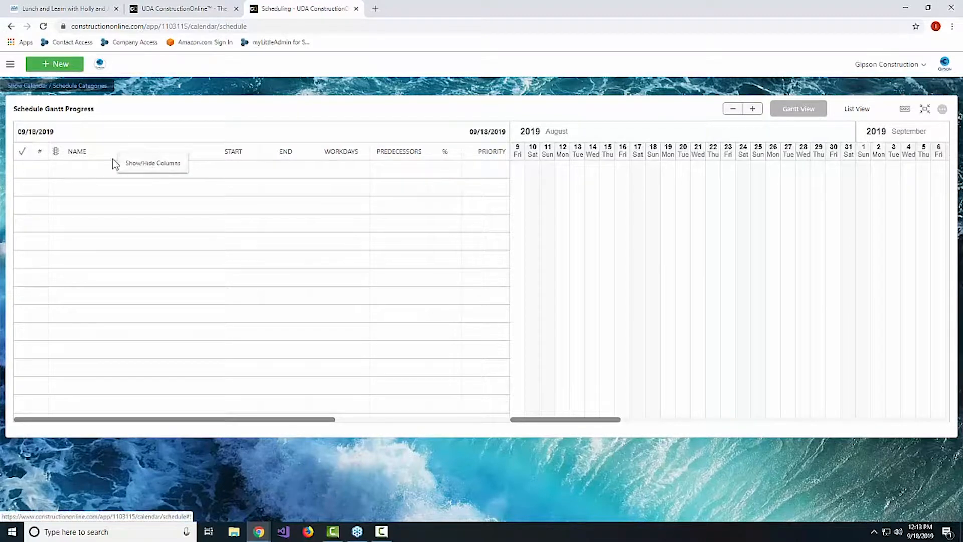
{"action": "left_click", "coordinate": [151, 164]}
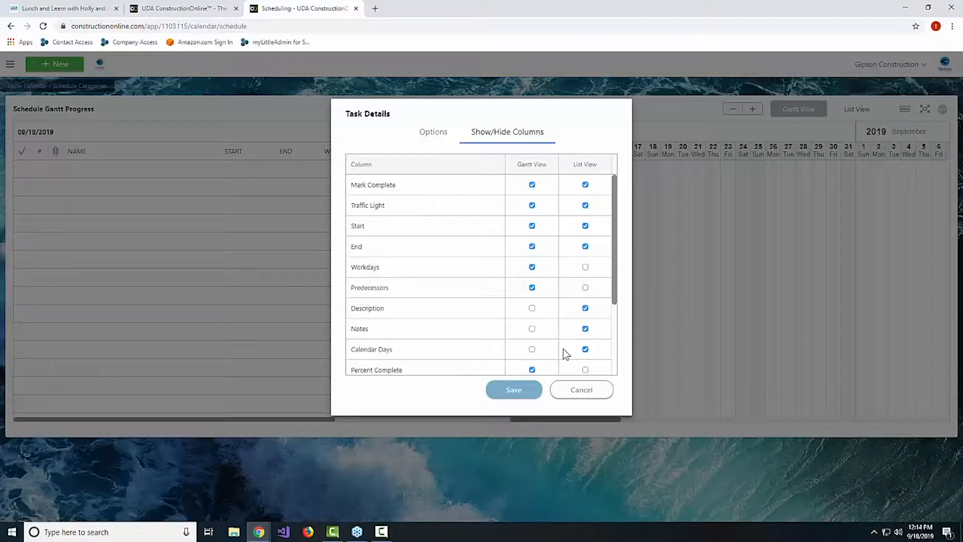
{"action": "left_click", "coordinate": [576, 391]}
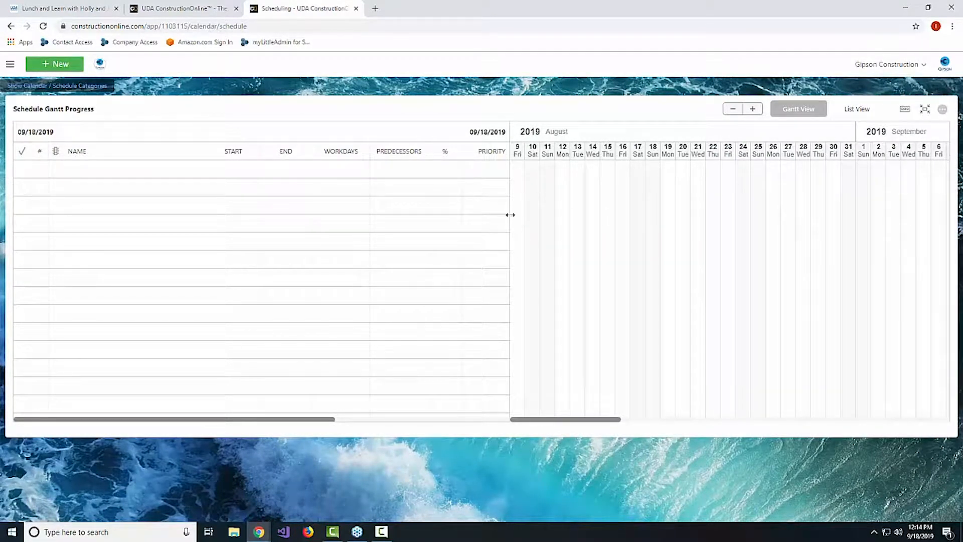
{"action": "left_click_drag", "start_coordinate": [510, 215], "coordinate": [487, 216]}
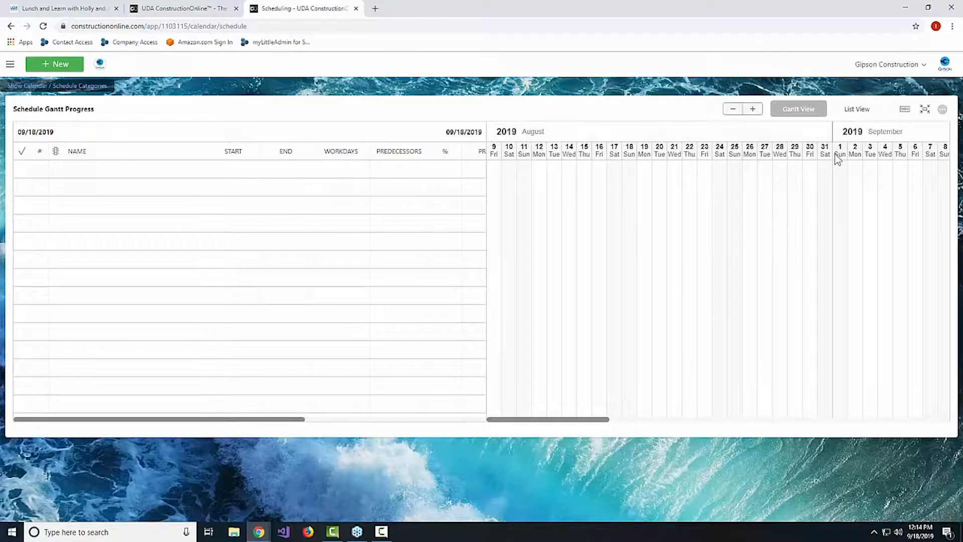
Step: Save the schedule view options with automatic predecessors, task names and task dates in the Gantt chart enabled
{"action": "left_click", "coordinate": [943, 112]}
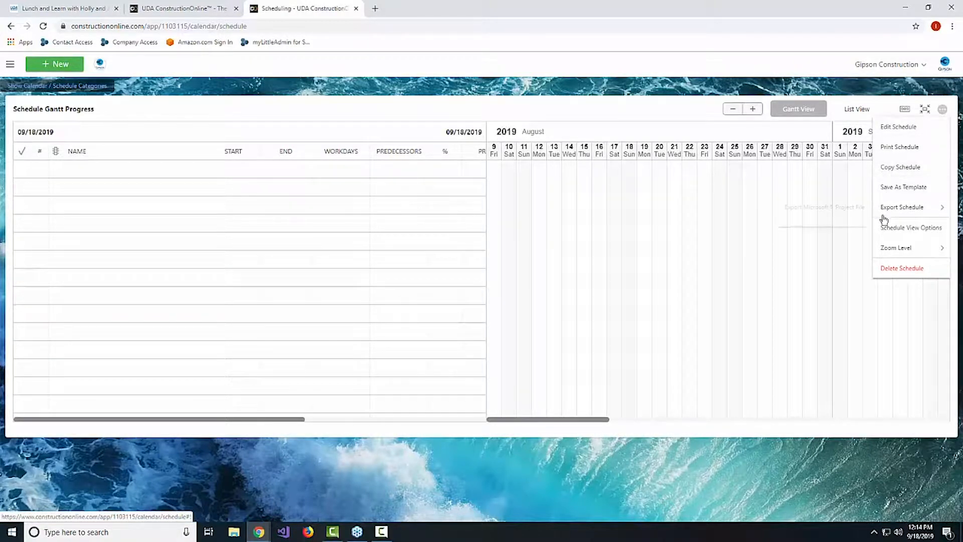
{"action": "left_click", "coordinate": [912, 229]}
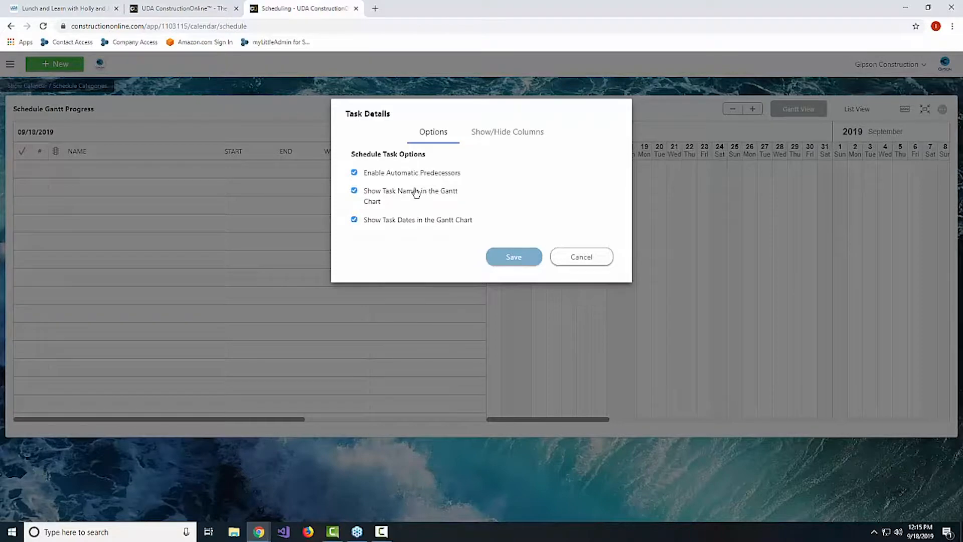
{"action": "left_click", "coordinate": [518, 258]}
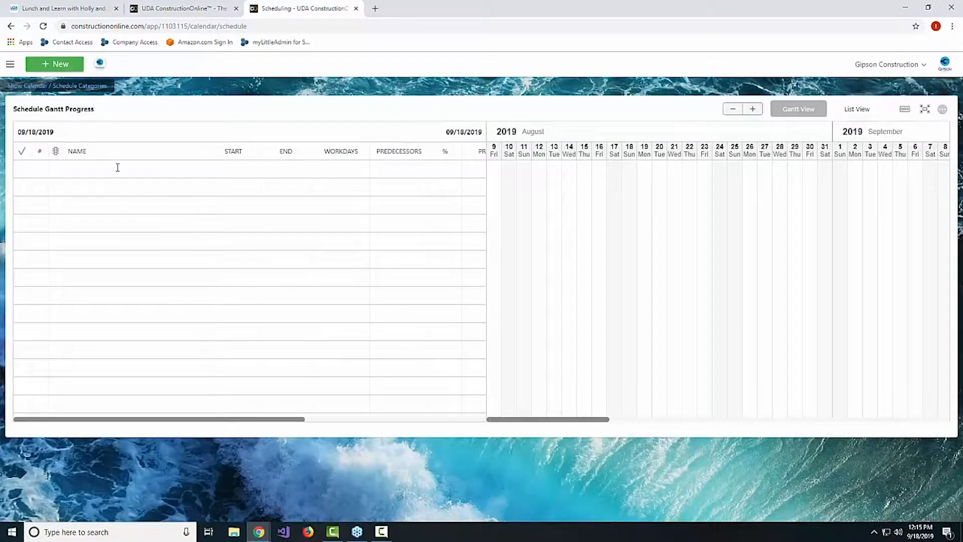
{"action": "left_click", "coordinate": [118, 167]}
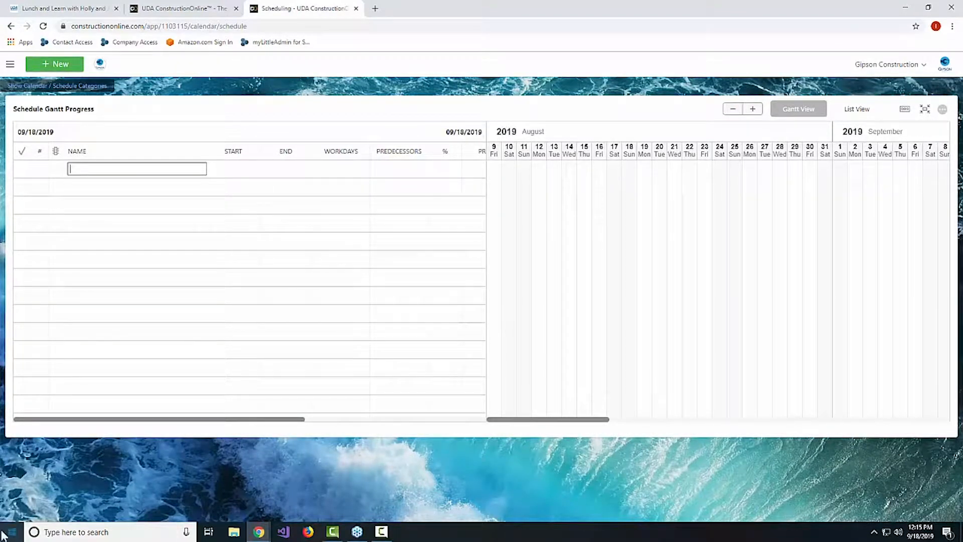
{"action": "right_click", "coordinate": [157, 168]}
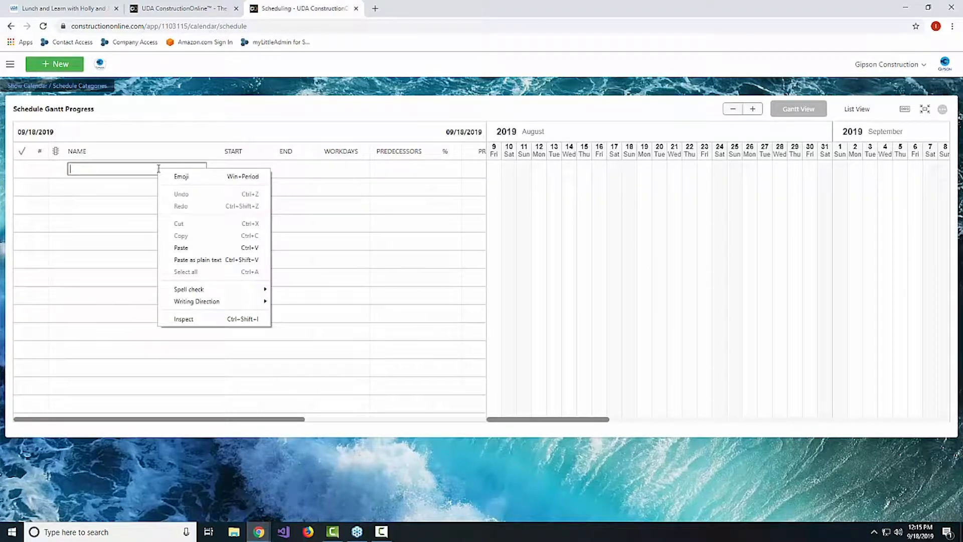
{"action": "left_click", "coordinate": [57, 168]}
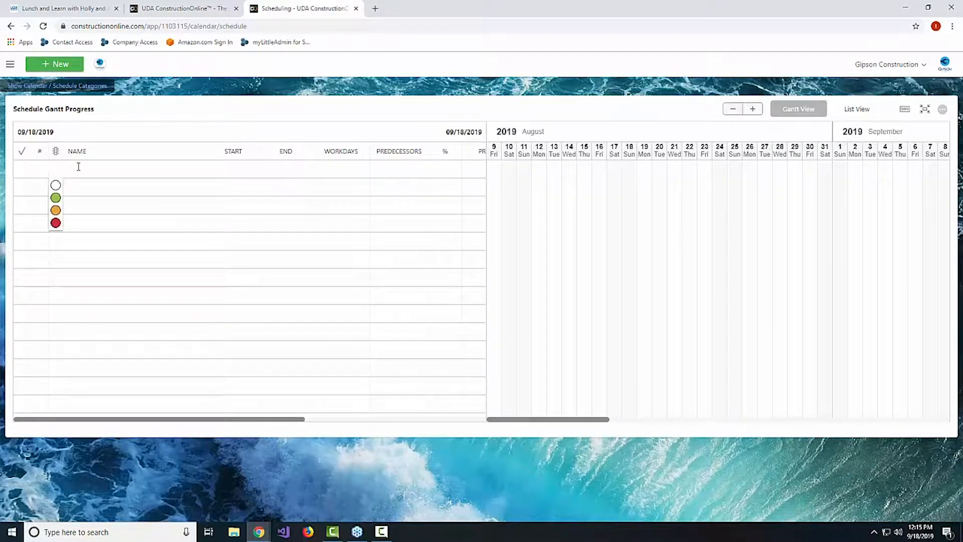
{"action": "right_click", "coordinate": [78, 167]}
{"action": "left_click", "coordinate": [79, 167]}
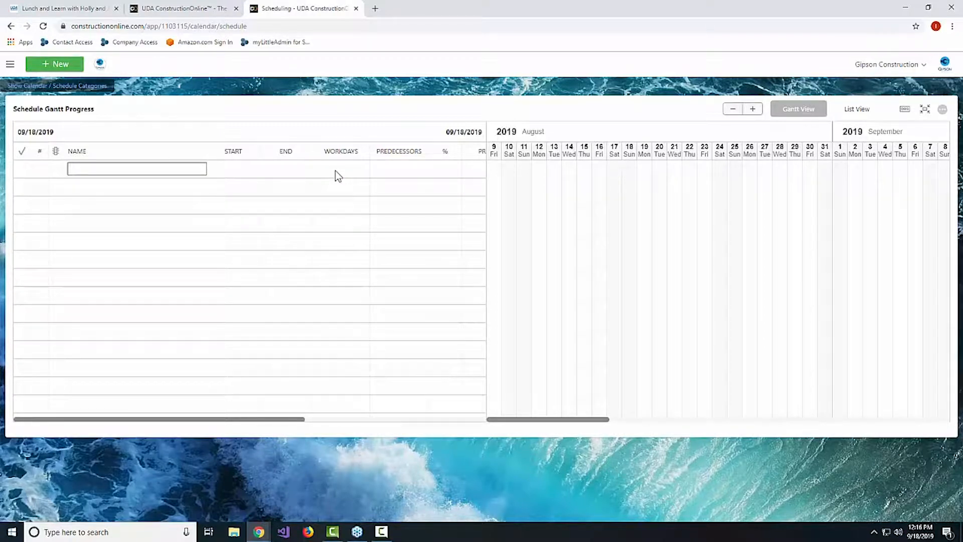
Step: Insert a group in the empty schedule and name it Planning
{"action": "left_click", "coordinate": [906, 112]}
{"action": "left_click", "coordinate": [696, 445]}
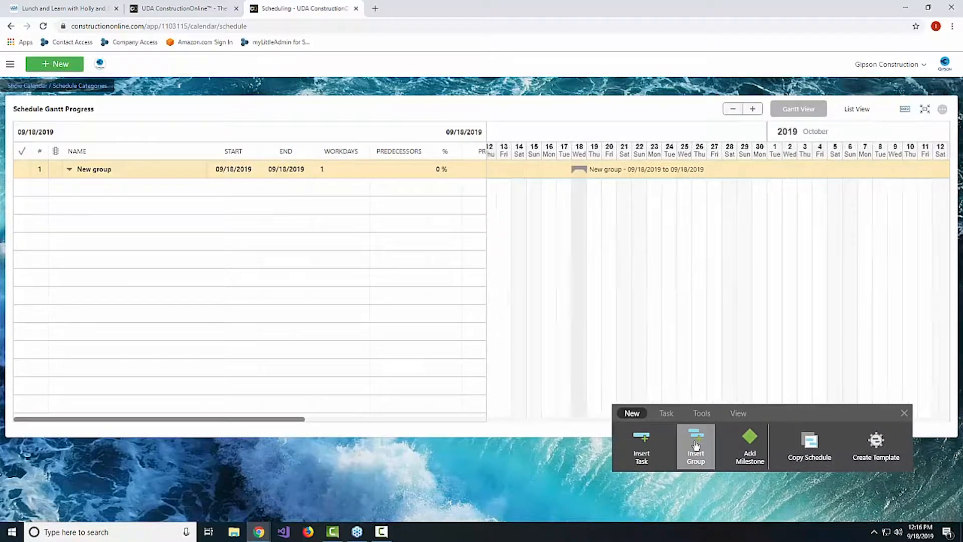
{"action": "left_click", "coordinate": [123, 170]}
{"action": "left_click_drag", "start_coordinate": [123, 170], "coordinate": [77, 171]}
{"action": "type", "text": "Planning"}
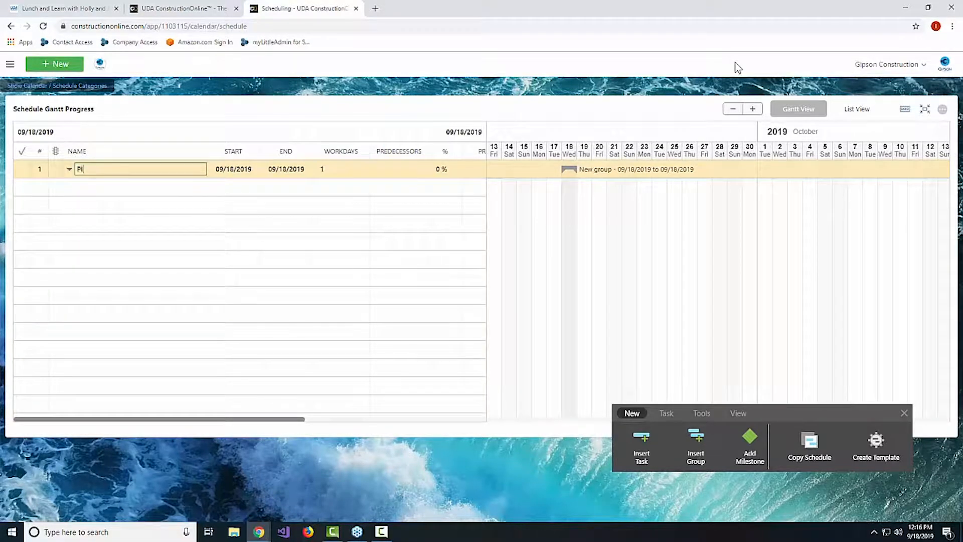
{"action": "key", "text": "Return"}
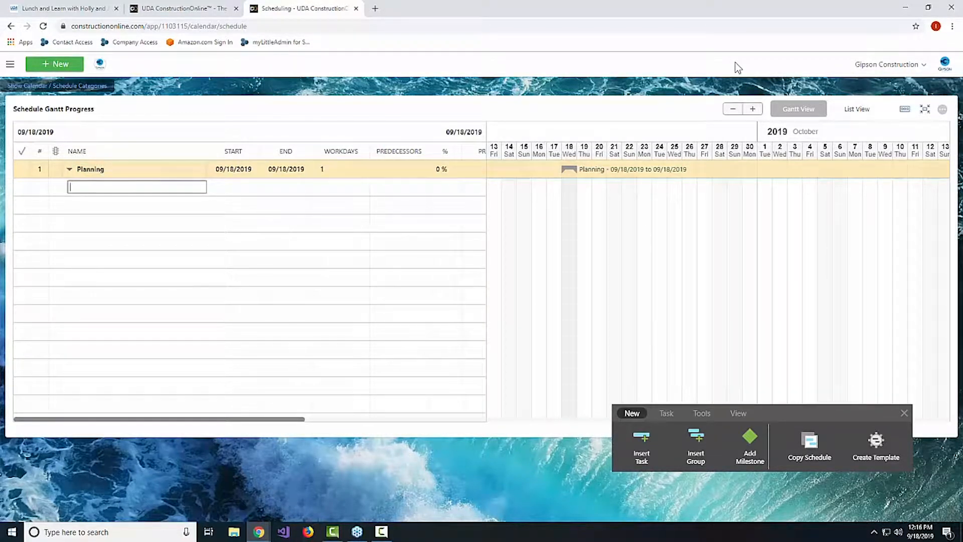
Step: Add the tasks Design Services and Permits under the Planning group
{"action": "type", "text": "Design Services"}
{"action": "key", "text": "Return"}
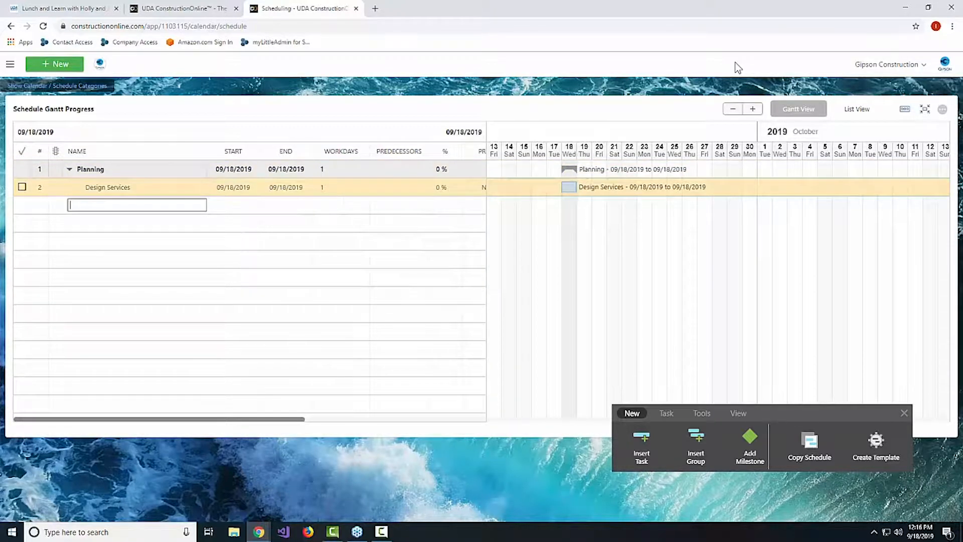
{"action": "type", "text": "Permits"}
{"action": "key", "text": "Return"}
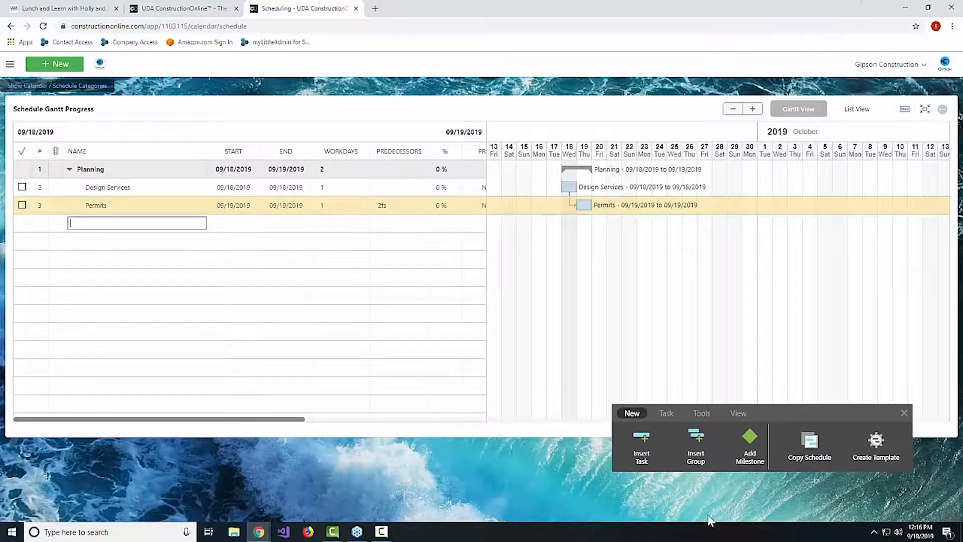
Step: Insert a new group below Permits and move the Design Services task to 09/19/2019
{"action": "left_click", "coordinate": [703, 442]}
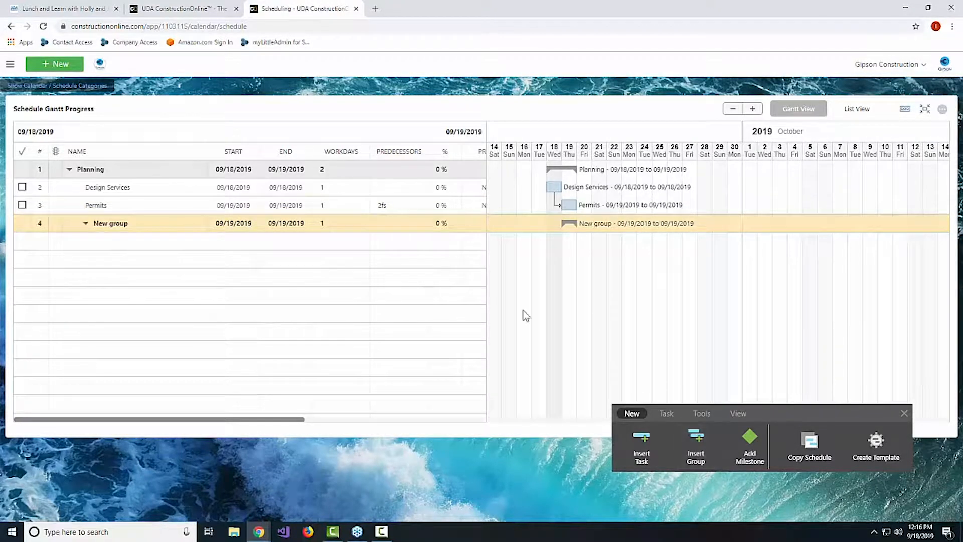
{"action": "left_click", "coordinate": [155, 223]}
{"action": "left_click_drag", "start_coordinate": [156, 224], "coordinate": [92, 224]}
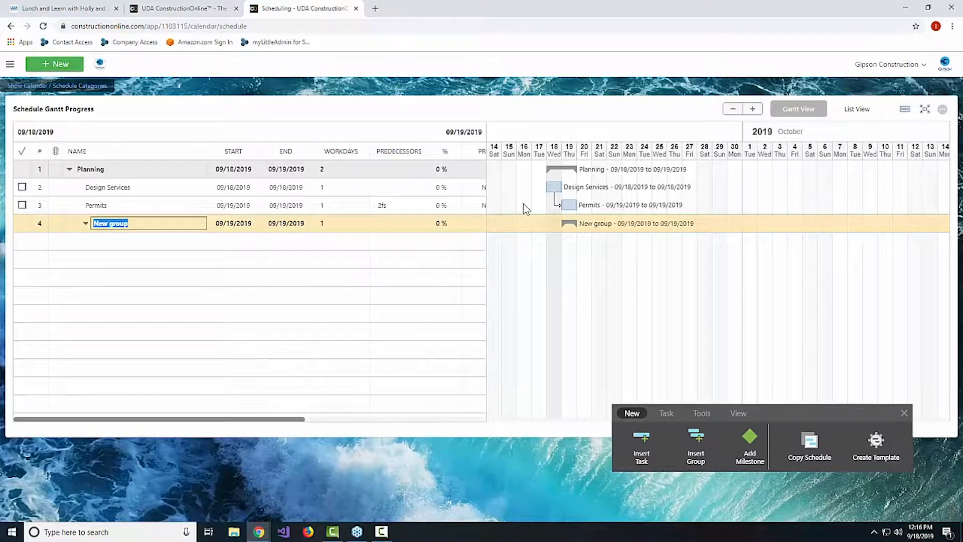
{"action": "left_click_drag", "start_coordinate": [549, 187], "coordinate": [563, 186]}
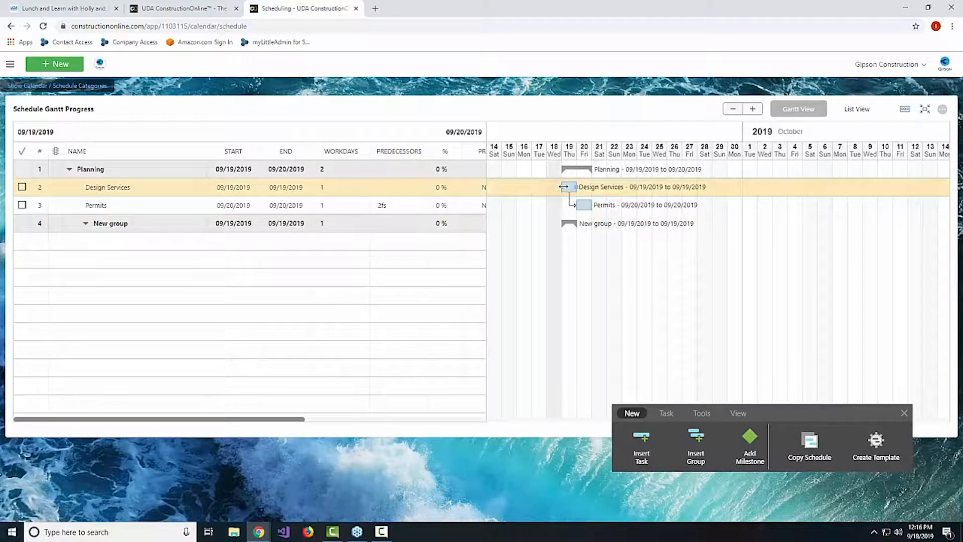
Step: Rename the new group Foundation and outdent it to the same level as Planning
{"action": "double_click", "coordinate": [198, 224]}
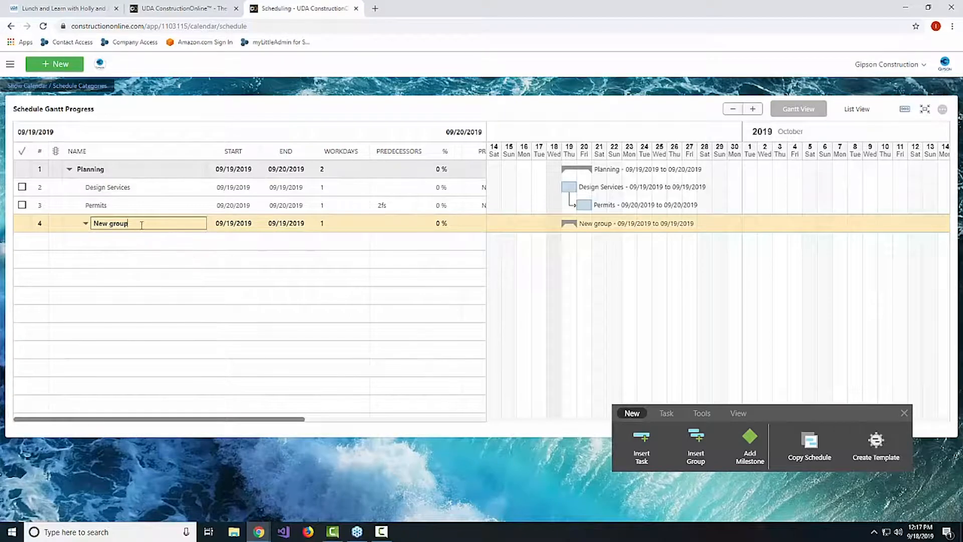
{"action": "left_click_drag", "start_coordinate": [141, 225], "coordinate": [86, 225]}
{"action": "type", "text": "Foundation"}
{"action": "key", "text": "Return"}
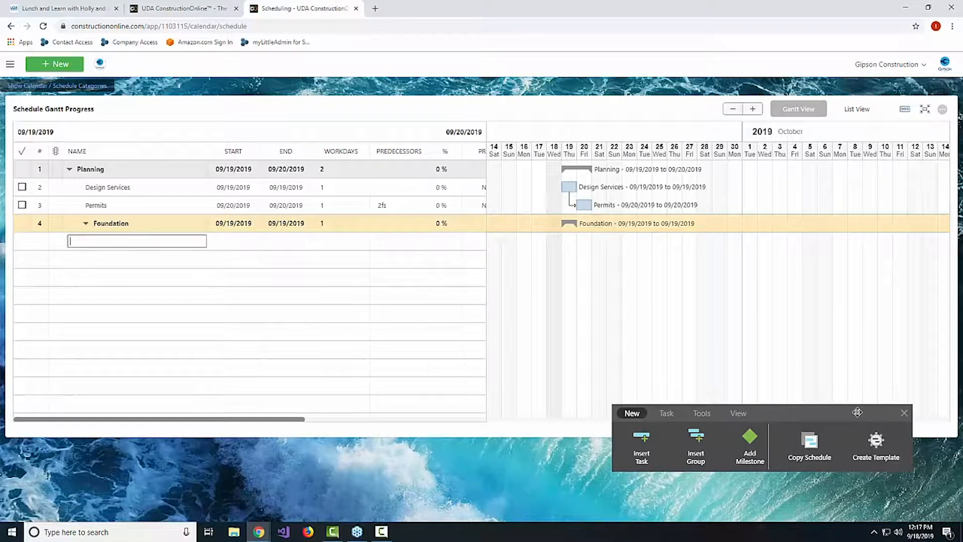
{"action": "left_click", "coordinate": [217, 227]}
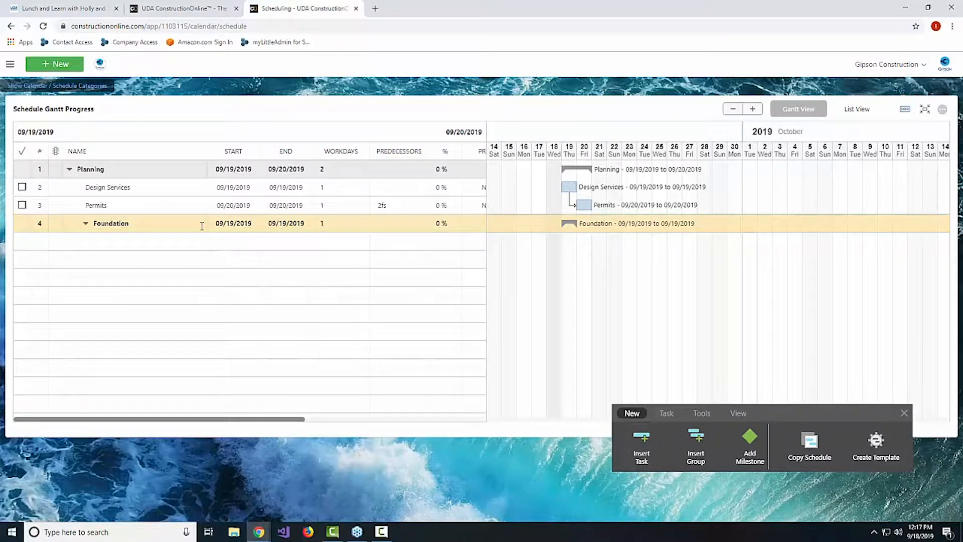
{"action": "left_click", "coordinate": [667, 414]}
{"action": "left_click", "coordinate": [635, 443]}
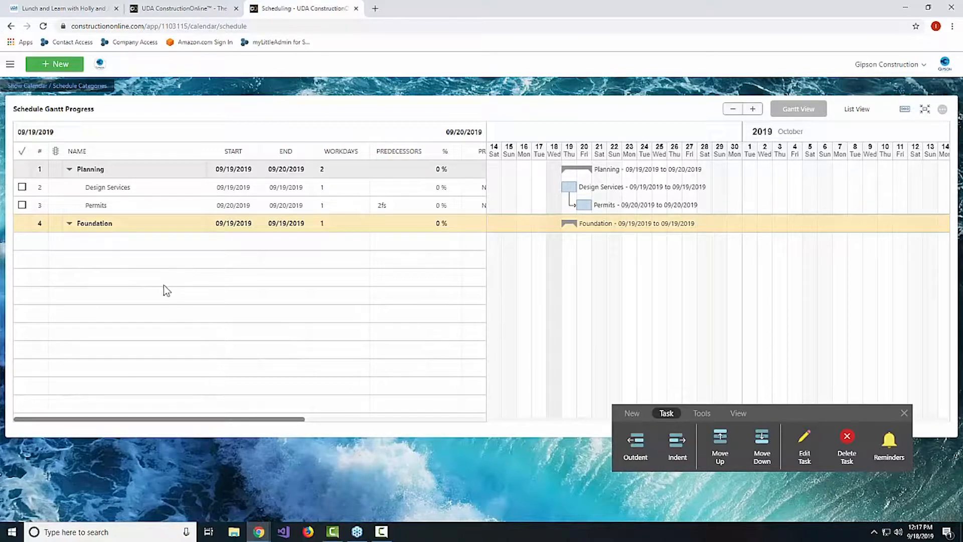
Step: Add the tasks Site Work and Footers under the Foundation group
{"action": "left_click", "coordinate": [98, 242]}
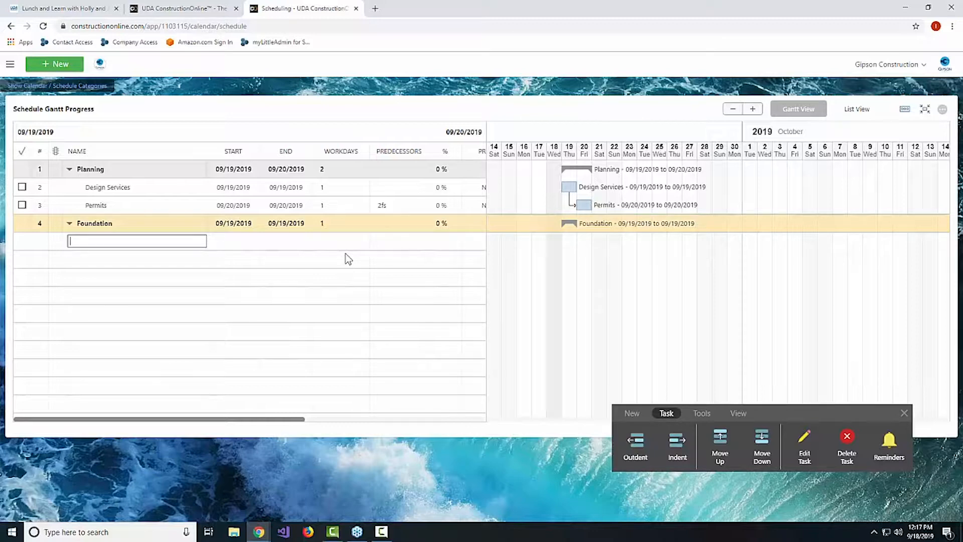
{"action": "type", "text": "Site Work"}
{"action": "key", "text": "Return"}
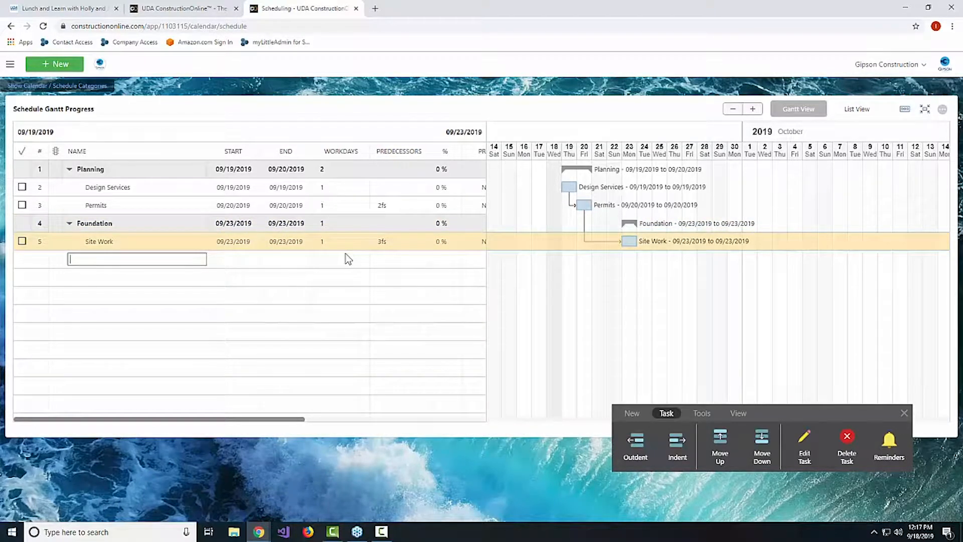
{"action": "type", "text": "Footers"}
{"action": "key", "text": "Return"}
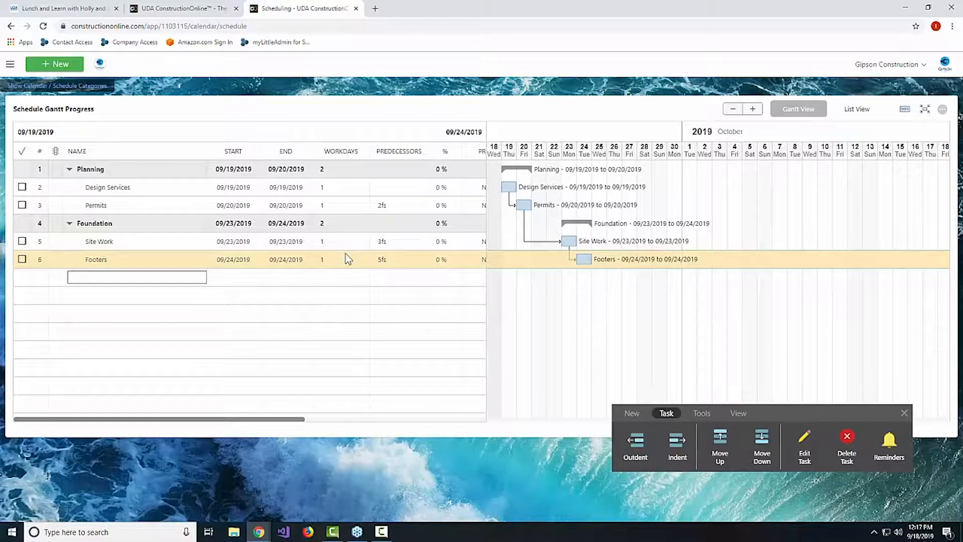
Step: Add the tasks Foundation Materials and Foundation Labor after Footers
{"action": "type", "text": "Foundation Materials"}
{"action": "key", "text": "Return"}
{"action": "type", "text": "Fou"}
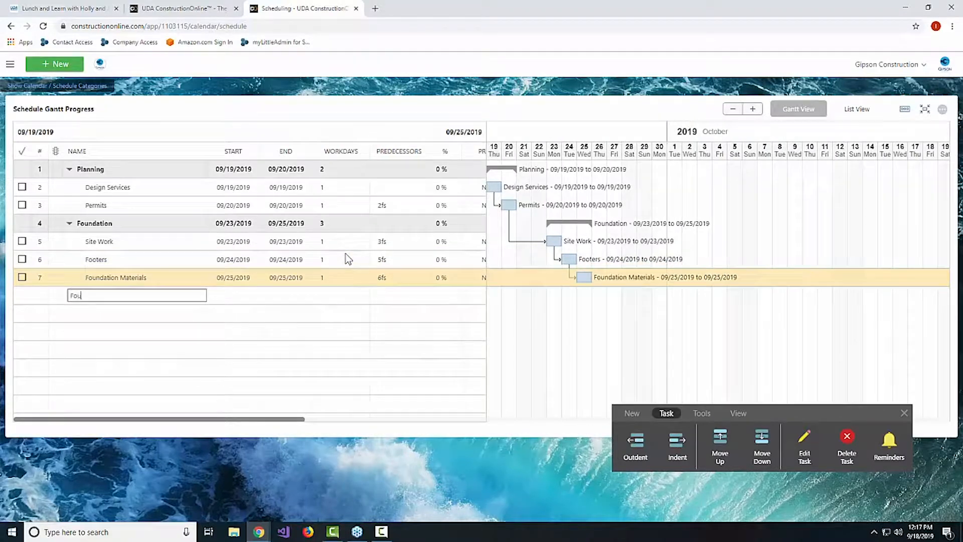
{"action": "type", "text": "ndation Labor"}
{"action": "key", "text": "Return"}
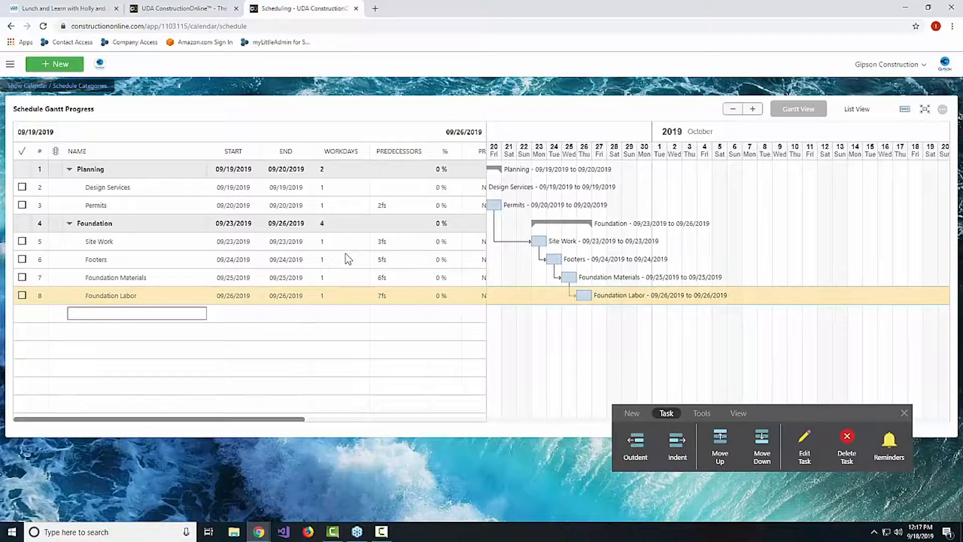
Step: Add the tasks Concrete Slab Materials and Concrete Slab Labor after Foundation Labor
{"action": "type", "text": "Concrete Slab Materials"}
{"action": "key", "text": "Return"}
{"action": "type", "text": "Con"}
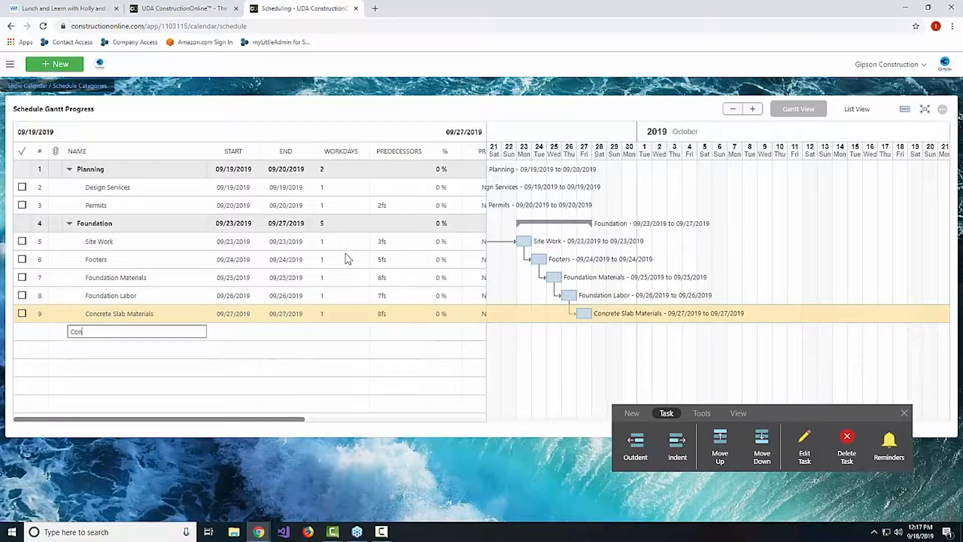
{"action": "type", "text": "crete Slab Labor"}
{"action": "key", "text": "Return"}
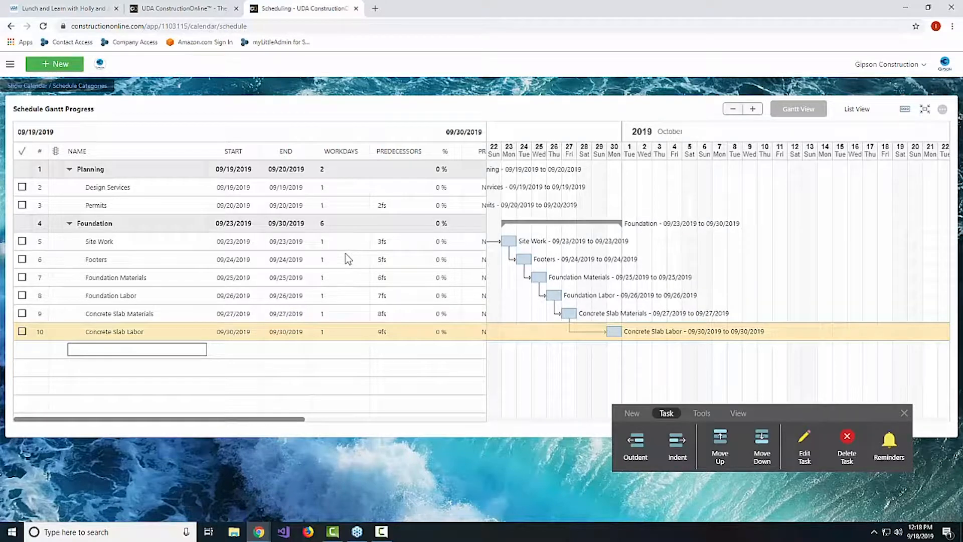
{"action": "type", "text": "S"}
{"action": "key", "text": "BackSpace"}
{"action": "left_click_drag", "start_coordinate": [481, 184], "coordinate": [463, 185]}
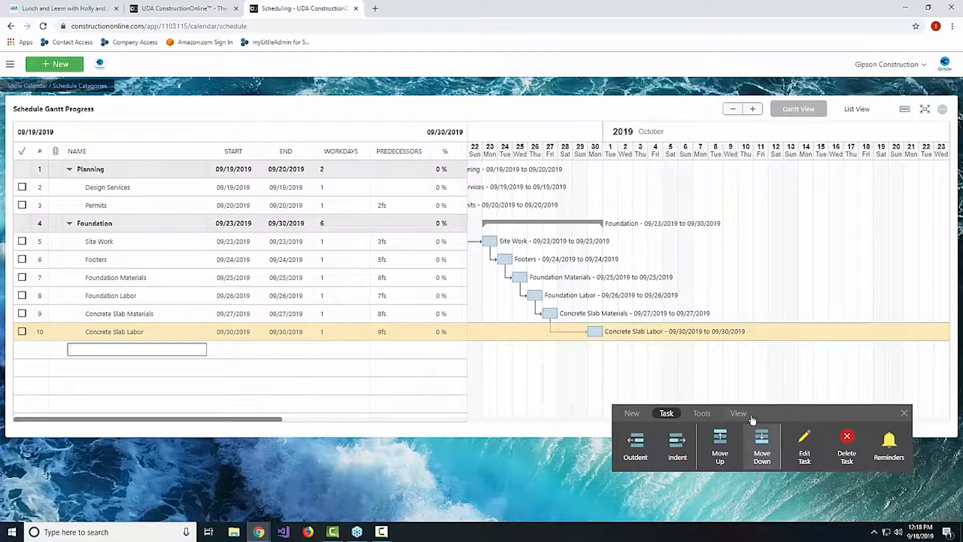
Step: Leave the row after Concrete Slab Labor with its default task name, and move the floating toolbar near the bars with its insertion commands shown
{"action": "mouse_move", "coordinate": [762, 415]}
{"action": "left_mouse_down"}
{"action": "mouse_move", "coordinate": [763, 404]}
{"action": "mouse_move", "coordinate": [770, 411]}
{"action": "left_mouse_up"}
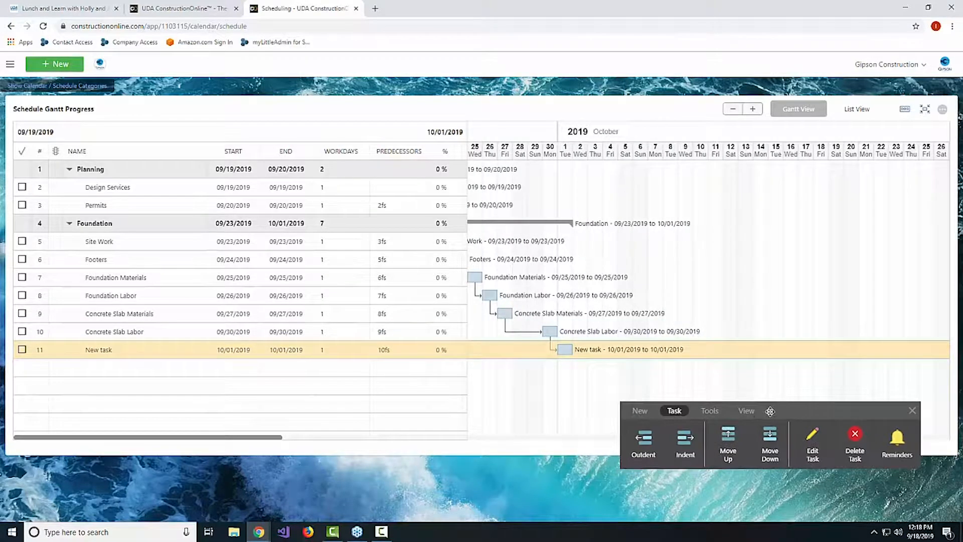
{"action": "left_click", "coordinate": [556, 439]}
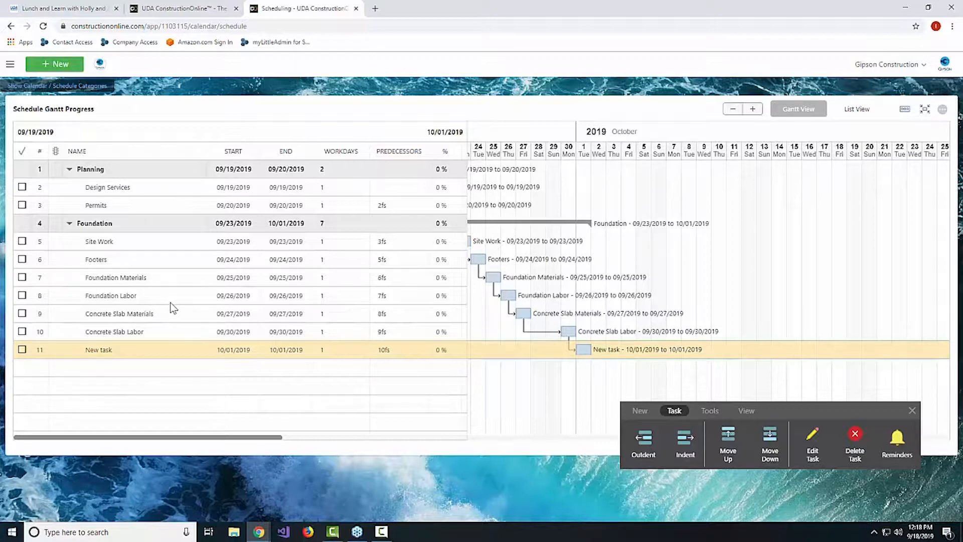
{"action": "left_click", "coordinate": [117, 240]}
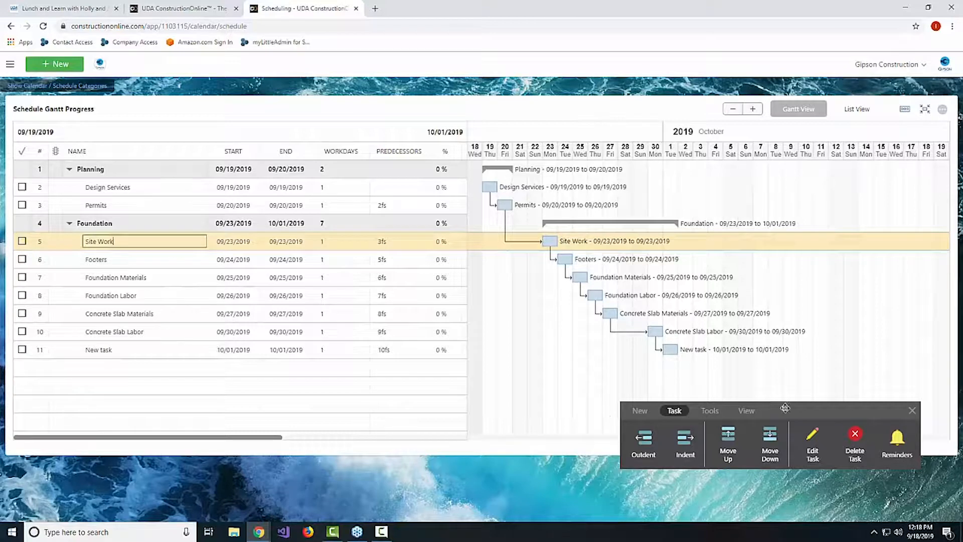
{"action": "left_click_drag", "start_coordinate": [784, 409], "coordinate": [640, 368]}
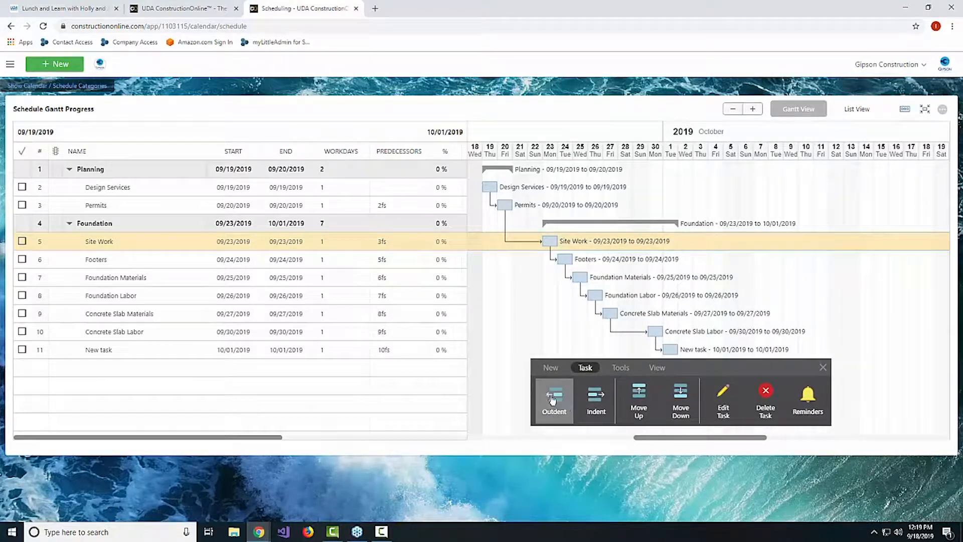
{"action": "left_click", "coordinate": [550, 370]}
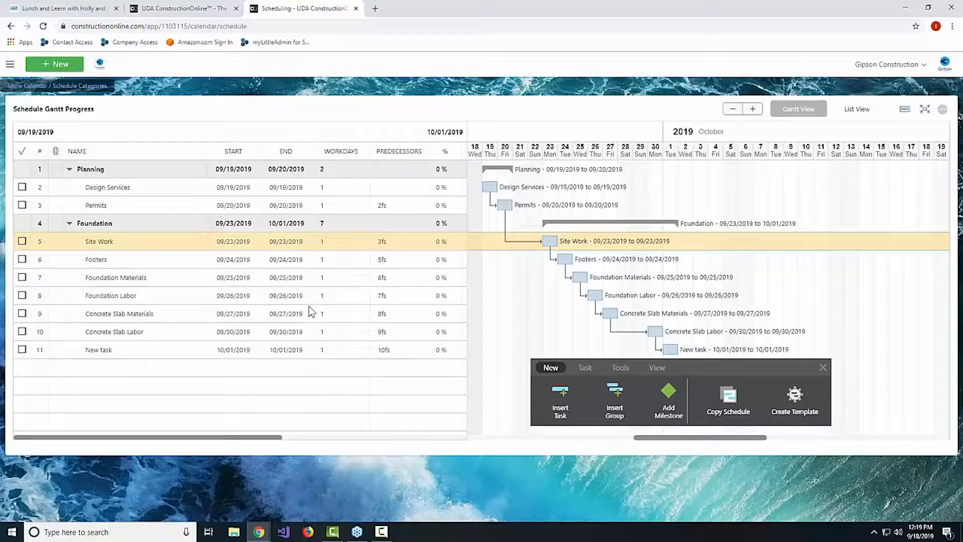
Step: Collapse the Planning group and expand it again to show its tasks
{"action": "left_click", "coordinate": [70, 170]}
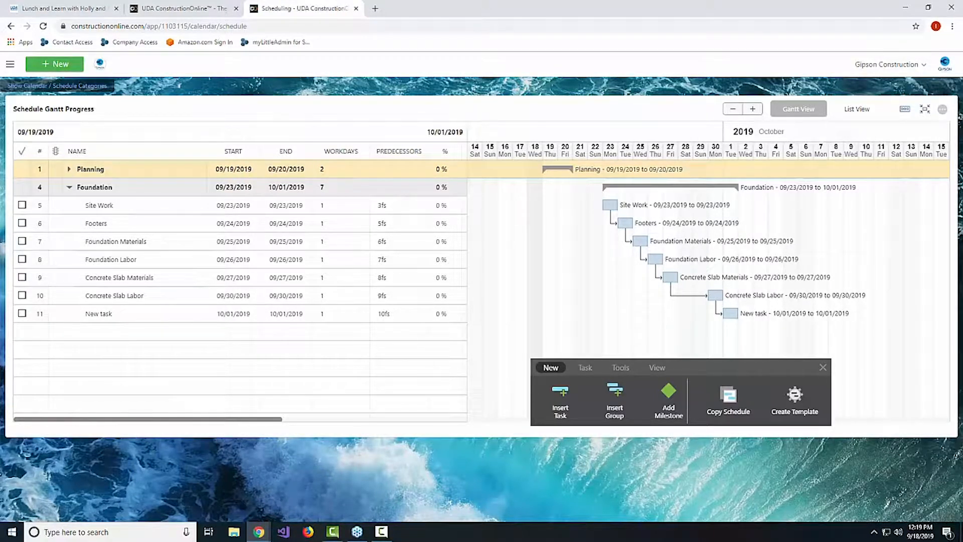
{"action": "left_click", "coordinate": [69, 170]}
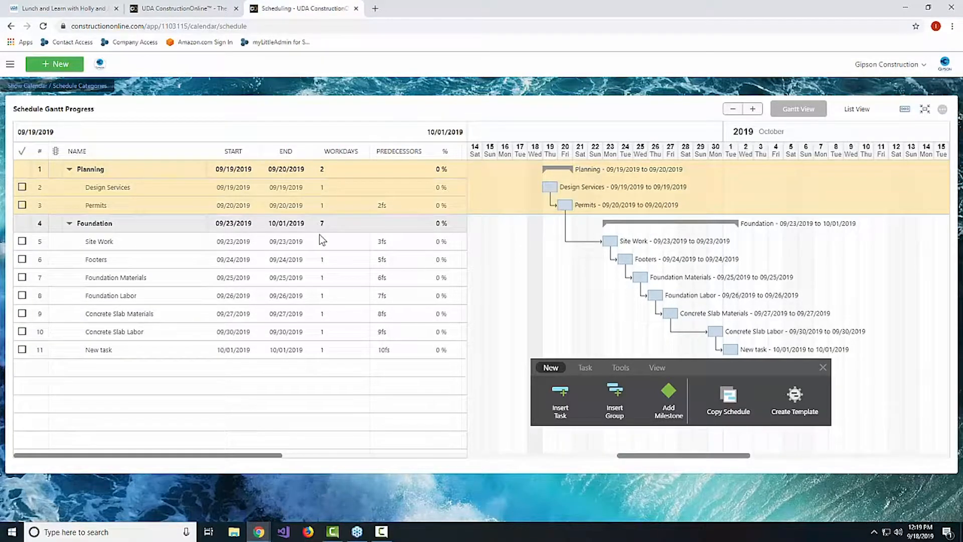
{"action": "left_click", "coordinate": [129, 188]}
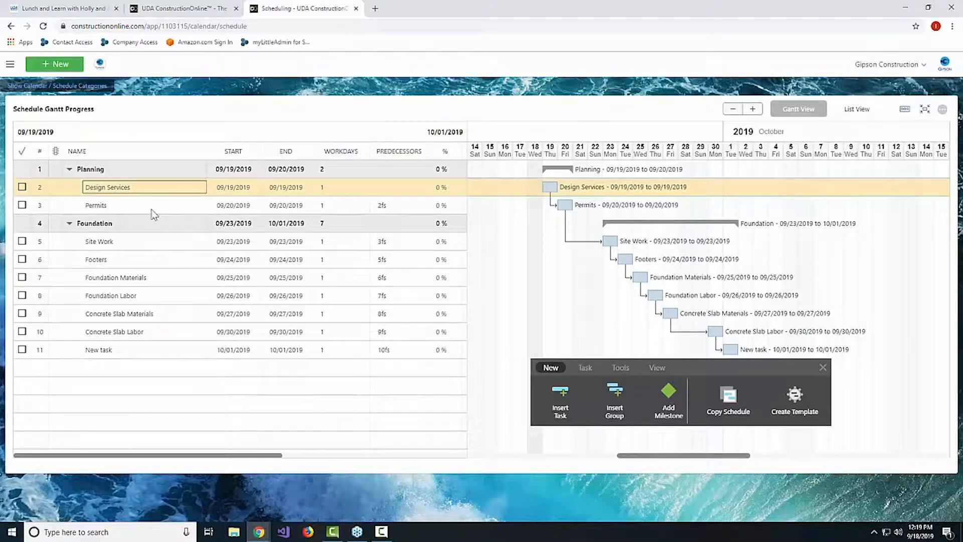
Step: Examine the predecessor entry of Site Work and the column visibility option for the Predecessors column
{"action": "left_click", "coordinate": [119, 247]}
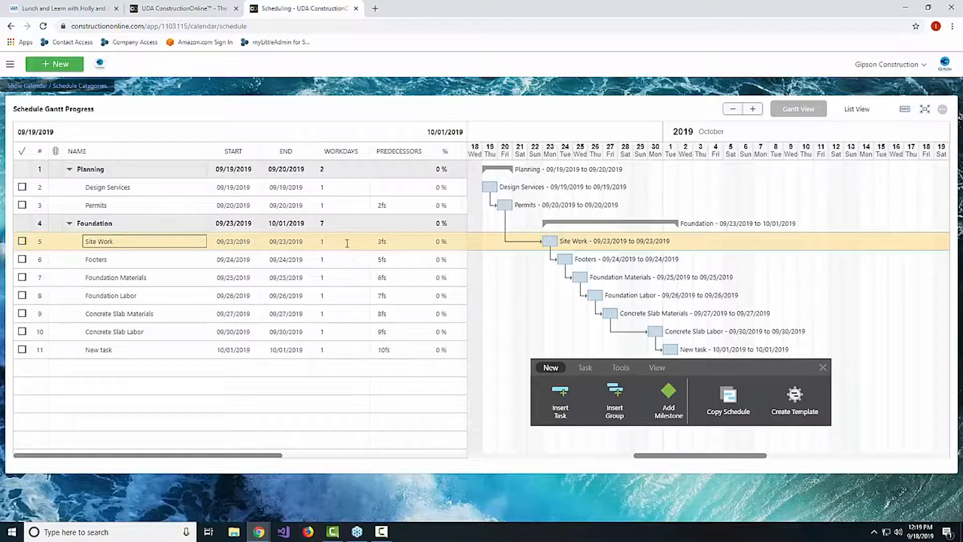
{"action": "left_click", "coordinate": [395, 242]}
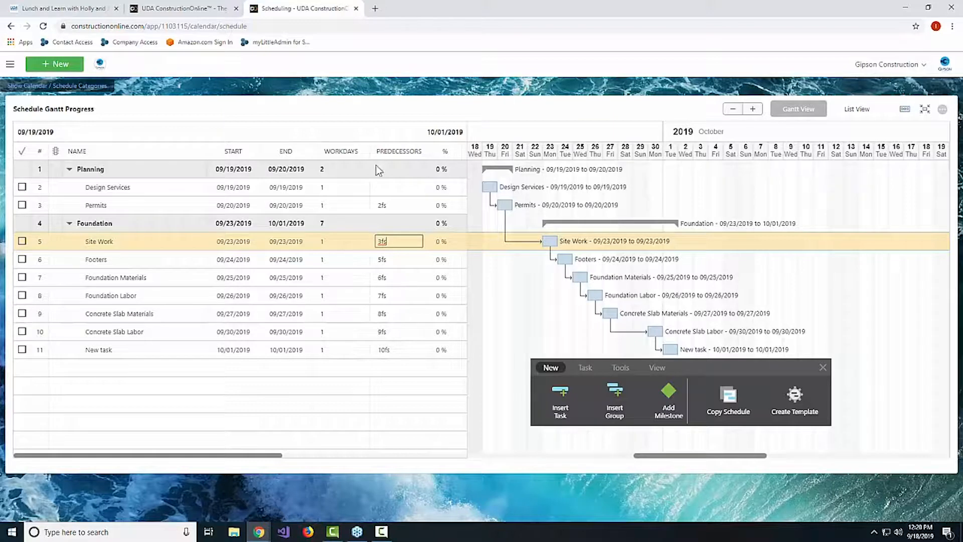
{"action": "right_click", "coordinate": [392, 151]}
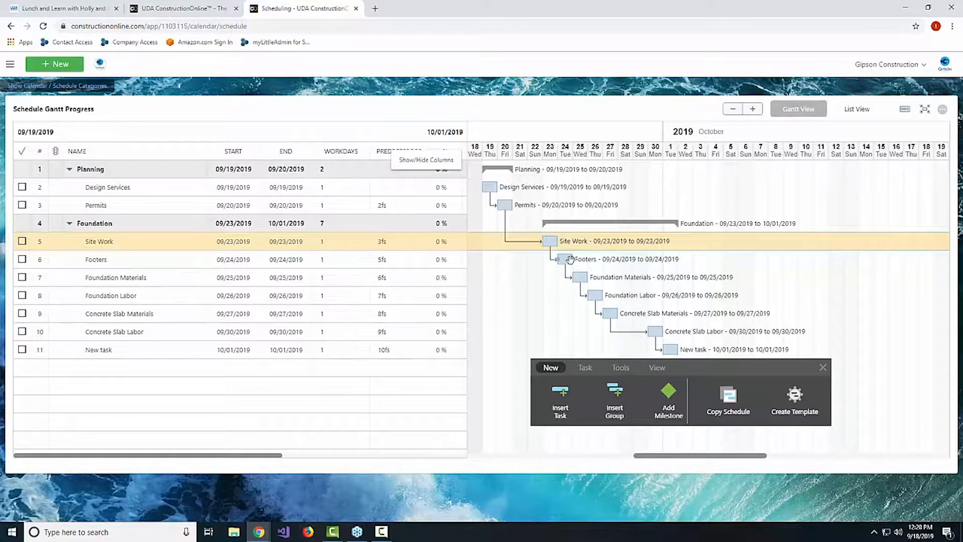
Step: Move Footers to 09/23/2019, removing its violated predecessor relationship, and lengthen Site Work to end on 09/27/2019
{"action": "left_click_drag", "start_coordinate": [571, 259], "coordinate": [555, 258]}
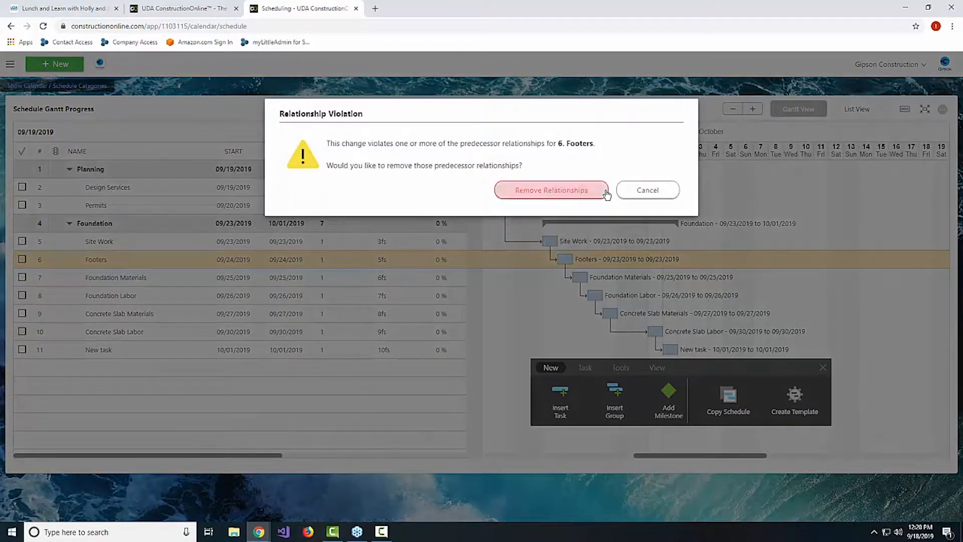
{"action": "left_click", "coordinate": [552, 189]}
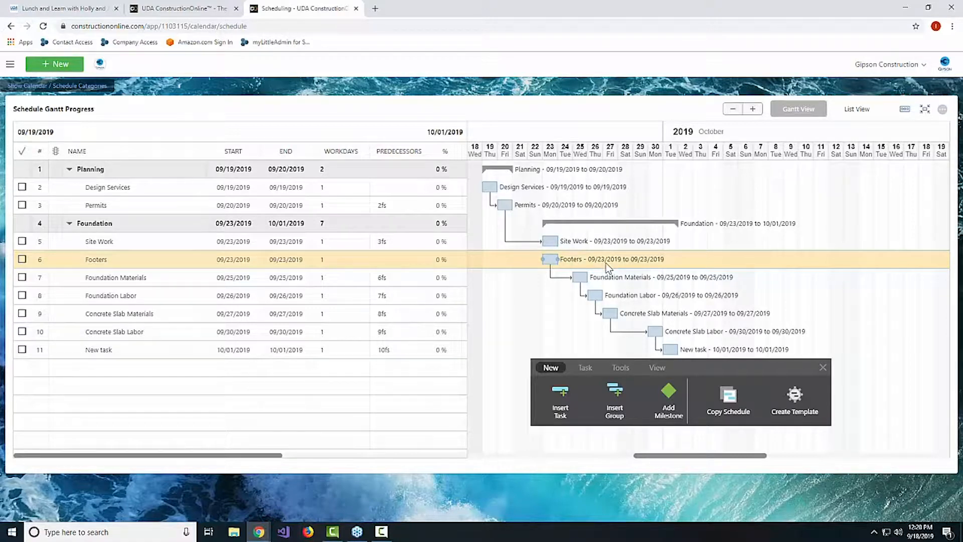
{"action": "left_click", "coordinate": [553, 242]}
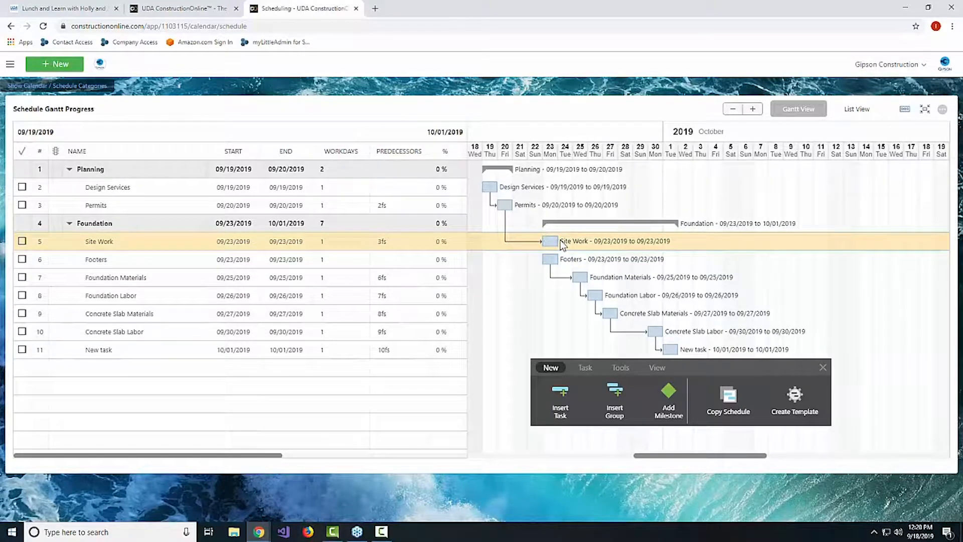
{"action": "left_click_drag", "start_coordinate": [558, 240], "coordinate": [618, 244]}
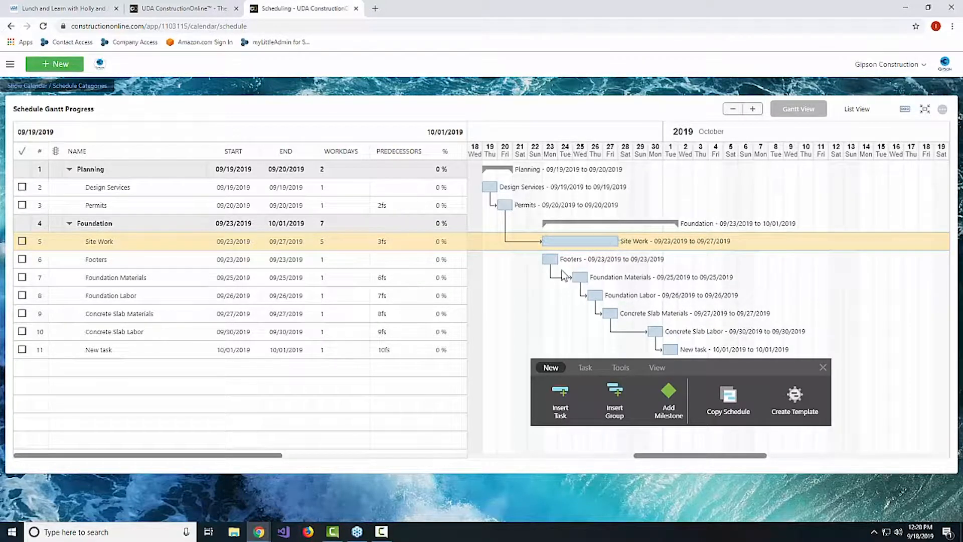
Step: Set the predecessor of both Footers and Foundation Materials to 5fs so they follow Site Work
{"action": "left_click", "coordinate": [549, 259]}
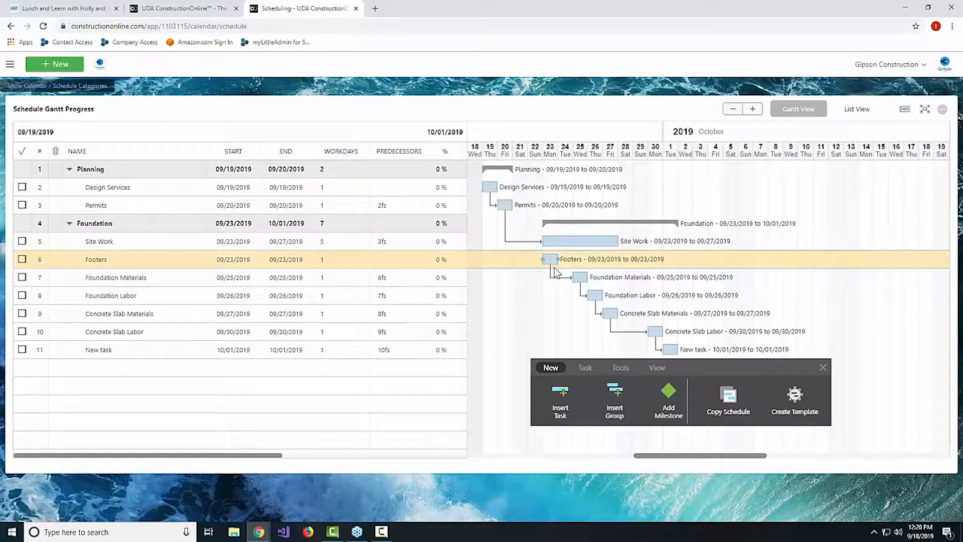
{"action": "left_click", "coordinate": [400, 267]}
{"action": "type", "text": "5fs"}
{"action": "key", "text": "Return"}
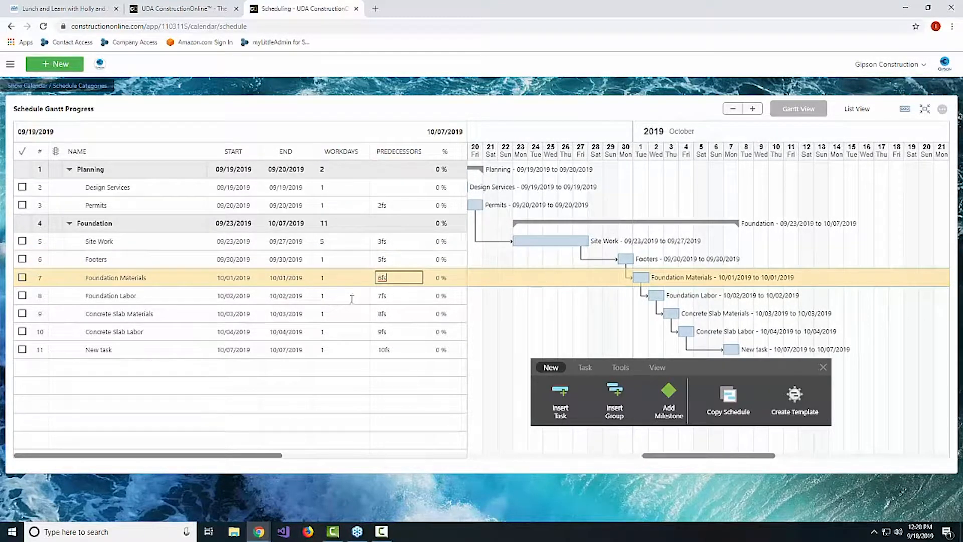
{"action": "double_click", "coordinate": [387, 276]}
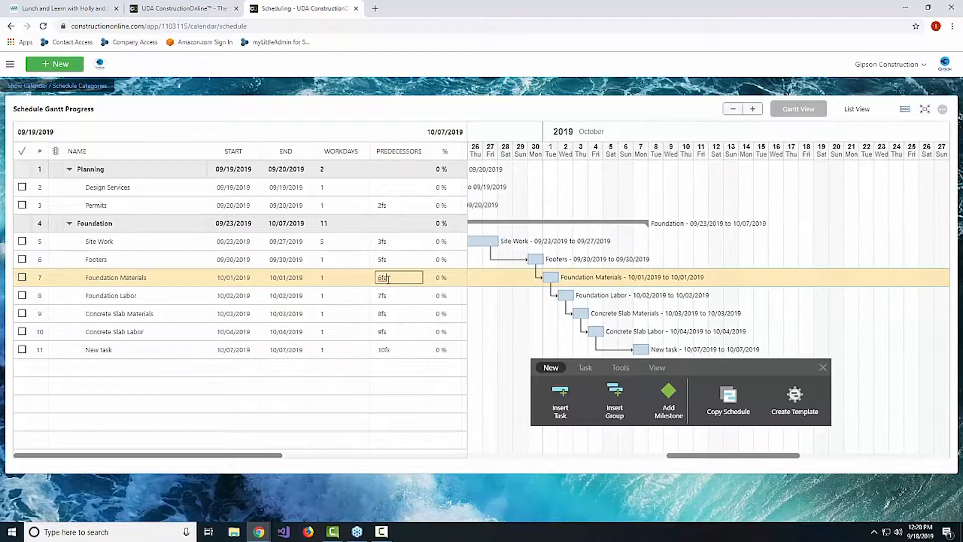
{"action": "type", "text": "5"}
{"action": "key", "text": "Return"}
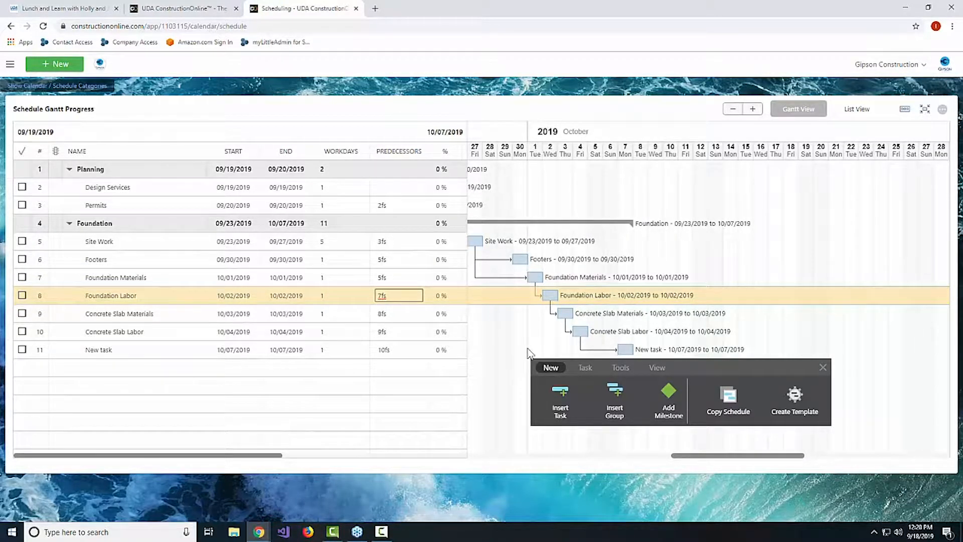
{"action": "left_click", "coordinate": [392, 279]}
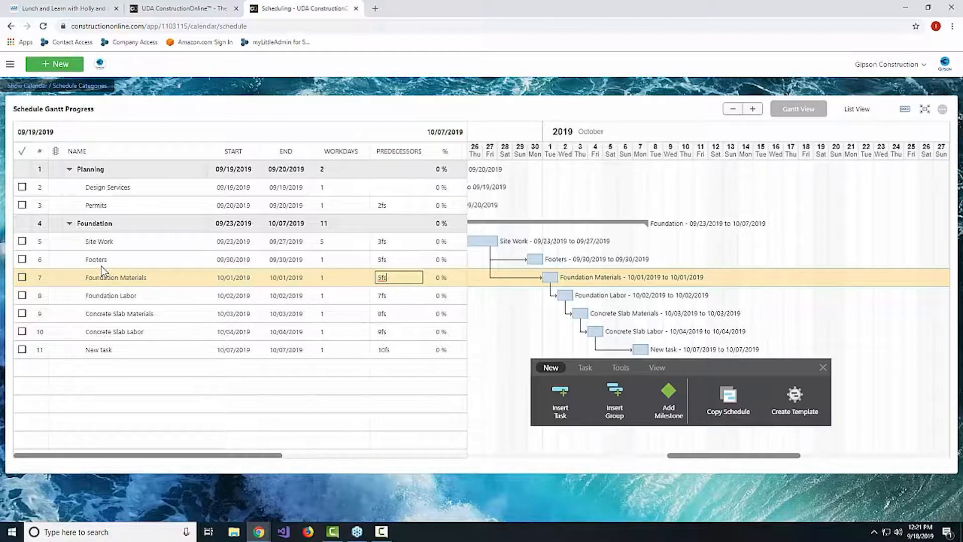
Step: Open the task details of Site Work and set its priority to High
{"action": "left_click", "coordinate": [116, 240]}
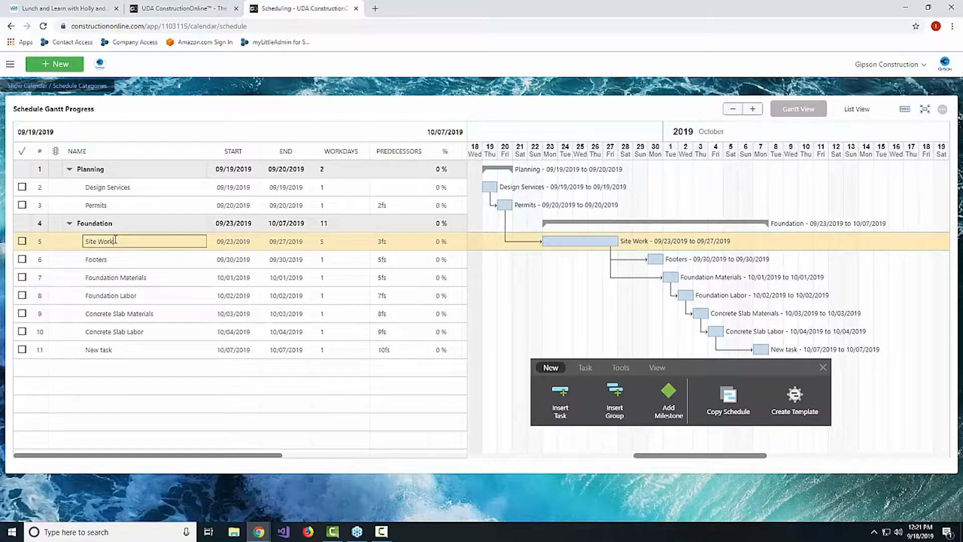
{"action": "double_click", "coordinate": [116, 240]}
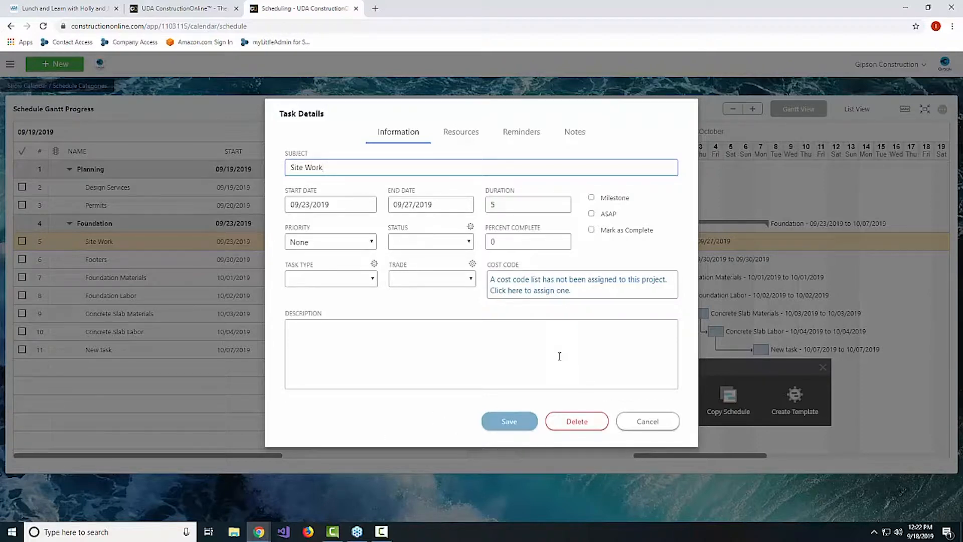
{"action": "left_click", "coordinate": [356, 245]}
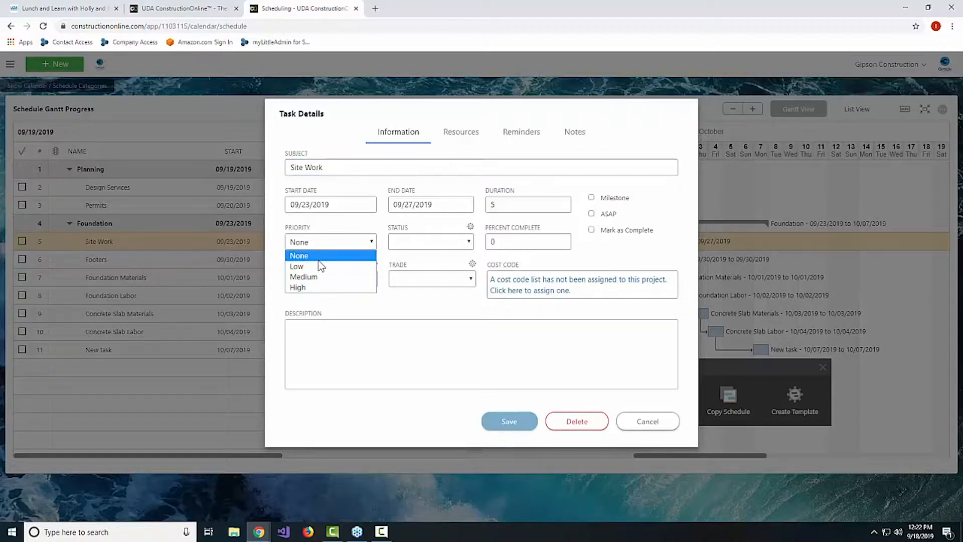
{"action": "left_click", "coordinate": [315, 289]}
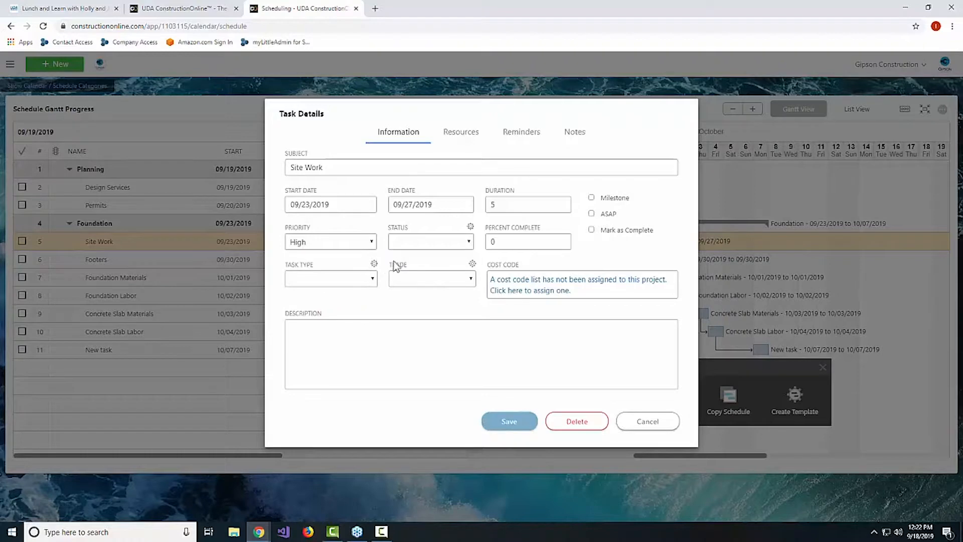
Step: Review the status choices, percent complete field and task type choices in the Site Work details
{"action": "left_click", "coordinate": [427, 248]}
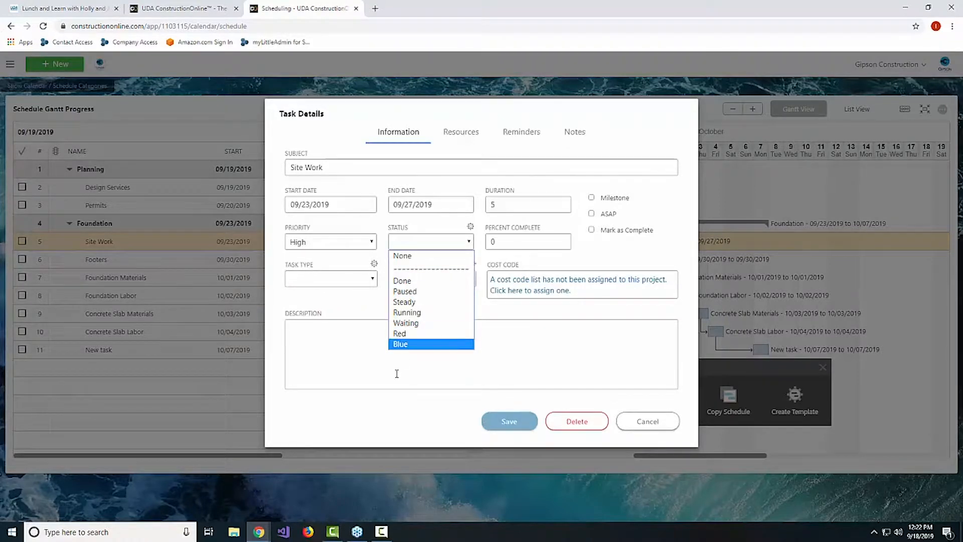
{"action": "left_click", "coordinate": [497, 241]}
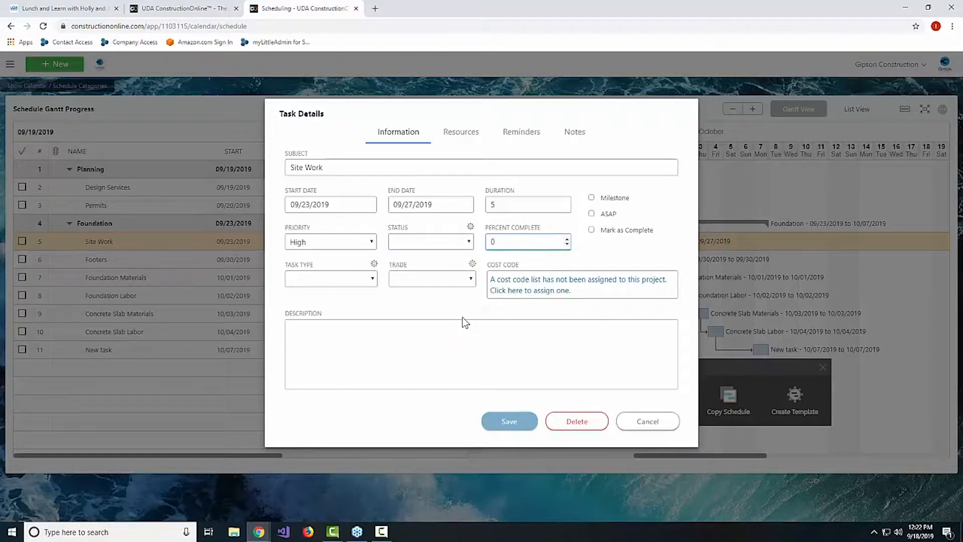
{"action": "left_click", "coordinate": [344, 281]}
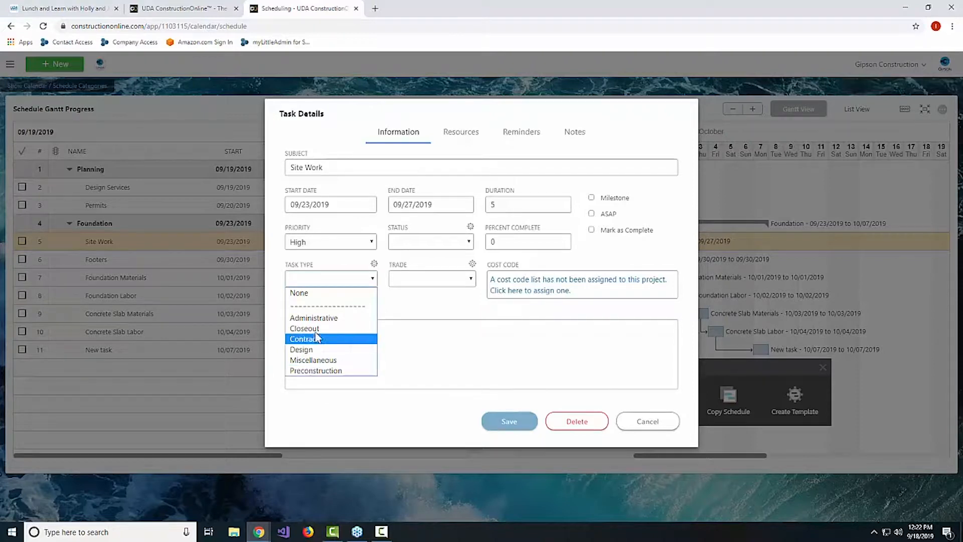
Step: Add a new task type named Construction to the task types list and save the list
{"action": "left_click", "coordinate": [374, 265]}
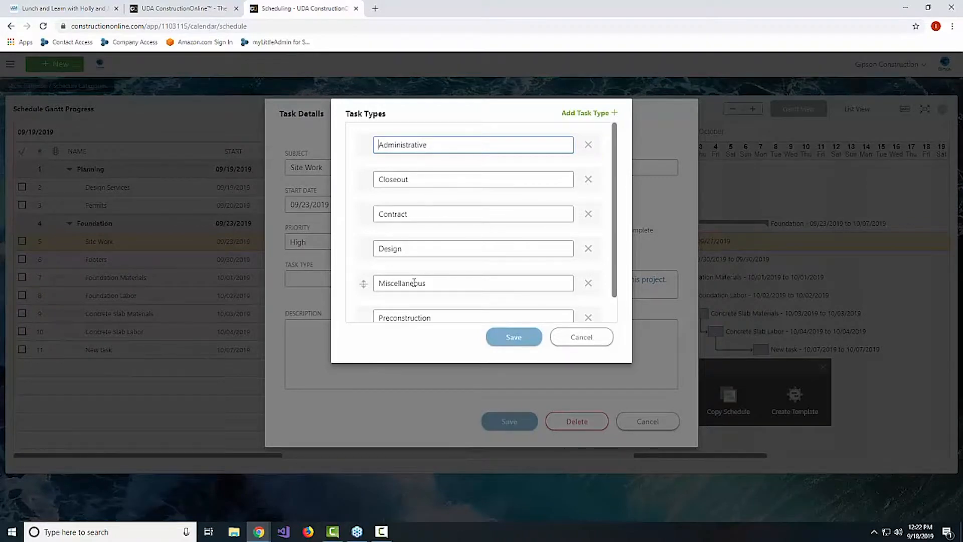
{"action": "scroll", "coordinate": [433, 286], "scroll_direction": "down", "scroll_amount": 2}
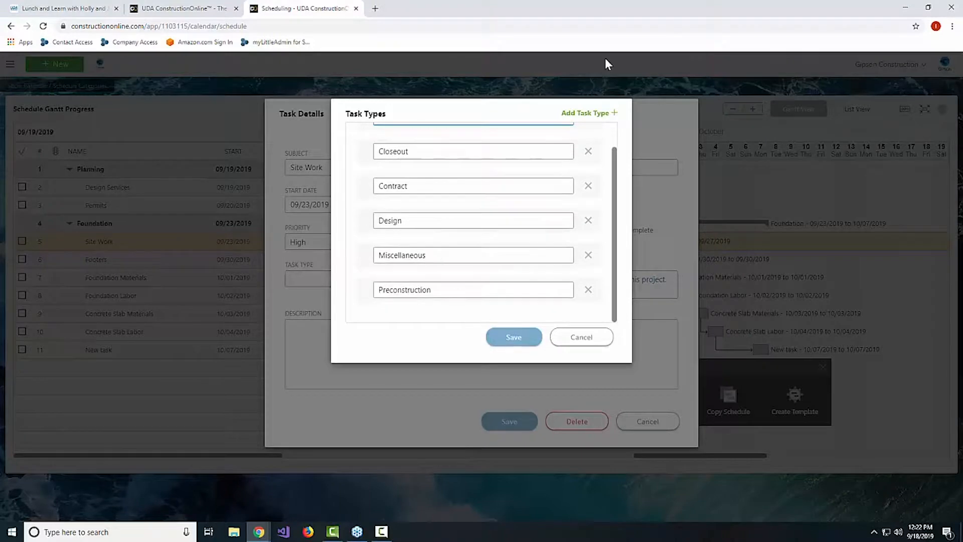
{"action": "left_click", "coordinate": [590, 116]}
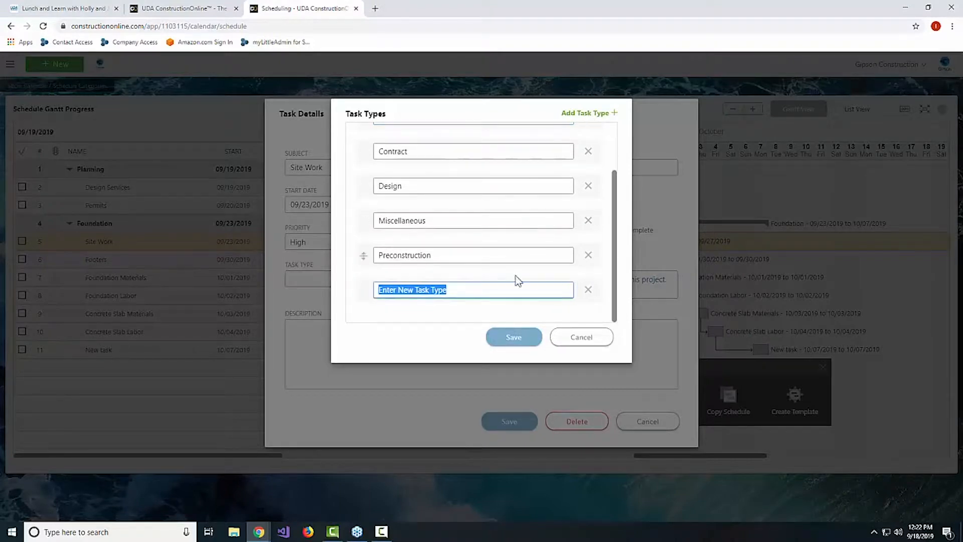
{"action": "type", "text": "Construction"}
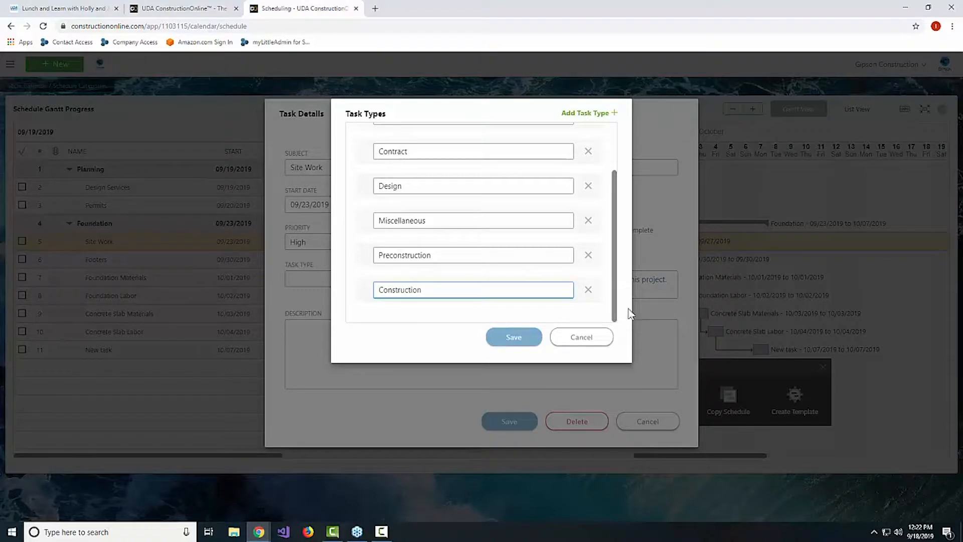
{"action": "left_click", "coordinate": [513, 338]}
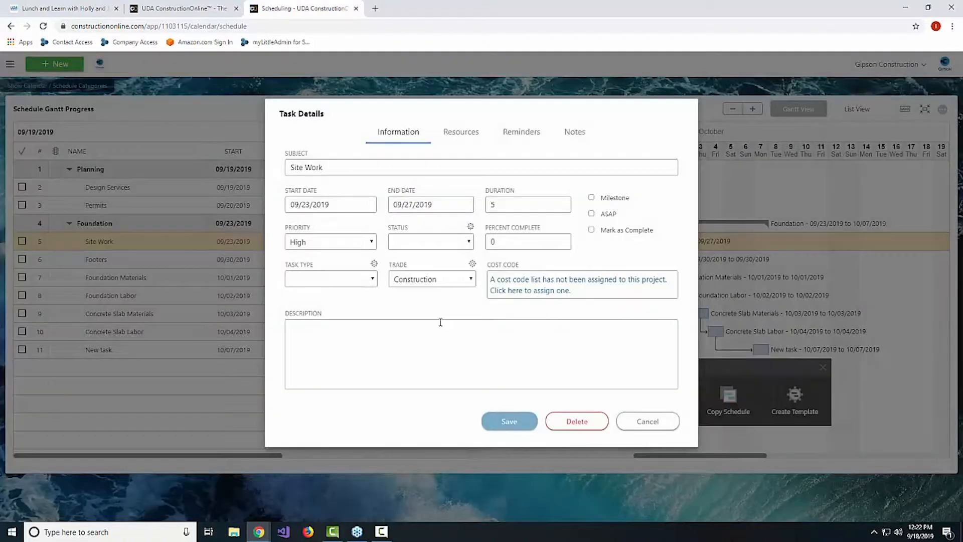
Step: Examine the task type and trade choices for Site Work without changing either selection
{"action": "left_click", "coordinate": [371, 280]}
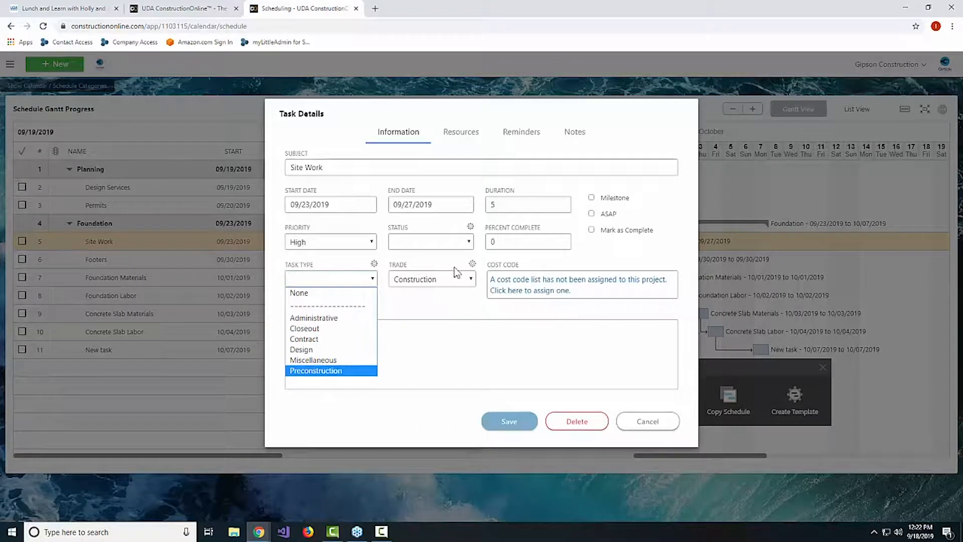
{"action": "left_click", "coordinate": [432, 281]}
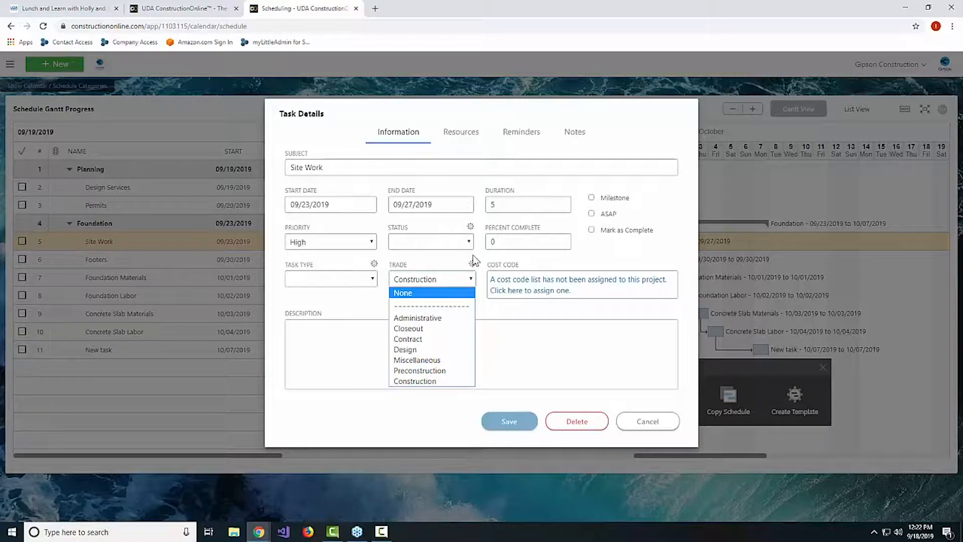
{"action": "left_click", "coordinate": [553, 377]}
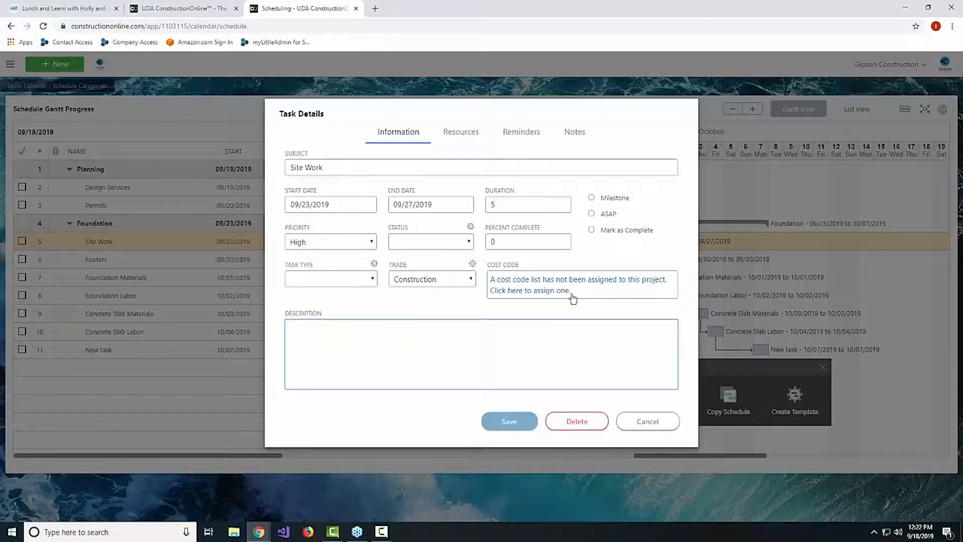
Step: Turn cost codes on for the project, assign the CSI cost code list and save the project details
{"action": "left_click", "coordinate": [572, 291]}
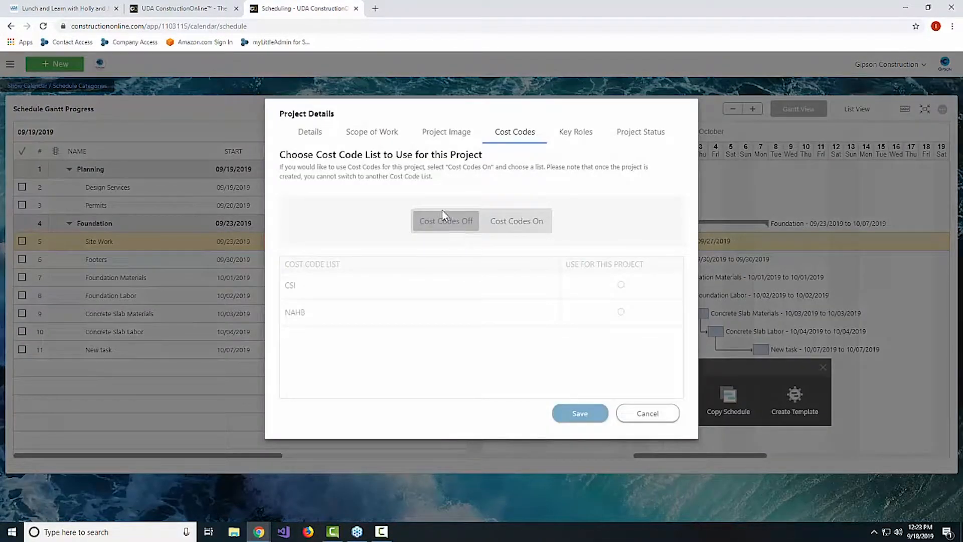
{"action": "left_click", "coordinate": [516, 222]}
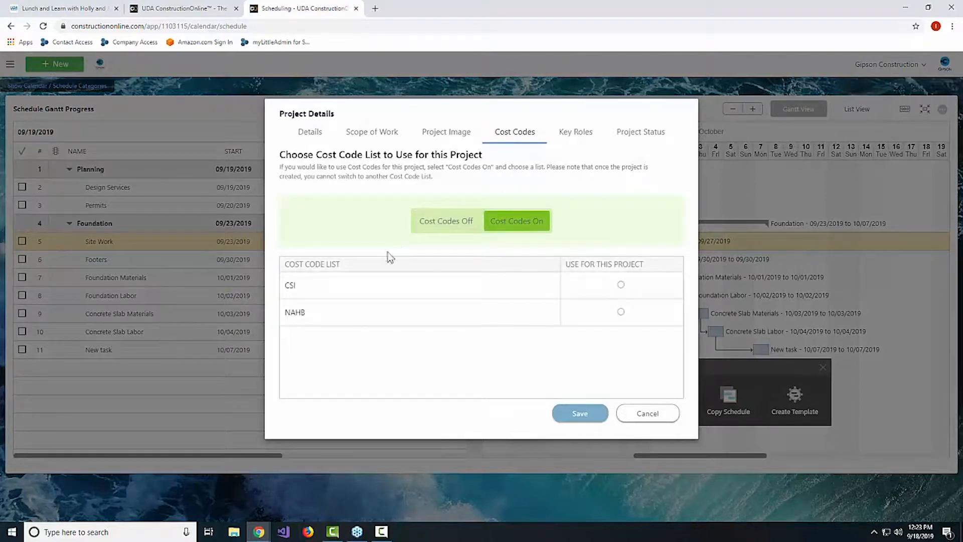
{"action": "left_click", "coordinate": [622, 286]}
{"action": "left_click", "coordinate": [578, 414]}
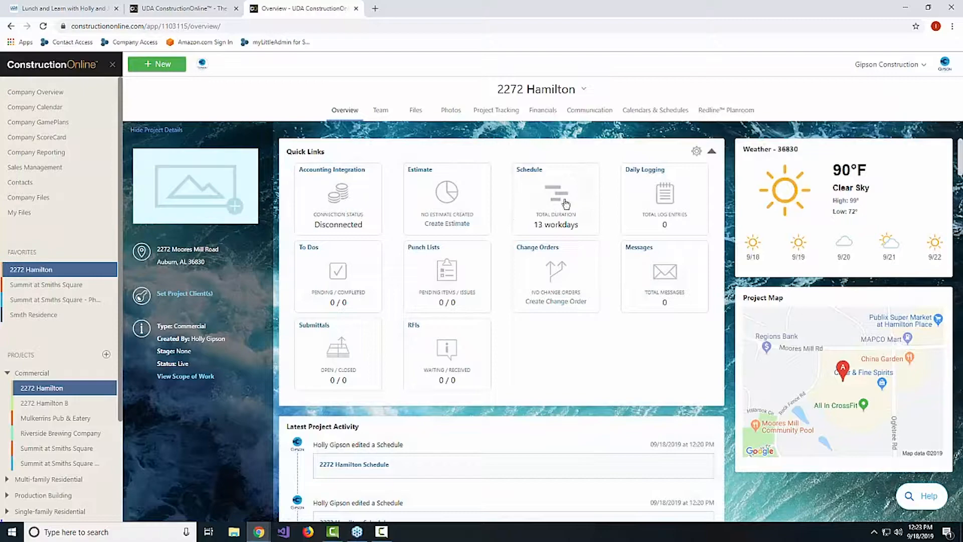
Step: Reopen the 2272 Hamilton schedule, set Site Work's cost code to 2-200 - Site Preparation and save the task
{"action": "left_click", "coordinate": [566, 204]}
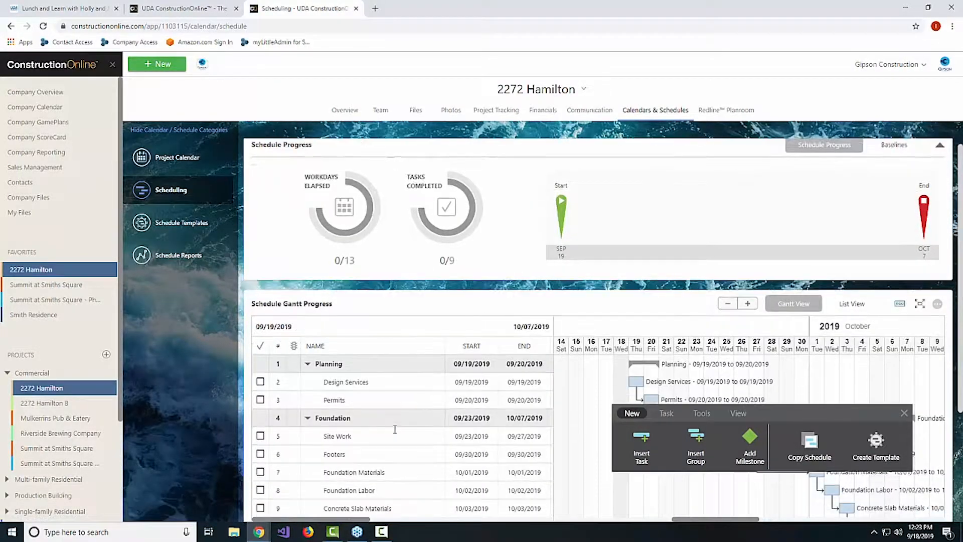
{"action": "scroll", "coordinate": [350, 451], "scroll_direction": "down", "scroll_amount": 1}
{"action": "left_click", "coordinate": [380, 394]}
{"action": "double_click", "coordinate": [380, 394]}
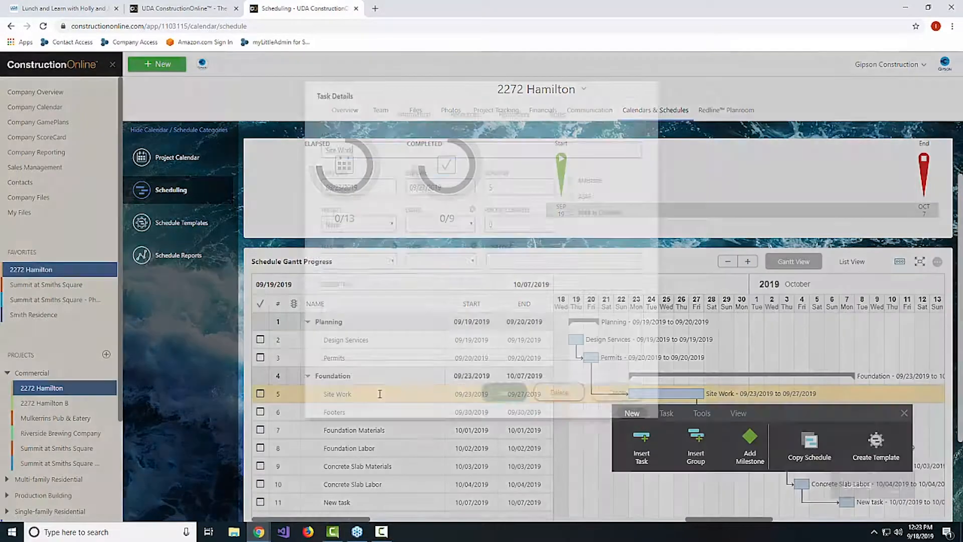
{"action": "left_click", "coordinate": [543, 280]}
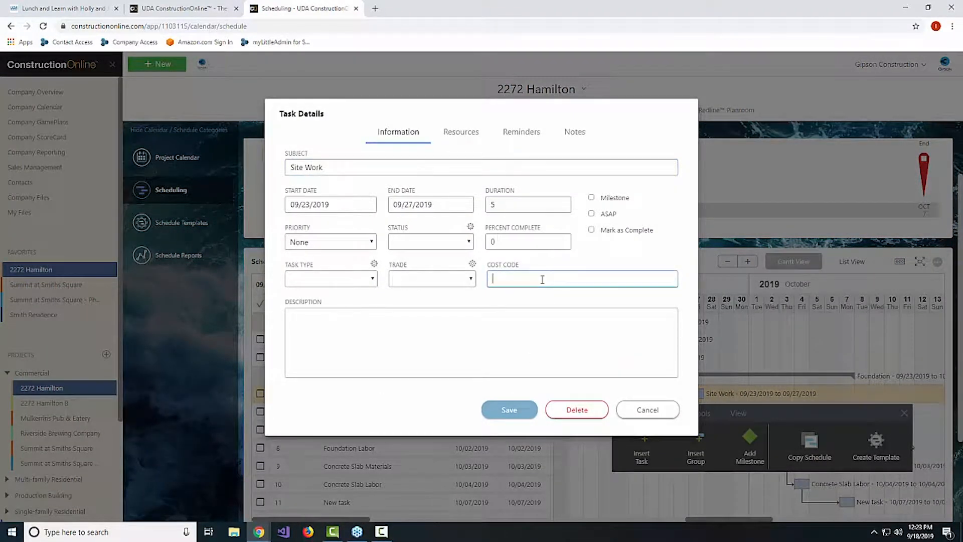
{"action": "type", "text": "sit"}
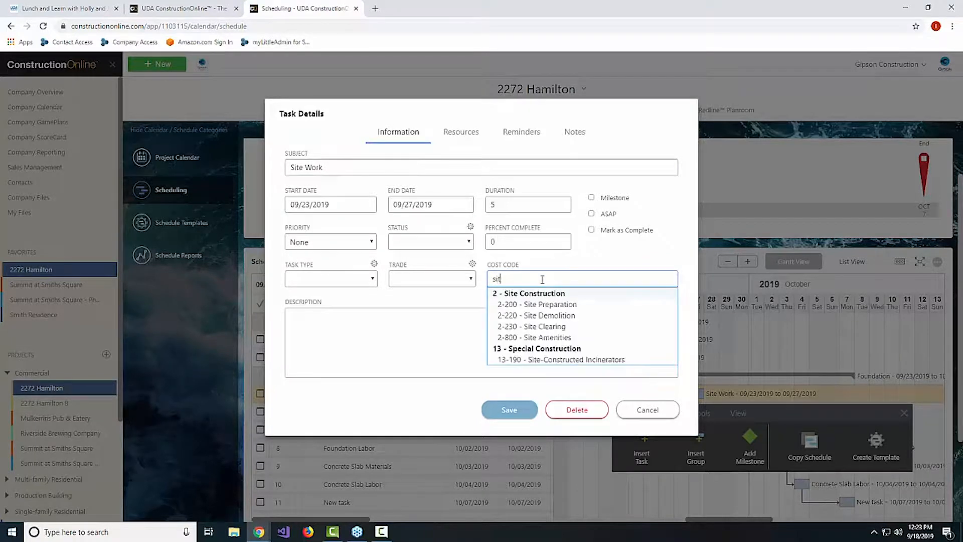
{"action": "left_click", "coordinate": [560, 305]}
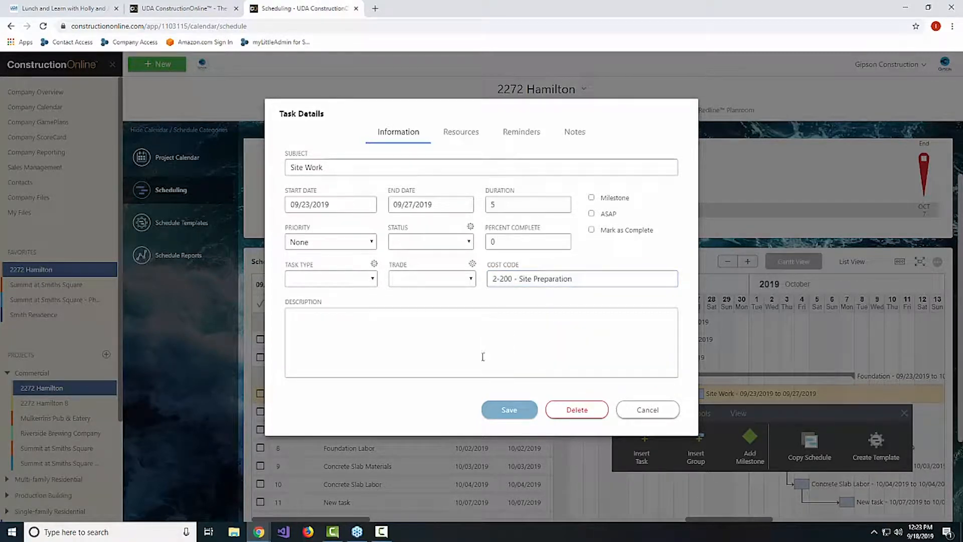
{"action": "left_click", "coordinate": [525, 412]}
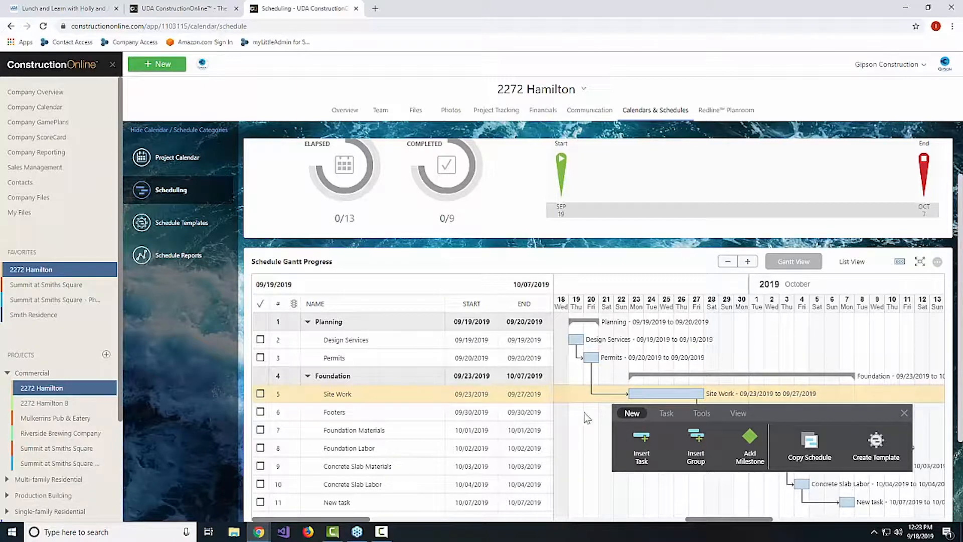
Step: Review the description, notes and resources sections of the Site Work details, leaving the task without changes
{"action": "double_click", "coordinate": [371, 392]}
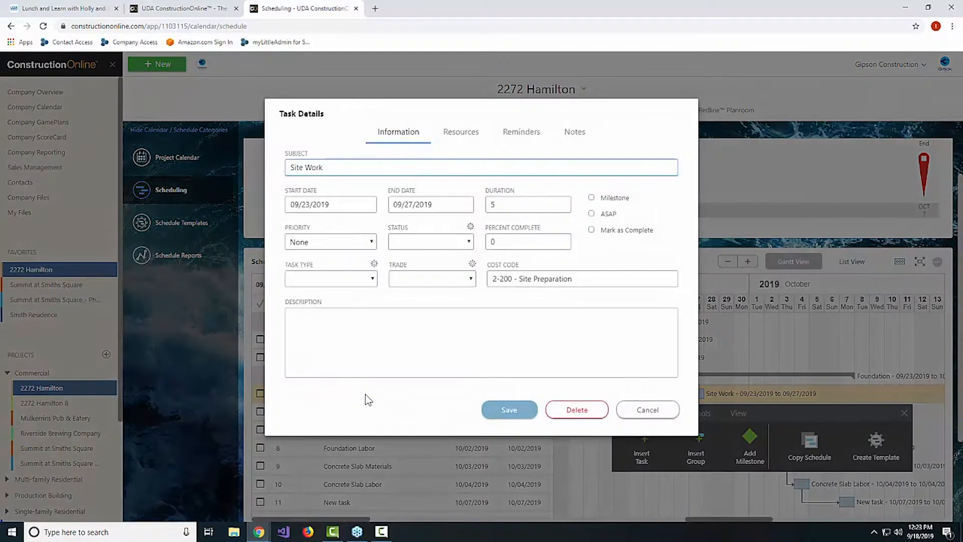
{"action": "left_click", "coordinate": [365, 358]}
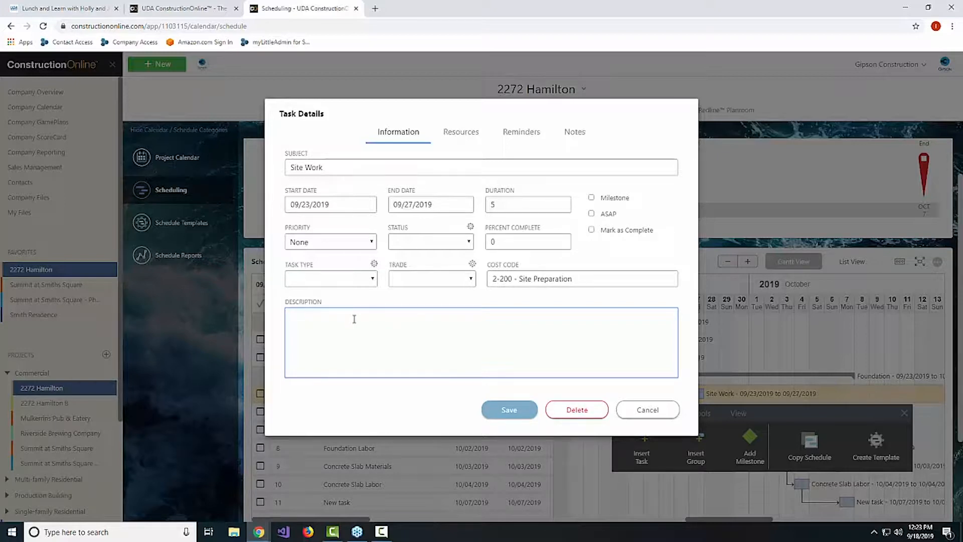
{"action": "left_click", "coordinate": [577, 137]}
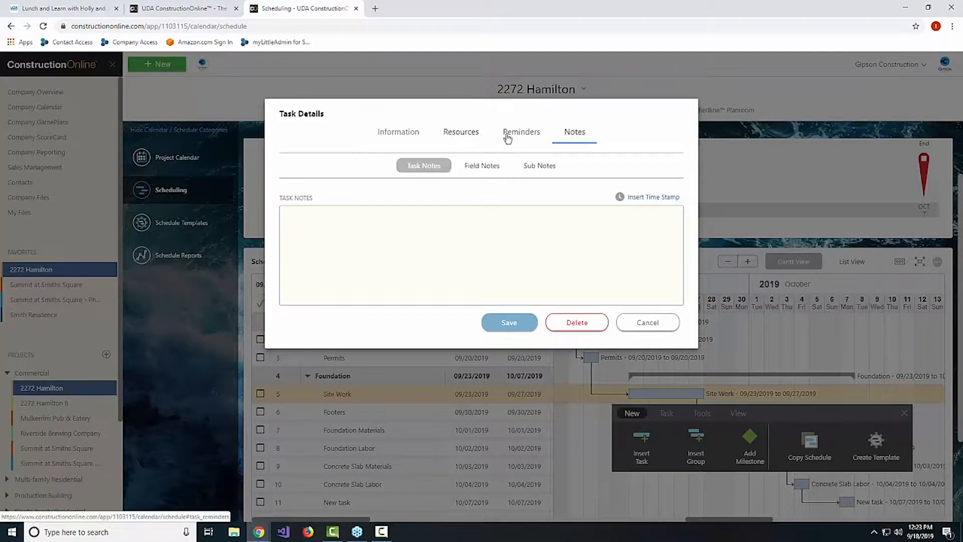
{"action": "left_click", "coordinate": [462, 133]}
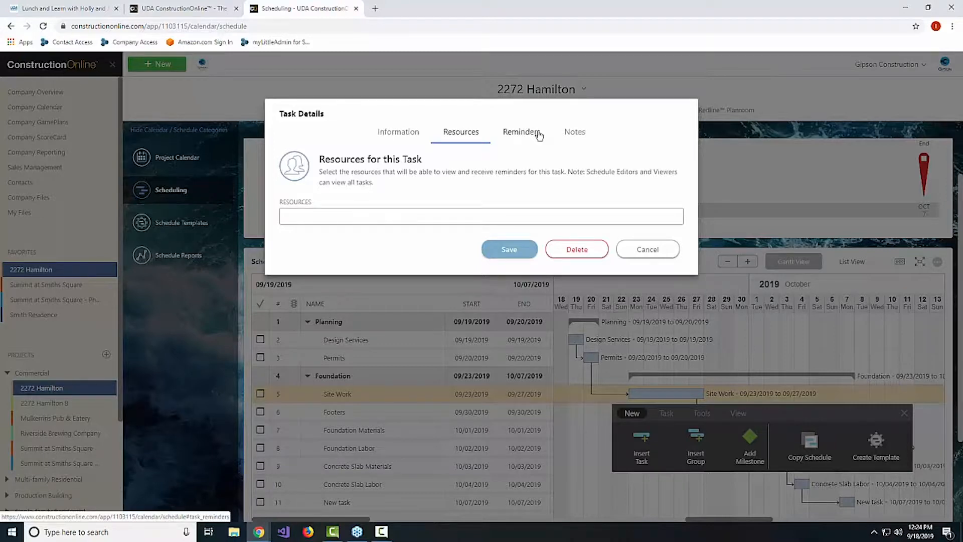
{"action": "left_click", "coordinate": [651, 250]}
Step: Open the Site Work details again and assign the first contact in the list as a resource for the task
{"action": "scroll", "coordinate": [517, 294], "scroll_direction": "down", "scroll_amount": 1}
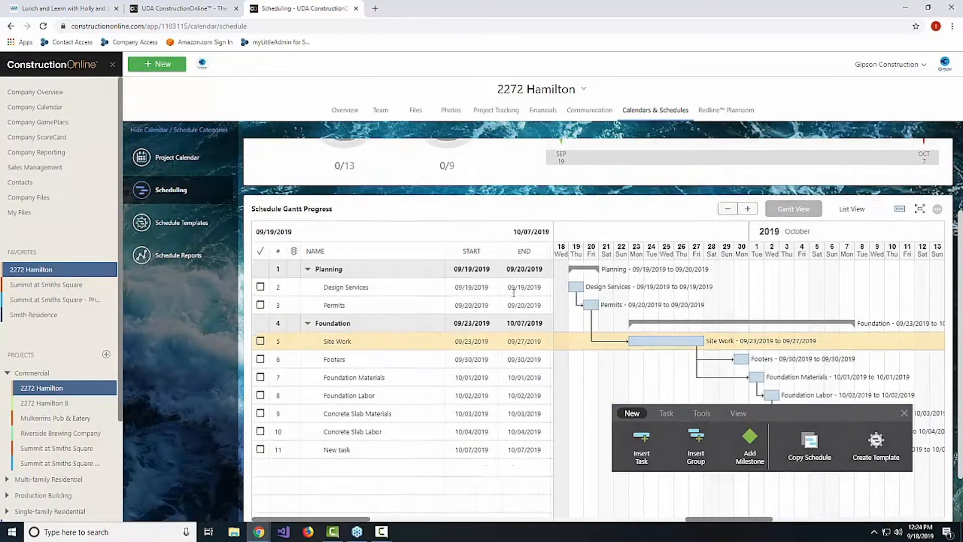
{"action": "scroll", "coordinate": [514, 293], "scroll_direction": "down", "scroll_amount": 1}
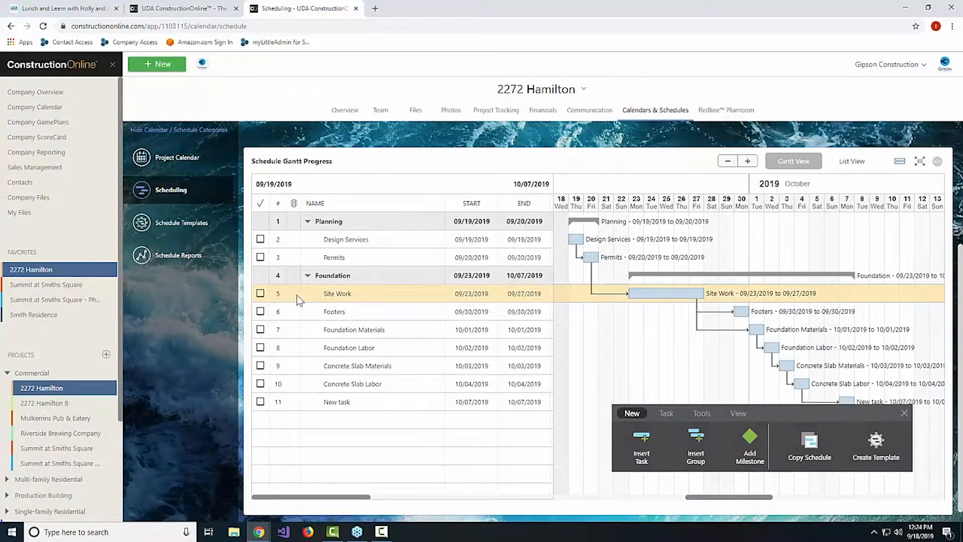
{"action": "double_click", "coordinate": [382, 293]}
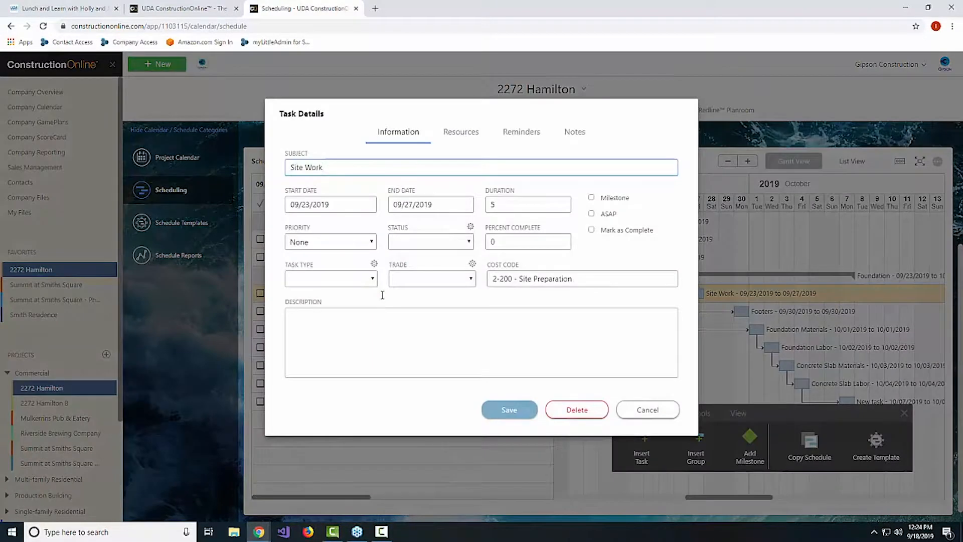
{"action": "left_click", "coordinate": [464, 132]}
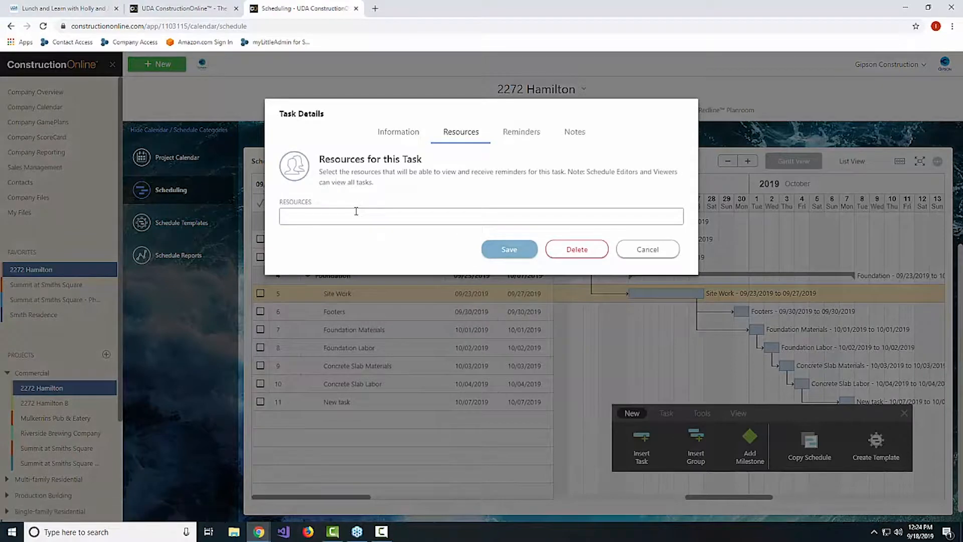
{"action": "left_click", "coordinate": [351, 214]}
{"action": "left_click", "coordinate": [358, 189]}
{"action": "left_click", "coordinate": [349, 216]}
{"action": "scroll", "coordinate": [337, 255], "scroll_direction": "down", "scroll_amount": 5}
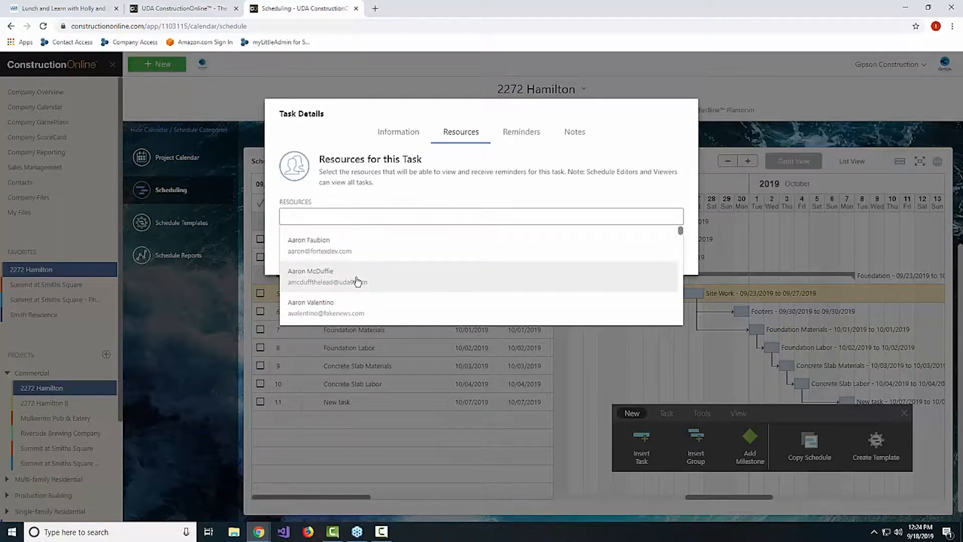
{"action": "left_click", "coordinate": [372, 256]}
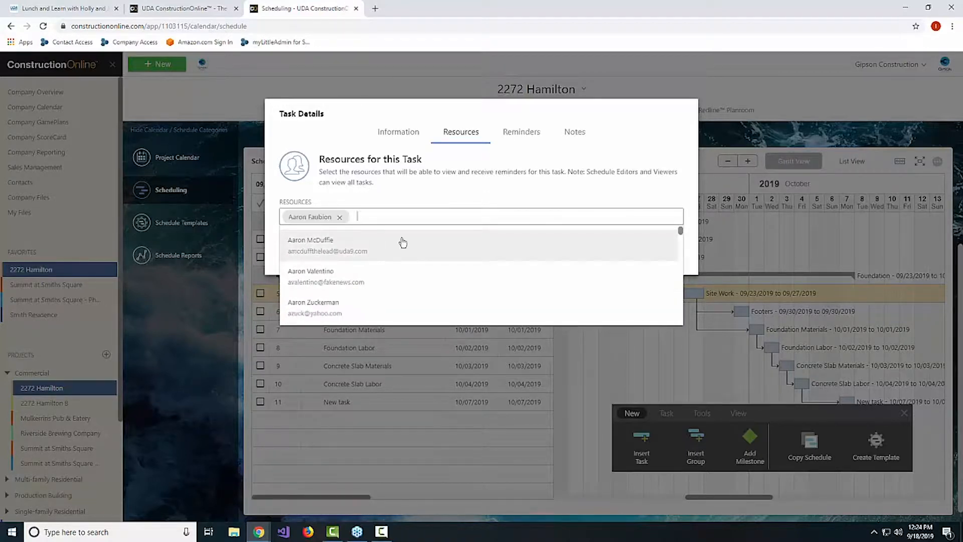
{"action": "left_click", "coordinate": [403, 187]}
Step: Create a planning reminder for Site Work 10 calendar days before the start date at 12:30 PM and save the task
{"action": "left_click", "coordinate": [522, 132]}
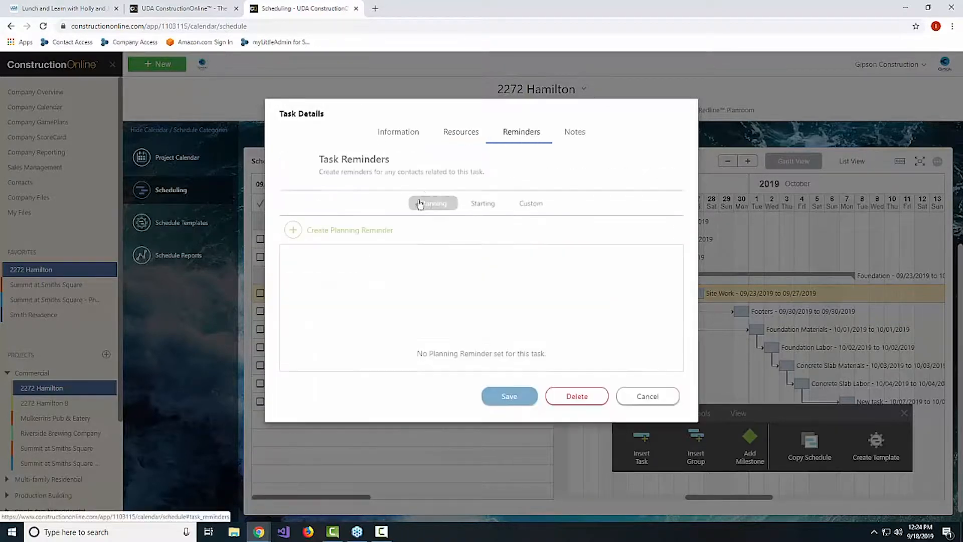
{"action": "left_click", "coordinate": [394, 232]}
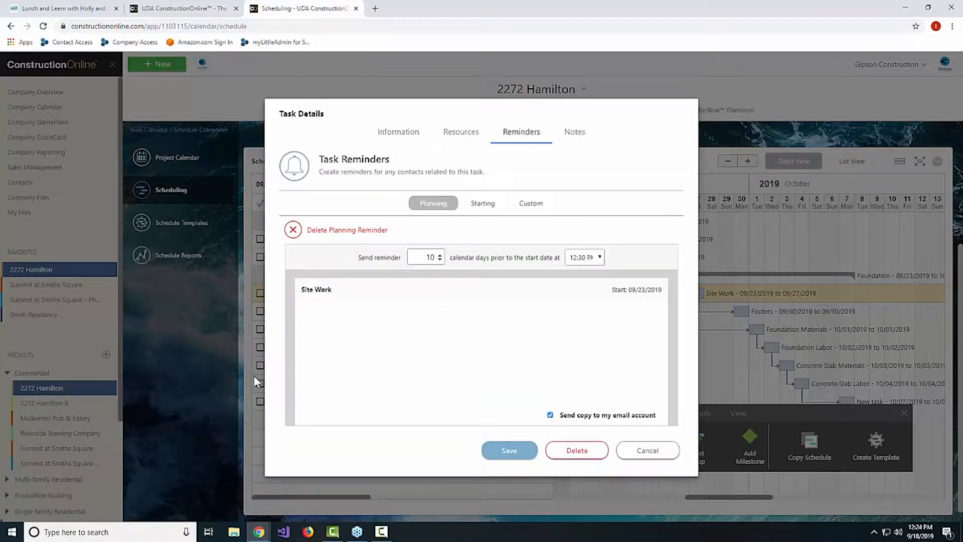
{"action": "left_click_drag", "start_coordinate": [361, 120], "coordinate": [532, 86]}
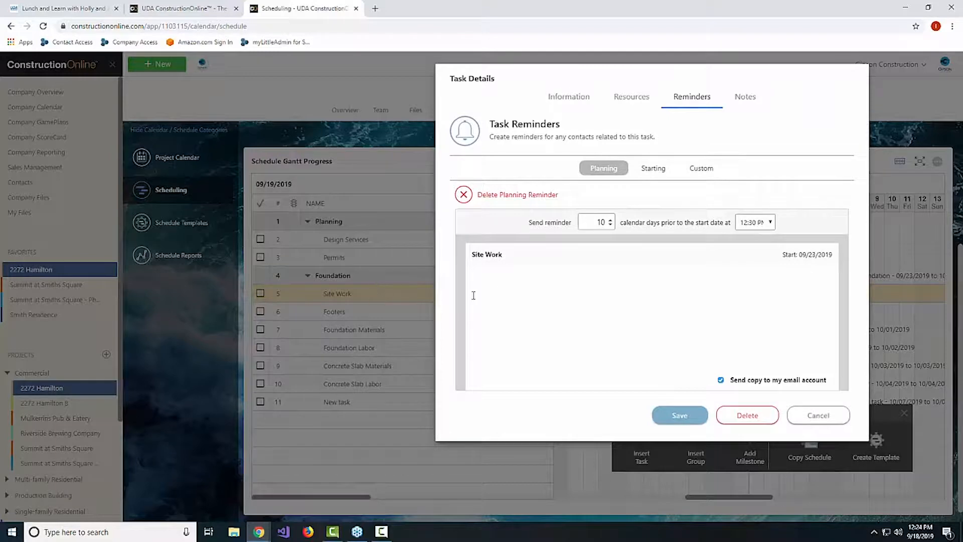
{"action": "left_click_drag", "start_coordinate": [591, 83], "coordinate": [330, 108]}
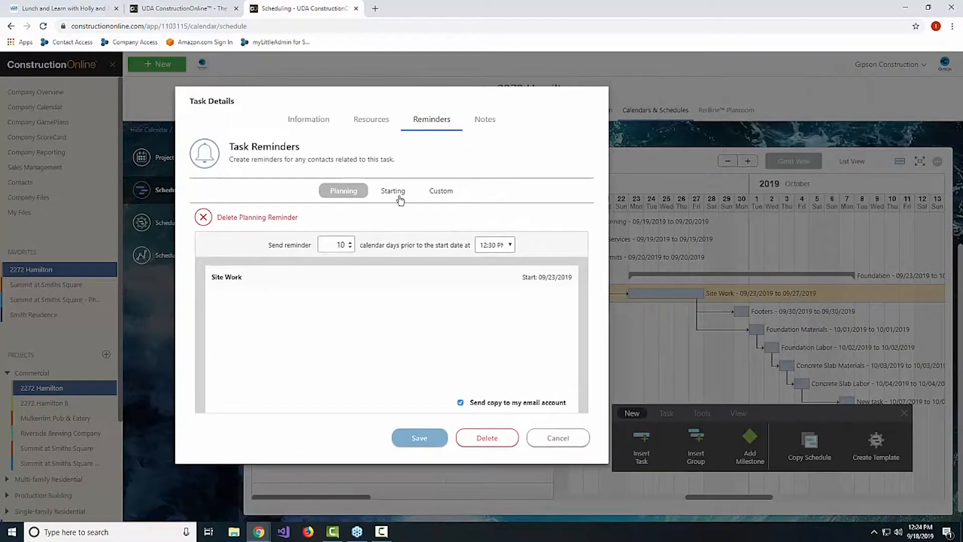
{"action": "left_click", "coordinate": [420, 438]}
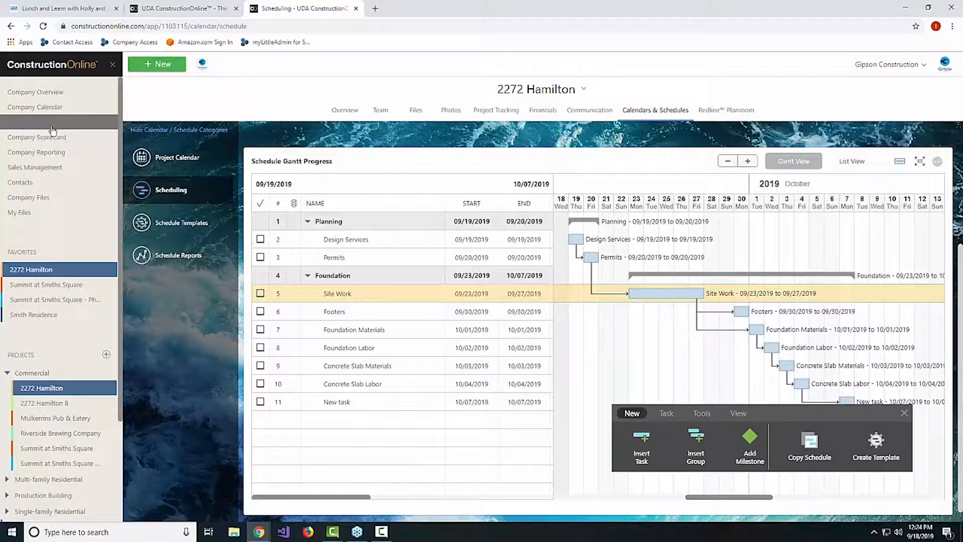
Step: Look over the company account options, check the resource assigned to Site Work and close the task without changes
{"action": "left_click", "coordinate": [901, 64]}
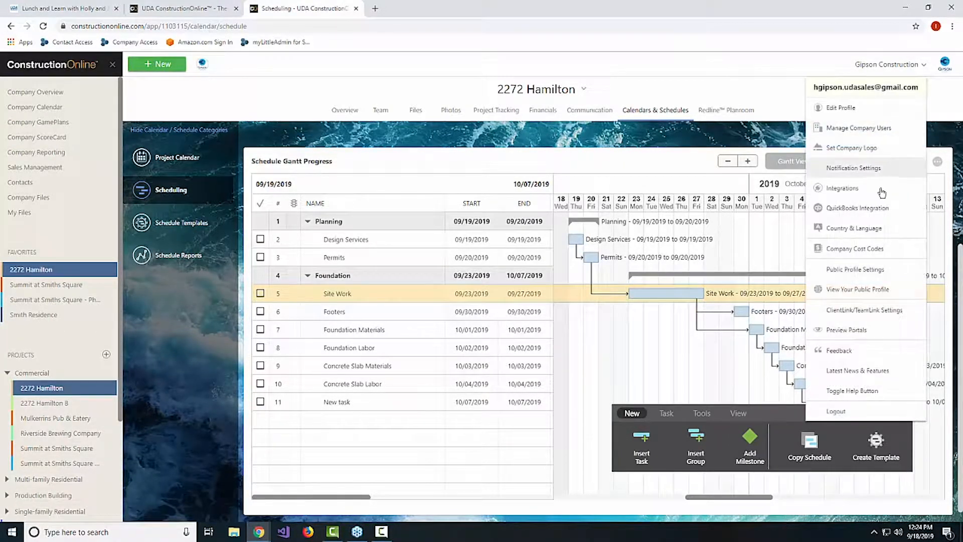
{"action": "left_click", "coordinate": [535, 174]}
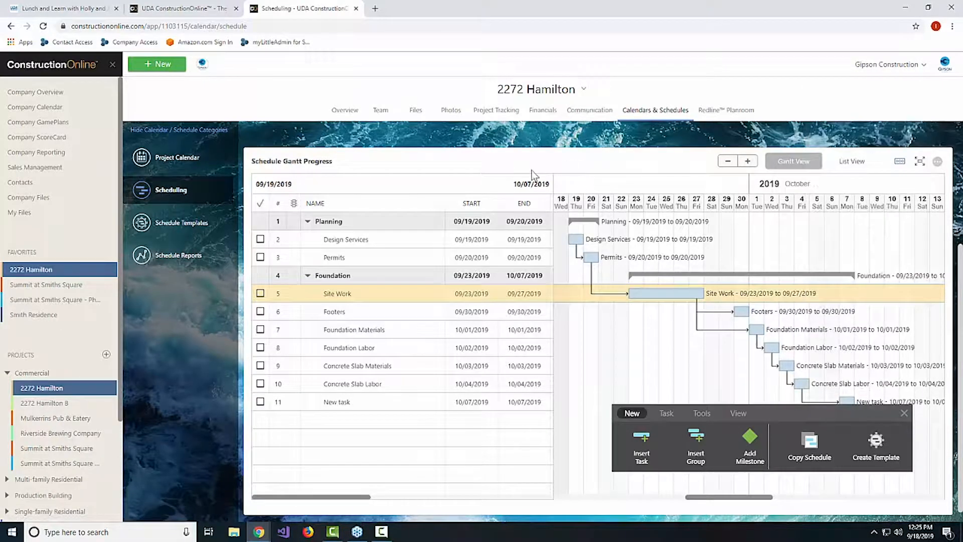
{"action": "double_click", "coordinate": [359, 295]}
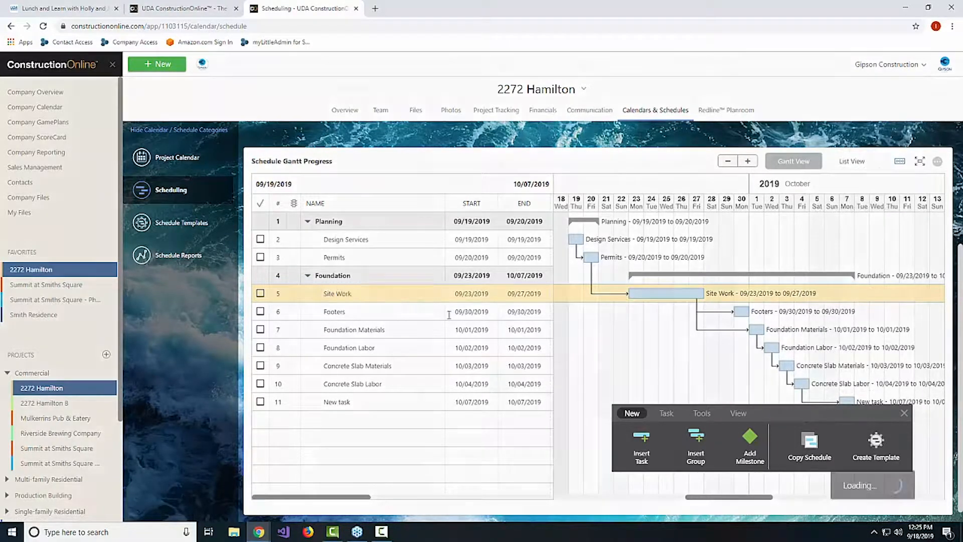
{"action": "left_click", "coordinate": [461, 131]}
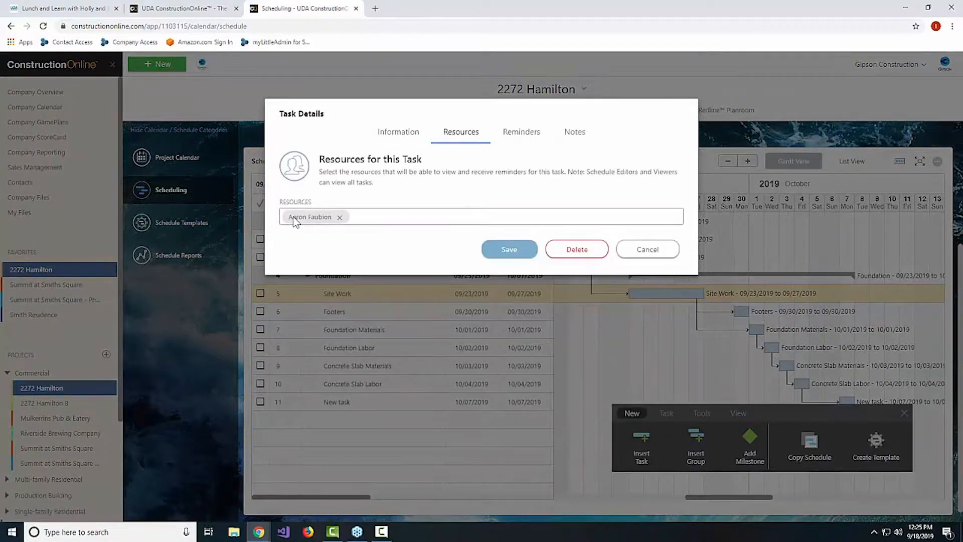
{"action": "left_click", "coordinate": [648, 248]}
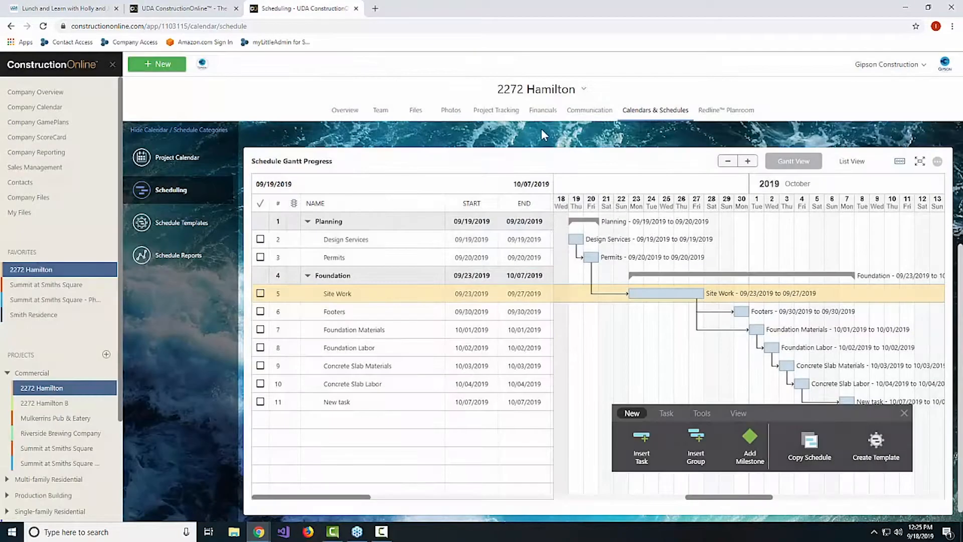
Step: Open the project team, find the existing TeamLink contact from Bishop Brothers Framing and add that contact to the project
{"action": "left_click", "coordinate": [383, 111]}
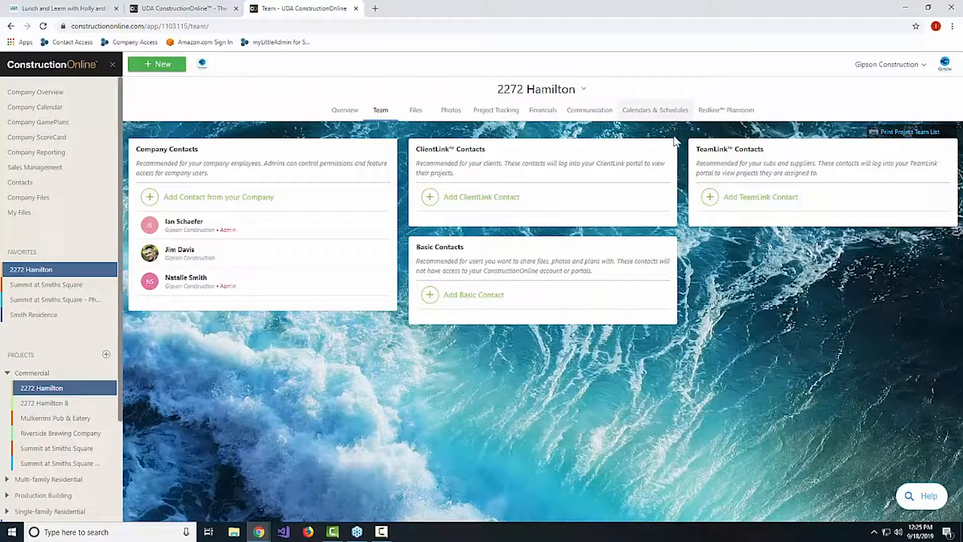
{"action": "left_click", "coordinate": [776, 202]}
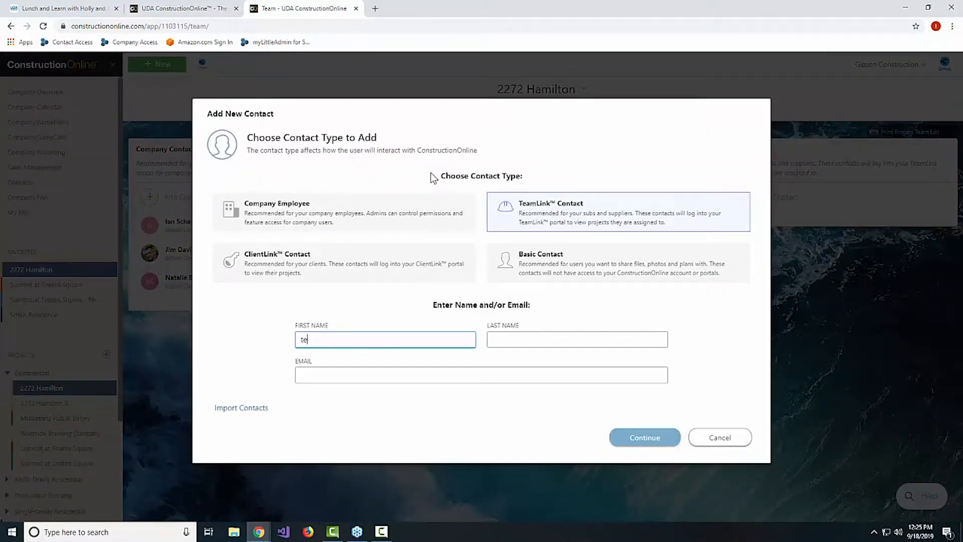
{"action": "left_click", "coordinate": [735, 441]}
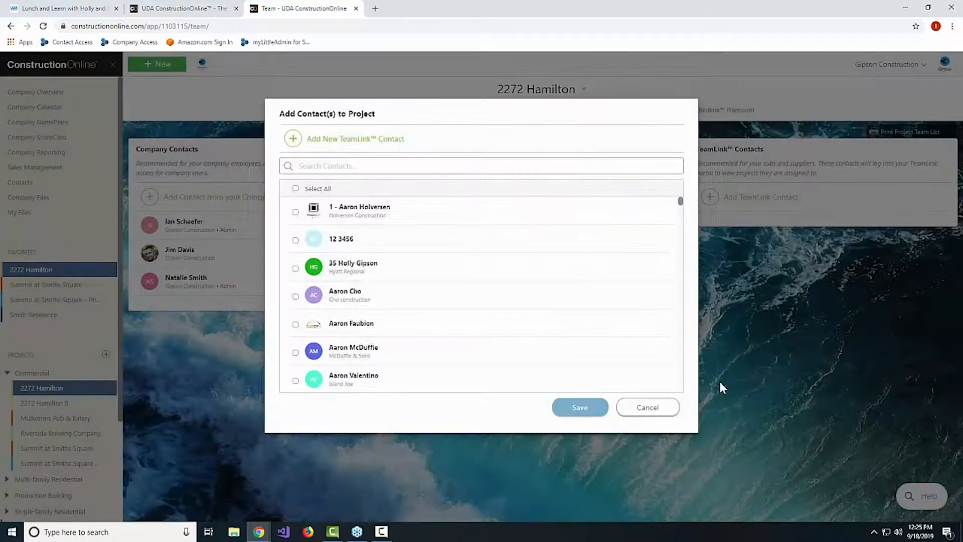
{"action": "left_click", "coordinate": [343, 165]}
{"action": "type", "text": "ted"}
{"action": "left_click", "coordinate": [351, 210]}
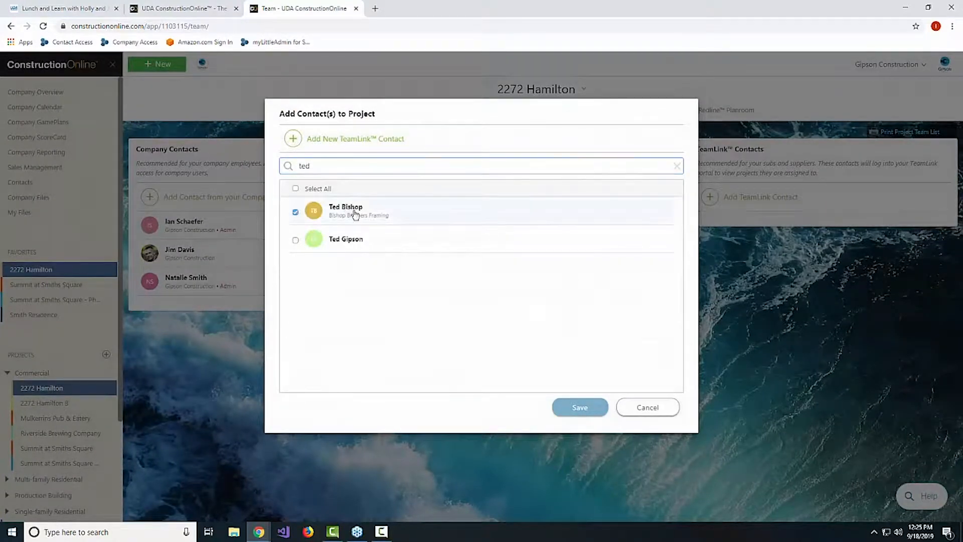
{"action": "left_click", "coordinate": [560, 405]}
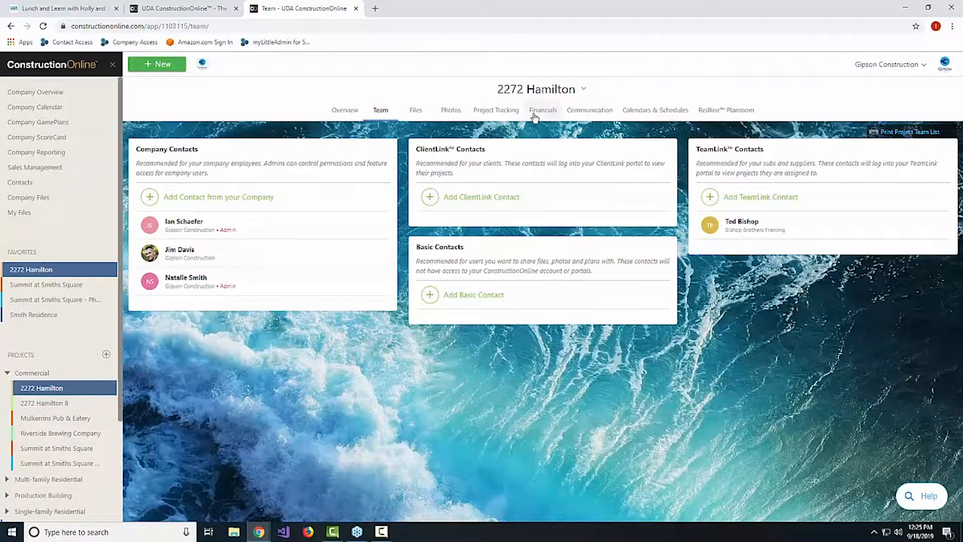
Step: Open the project calendar for 2272 Hamilton and look over the tasks scheduled from September 2019 into early October
{"action": "right_click", "coordinate": [772, 231]}
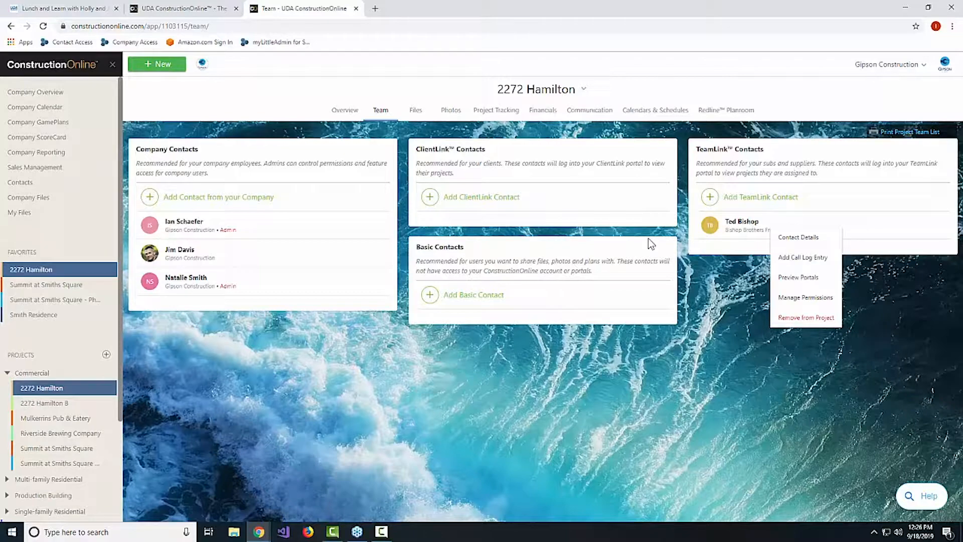
{"action": "left_click", "coordinate": [646, 114]}
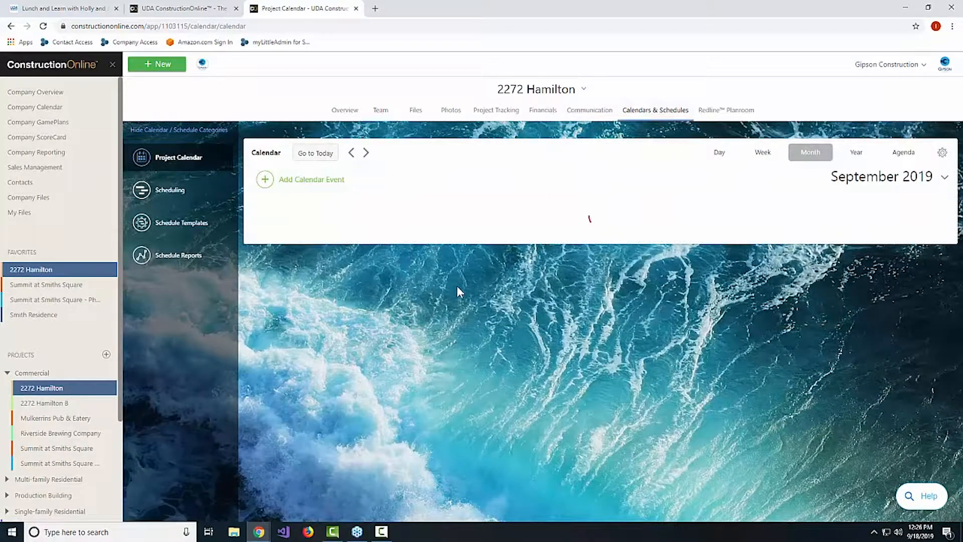
{"action": "scroll", "coordinate": [534, 321], "scroll_direction": "down", "scroll_amount": 3}
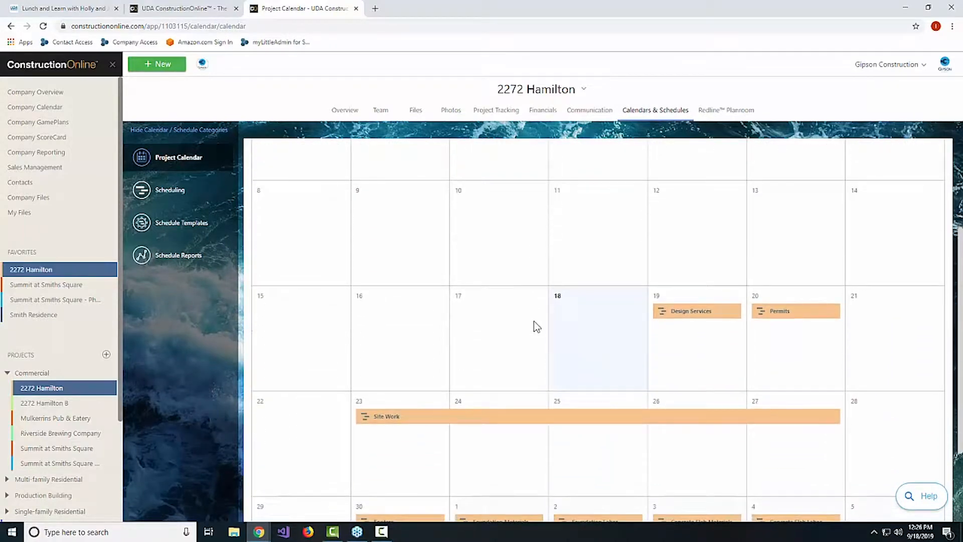
{"action": "scroll", "coordinate": [538, 329], "scroll_direction": "down", "scroll_amount": 1}
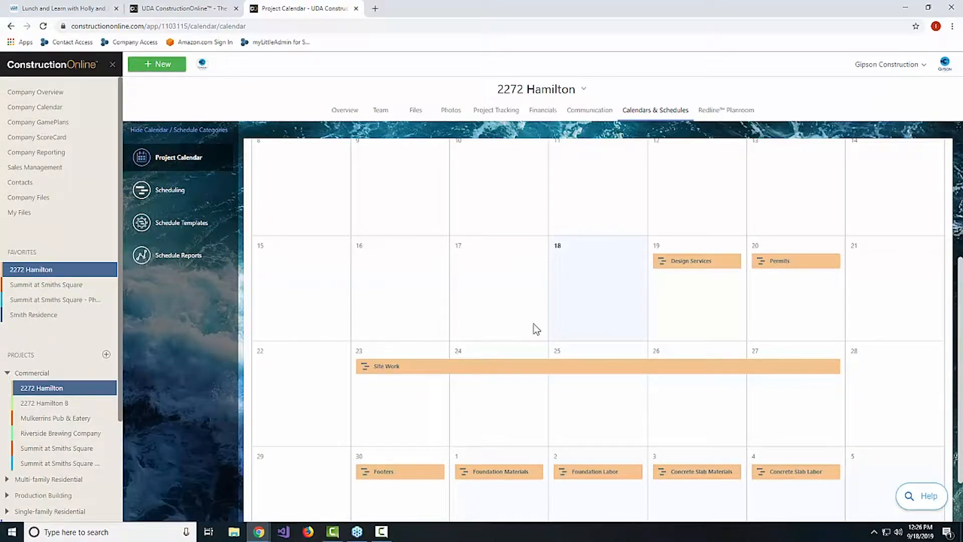
{"action": "scroll", "coordinate": [535, 331], "scroll_direction": "down", "scroll_amount": 2}
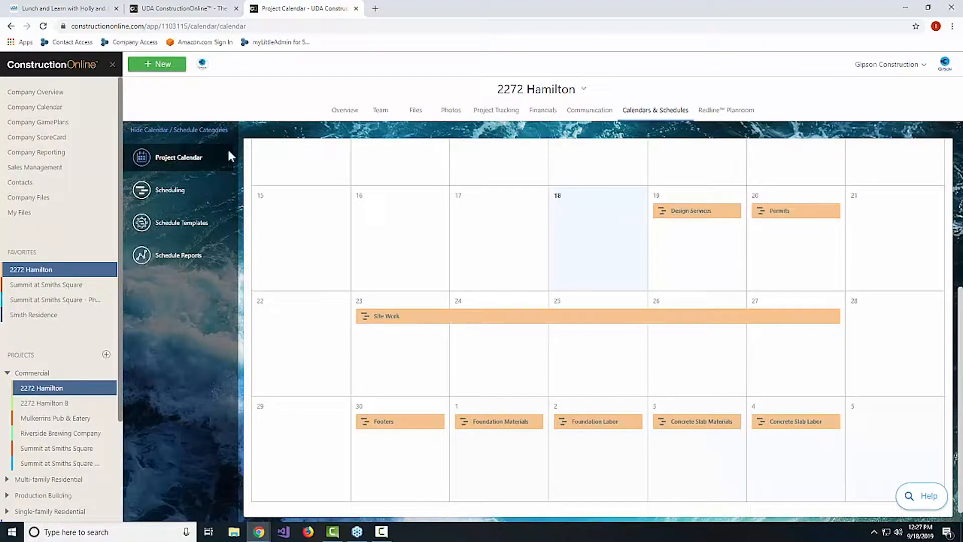
Step: Review the calendar and schedule visibility options for clients and subcontractors in the ClientLink/TeamLink settings and close them without saving
{"action": "left_click", "coordinate": [375, 116]}
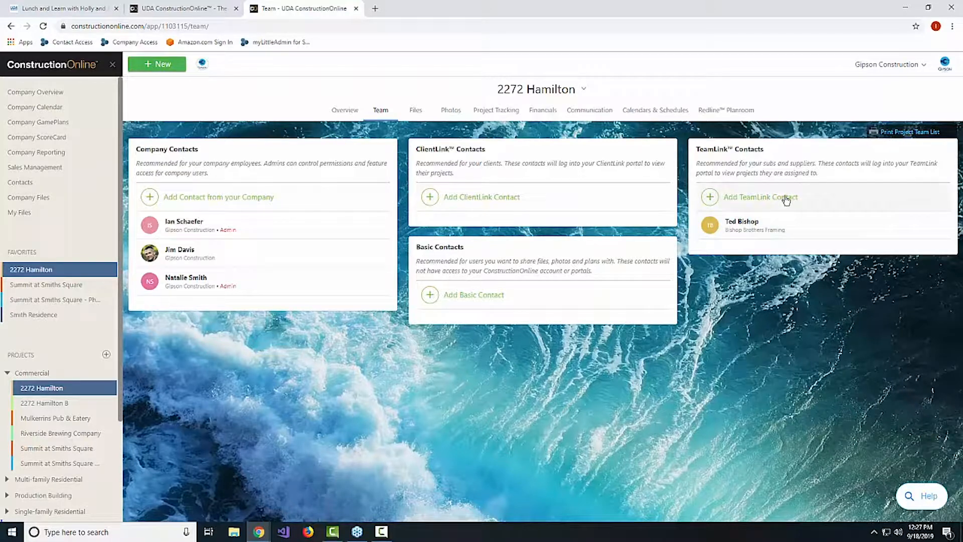
{"action": "left_click", "coordinate": [889, 68]}
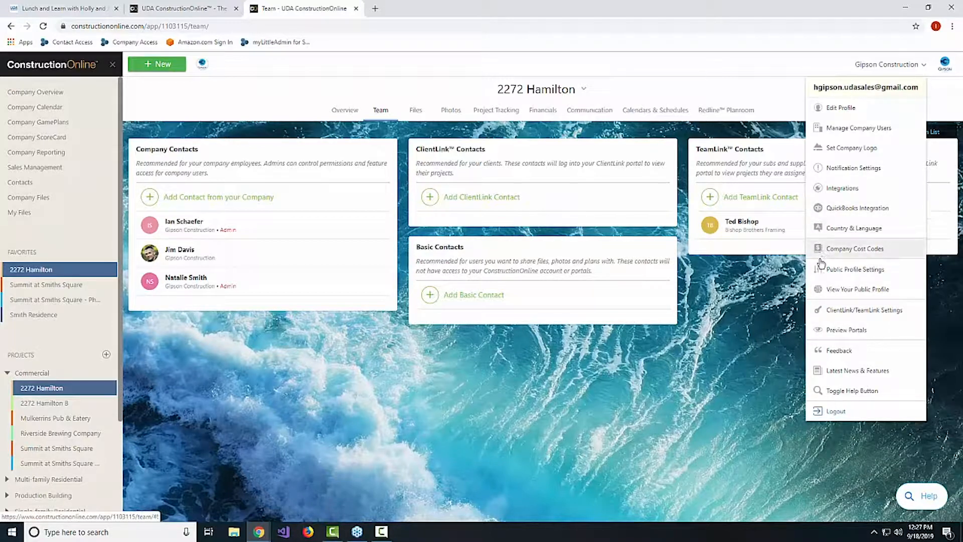
{"action": "left_click", "coordinate": [888, 312]}
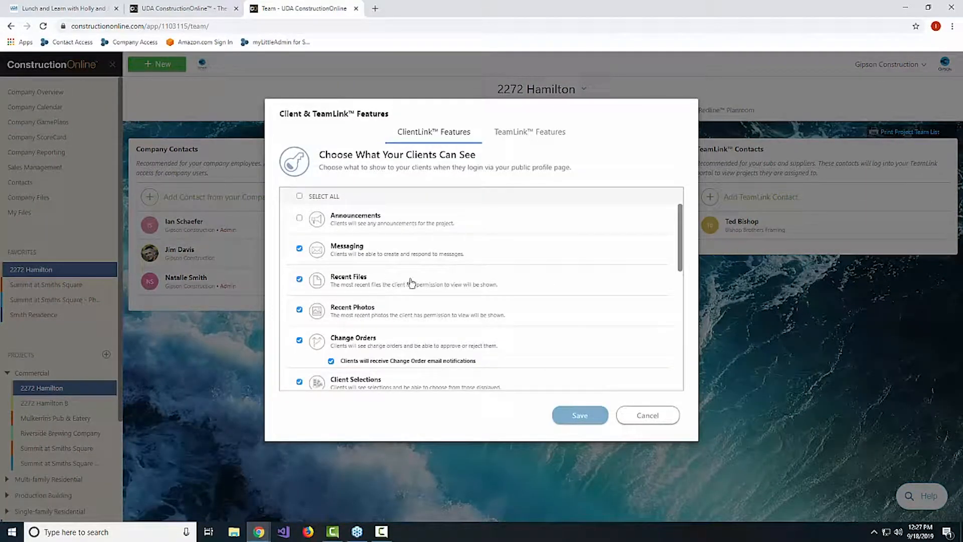
{"action": "scroll", "coordinate": [428, 293], "scroll_direction": "down", "scroll_amount": 3}
{"action": "scroll", "coordinate": [462, 315], "scroll_direction": "down", "scroll_amount": 1}
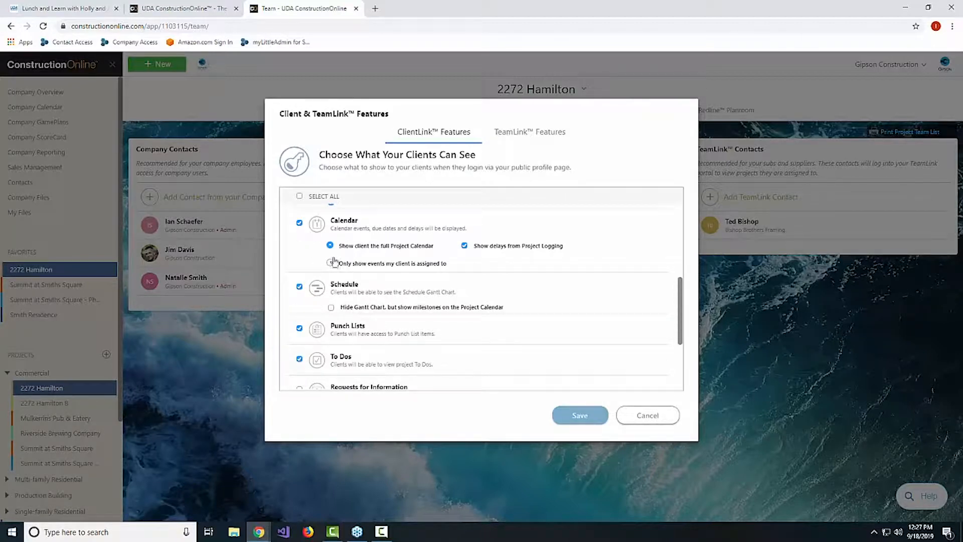
{"action": "left_click", "coordinate": [513, 138]}
{"action": "scroll", "coordinate": [426, 276], "scroll_direction": "down", "scroll_amount": 1}
{"action": "scroll", "coordinate": [428, 276], "scroll_direction": "down", "scroll_amount": 5}
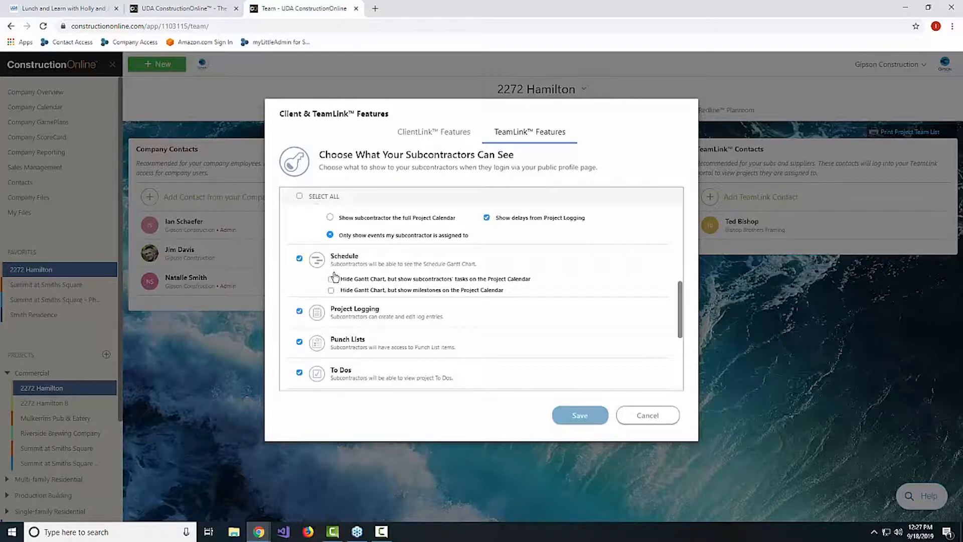
{"action": "scroll", "coordinate": [397, 286], "scroll_direction": "up", "scroll_amount": 1}
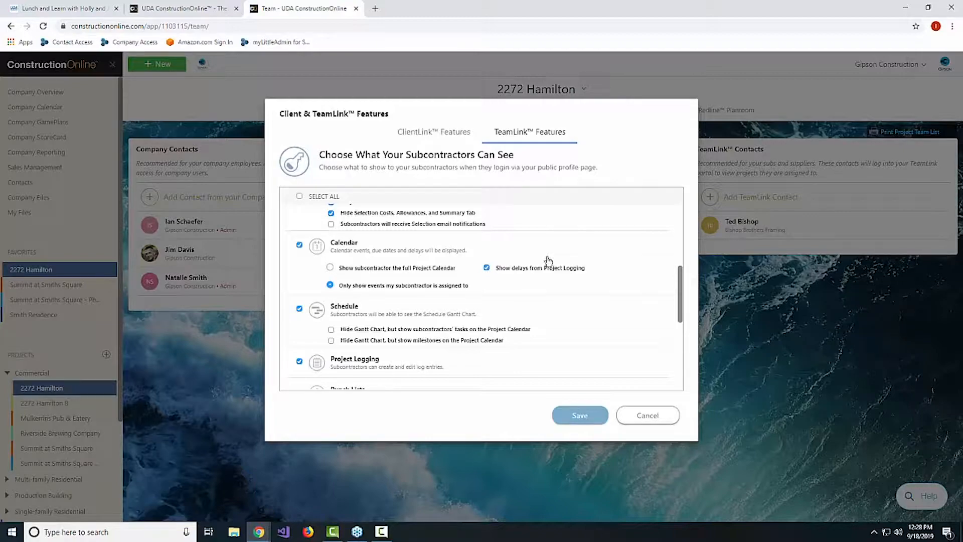
{"action": "left_click", "coordinate": [648, 416]}
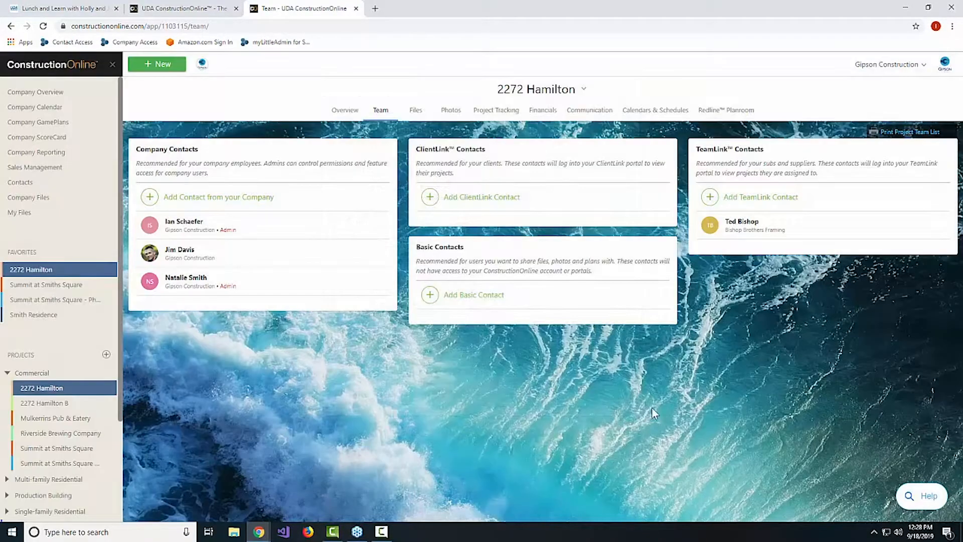
Step: Preview the TeamLink portal as the Bishop Brothers Framing contact, view the next two weeks and return to the project team
{"action": "right_click", "coordinate": [769, 233]}
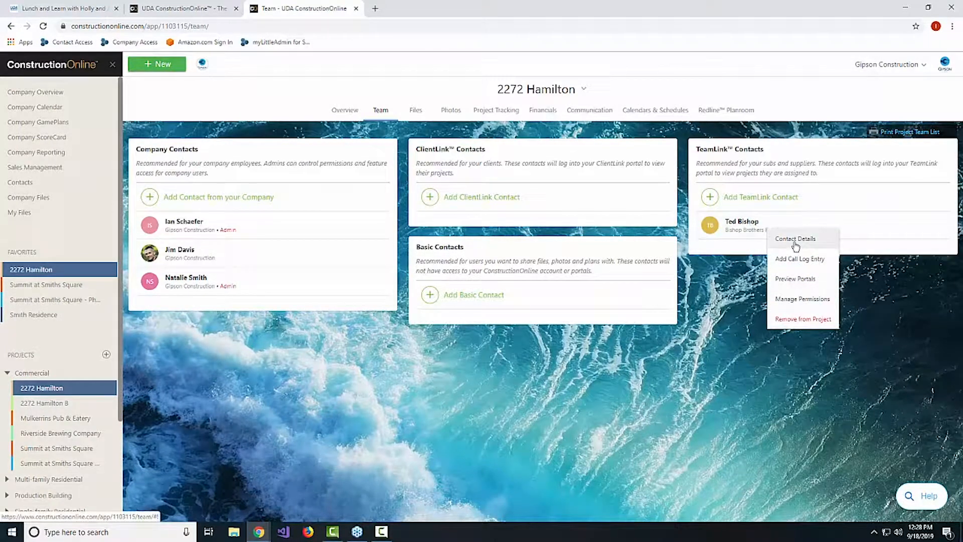
{"action": "left_click", "coordinate": [798, 278]}
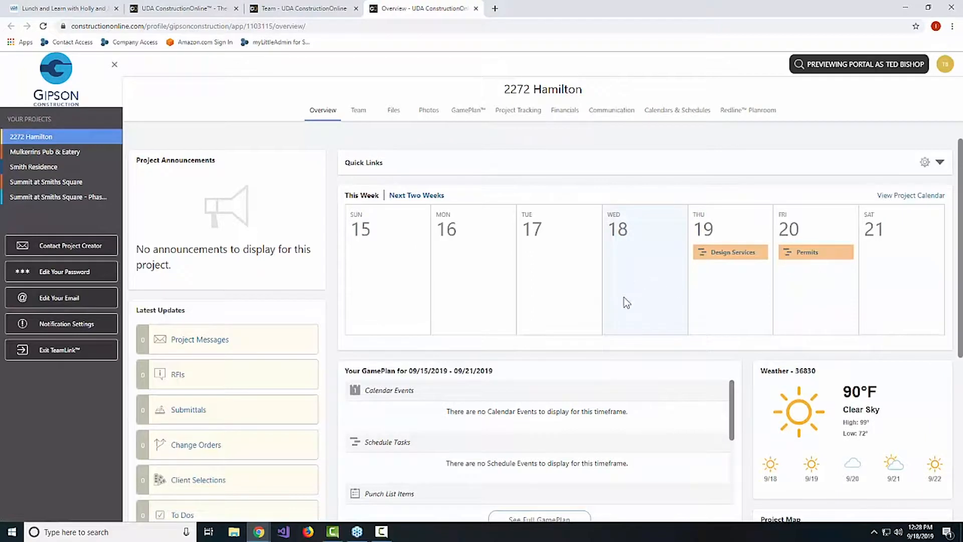
{"action": "left_click", "coordinate": [432, 196]}
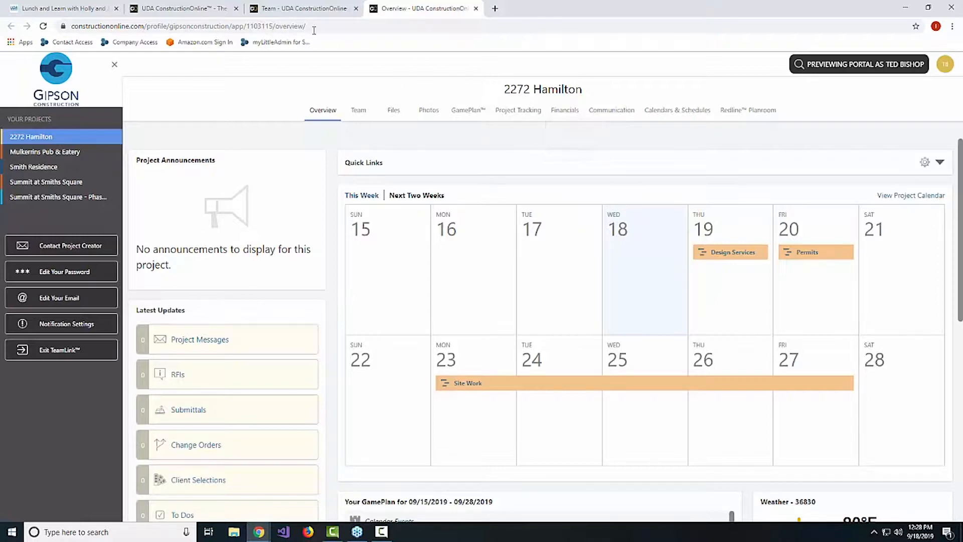
{"action": "left_click", "coordinate": [307, 9]}
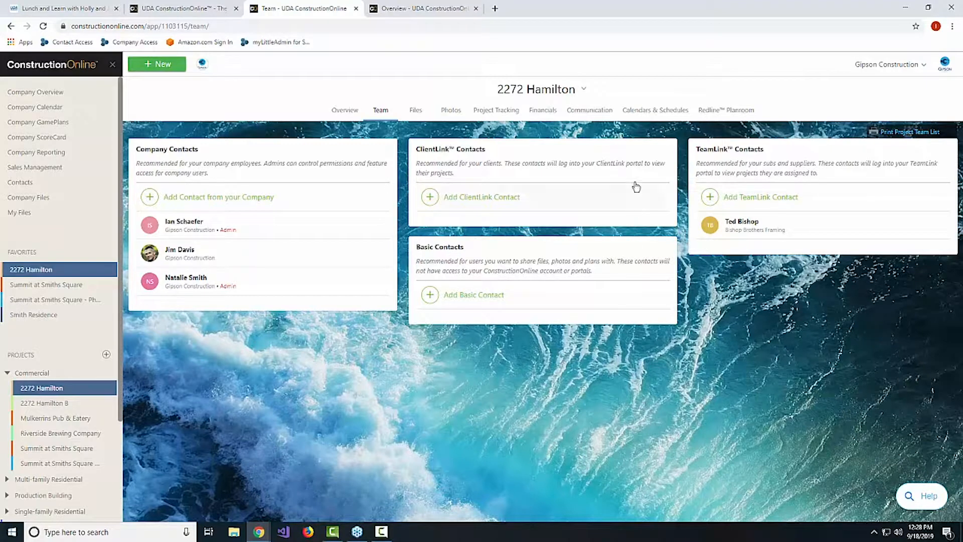
Step: Open the project's schedule and rename the new task at the end of the Foundation group as Foundation Inspection
{"action": "left_click", "coordinate": [632, 110]}
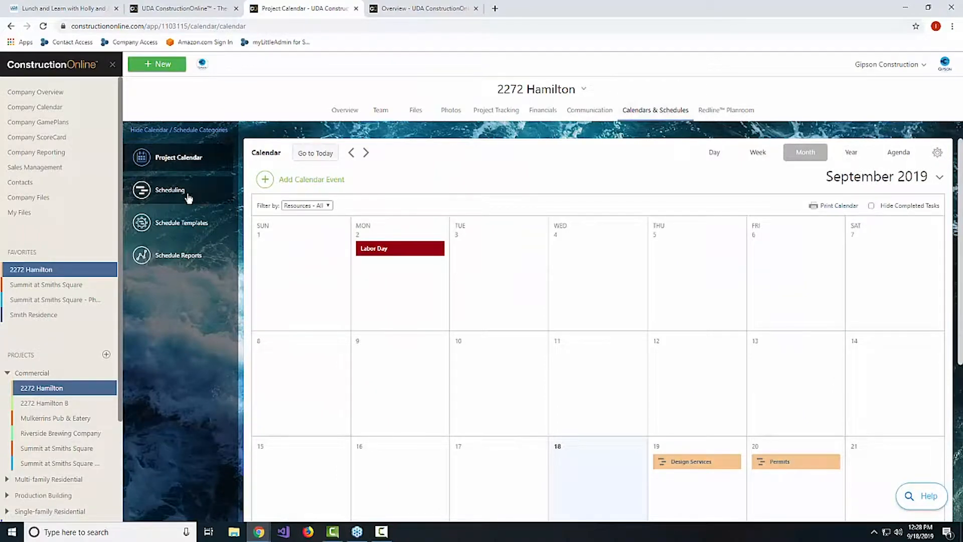
{"action": "left_click", "coordinate": [187, 195]}
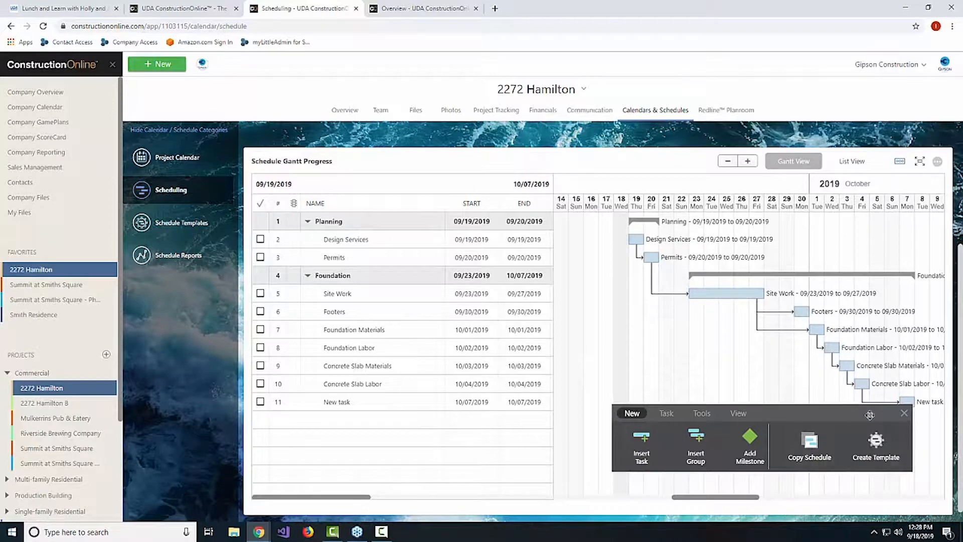
{"action": "double_click", "coordinate": [337, 401]}
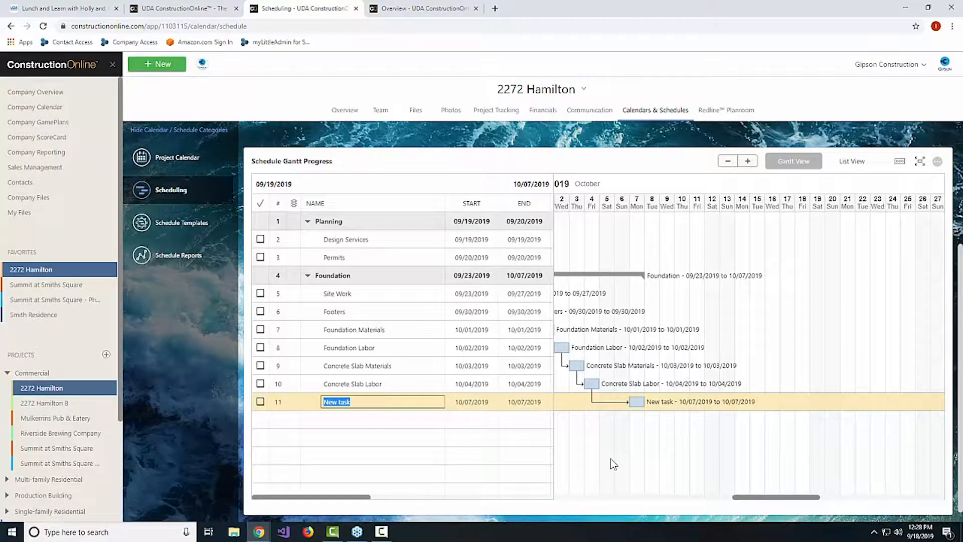
{"action": "type", "text": "Foundation Inspection"}
{"action": "key", "text": "Return"}
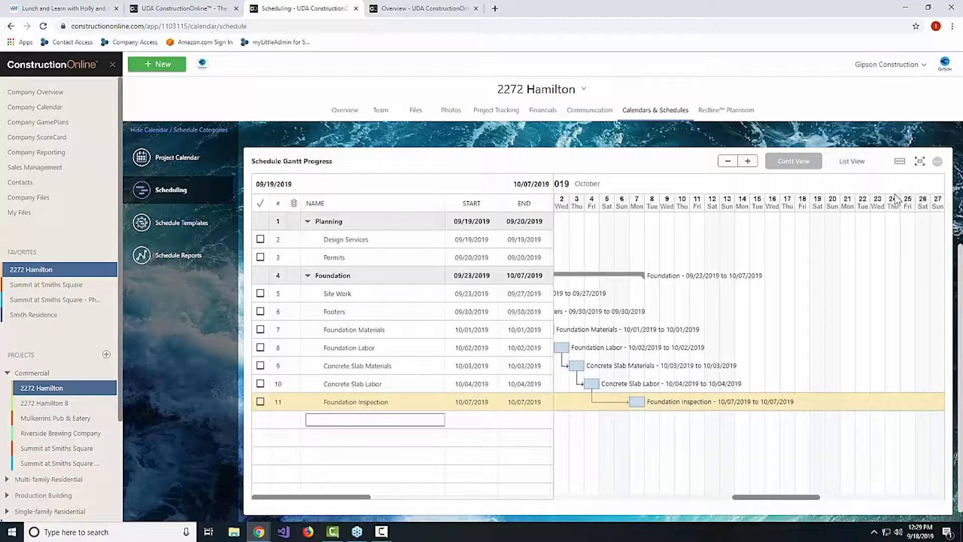
Step: Insert a new group below Foundation Inspection, outdent it to the main level and name it Framing
{"action": "left_click", "coordinate": [900, 162]}
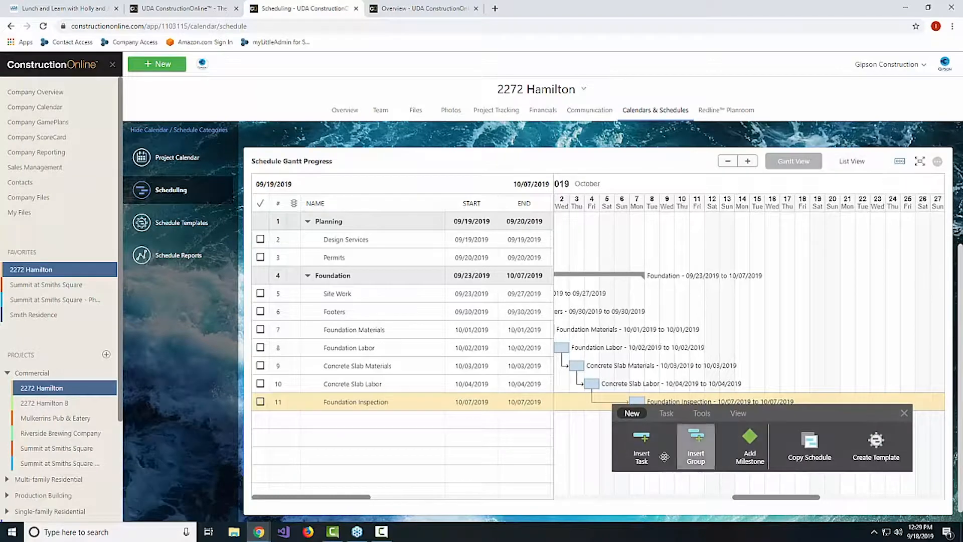
{"action": "left_click", "coordinate": [695, 454]}
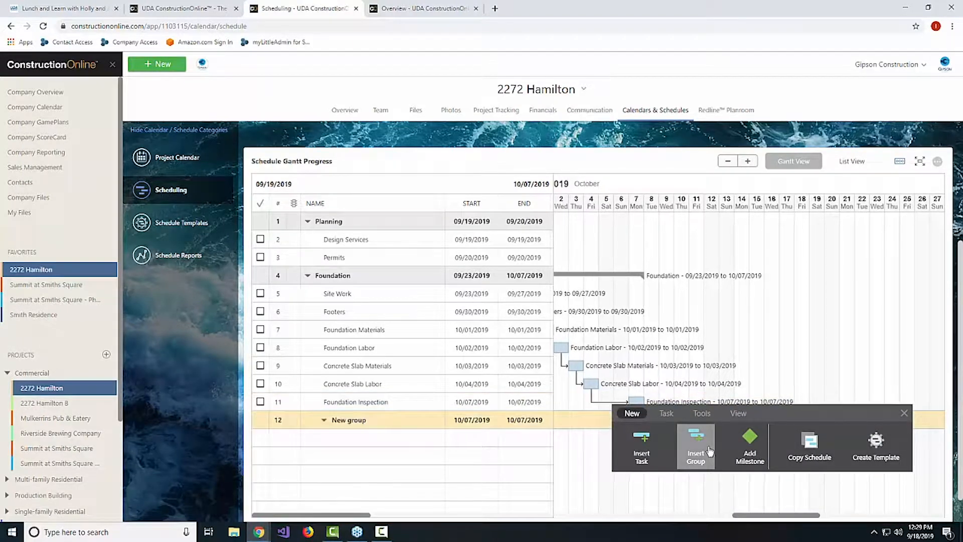
{"action": "left_click", "coordinate": [667, 414]}
{"action": "left_click", "coordinate": [636, 444]}
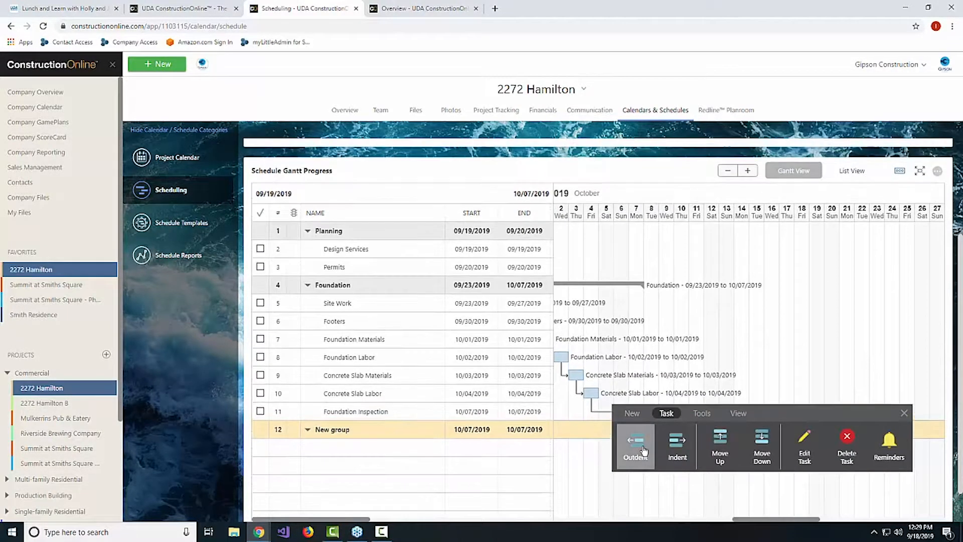
{"action": "left_click", "coordinate": [396, 429]}
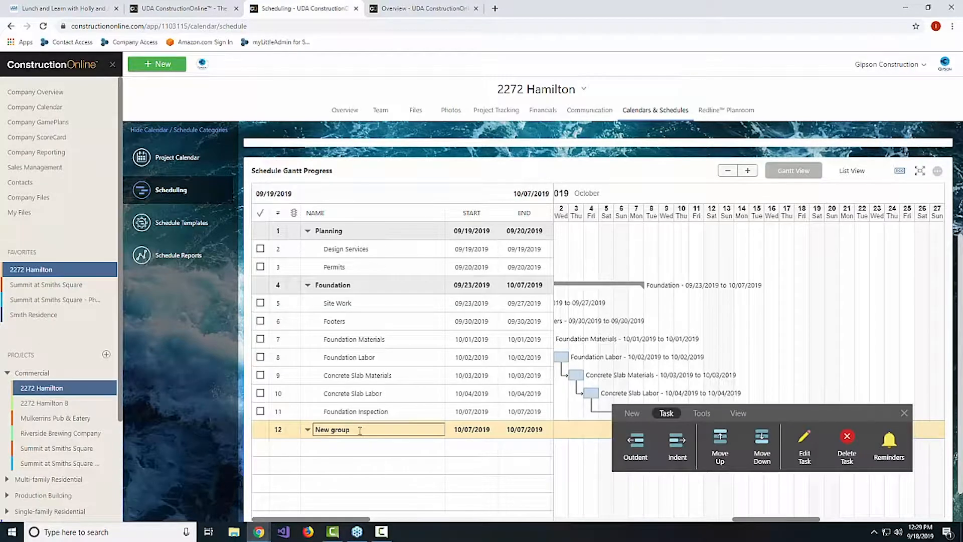
{"action": "left_click_drag", "start_coordinate": [360, 430], "coordinate": [277, 425]}
{"action": "type", "text": "Framing"}
{"action": "key", "text": "Return"}
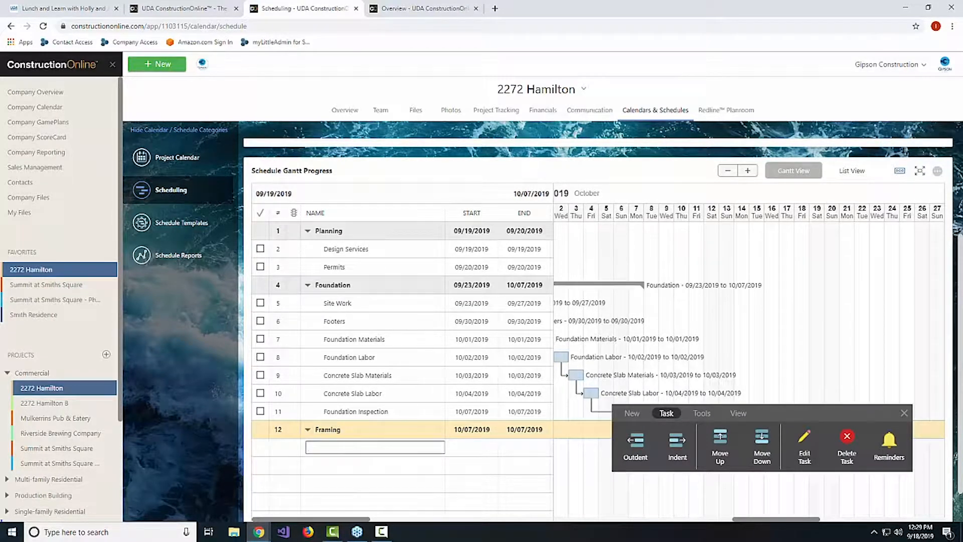
Step: Add the tasks Framing Materials and Framing Labor to the Framing group
{"action": "type", "text": "Framing Materials"}
{"action": "key", "text": "Return"}
{"action": "type", "text": "Framin"}
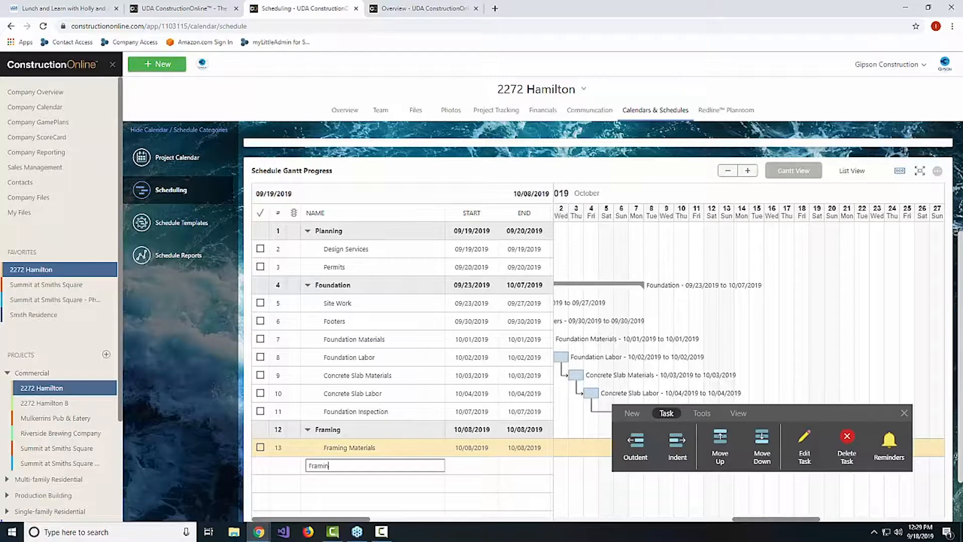
{"action": "key", "text": "Return"}
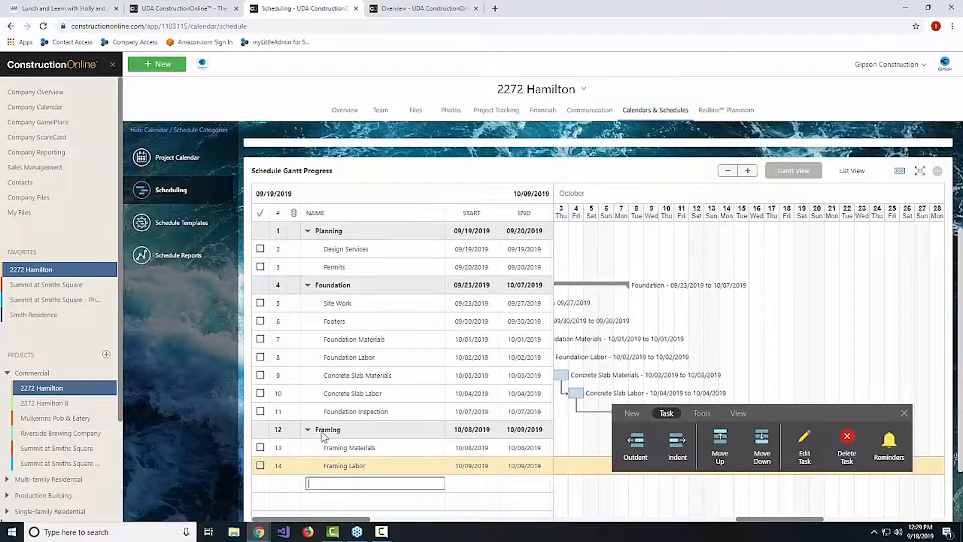
Step: Extend the Framing Labor bar on the Gantt chart so that the task ends on 10/16/2019
{"action": "left_click", "coordinate": [365, 446]}
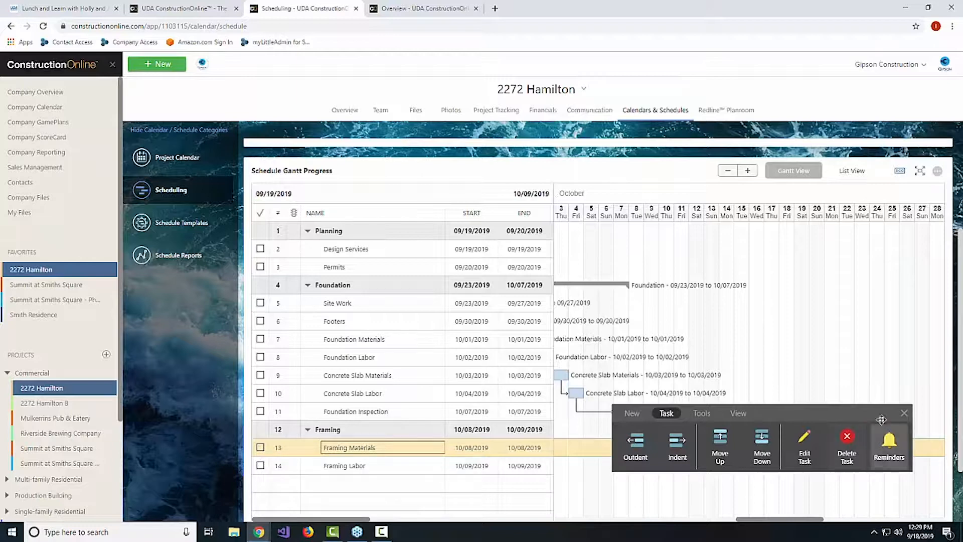
{"action": "left_click", "coordinate": [906, 414]}
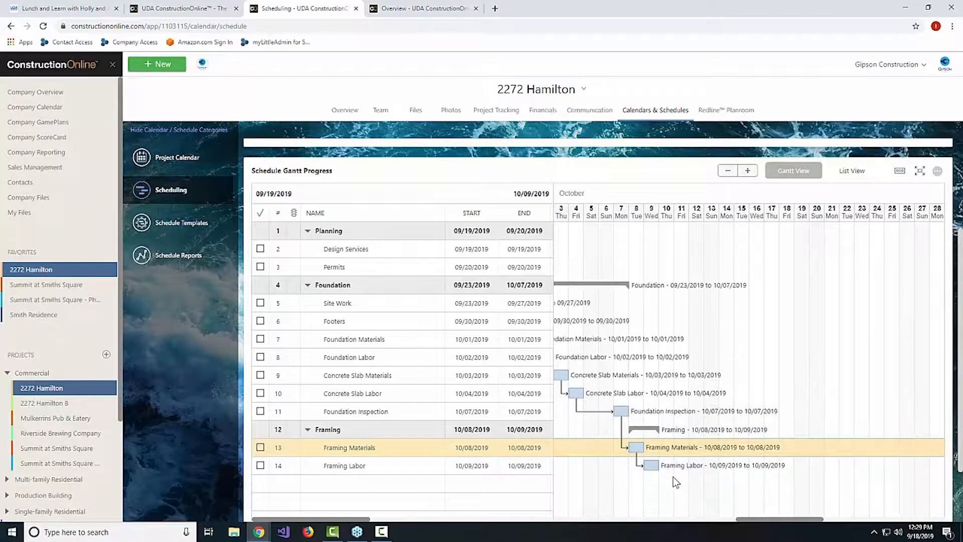
{"action": "left_click_drag", "start_coordinate": [656, 466], "coordinate": [750, 469]}
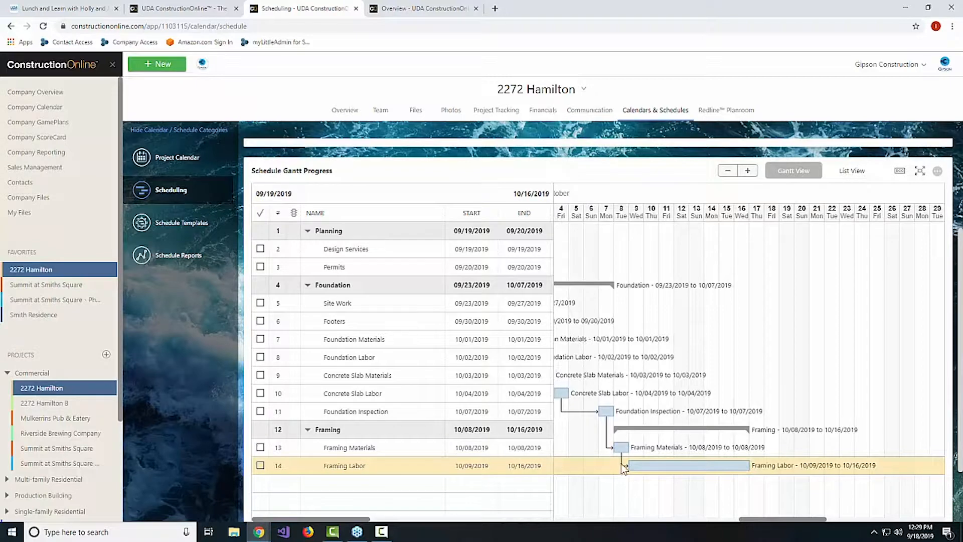
Step: Assign the Bishop Brothers Framing contact as a resource for the Framing Labor task and save it
{"action": "double_click", "coordinate": [387, 471]}
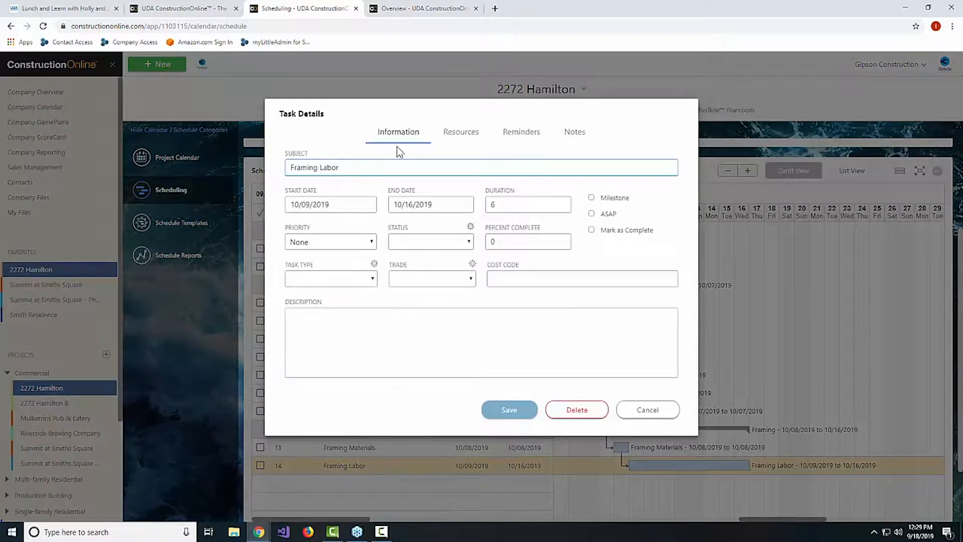
{"action": "left_click", "coordinate": [462, 135]}
{"action": "left_click", "coordinate": [364, 213]}
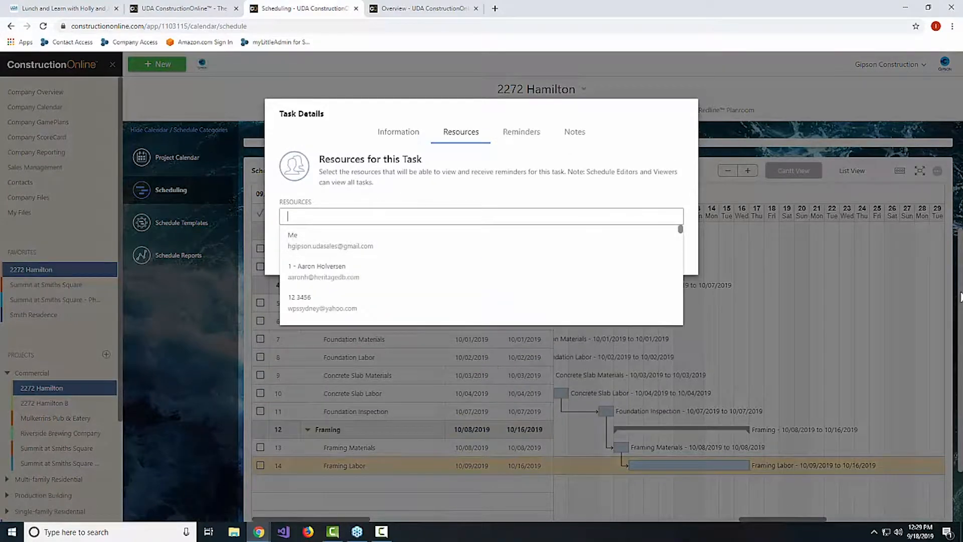
{"action": "type", "text": "ted"}
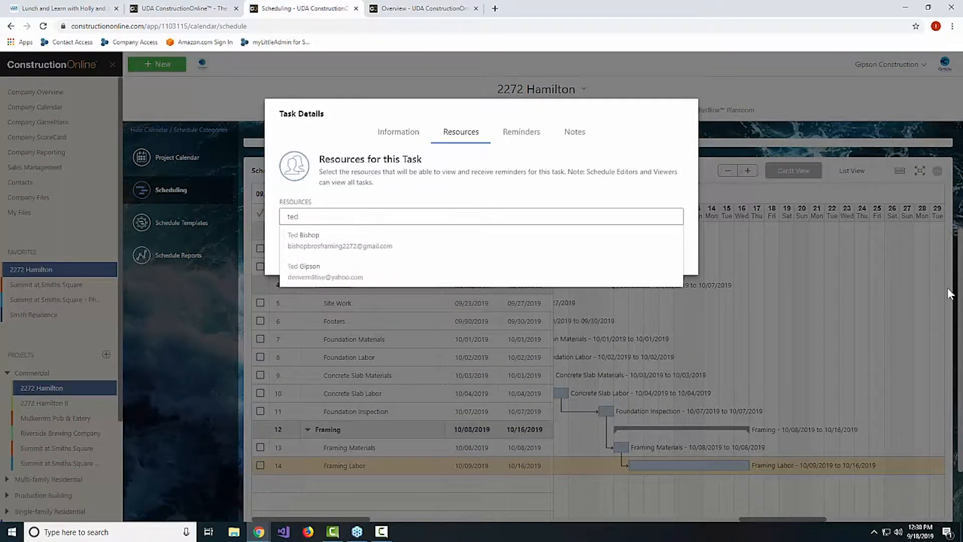
{"action": "left_click", "coordinate": [345, 241]}
{"action": "left_click", "coordinate": [481, 227]}
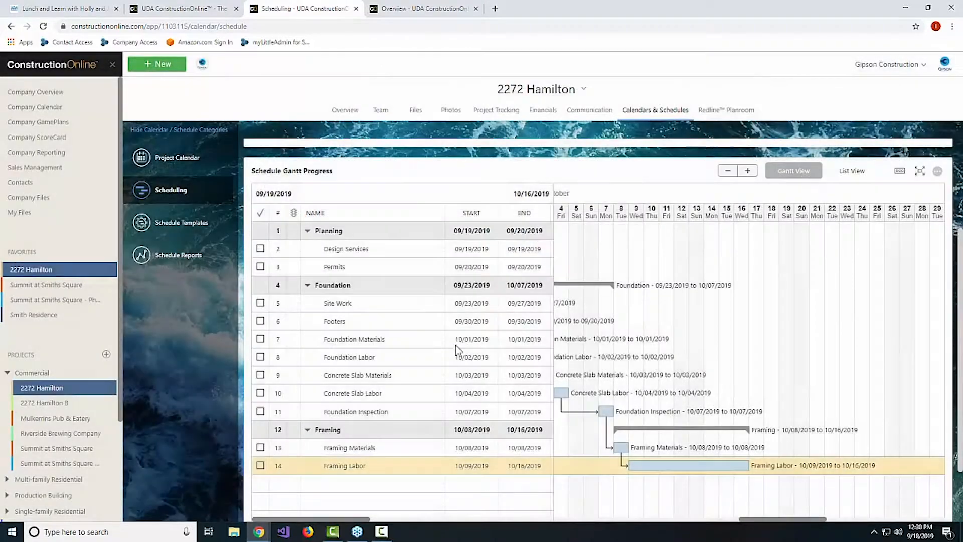
{"action": "left_click", "coordinate": [509, 248]}
Step: Create a planning reminder for the Framing Labor task, sent 7 calendar days prior to the start date at 5:45 PM
{"action": "left_click", "coordinate": [405, 465]}
{"action": "double_click", "coordinate": [405, 466]}
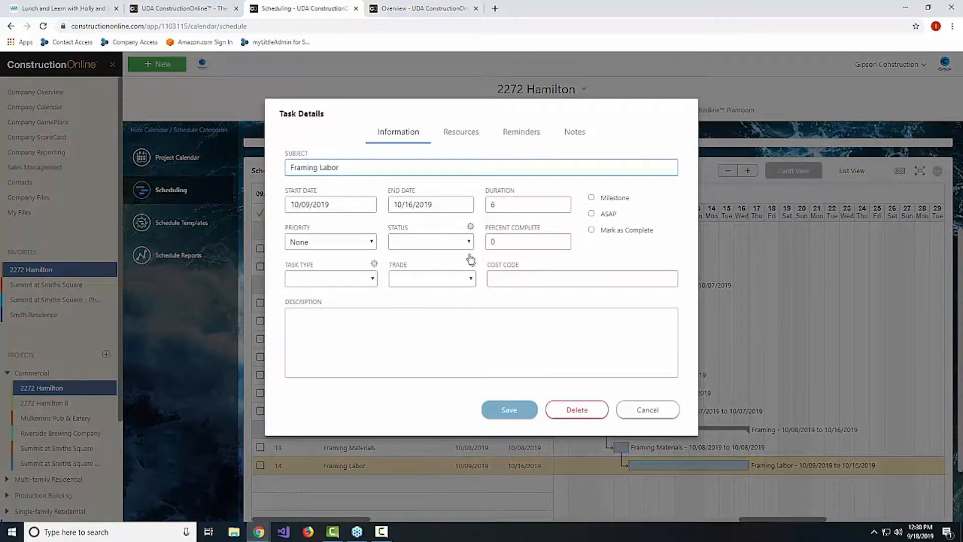
{"action": "left_click", "coordinate": [519, 133]}
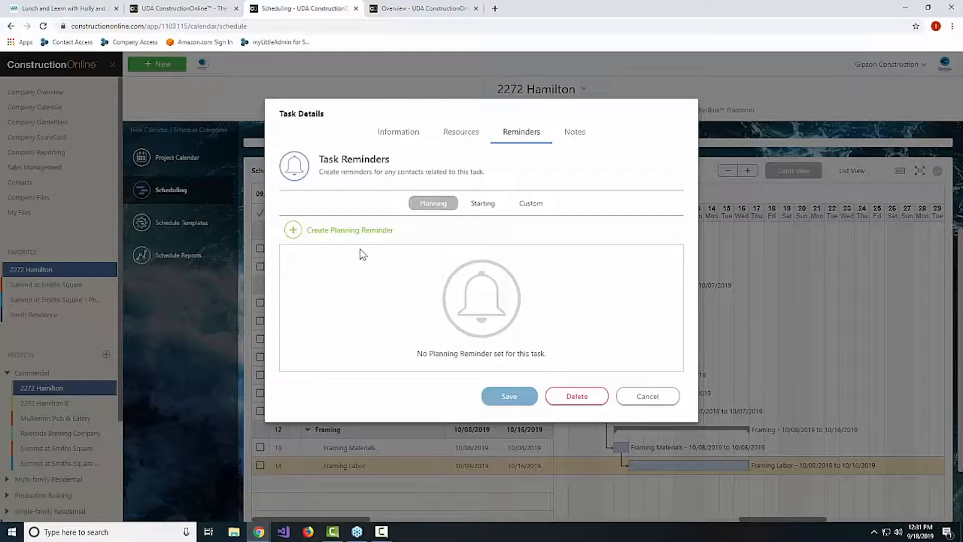
{"action": "left_click", "coordinate": [368, 234]}
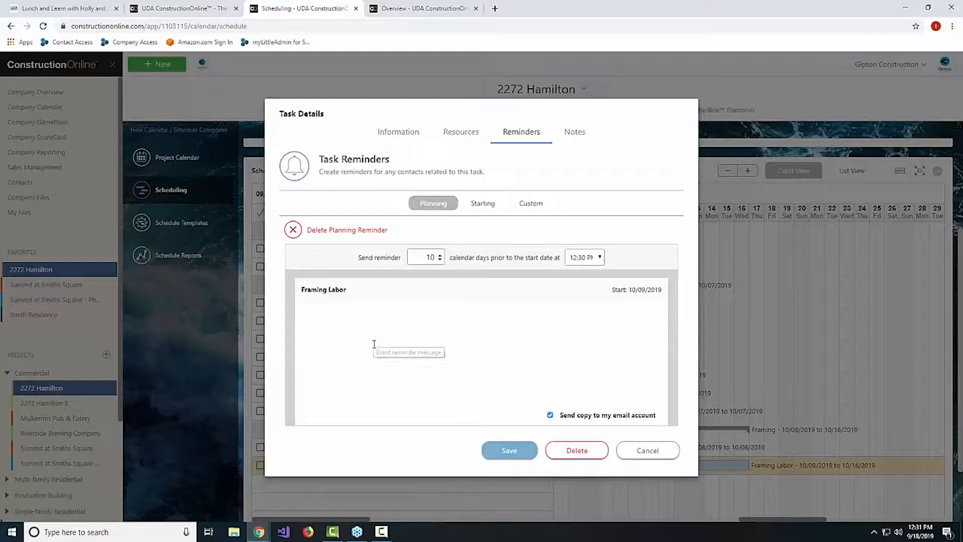
{"action": "double_click", "coordinate": [427, 257]}
{"action": "type", "text": "7"}
{"action": "left_click", "coordinate": [585, 258]}
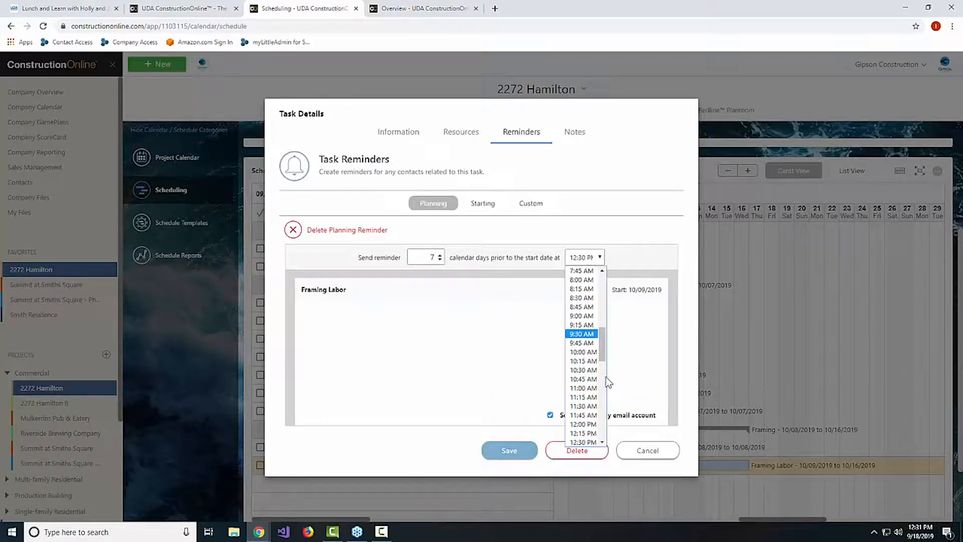
{"action": "scroll", "coordinate": [587, 396], "scroll_direction": "down", "scroll_amount": 5}
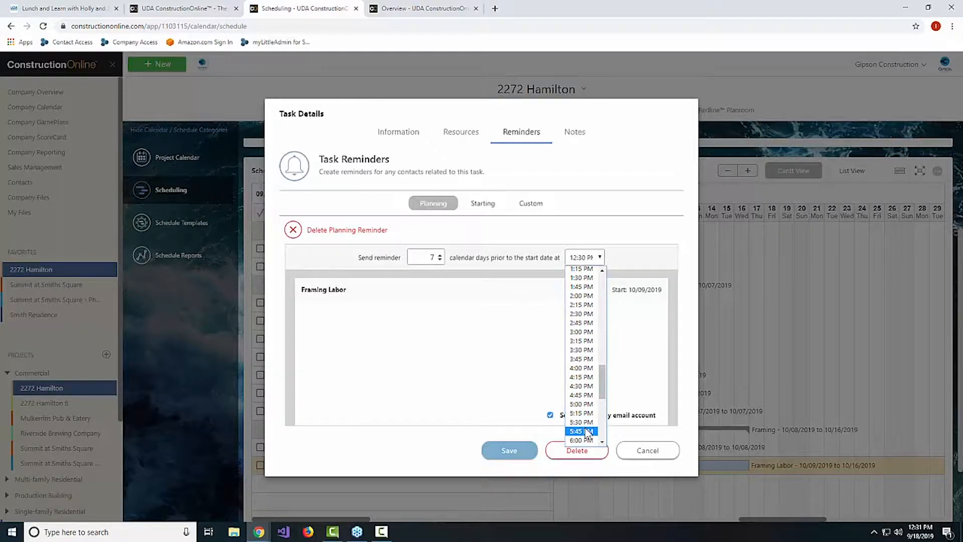
{"action": "left_click", "coordinate": [587, 432]}
{"action": "left_click", "coordinate": [376, 371]}
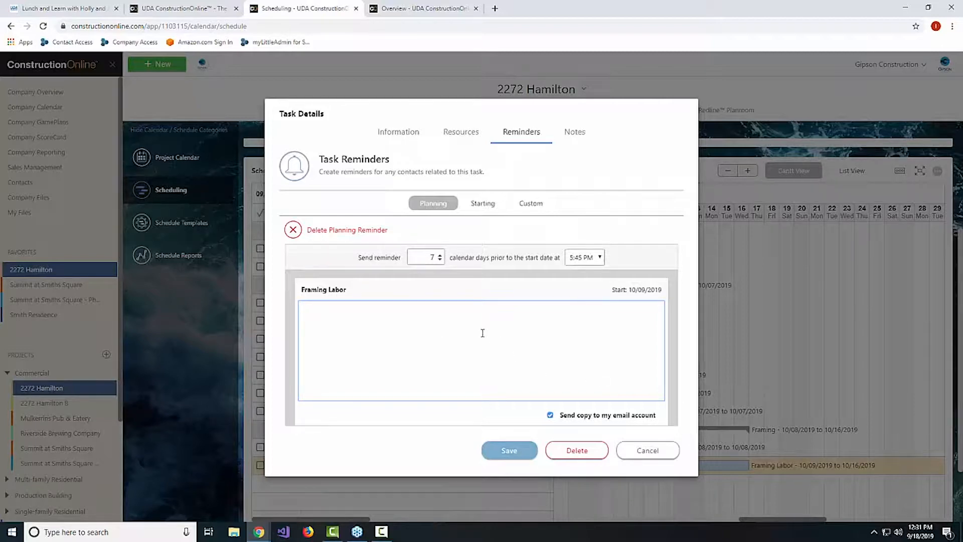
Step: Create a starting reminder for the Framing Labor task, sent 2 calendar days prior to the start date
{"action": "left_click", "coordinate": [479, 204]}
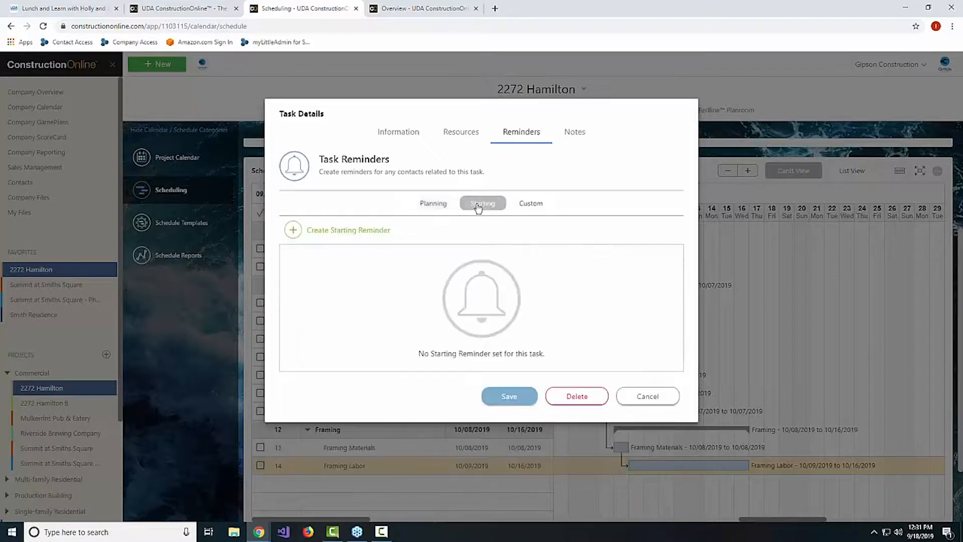
{"action": "left_click", "coordinate": [327, 231]}
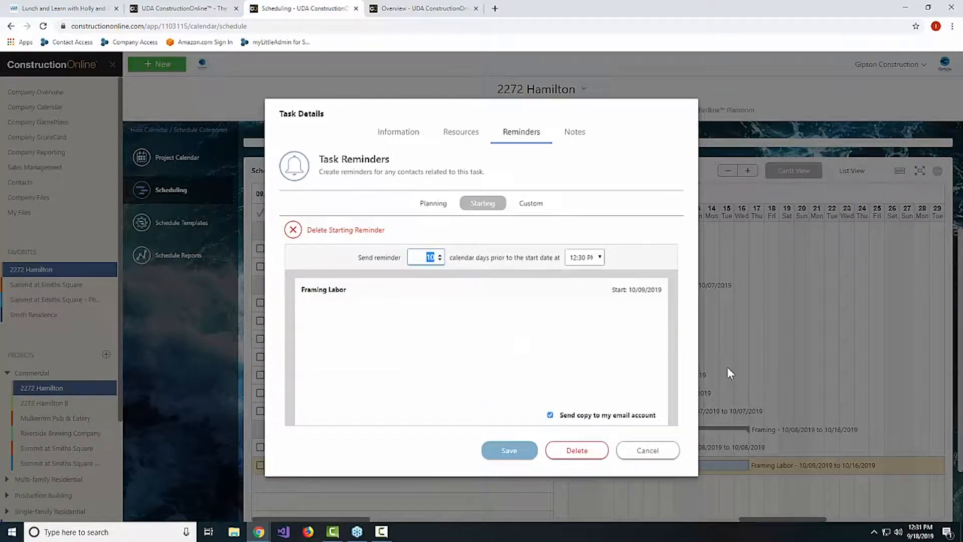
{"action": "type", "text": "2"}
{"action": "left_click", "coordinate": [640, 363]}
Step: Create a custom reminder for the Framing Labor task and save the task details
{"action": "left_click", "coordinate": [532, 204]}
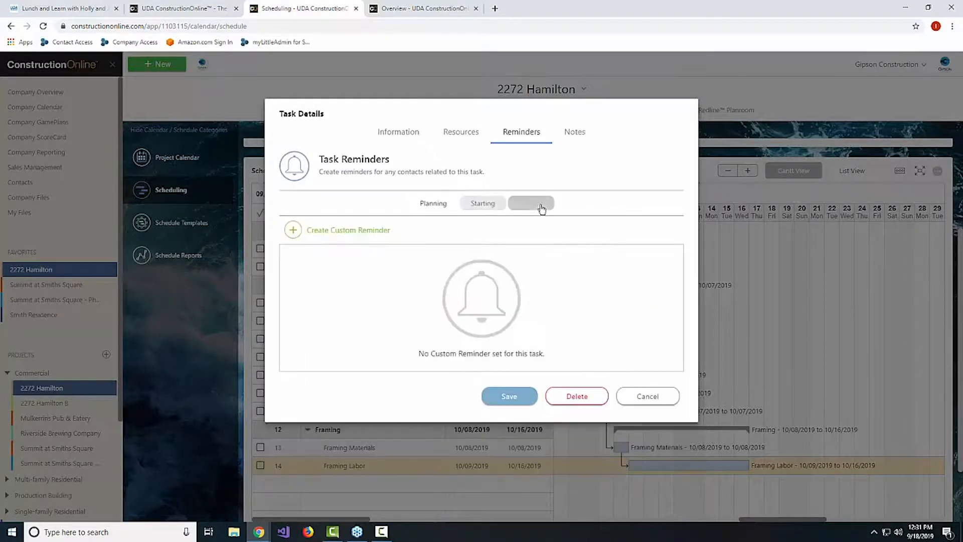
{"action": "left_click", "coordinate": [359, 232]}
{"action": "double_click", "coordinate": [429, 257]}
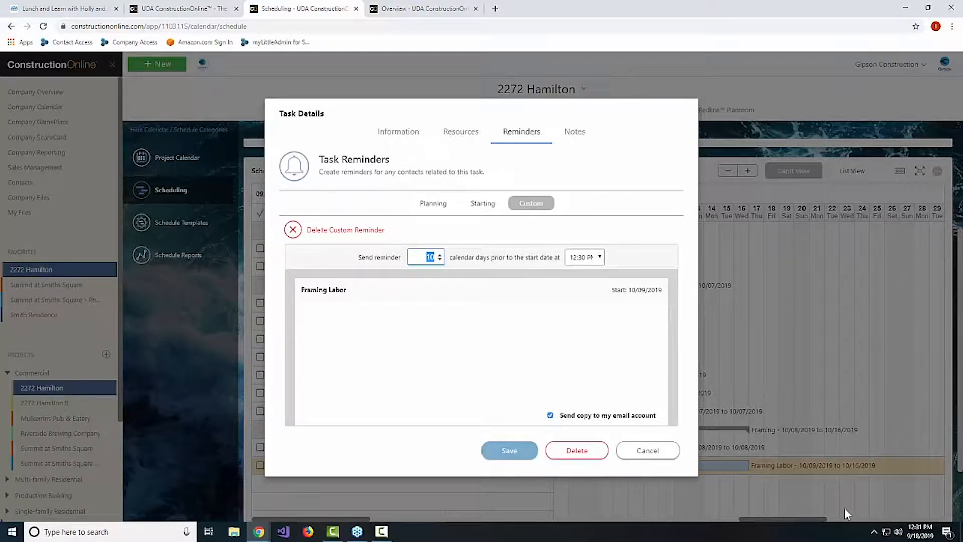
{"action": "left_click", "coordinate": [502, 449]}
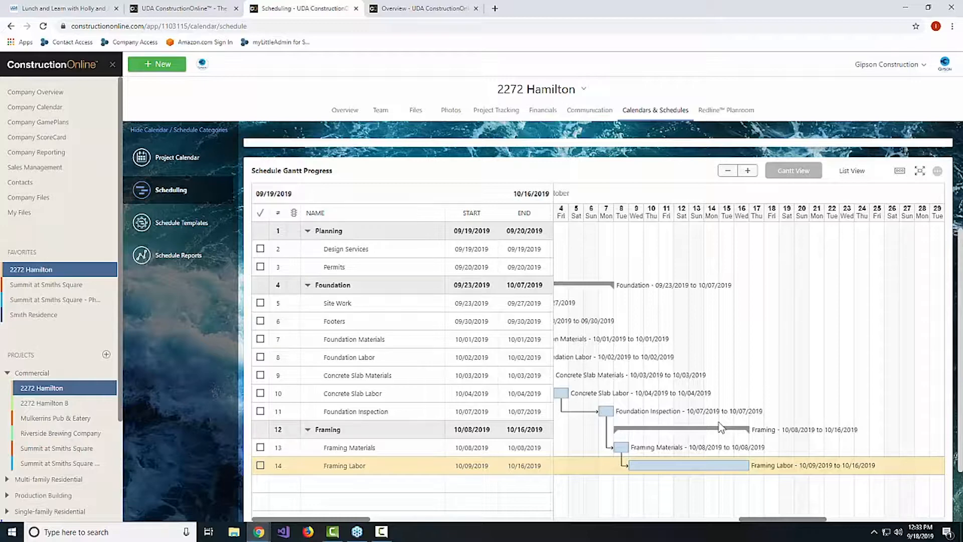
Step: Start a new company GamePlan for the Bishop Brothers Framing contact
{"action": "left_click", "coordinate": [36, 130]}
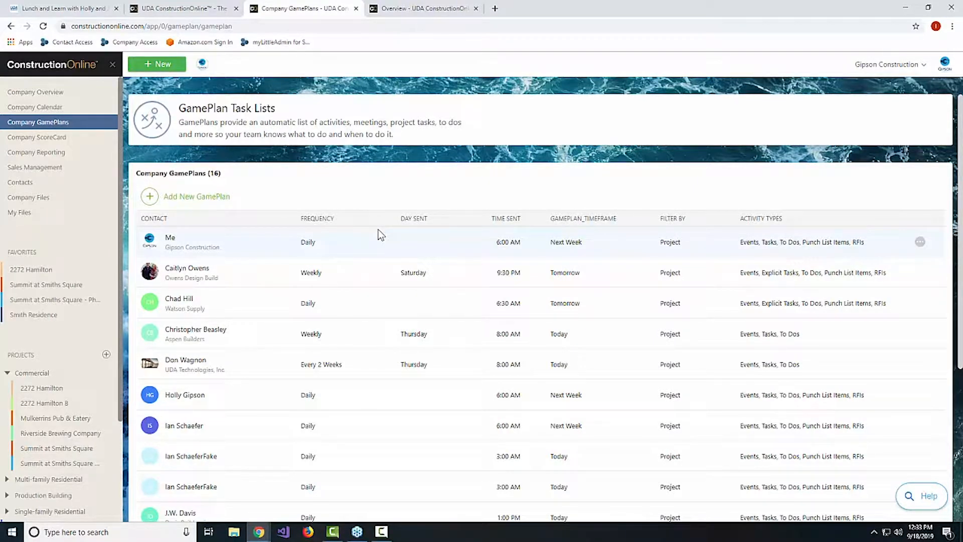
{"action": "left_click", "coordinate": [182, 197]}
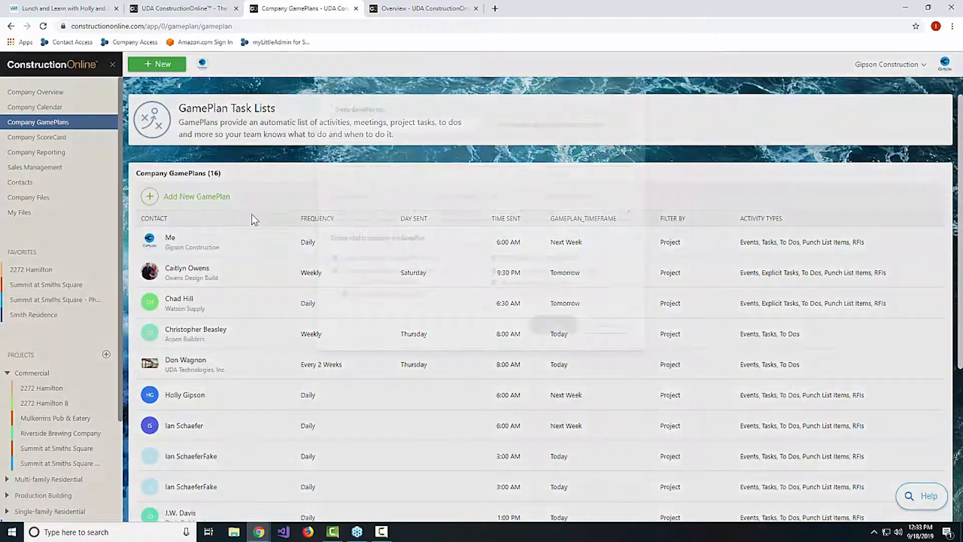
{"action": "left_click", "coordinate": [305, 148]}
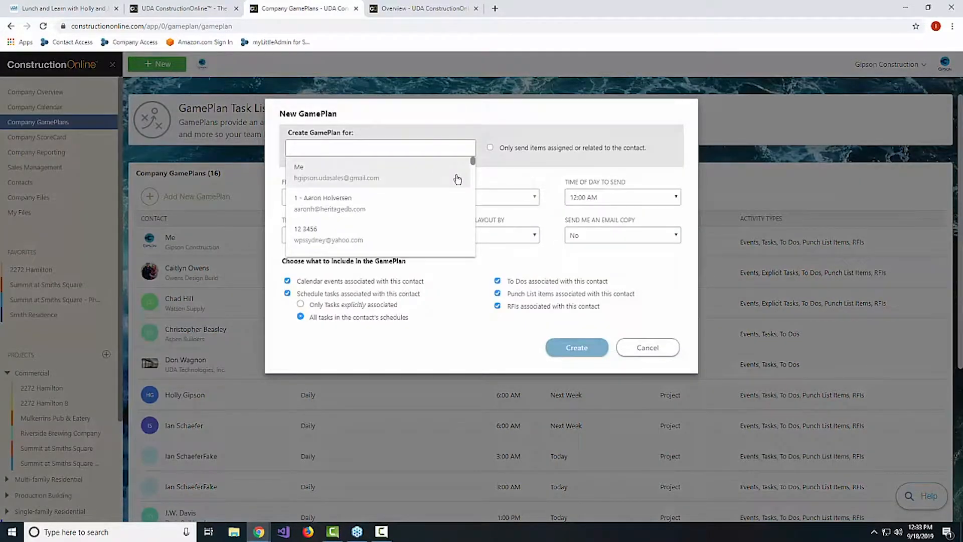
{"action": "type", "text": "ted"}
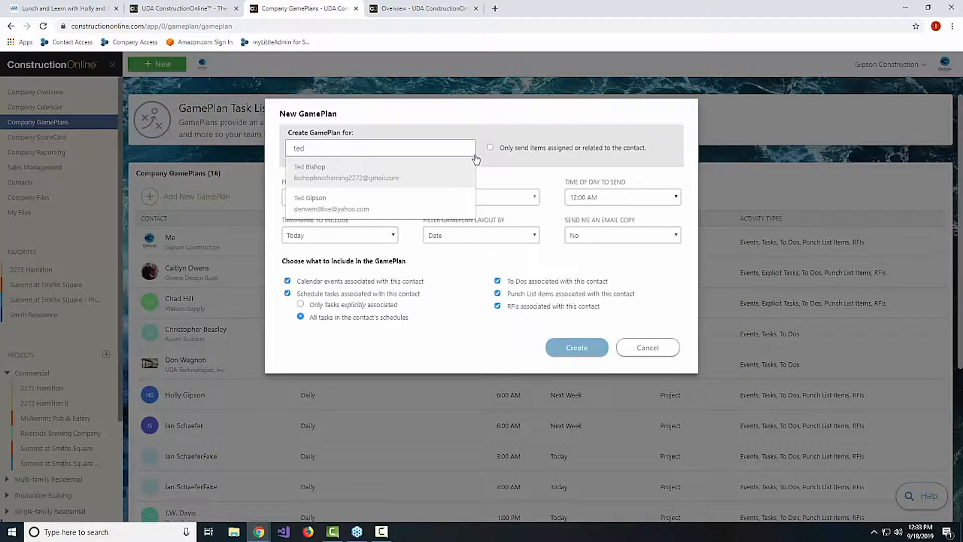
{"action": "left_click", "coordinate": [428, 171]}
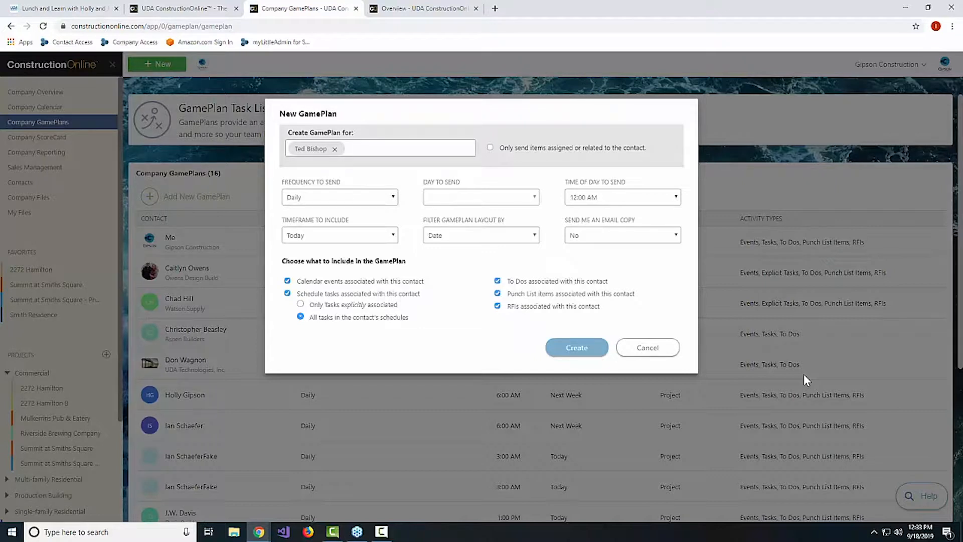
Step: Set the new GamePlan to be sent Daily (Weekdays) at 6:00 AM
{"action": "left_click", "coordinate": [327, 199]}
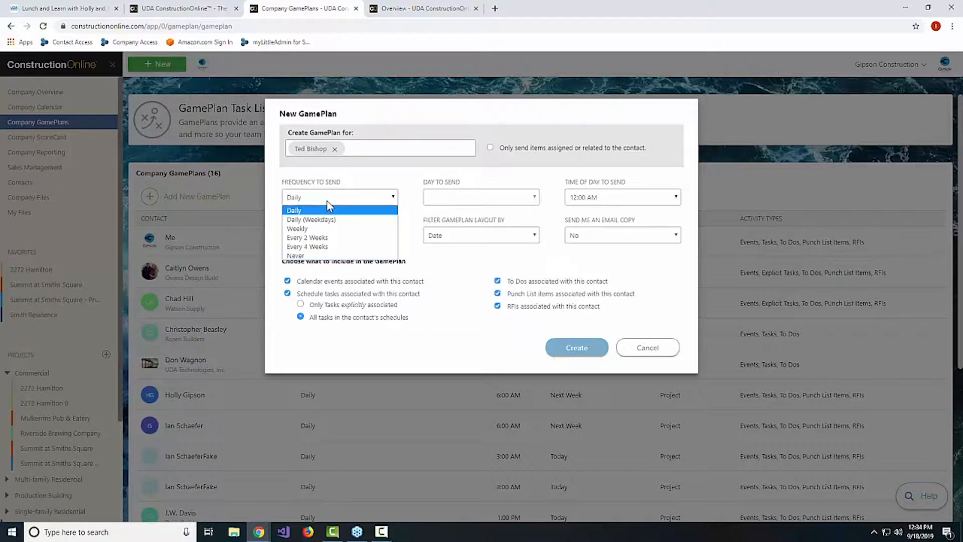
{"action": "left_click", "coordinate": [311, 221]}
{"action": "left_click", "coordinate": [602, 196]}
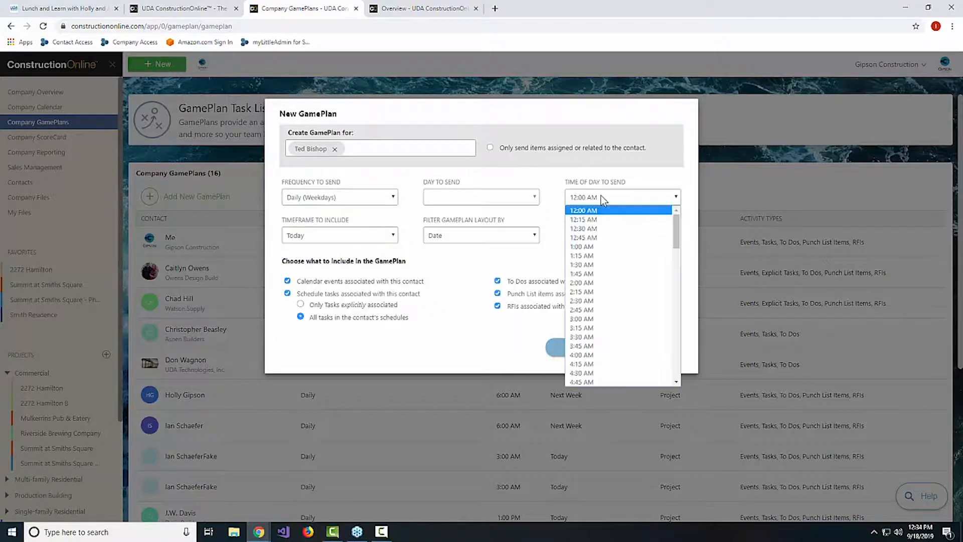
{"action": "scroll", "coordinate": [607, 359], "scroll_direction": "down", "scroll_amount": 3}
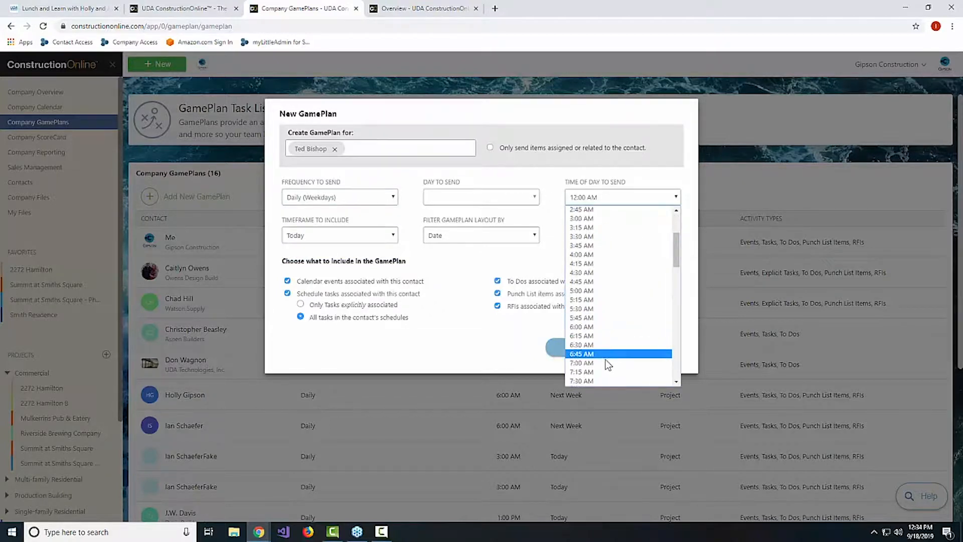
{"action": "left_click", "coordinate": [596, 327]}
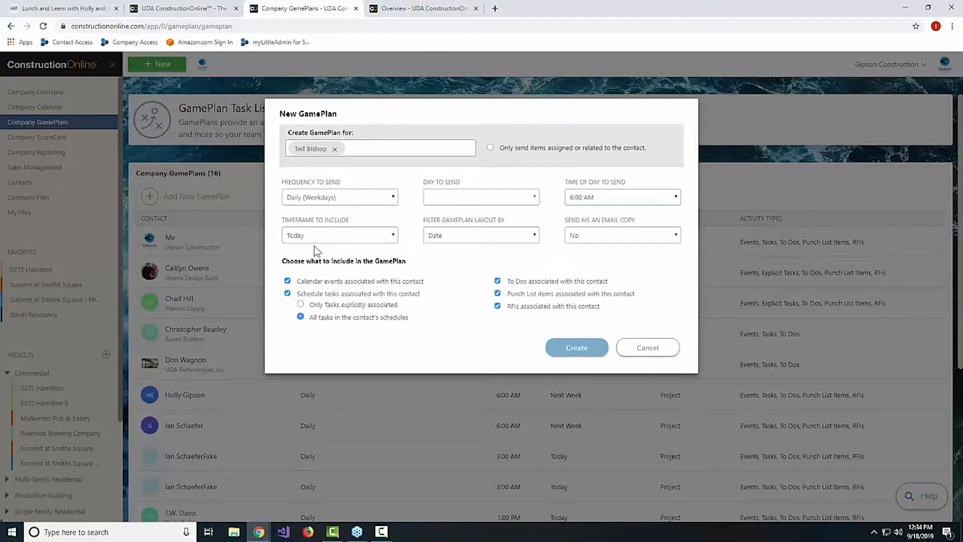
Step: Set the GamePlan's timeframe to Next Week and filter its layout by Project
{"action": "left_click", "coordinate": [325, 239]}
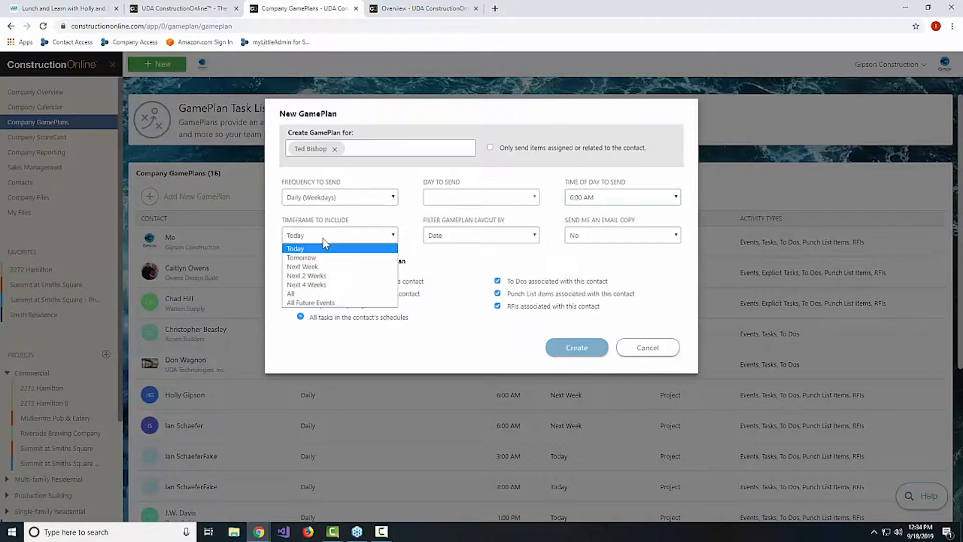
{"action": "left_click", "coordinate": [306, 266]}
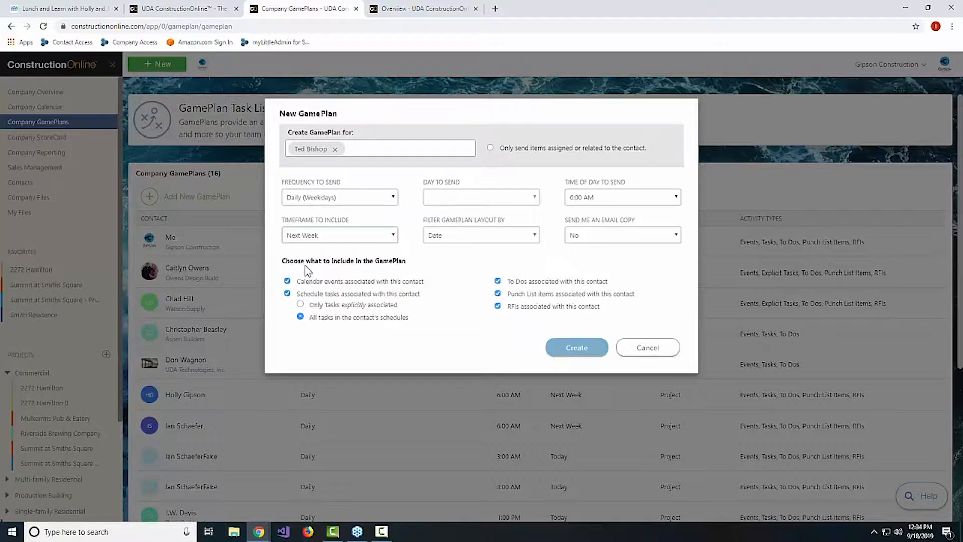
{"action": "left_click", "coordinate": [487, 240]}
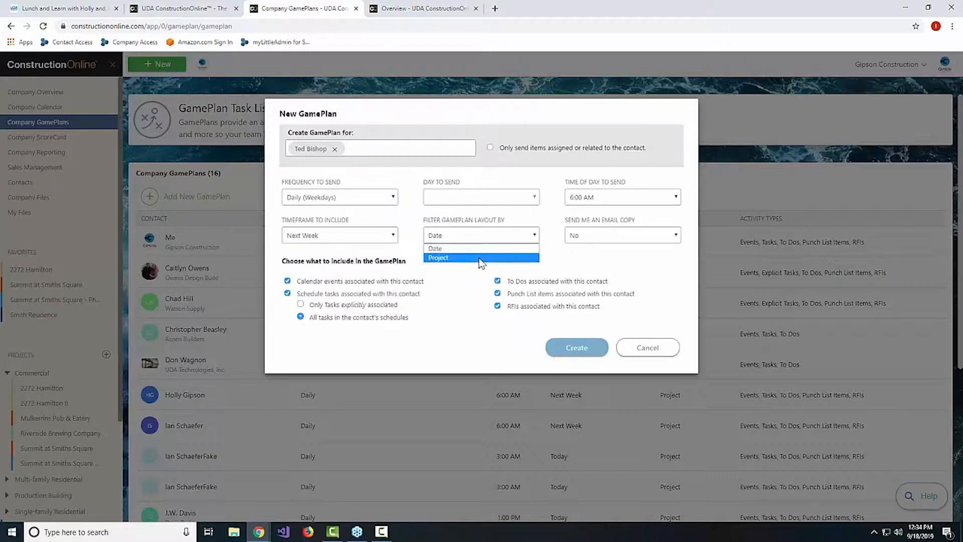
{"action": "left_click", "coordinate": [481, 258]}
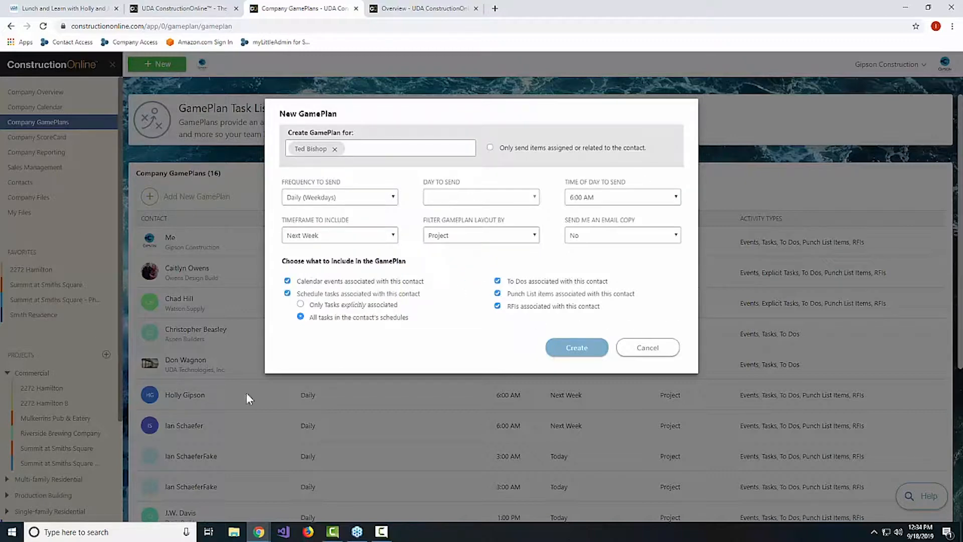
Step: Enable the email copy, include only explicitly associated tasks, and create the GamePlan, overwriting the contact's existing one
{"action": "left_click", "coordinate": [631, 238]}
{"action": "left_click", "coordinate": [610, 258]}
{"action": "left_click", "coordinate": [302, 305]}
{"action": "left_click", "coordinate": [586, 351]}
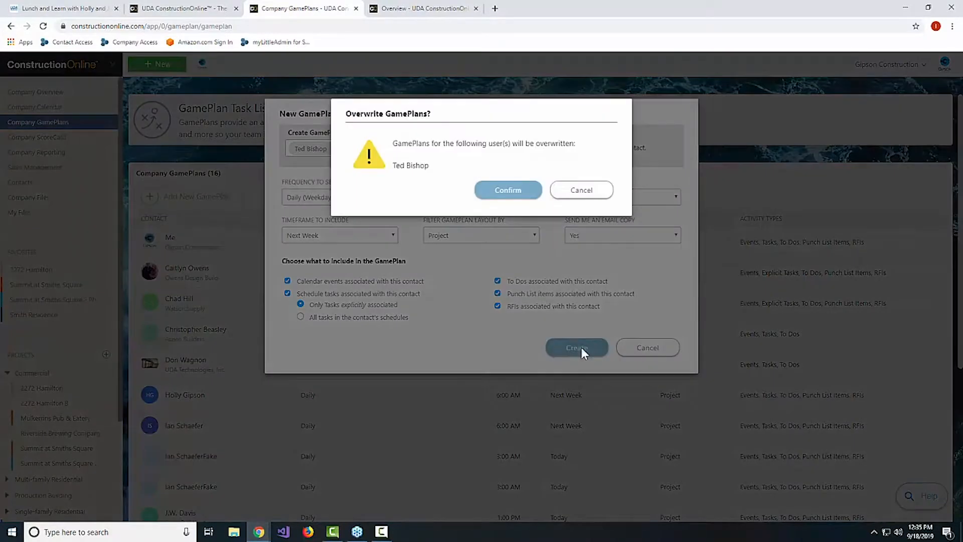
{"action": "left_click", "coordinate": [504, 193]}
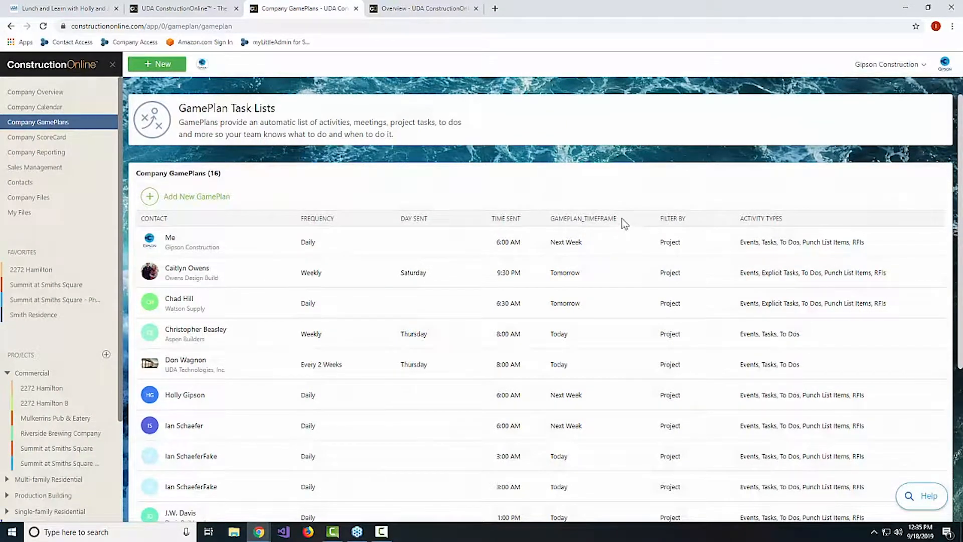
Step: Print the Bishop Brothers Framing contact's GamePlan for the Next 4 Weeks with the layout filtered by Project
{"action": "scroll", "coordinate": [391, 305], "scroll_direction": "down", "scroll_amount": 4}
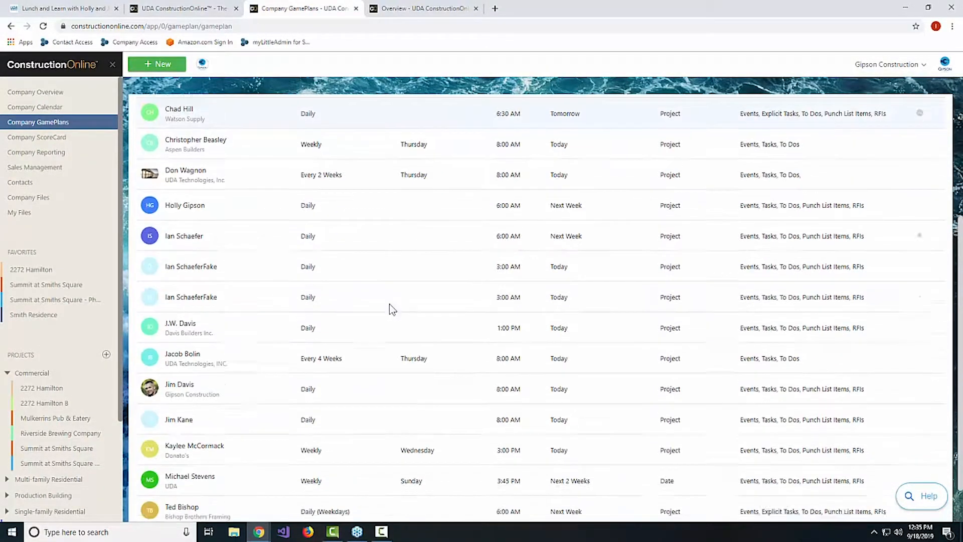
{"action": "scroll", "coordinate": [351, 440], "scroll_direction": "down", "scroll_amount": 1}
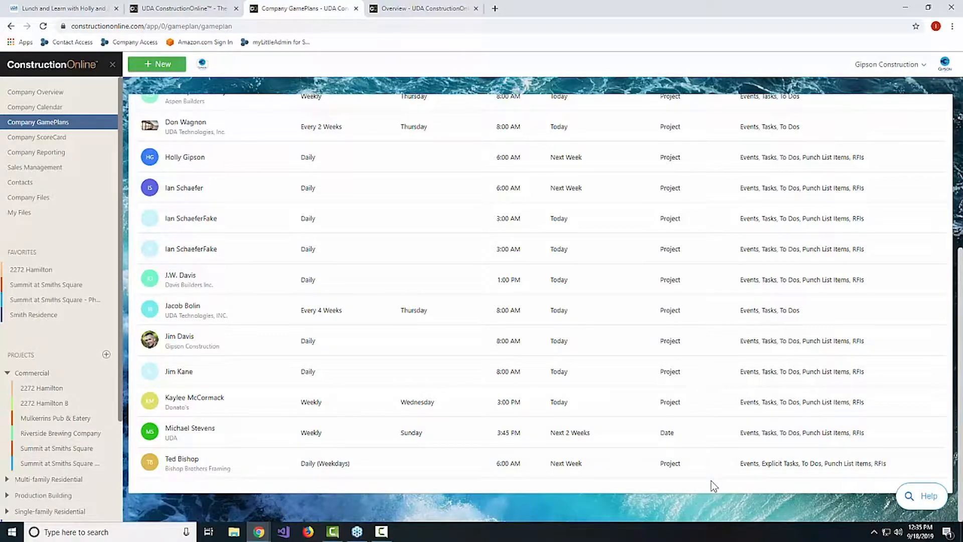
{"action": "right_click", "coordinate": [208, 470]}
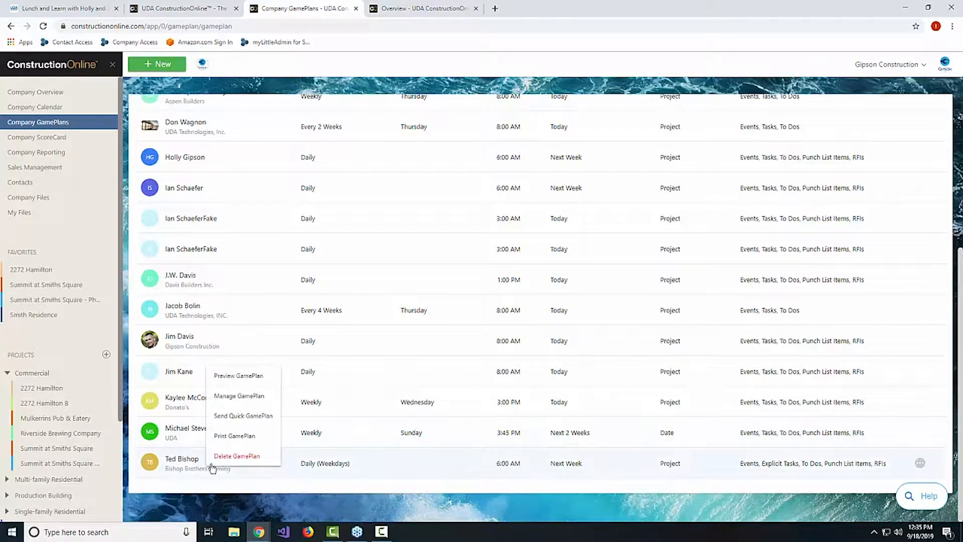
{"action": "left_click", "coordinate": [238, 434]}
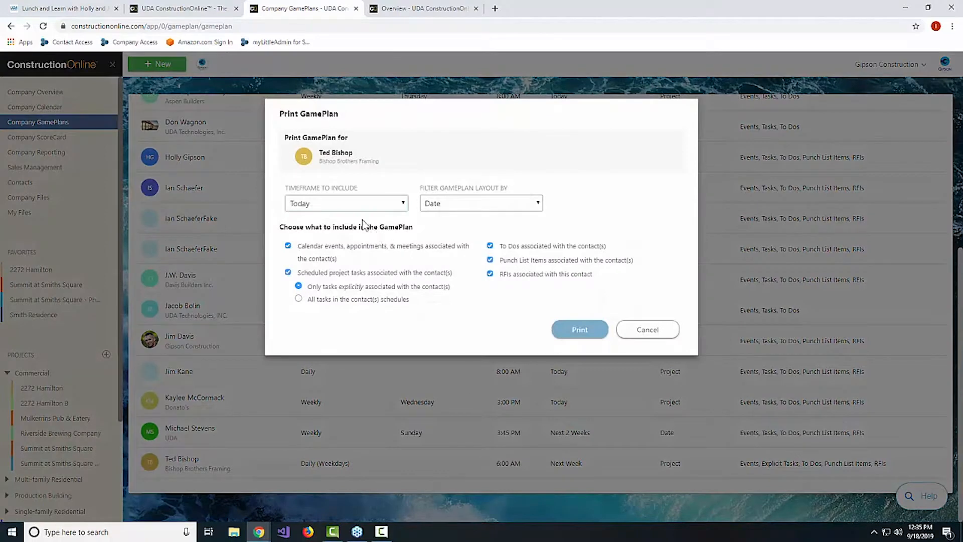
{"action": "left_click", "coordinate": [345, 202]}
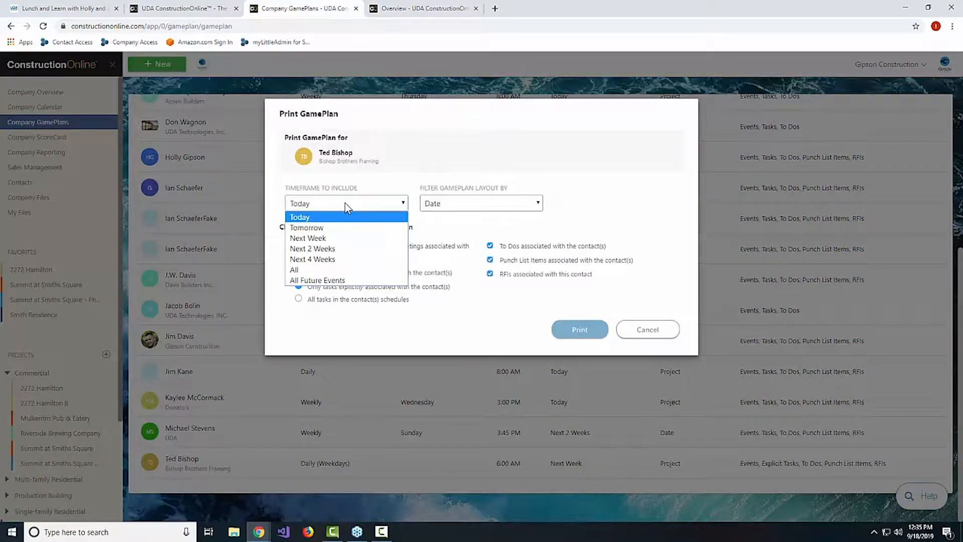
{"action": "left_click", "coordinate": [324, 259]}
{"action": "left_click", "coordinate": [486, 203]}
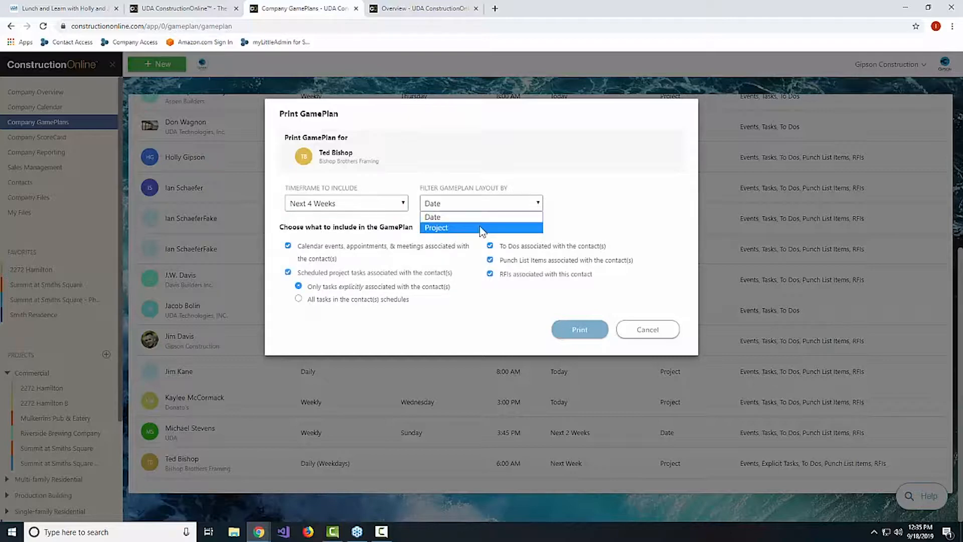
{"action": "left_click", "coordinate": [481, 228]}
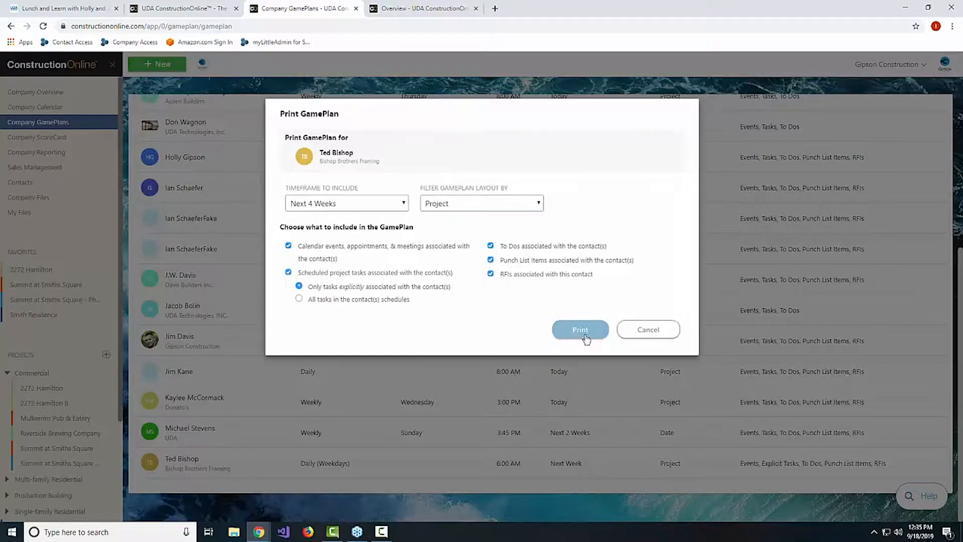
{"action": "left_click", "coordinate": [585, 336]}
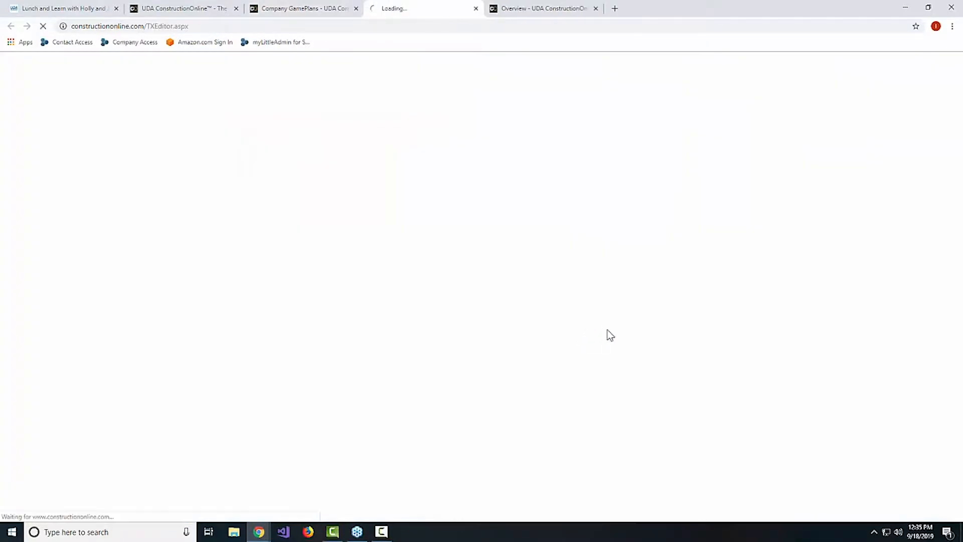
Step: Return to the company GamePlans list and open the 2272 Hamilton project
{"action": "left_click", "coordinate": [302, 10]}
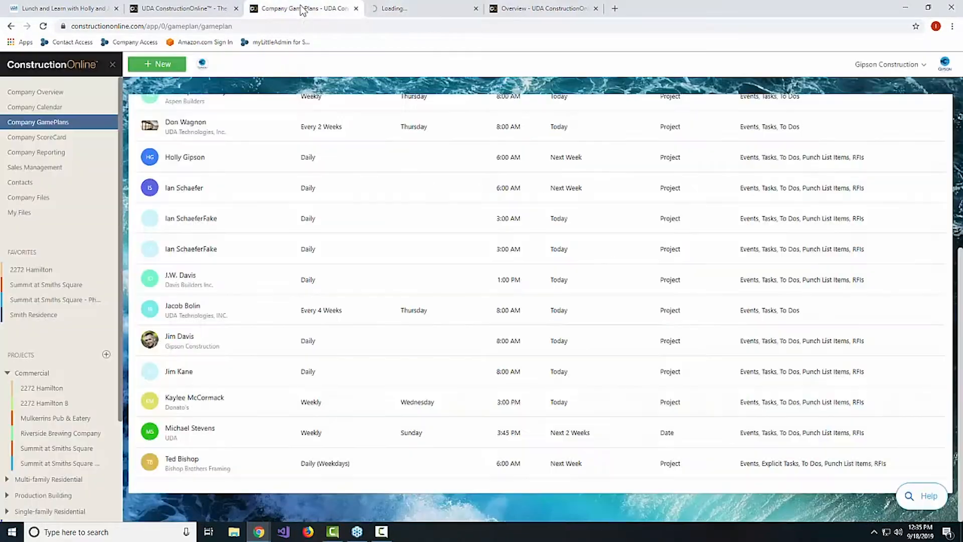
{"action": "scroll", "coordinate": [326, 270], "scroll_direction": "up", "scroll_amount": 2}
{"action": "scroll", "coordinate": [327, 270], "scroll_direction": "up", "scroll_amount": 3}
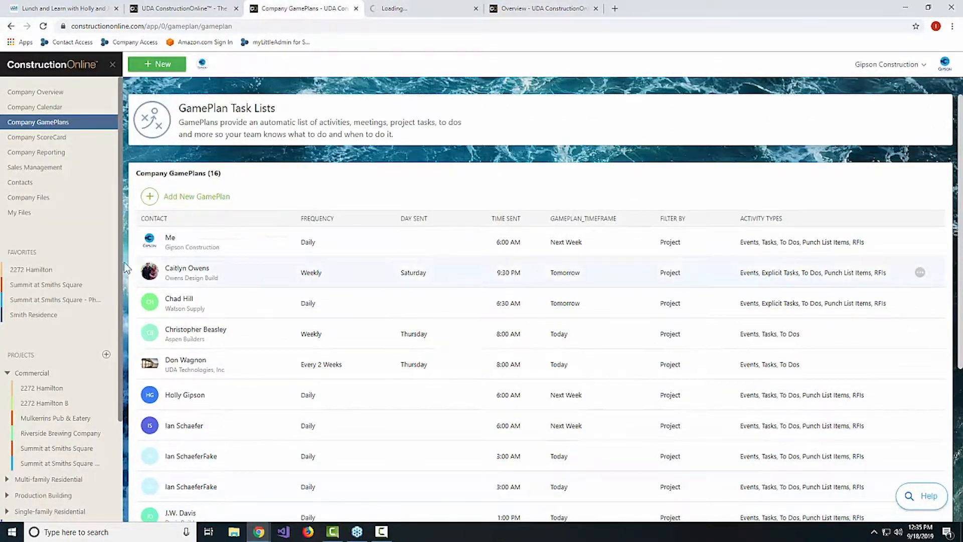
{"action": "left_click", "coordinate": [32, 270]}
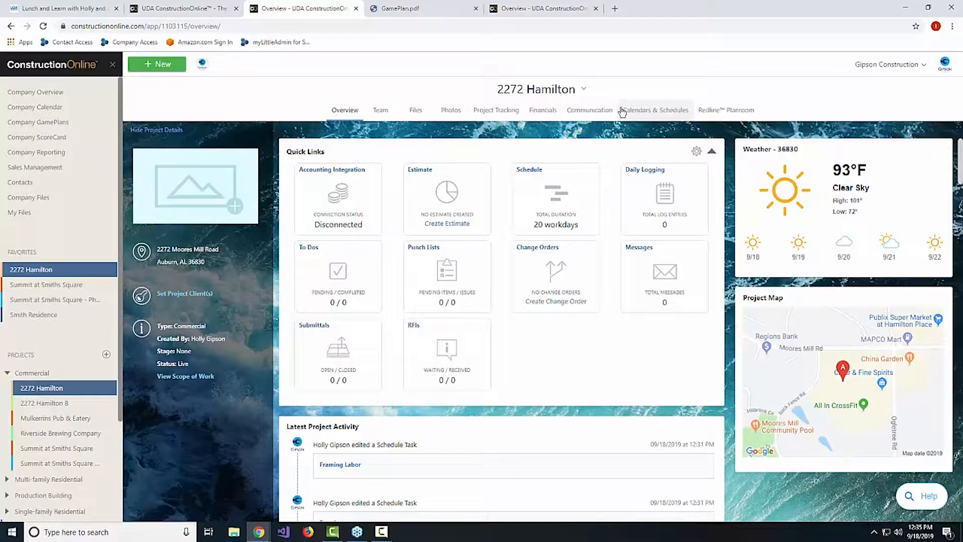
Step: Examine the Framing Labor task and its dates in the generated GamePlan PDF
{"action": "left_click", "coordinate": [443, 11]}
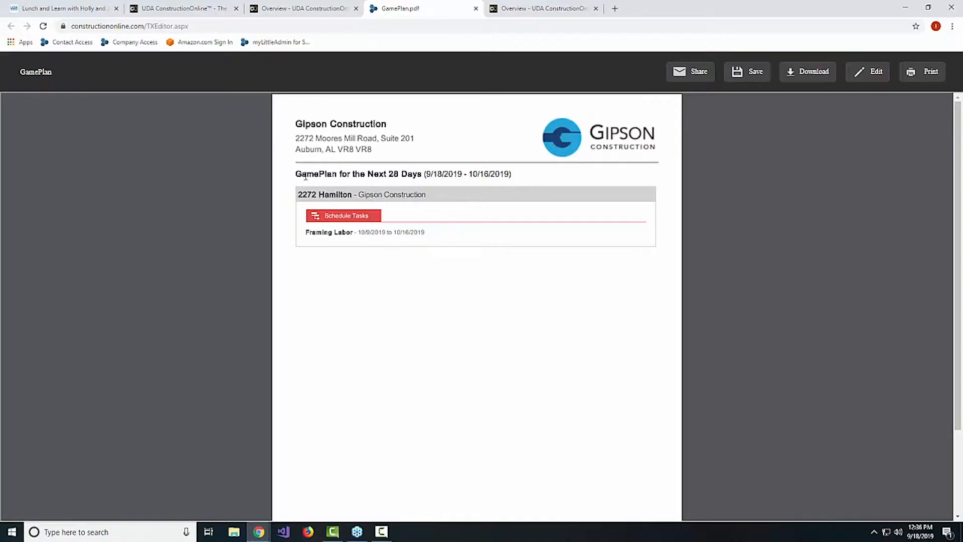
{"action": "left_click_drag", "start_coordinate": [317, 232], "coordinate": [421, 234]}
{"action": "left_click", "coordinate": [463, 240]}
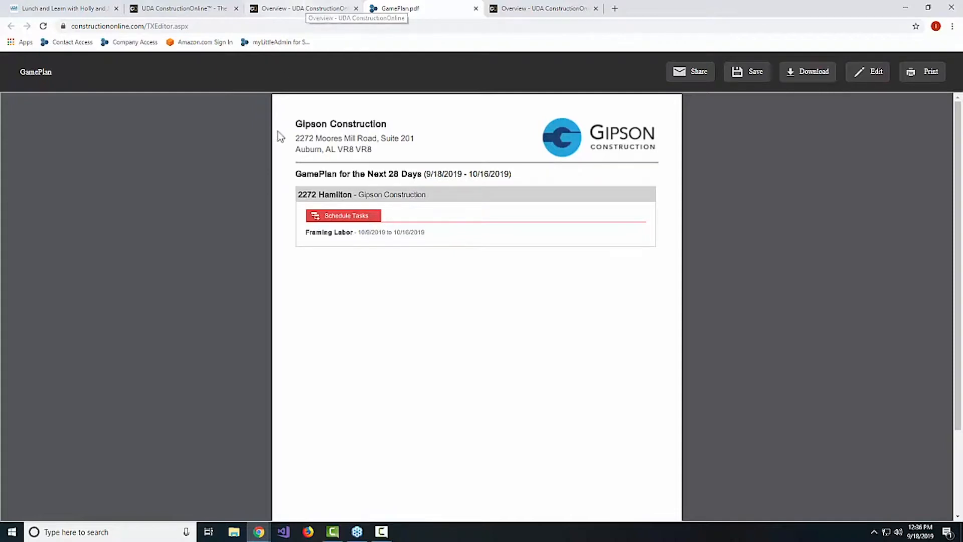
Step: Return to the 2272 Hamilton project and review its schedule tasks in the Gantt chart
{"action": "left_click", "coordinate": [308, 11]}
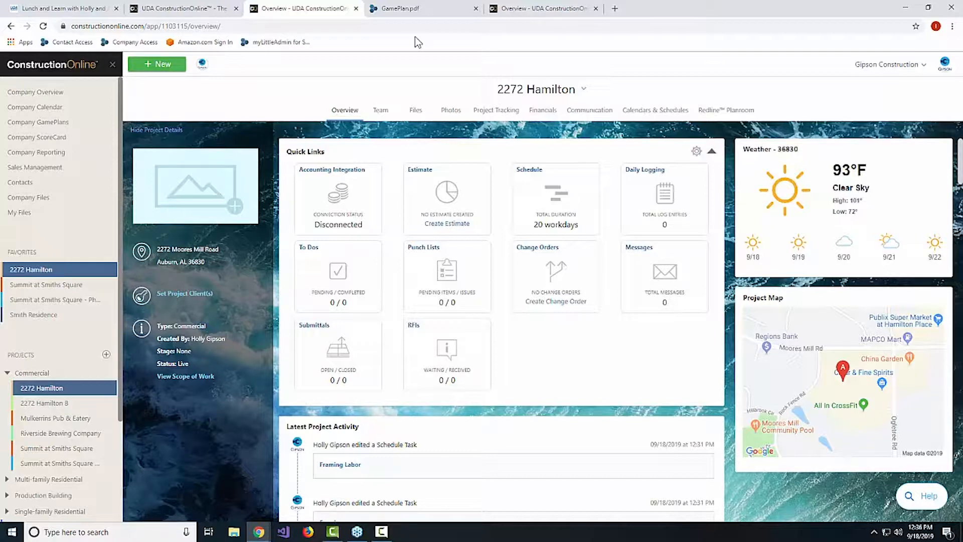
{"action": "left_click", "coordinate": [541, 185]}
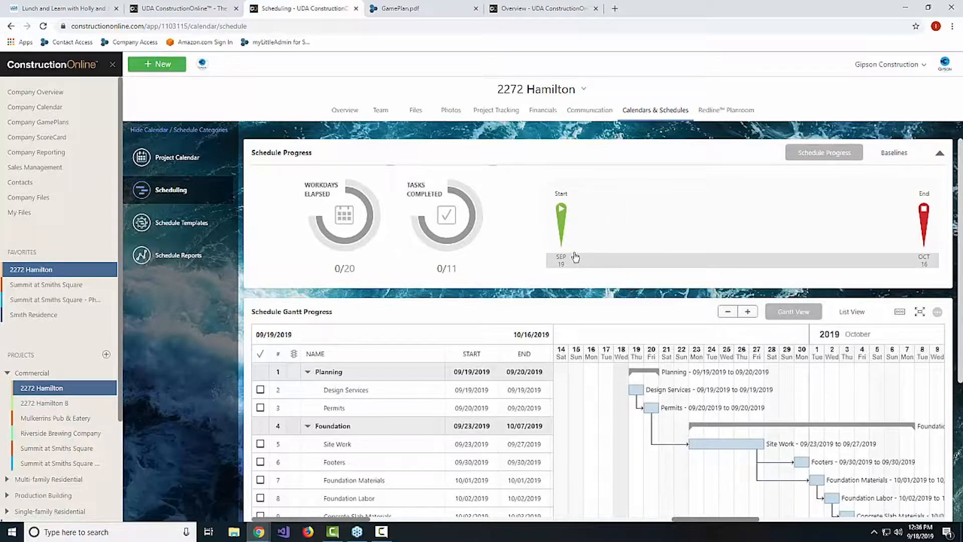
{"action": "scroll", "coordinate": [577, 258], "scroll_direction": "down", "scroll_amount": 2}
{"action": "scroll", "coordinate": [577, 261], "scroll_direction": "down", "scroll_amount": 1}
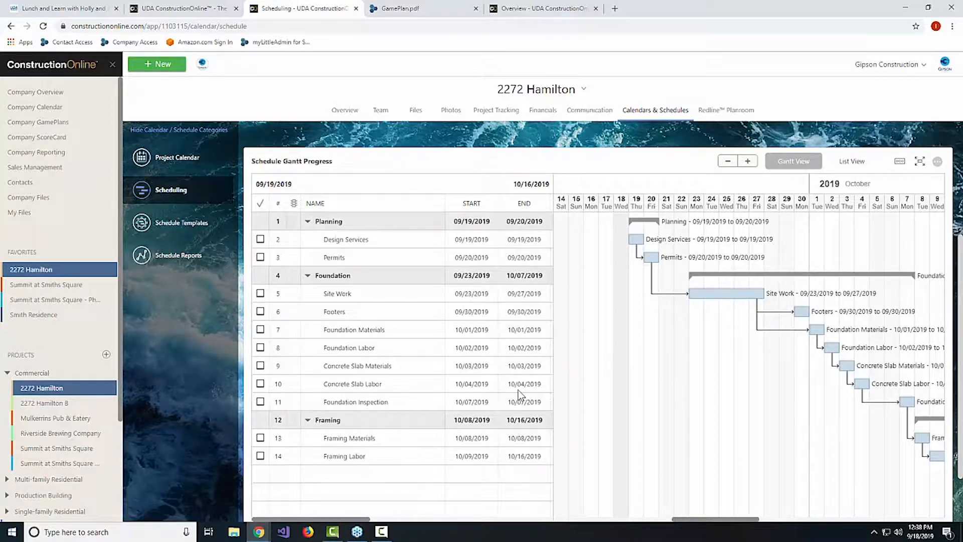
Step: In the profile's notification settings, set how frequently notification emails are sent to Immediately After Event Occurs
{"action": "left_click", "coordinate": [880, 75]}
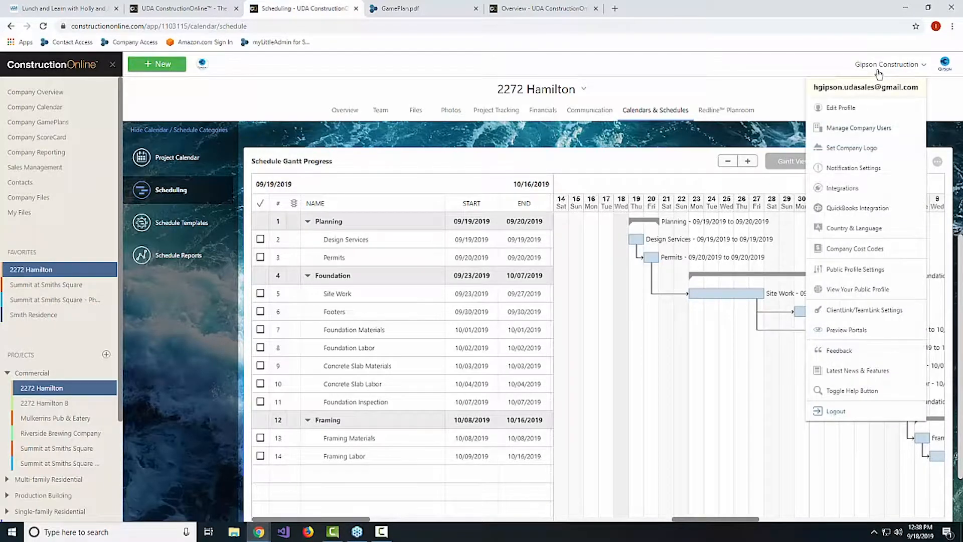
{"action": "left_click", "coordinate": [859, 167]}
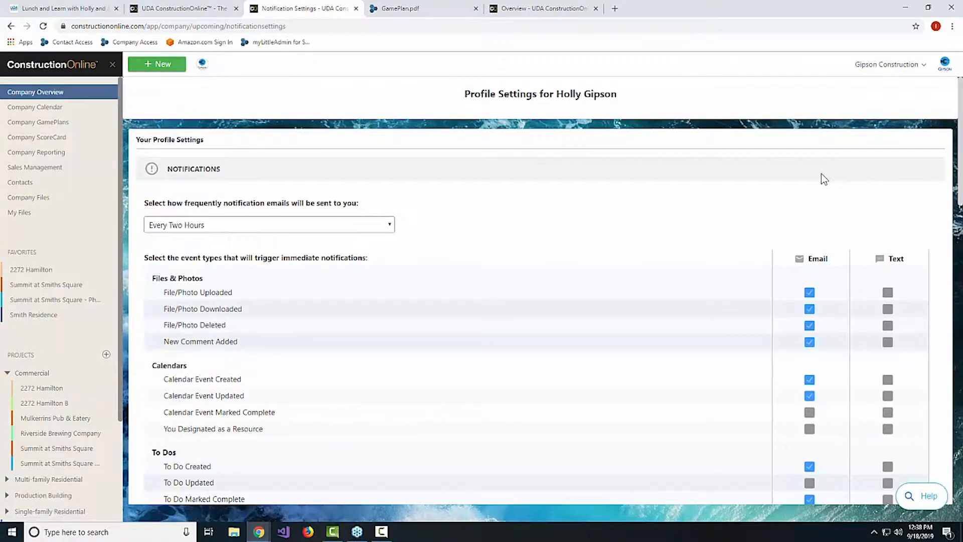
{"action": "scroll", "coordinate": [728, 219], "scroll_direction": "down", "scroll_amount": 3}
{"action": "scroll", "coordinate": [767, 237], "scroll_direction": "down", "scroll_amount": 9}
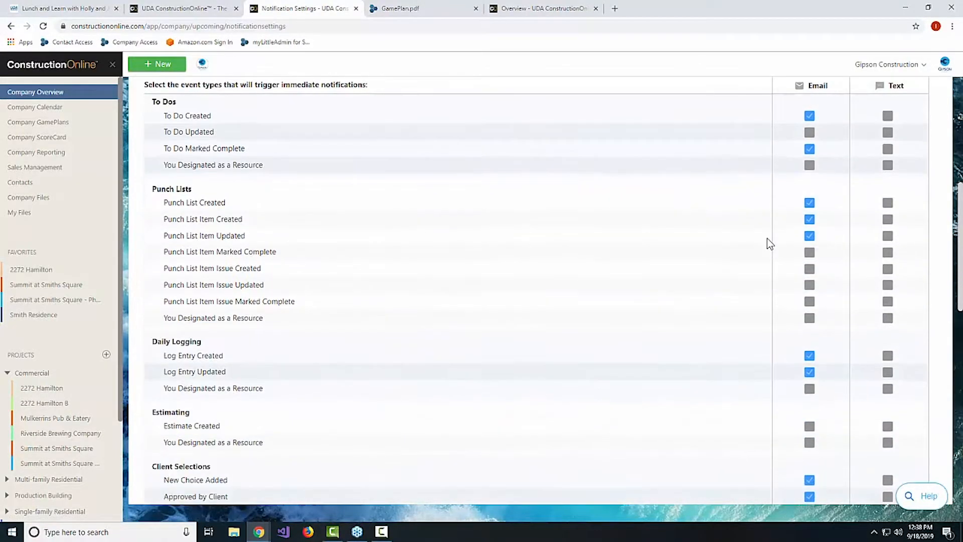
{"action": "scroll", "coordinate": [772, 255], "scroll_direction": "down", "scroll_amount": 8}
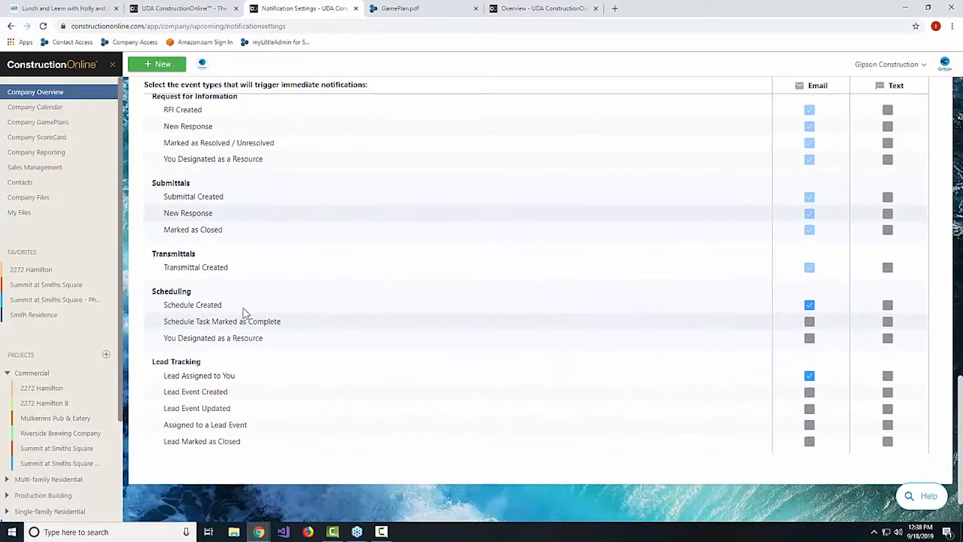
{"action": "scroll", "coordinate": [377, 296], "scroll_direction": "up", "scroll_amount": 7}
{"action": "scroll", "coordinate": [378, 296], "scroll_direction": "up", "scroll_amount": 11}
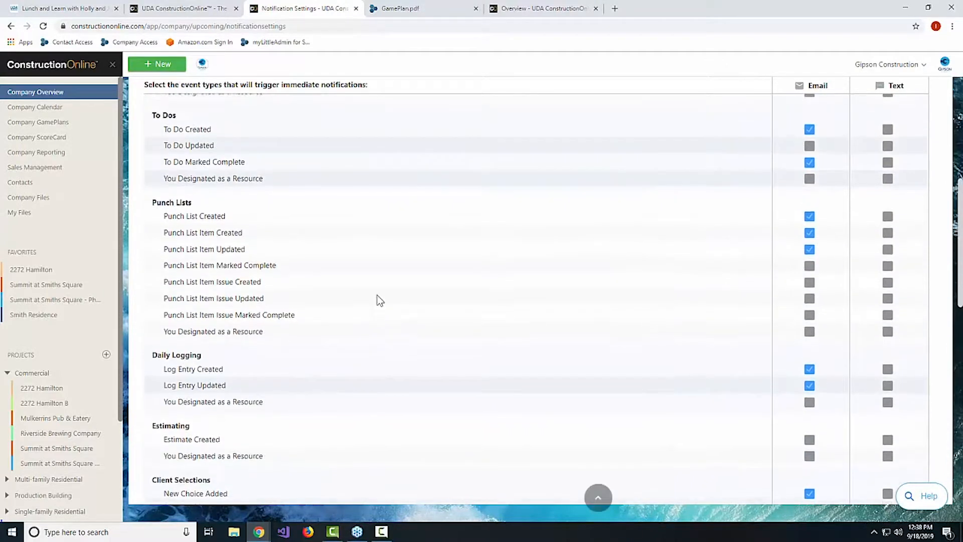
{"action": "left_click", "coordinate": [279, 138]}
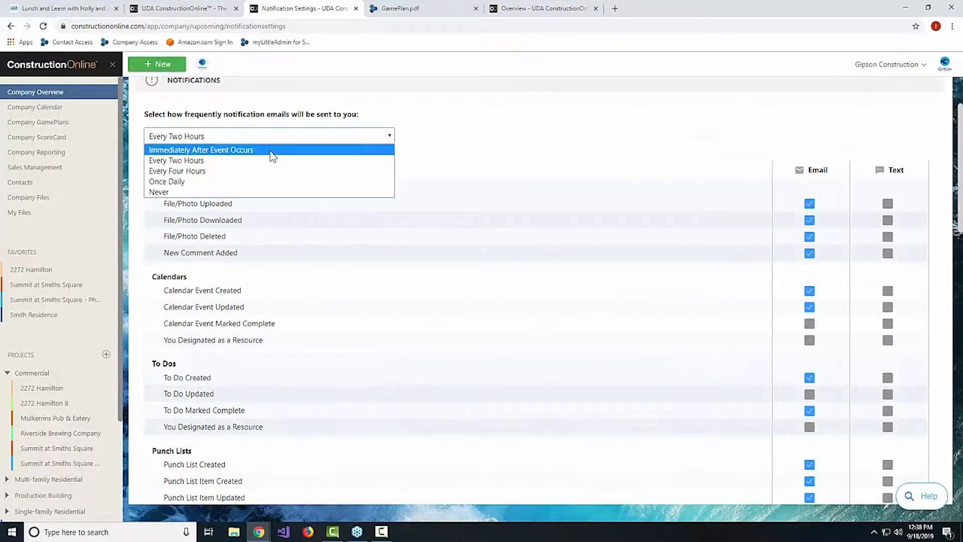
{"action": "left_click", "coordinate": [271, 149]}
Step: Enable both email and text notifications for the Scheduling events Schedule Task Marked as Complete and You Designated as a Resource
{"action": "scroll", "coordinate": [512, 173], "scroll_direction": "down", "scroll_amount": 3}
{"action": "scroll", "coordinate": [613, 273], "scroll_direction": "down", "scroll_amount": 14}
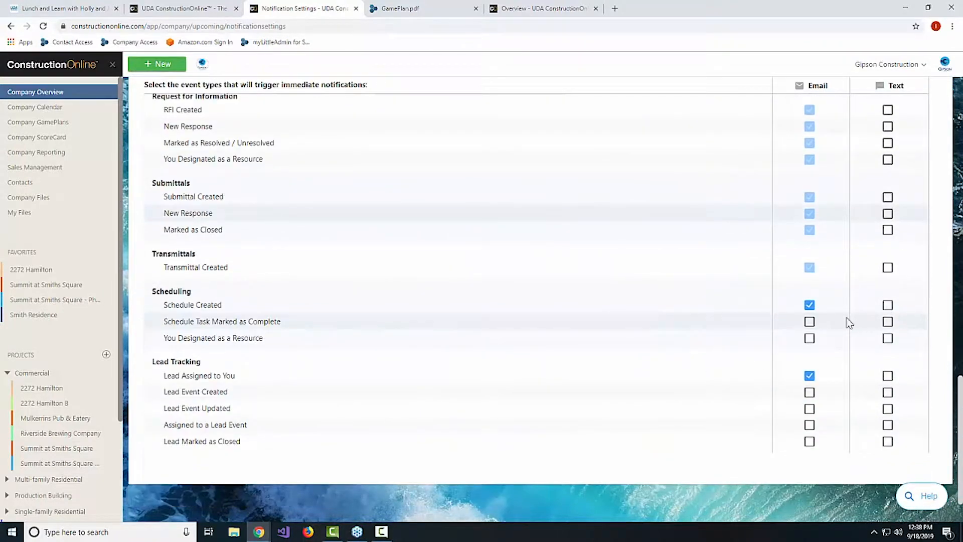
{"action": "left_click", "coordinate": [810, 321]}
{"action": "left_click", "coordinate": [812, 342]}
{"action": "left_click", "coordinate": [888, 339]}
{"action": "left_click", "coordinate": [888, 322]}
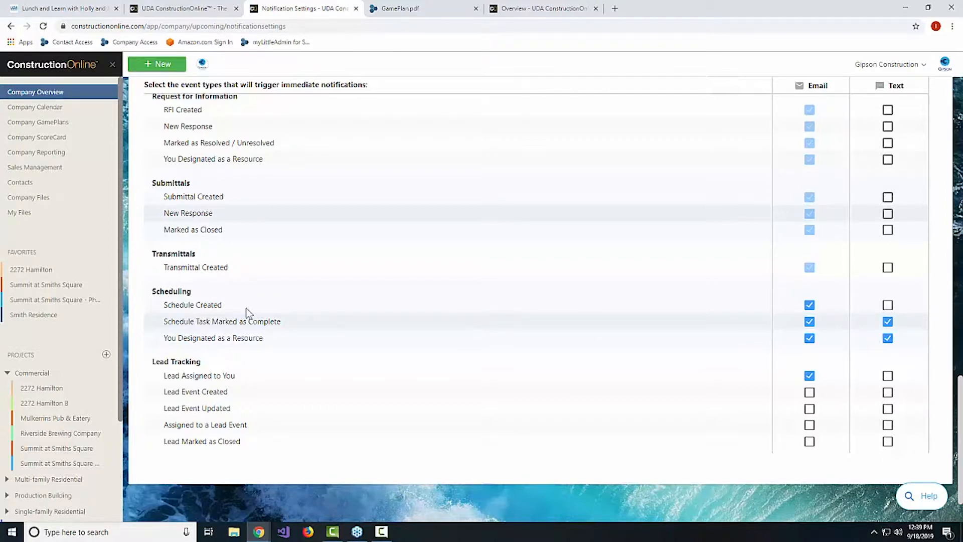
Step: Open the 2272 Hamilton project and view its calendar and scheduling pages
{"action": "left_click", "coordinate": [41, 273]}
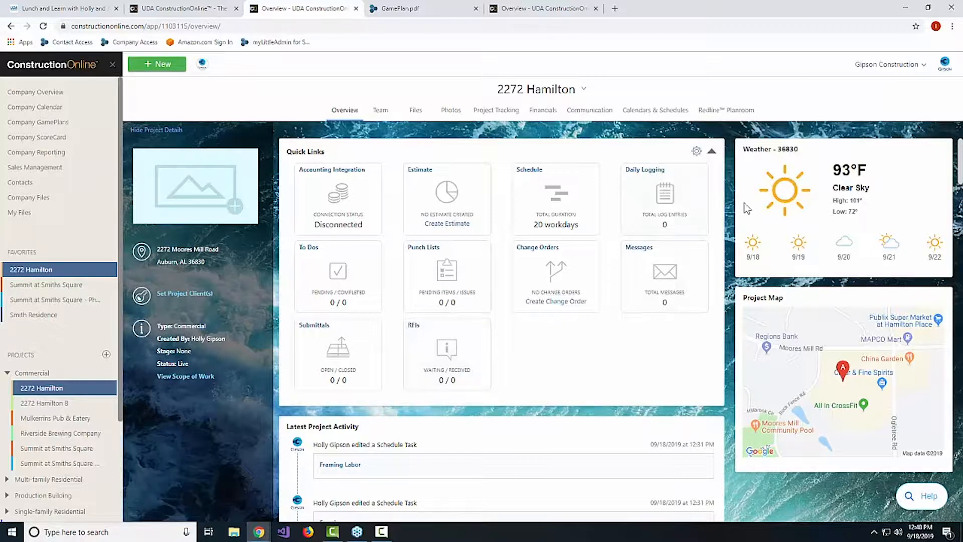
{"action": "left_click", "coordinate": [659, 111]}
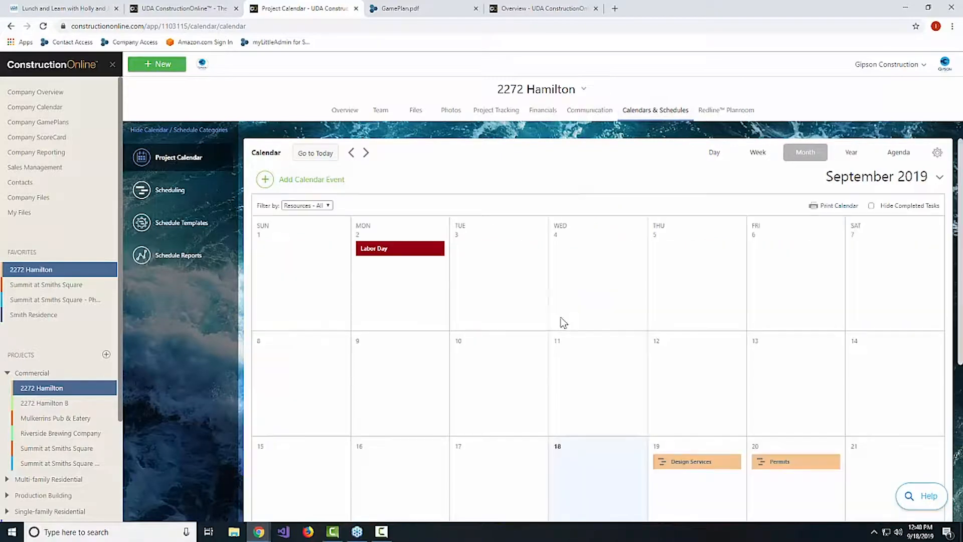
{"action": "left_click", "coordinate": [175, 199]}
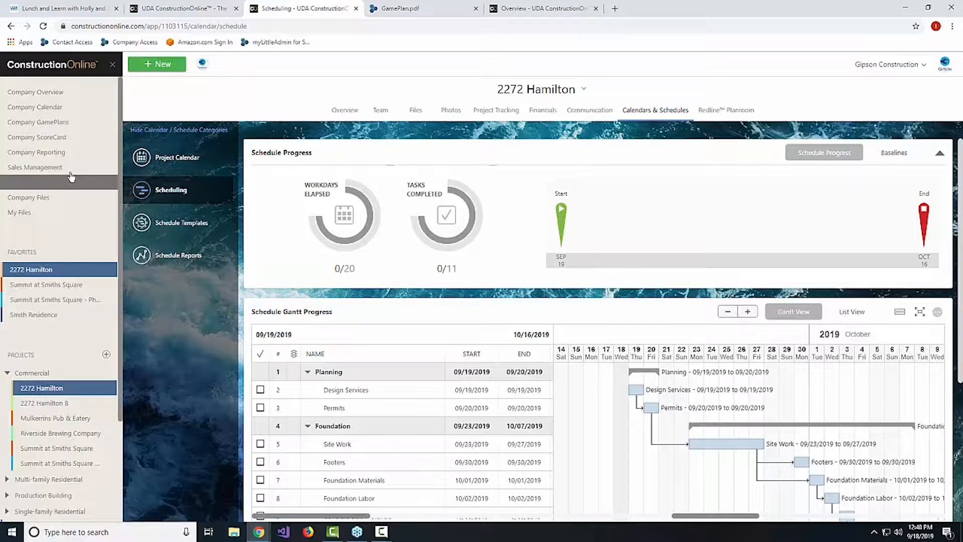
Step: Edit the Bishop Brothers Framing contact's company GamePlan, try including all tasks in the contact's schedules, and discard the edit
{"action": "left_click", "coordinate": [56, 126]}
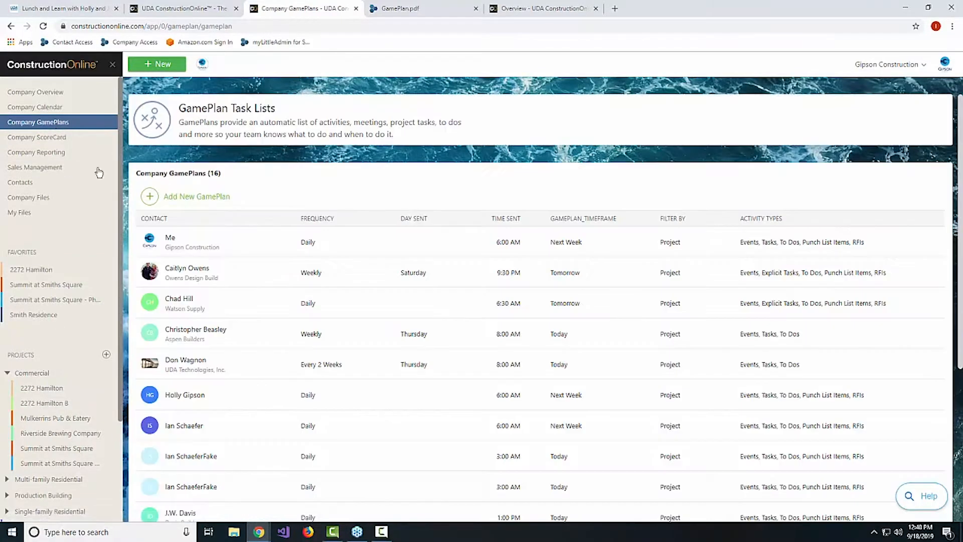
{"action": "scroll", "coordinate": [270, 340], "scroll_direction": "down", "scroll_amount": 5}
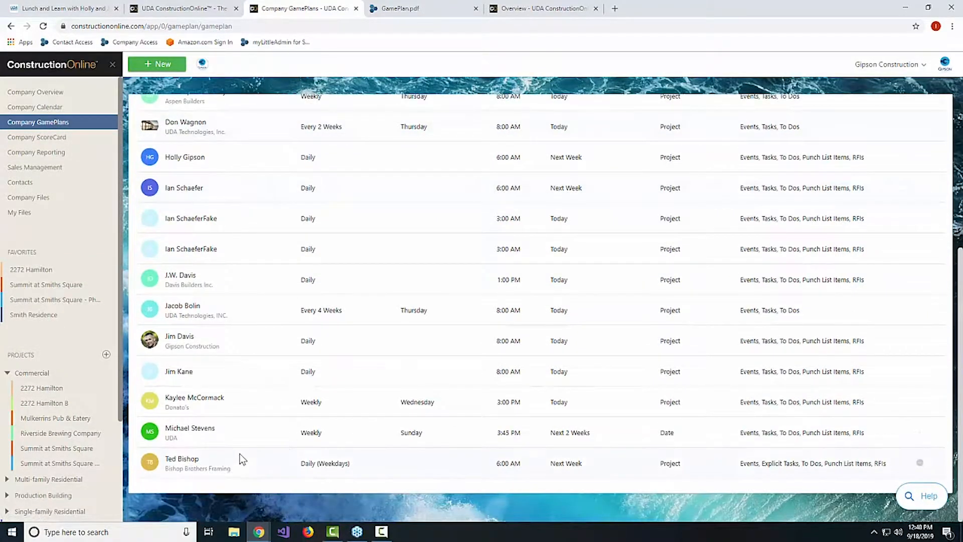
{"action": "right_click", "coordinate": [234, 468]}
{"action": "left_click", "coordinate": [256, 399]}
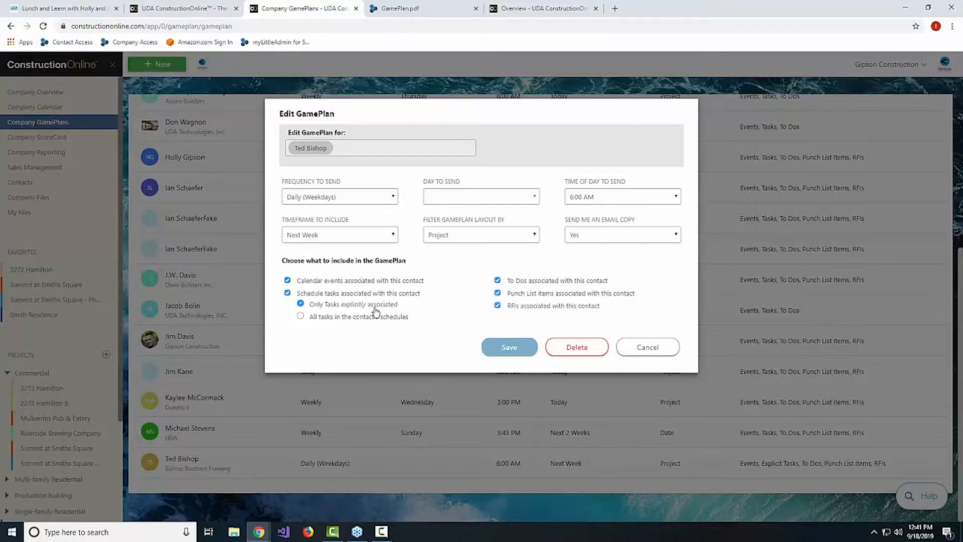
{"action": "left_click", "coordinate": [314, 317]}
{"action": "left_click", "coordinate": [644, 353]}
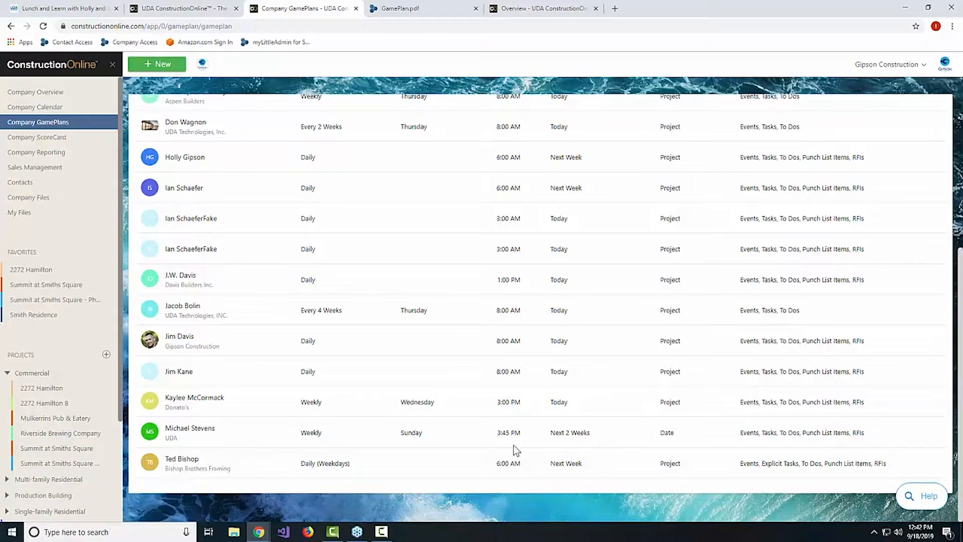
{"action": "left_click", "coordinate": [31, 269]}
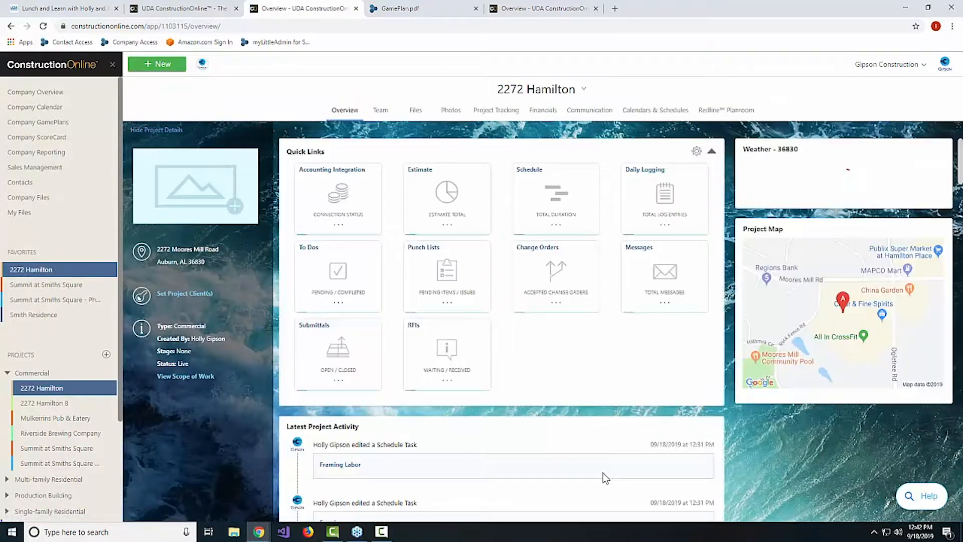
{"action": "left_click", "coordinate": [549, 209]}
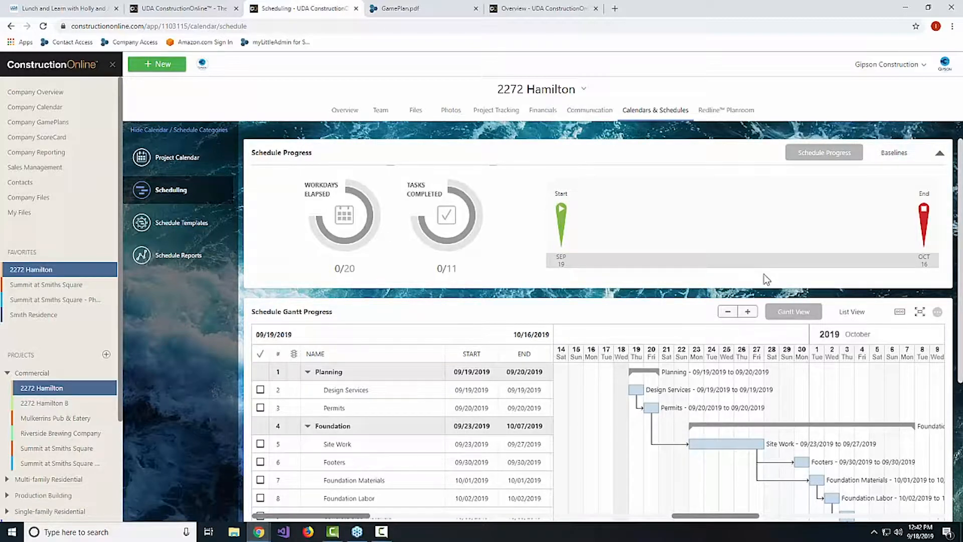
{"action": "scroll", "coordinate": [634, 417], "scroll_direction": "down", "scroll_amount": 3}
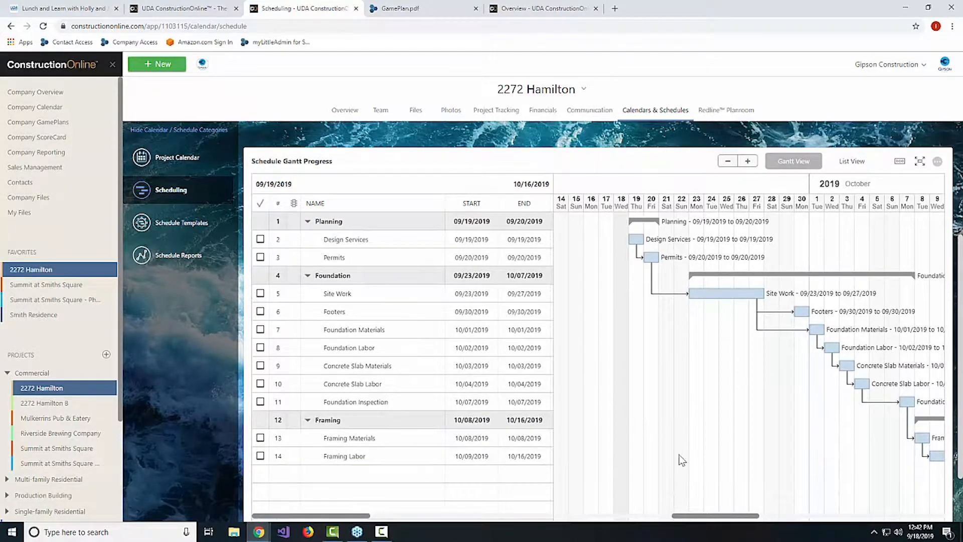
{"action": "left_click", "coordinate": [394, 474]}
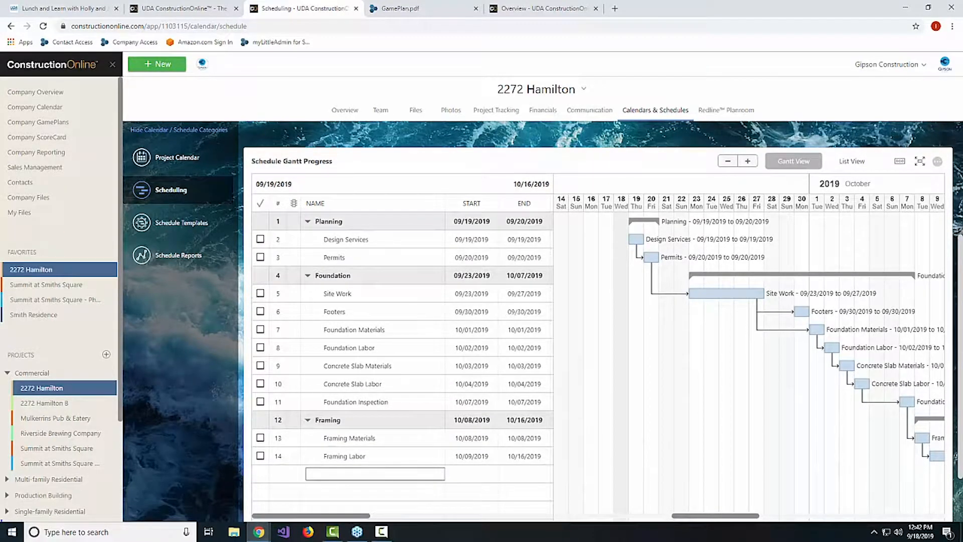
{"action": "type", "text": "Framing Inspection"}
Step: Mark the Foundation Inspection task as a milestone in its task details and save it
{"action": "left_click", "coordinate": [329, 402]}
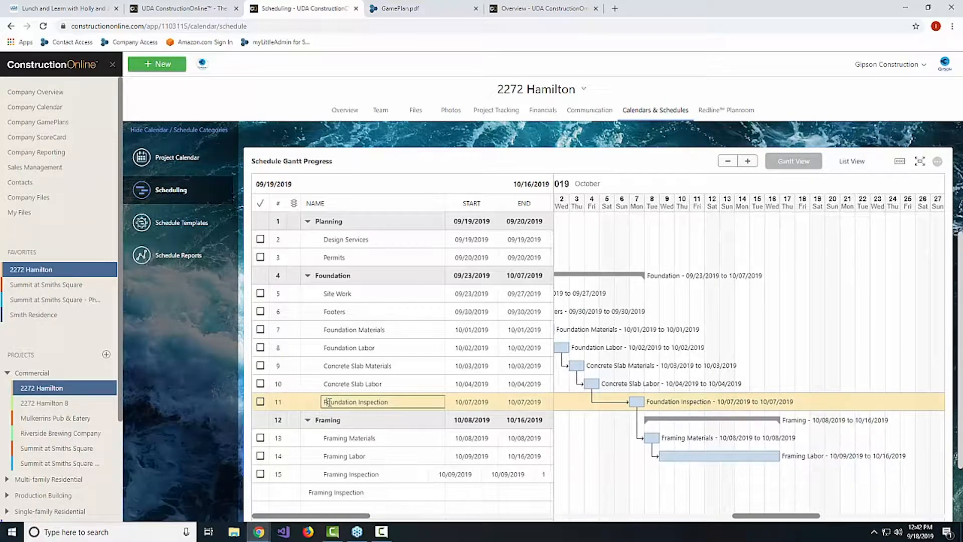
{"action": "right_click", "coordinate": [330, 402]}
{"action": "key", "text": "Escape"}
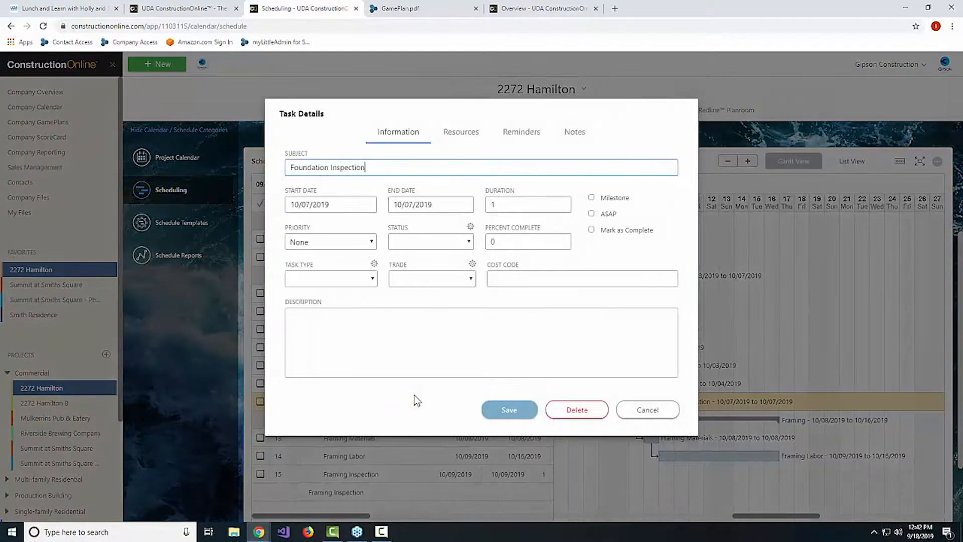
{"action": "left_click", "coordinate": [592, 198]}
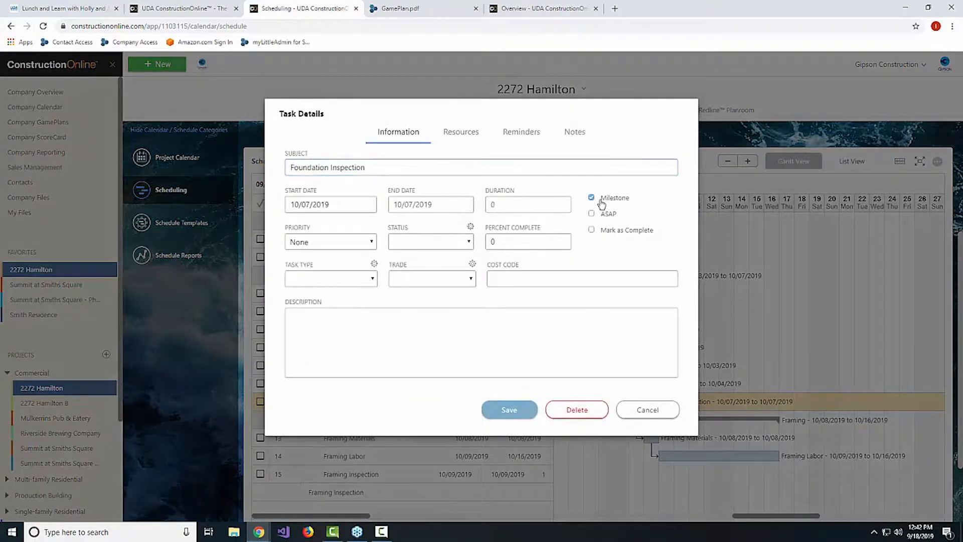
{"action": "left_click", "coordinate": [508, 415]}
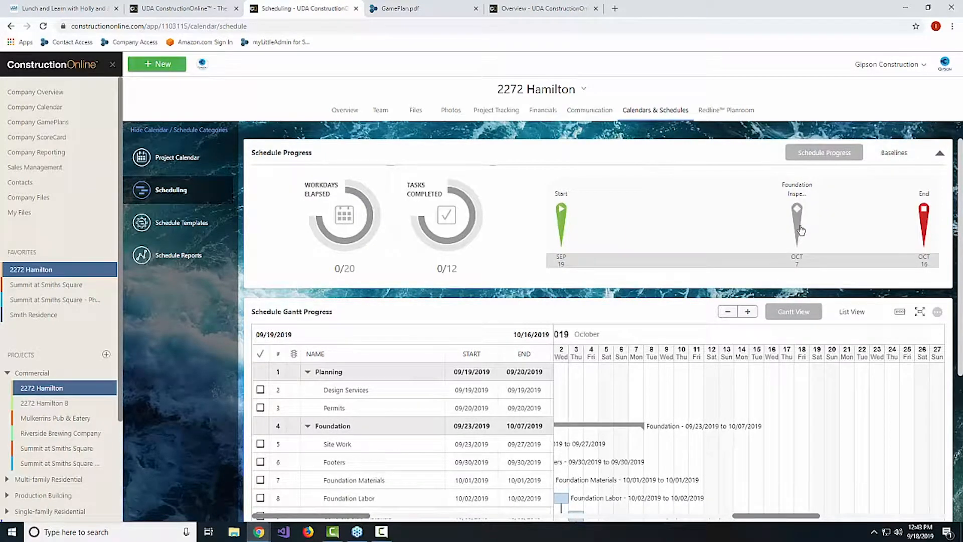
Step: Clear the duplicate Framing Inspection name from the unnumbered row below task 15
{"action": "scroll", "coordinate": [829, 248], "scroll_direction": "down", "scroll_amount": 4}
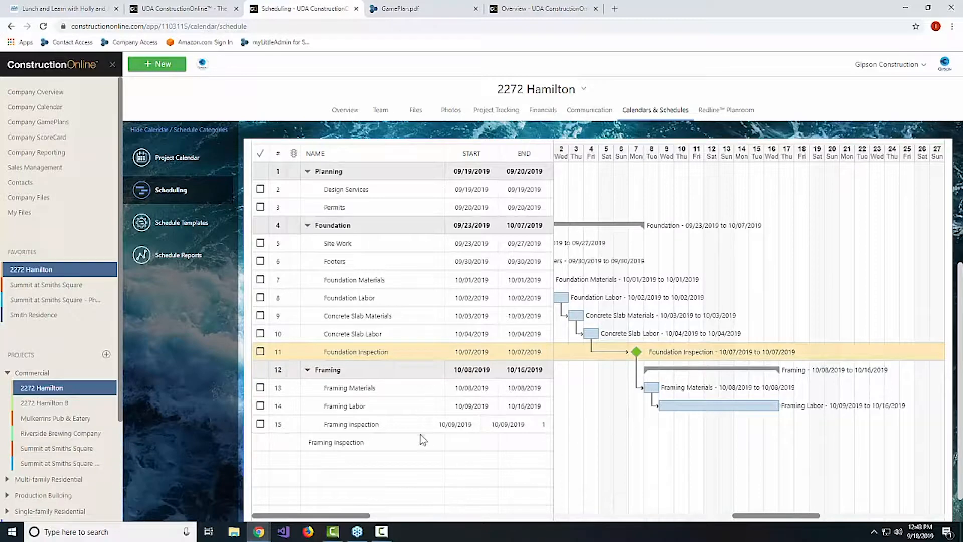
{"action": "left_click", "coordinate": [380, 444]}
{"action": "left_click_drag", "start_coordinate": [379, 443], "coordinate": [286, 449]}
{"action": "key", "text": "BackSpace"}
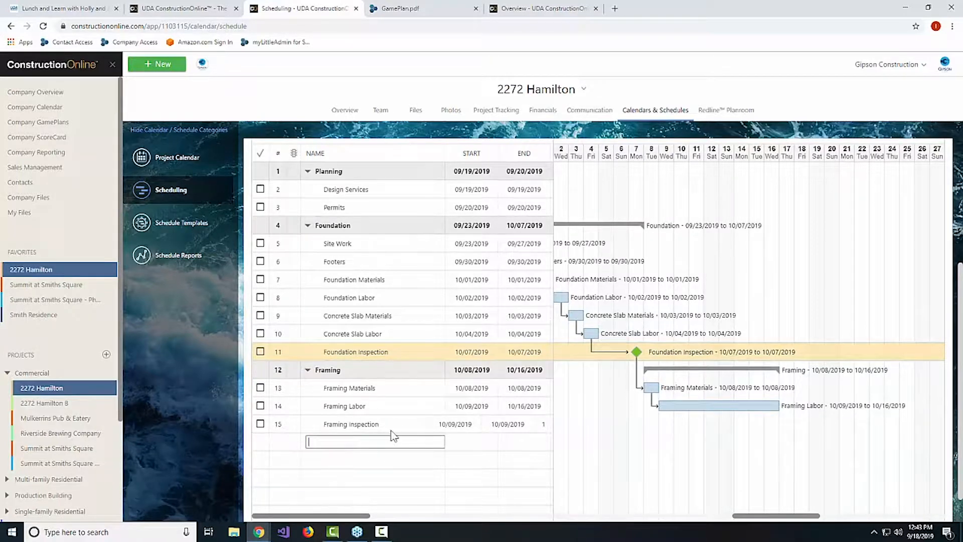
Step: Mark the Framing Inspection task as a milestone in its task details and save it
{"action": "left_click", "coordinate": [395, 427]}
{"action": "double_click", "coordinate": [394, 427]}
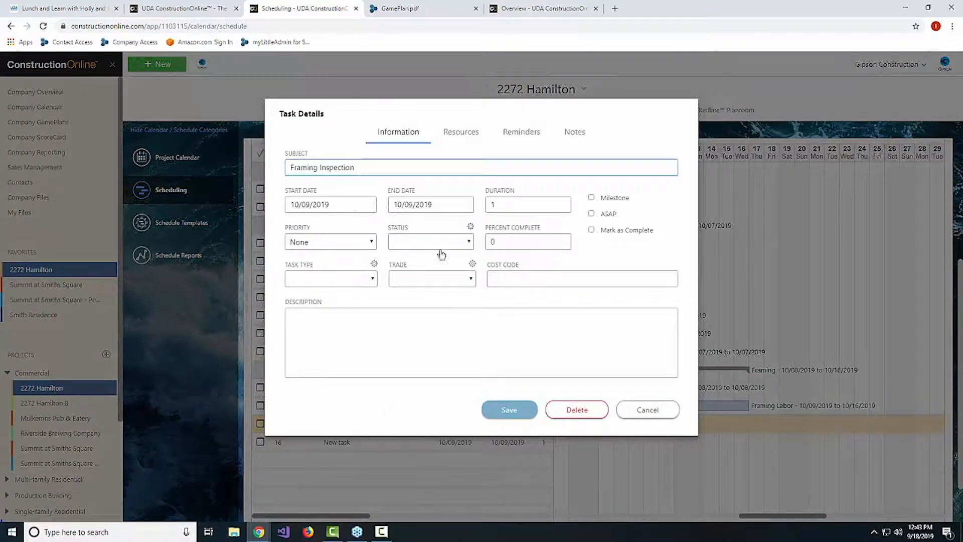
{"action": "left_click", "coordinate": [593, 198]}
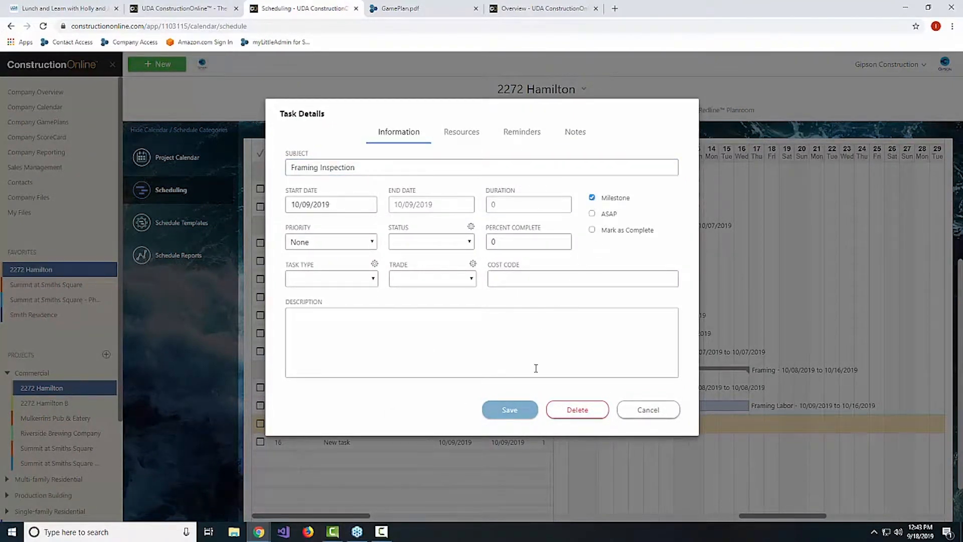
{"action": "left_click", "coordinate": [521, 411]}
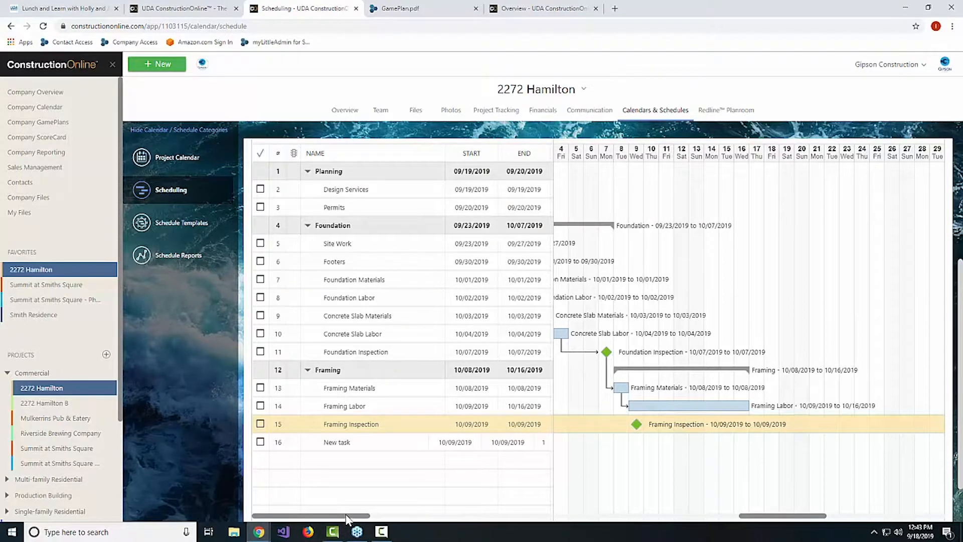
Step: Set the Framing Inspection task's workdays to 14 in the schedule grid
{"action": "left_click_drag", "start_coordinate": [348, 516], "coordinate": [385, 524]}
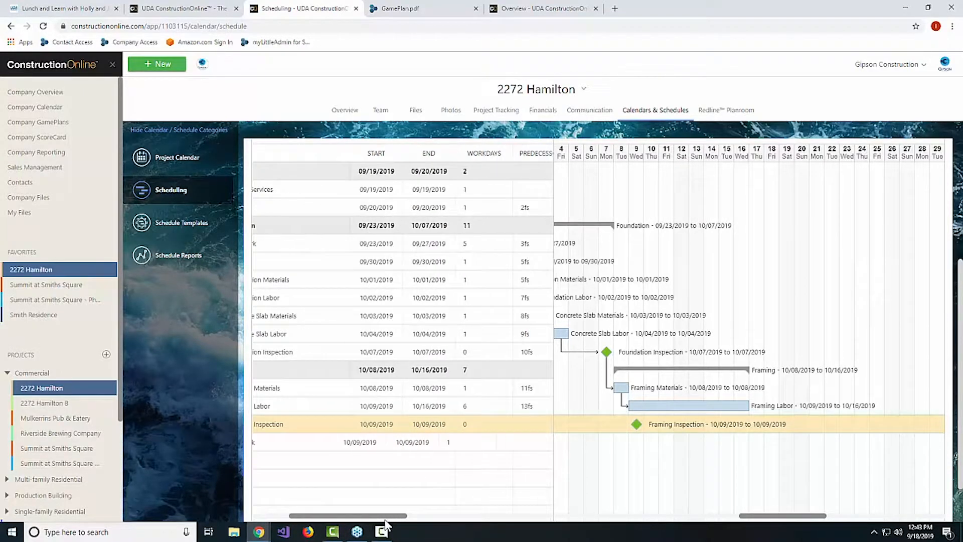
{"action": "left_click", "coordinate": [469, 426]}
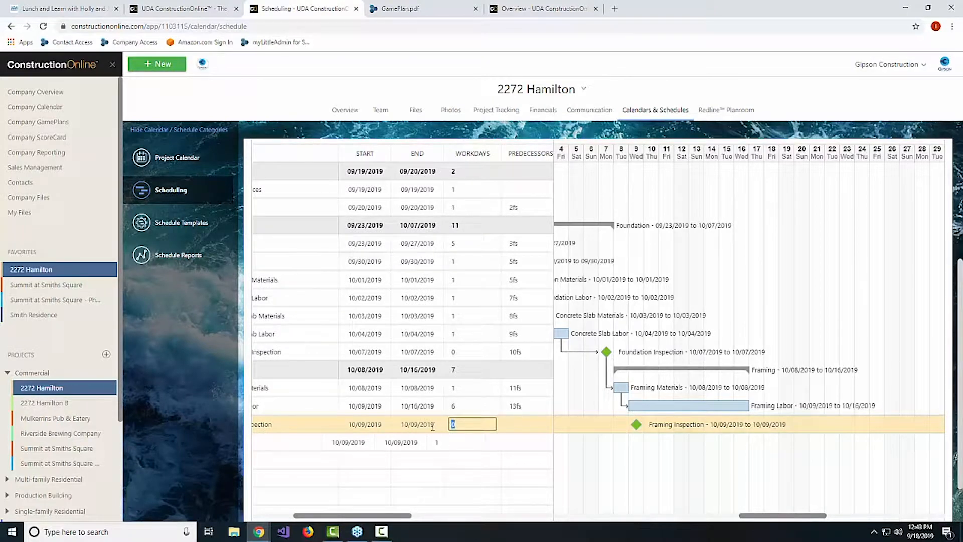
{"action": "mouse_move", "coordinate": [391, 516]}
{"action": "left_mouse_down"}
{"action": "mouse_move", "coordinate": [331, 528]}
{"action": "mouse_move", "coordinate": [394, 528]}
{"action": "left_mouse_up"}
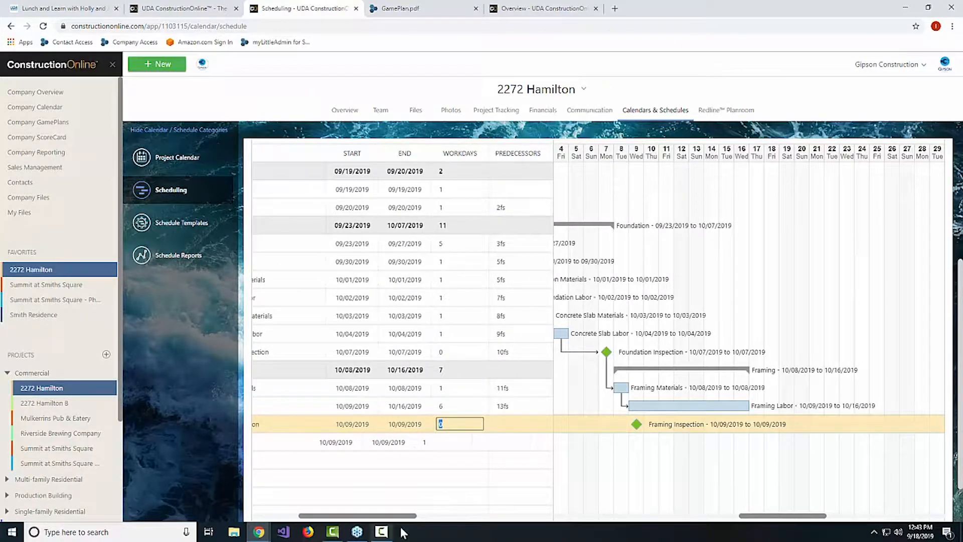
{"action": "type", "text": "14"}
Step: Check how the schedule tasks are laid out on the September 2019 project calendar
{"action": "scroll", "coordinate": [841, 323], "scroll_direction": "up", "scroll_amount": 4}
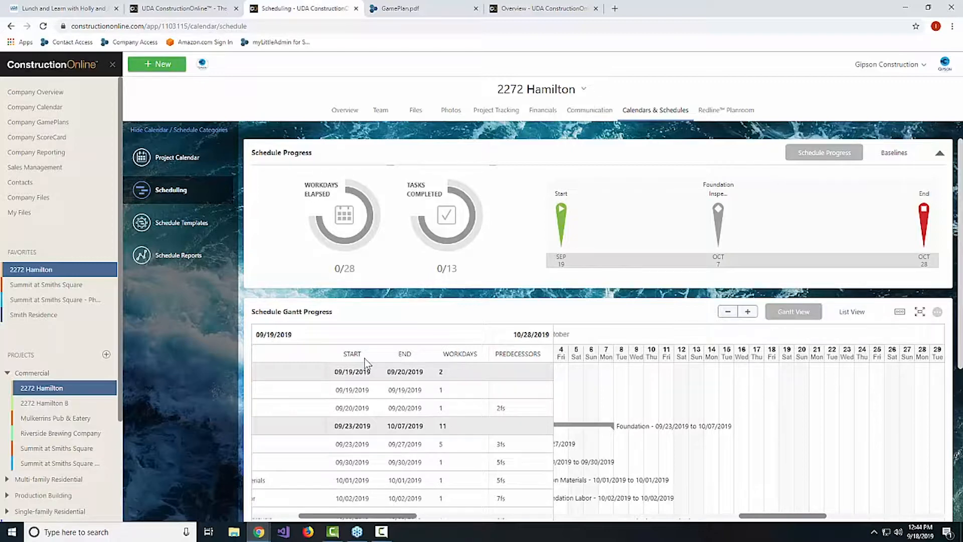
{"action": "left_click", "coordinate": [183, 160]}
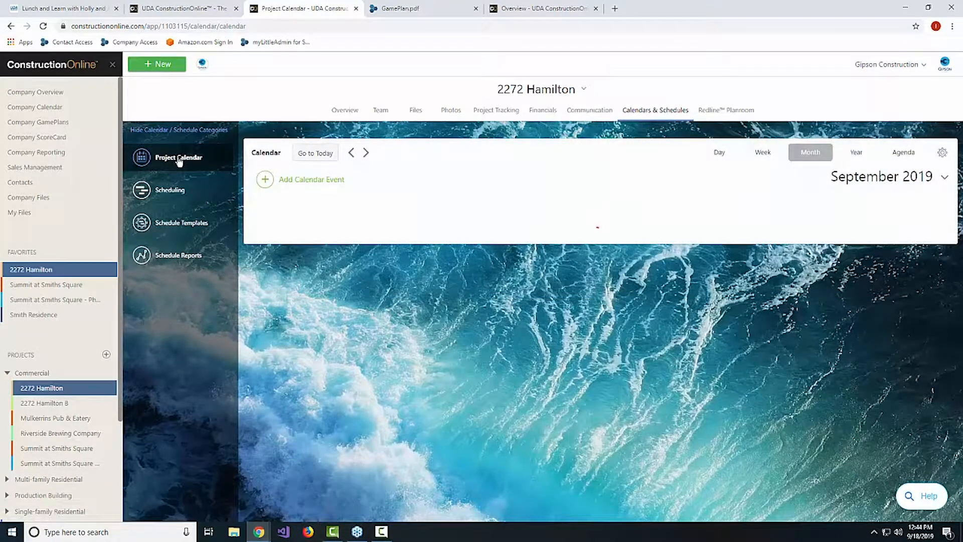
{"action": "scroll", "coordinate": [699, 426], "scroll_direction": "down", "scroll_amount": 3}
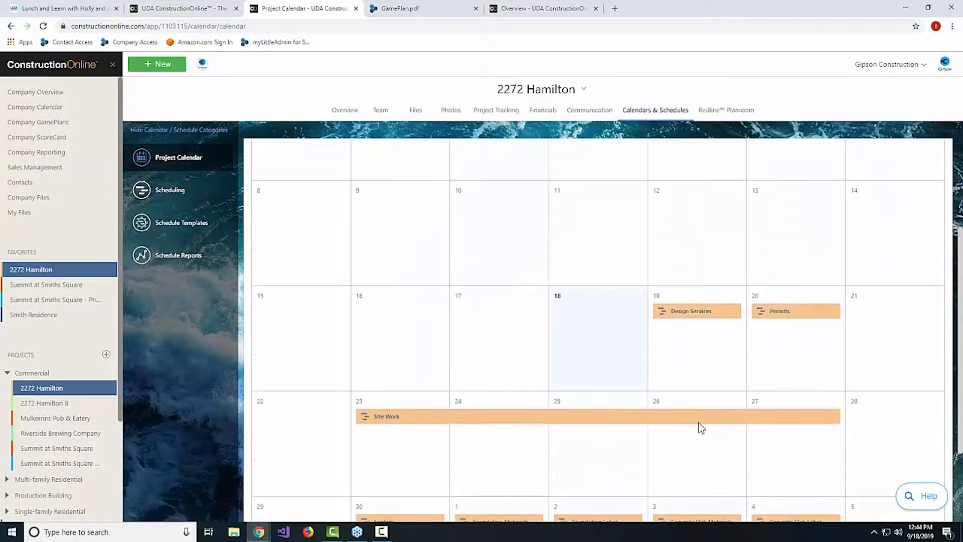
Step: Start a template from the 2272 Hamilton schedule and name it Master Residential Schedule Template
{"action": "left_click", "coordinate": [155, 199]}
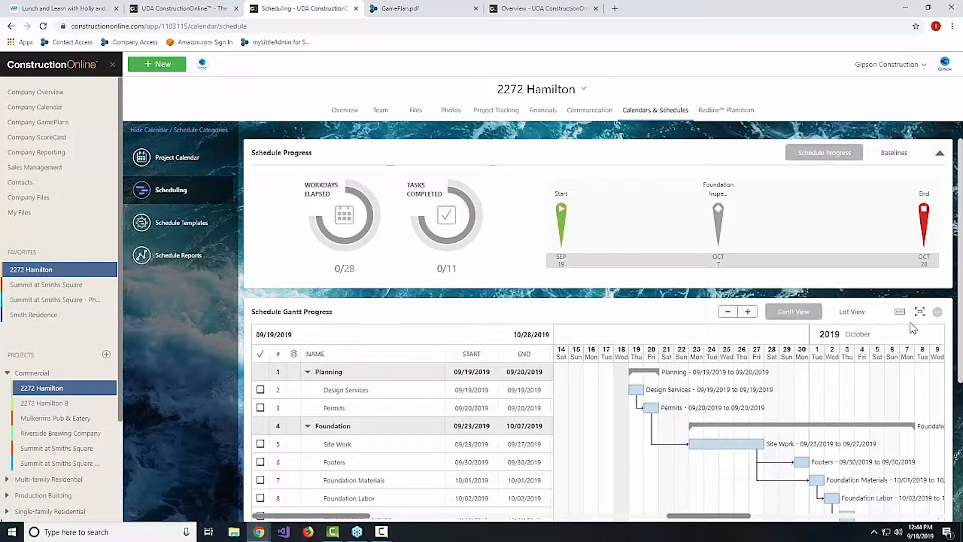
{"action": "left_click", "coordinate": [899, 315]}
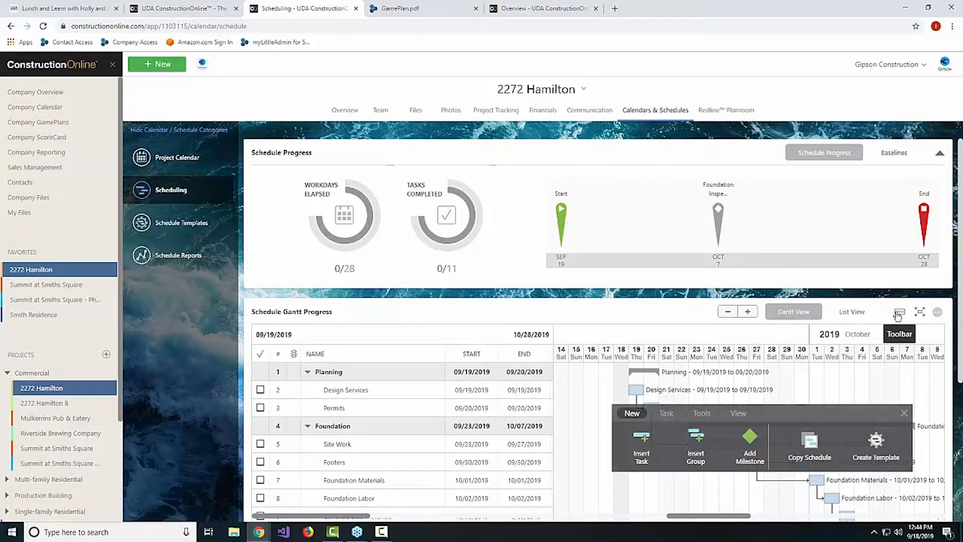
{"action": "left_click", "coordinate": [868, 454]}
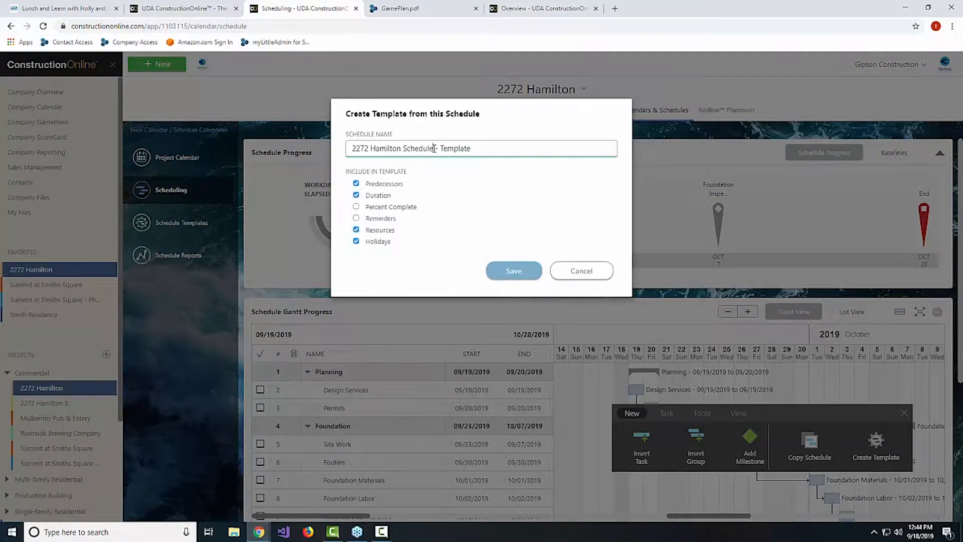
{"action": "left_click_drag", "start_coordinate": [434, 148], "coordinate": [292, 149]}
{"action": "type", "text": "Ma"}
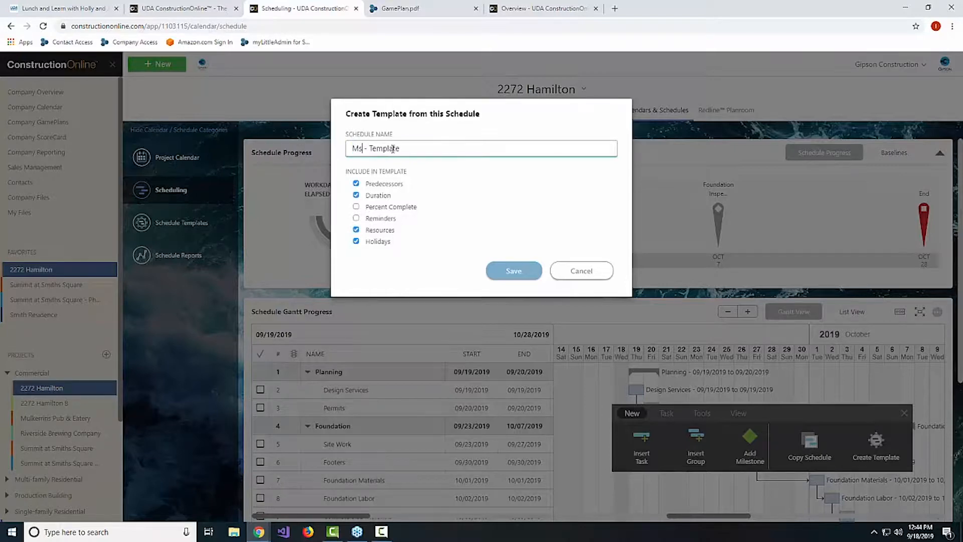
{"action": "type", "text": "ster RES"}
{"action": "key", "text": "BackSpace"}
{"action": "key", "text": "BackSpace"}
{"action": "type", "text": "esidential"}
{"action": "key", "text": "Delete"}
{"action": "key", "text": "Delete"}
{"action": "key", "text": "Delete"}
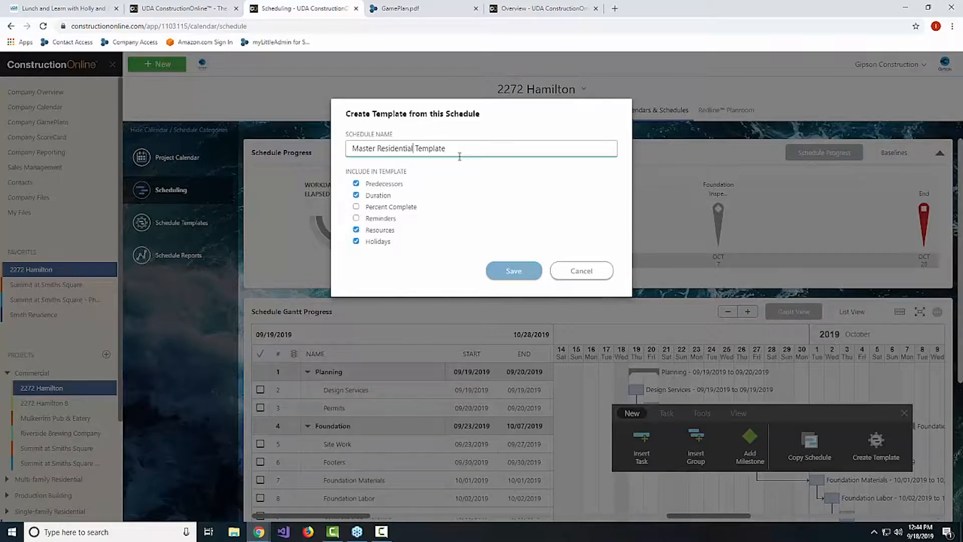
{"action": "type", "text": "Schedule"}
Step: Change the new template's name to Development Schedule Template and save it
{"action": "left_click_drag", "start_coordinate": [413, 149], "coordinate": [290, 127]}
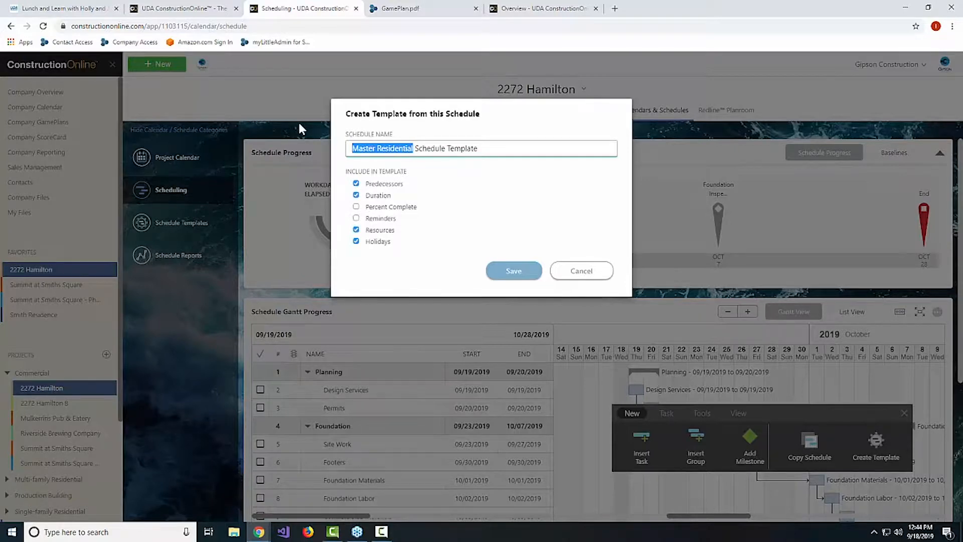
{"action": "type", "text": "De"}
{"action": "type", "text": "velopme"}
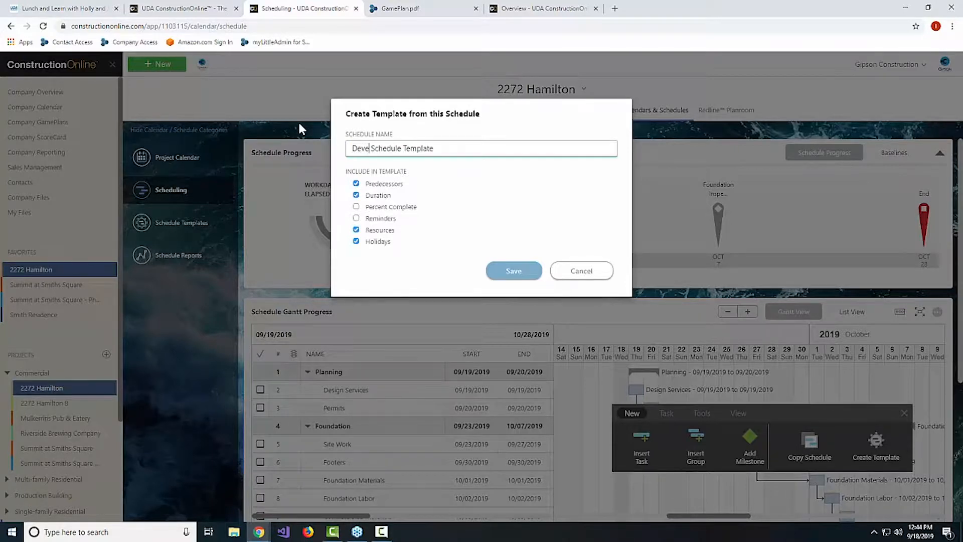
{"action": "type", "text": "nt"}
{"action": "left_click", "coordinate": [357, 230]}
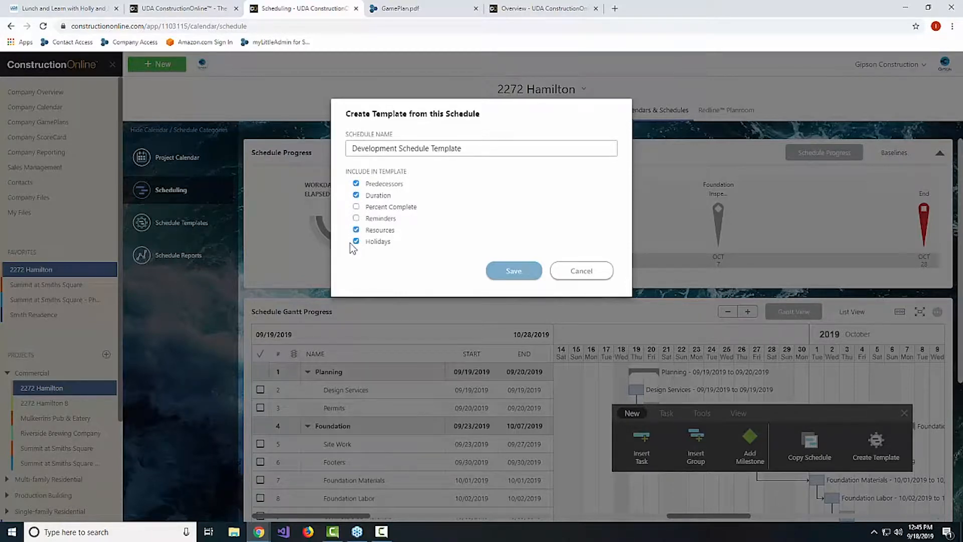
{"action": "left_click", "coordinate": [517, 274]}
{"action": "left_click", "coordinate": [519, 273]}
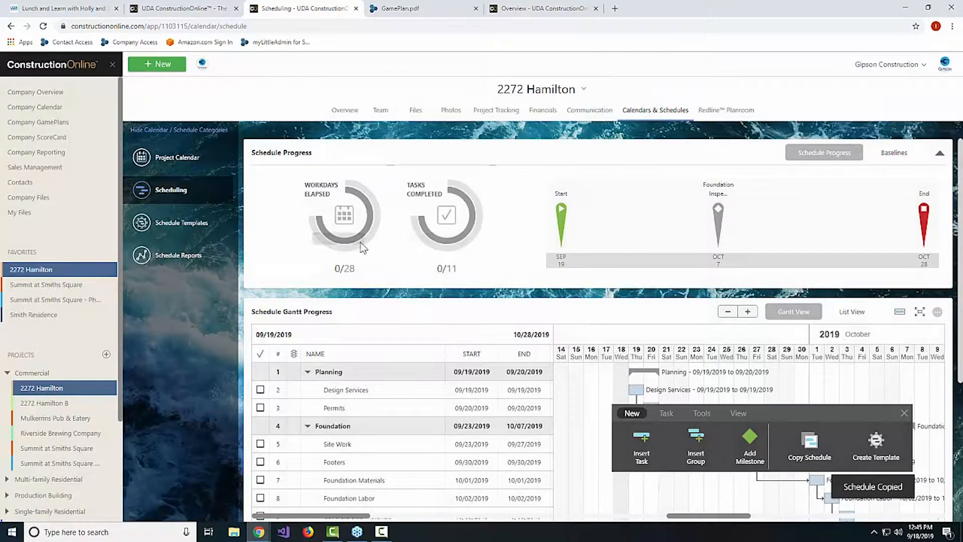
Step: Review the Development Schedule Template's details among the schedule templates and return to the 2272 Hamilton schedule
{"action": "left_click", "coordinate": [190, 224]}
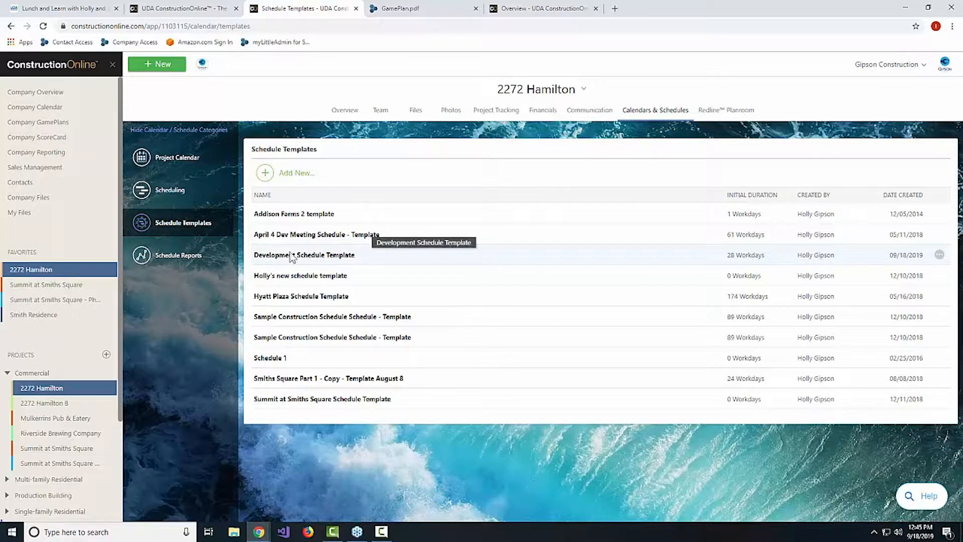
{"action": "left_click", "coordinate": [450, 250]}
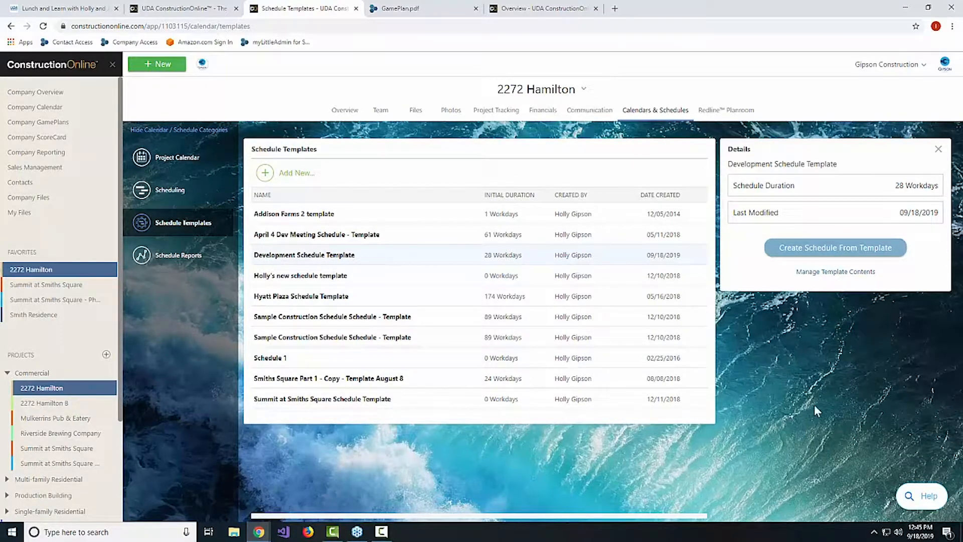
{"action": "left_click", "coordinate": [193, 189]}
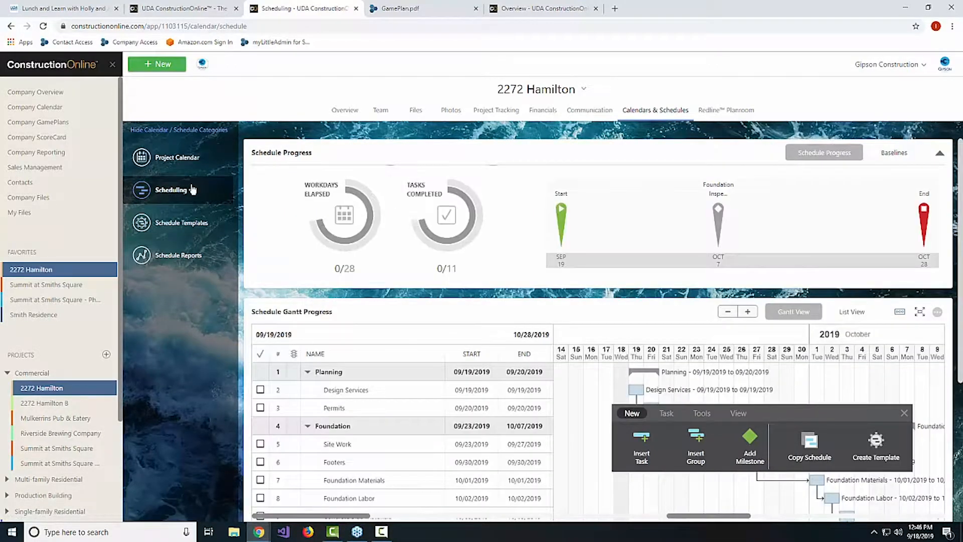
{"action": "scroll", "coordinate": [606, 294], "scroll_direction": "down", "scroll_amount": 2}
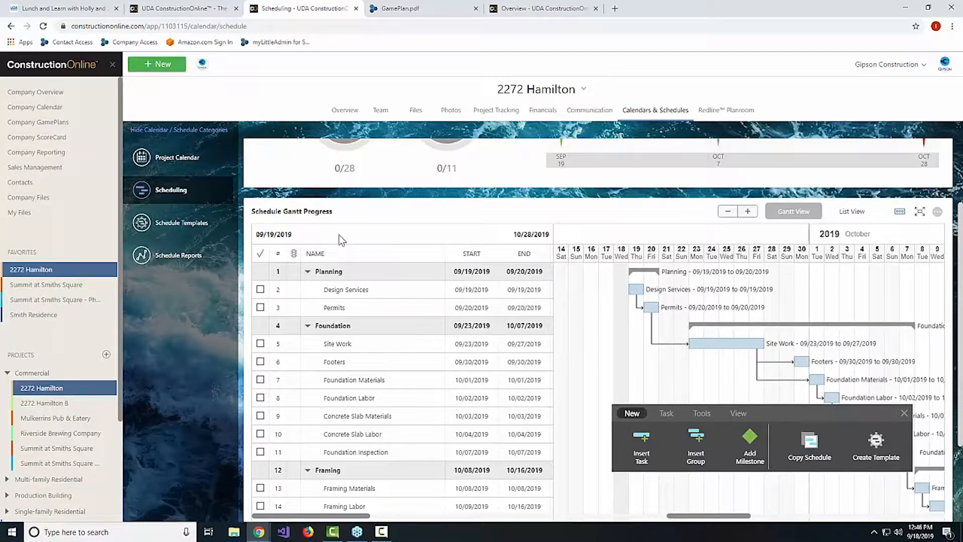
{"action": "scroll", "coordinate": [697, 282], "scroll_direction": "up", "scroll_amount": 2}
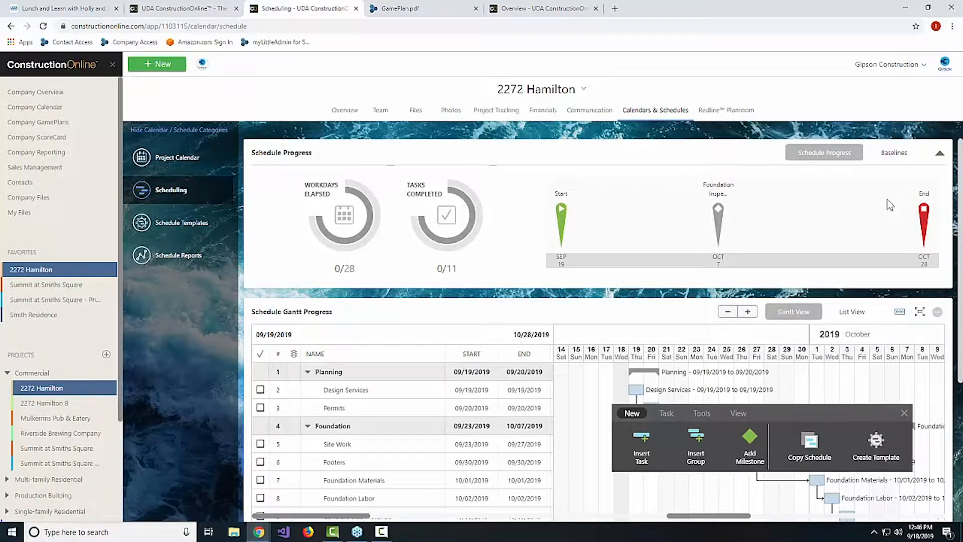
Step: Mark the Design Services and Permits tasks under Planning as complete
{"action": "left_click_drag", "start_coordinate": [873, 410], "coordinate": [326, 243]}
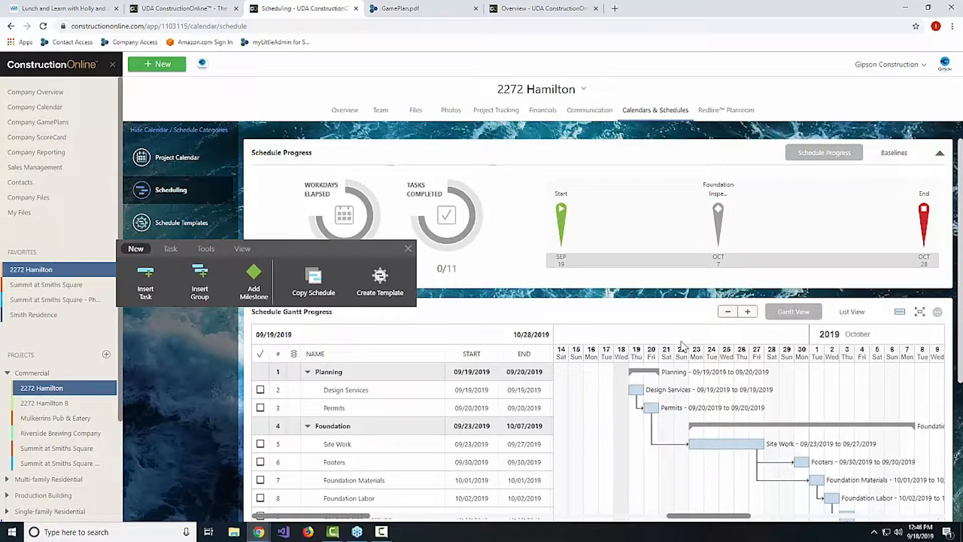
{"action": "left_click", "coordinate": [261, 391]}
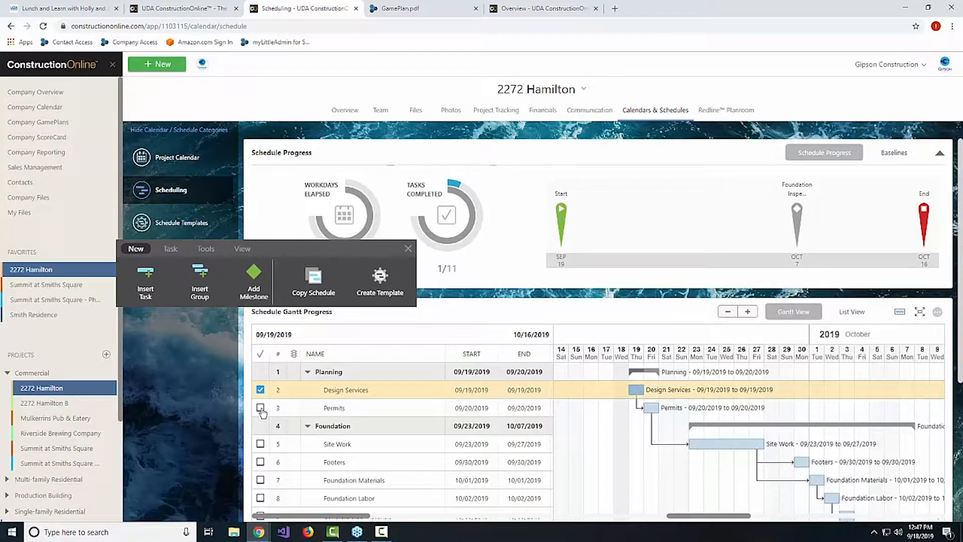
{"action": "left_click", "coordinate": [261, 408]}
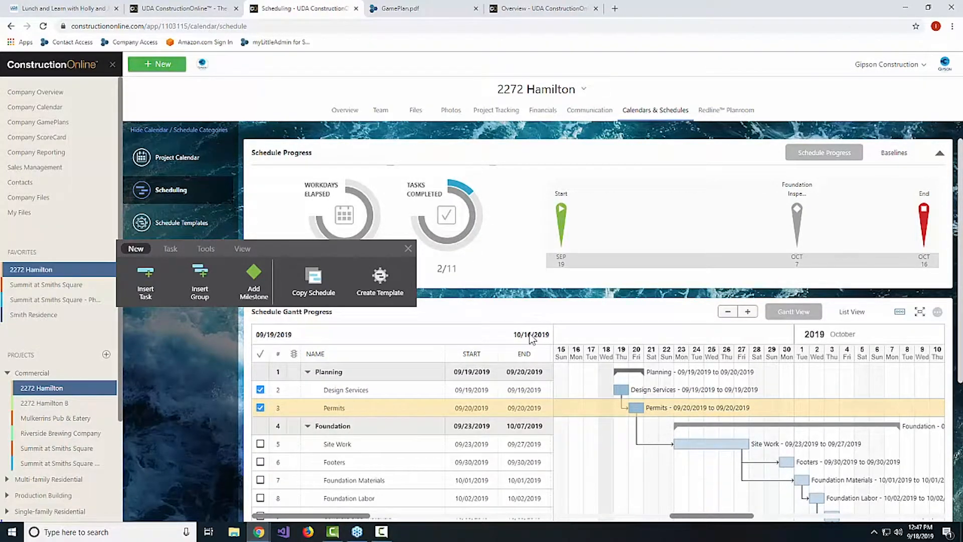
Step: Try marking the Site Work task under Foundation as complete, and clear its completion again
{"action": "scroll", "coordinate": [529, 335], "scroll_direction": "down", "scroll_amount": 1}
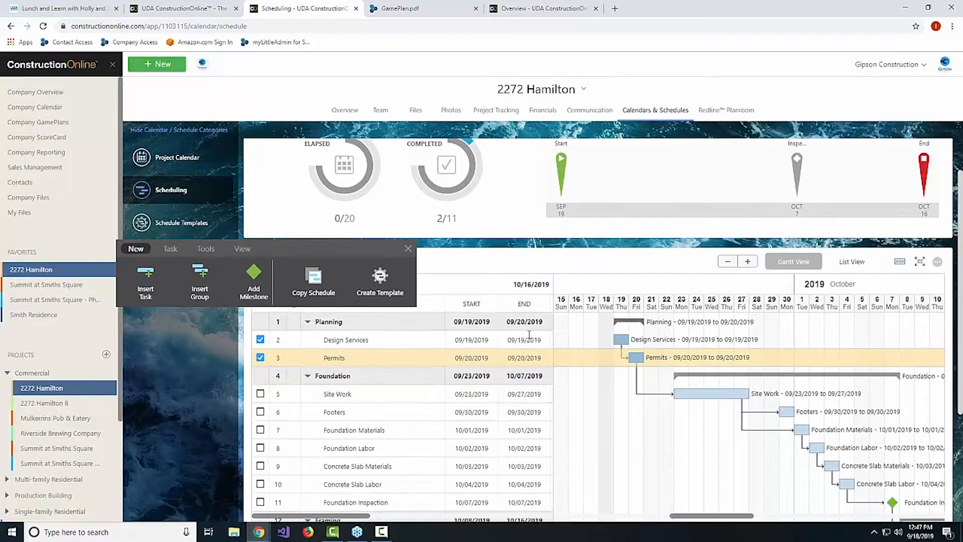
{"action": "left_click", "coordinate": [266, 393]}
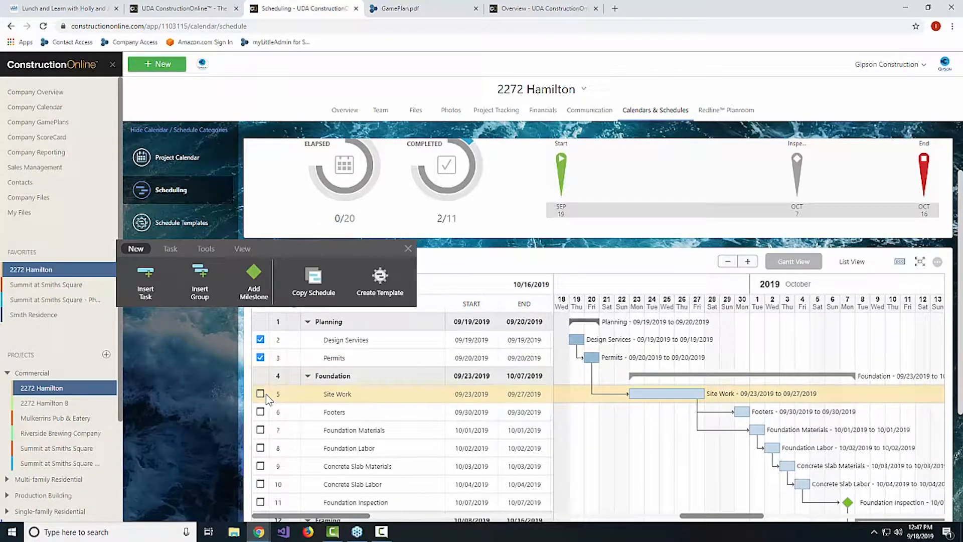
{"action": "left_click", "coordinate": [261, 395]}
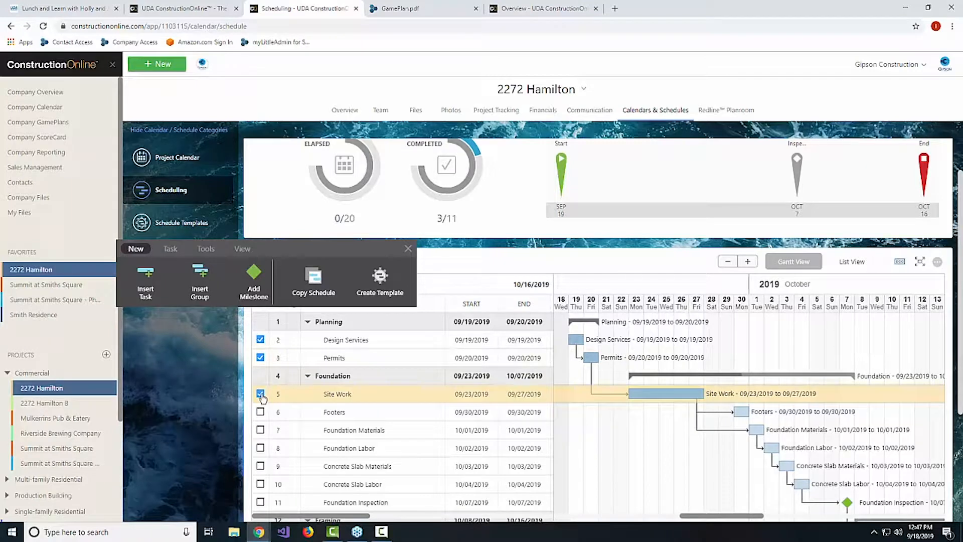
{"action": "left_click", "coordinate": [260, 394]}
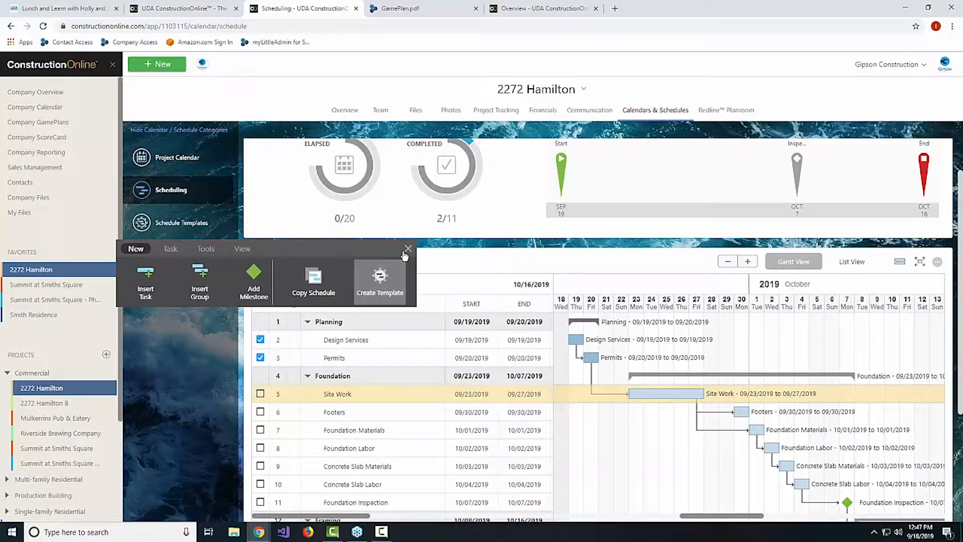
Step: Create a new baseline for the 2272 Hamilton schedule with the label Starting
{"action": "left_click_drag", "start_coordinate": [377, 247], "coordinate": [953, 403]}
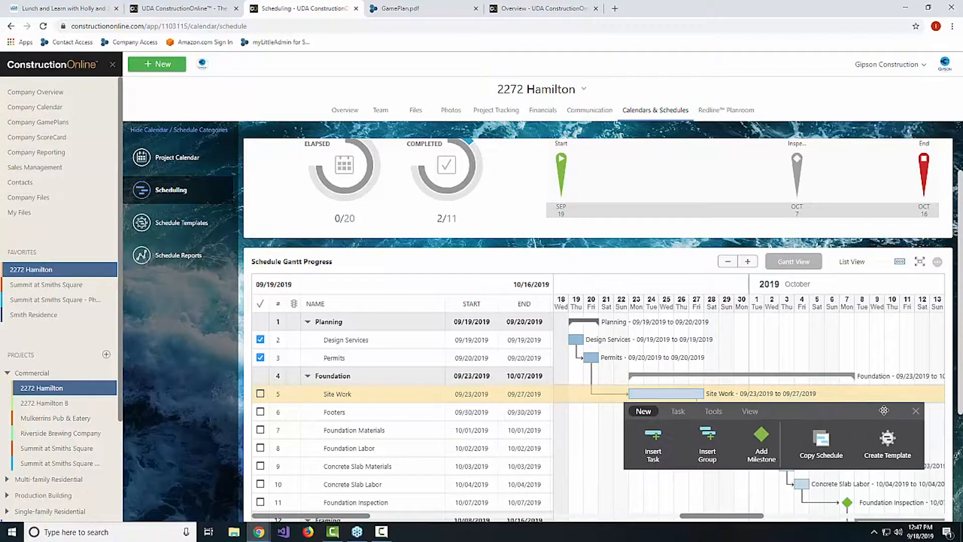
{"action": "scroll", "coordinate": [871, 260], "scroll_direction": "up", "scroll_amount": 1}
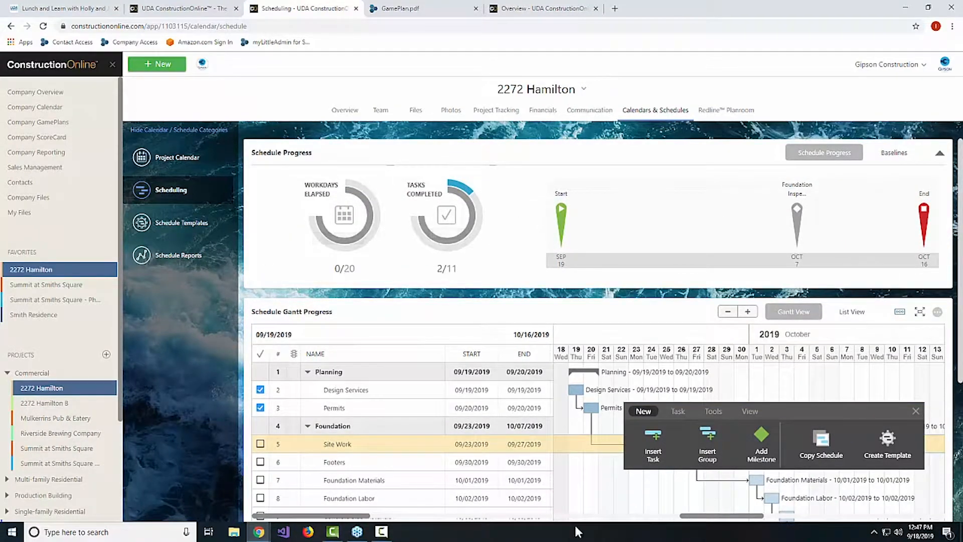
{"action": "left_click", "coordinate": [894, 152]}
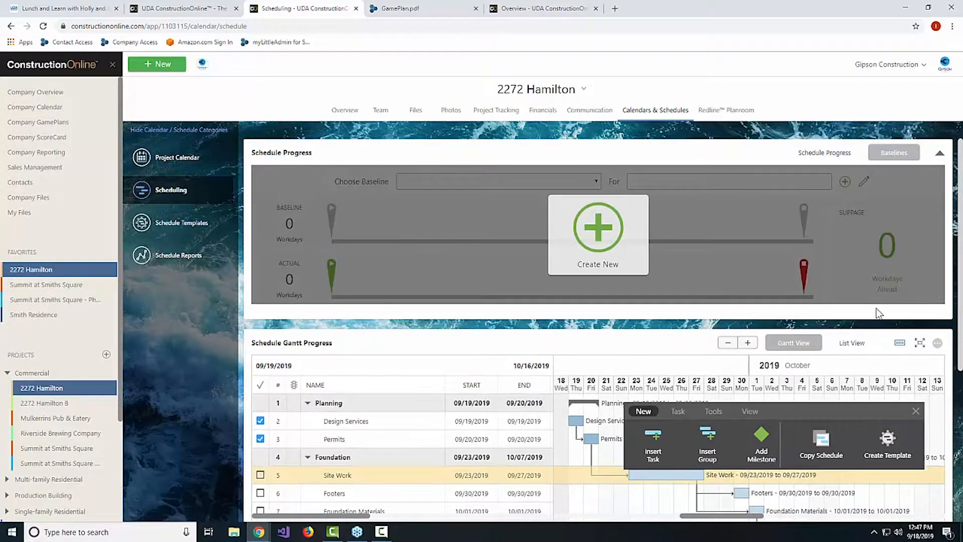
{"action": "left_click", "coordinate": [585, 231]}
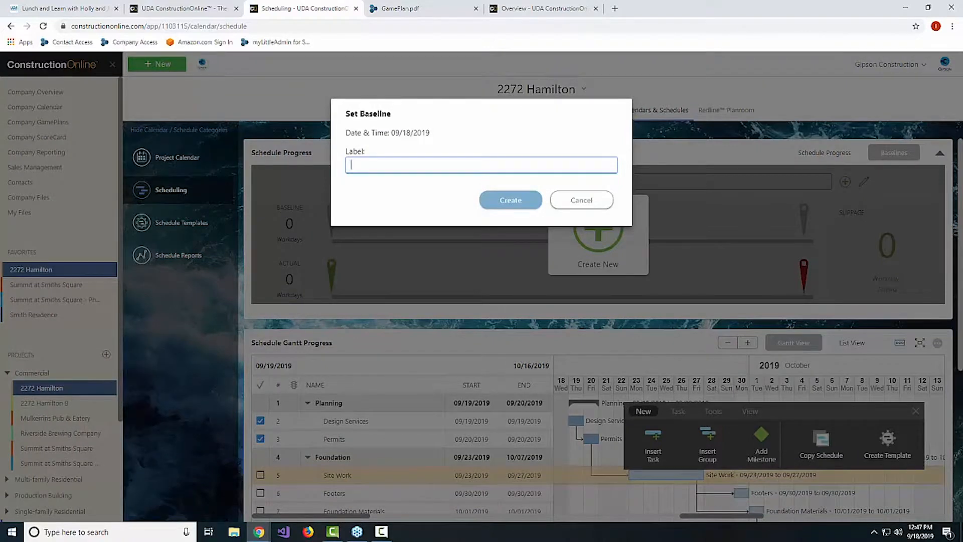
{"action": "type", "text": "Starting"}
{"action": "left_click", "coordinate": [506, 202]}
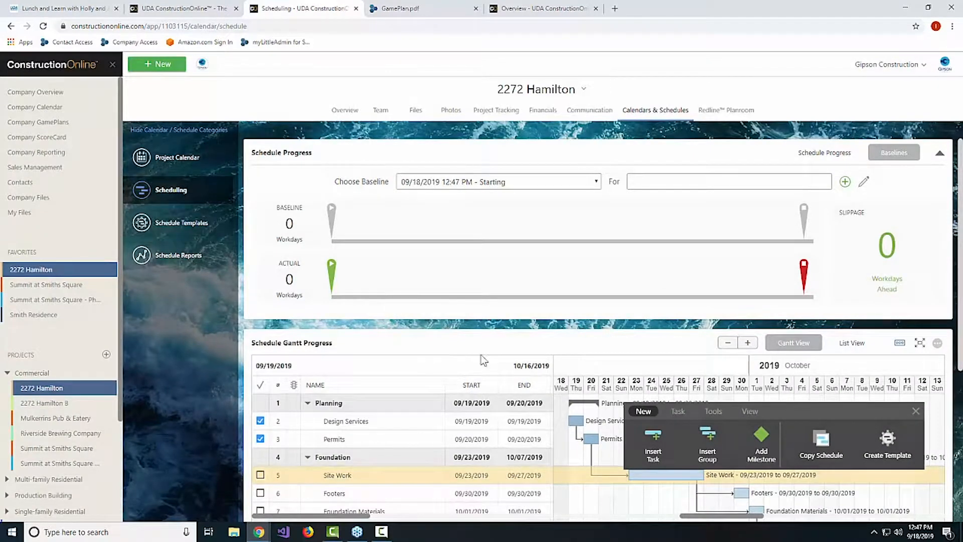
Step: Reschedule the Permits task to 09/25/2019 and the Site Work task to start on 09/30/2019 in the Gantt chart
{"action": "scroll", "coordinate": [455, 355], "scroll_direction": "down", "scroll_amount": 3}
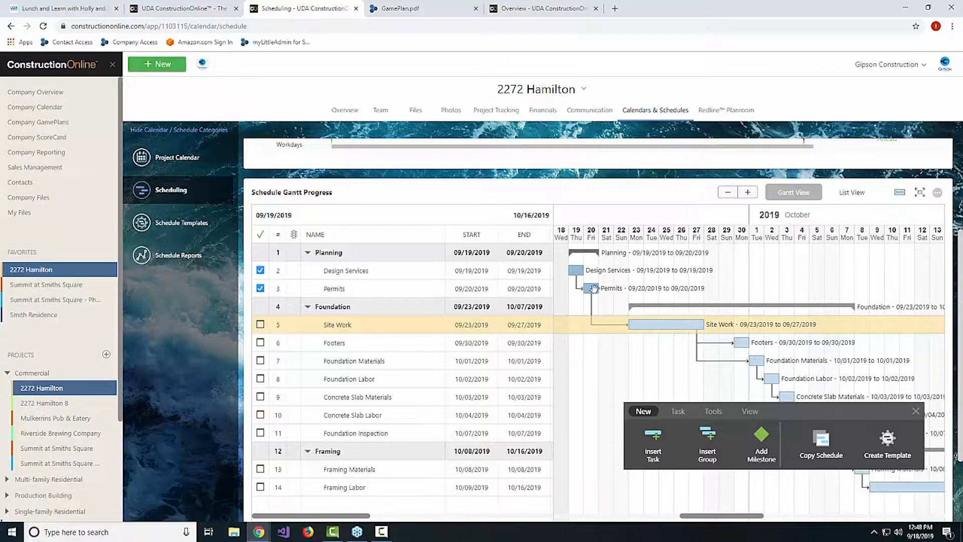
{"action": "left_click", "coordinate": [576, 271]}
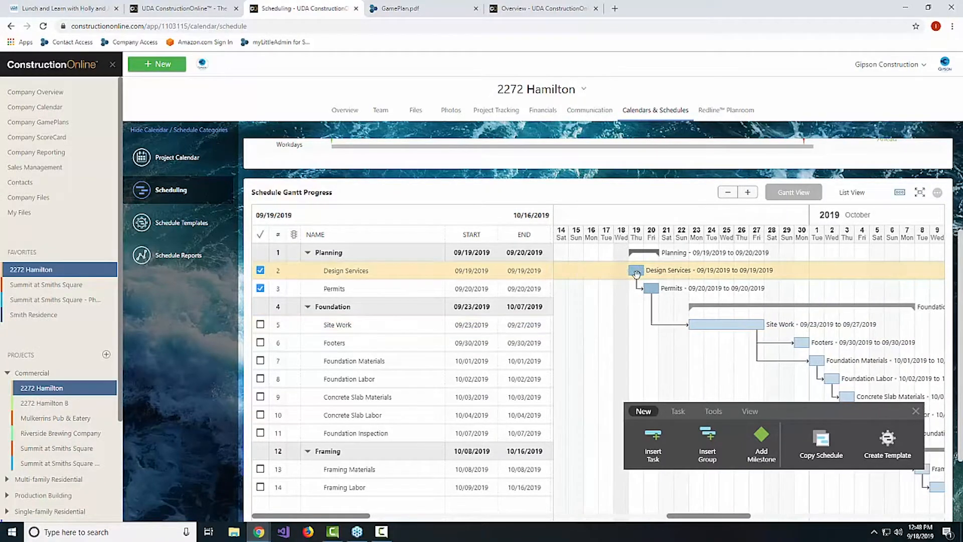
{"action": "left_click_drag", "start_coordinate": [656, 290], "coordinate": [733, 290]}
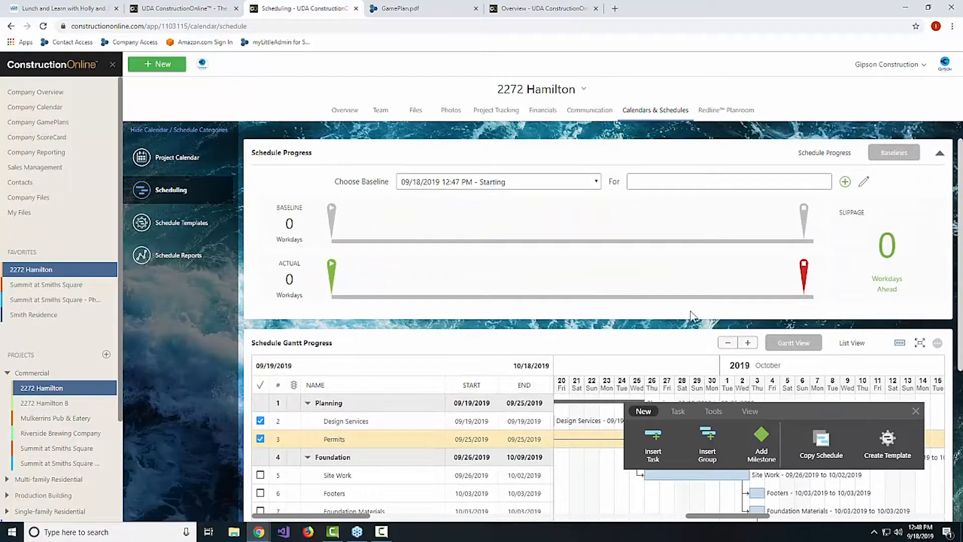
{"action": "scroll", "coordinate": [600, 388], "scroll_direction": "down", "scroll_amount": 3}
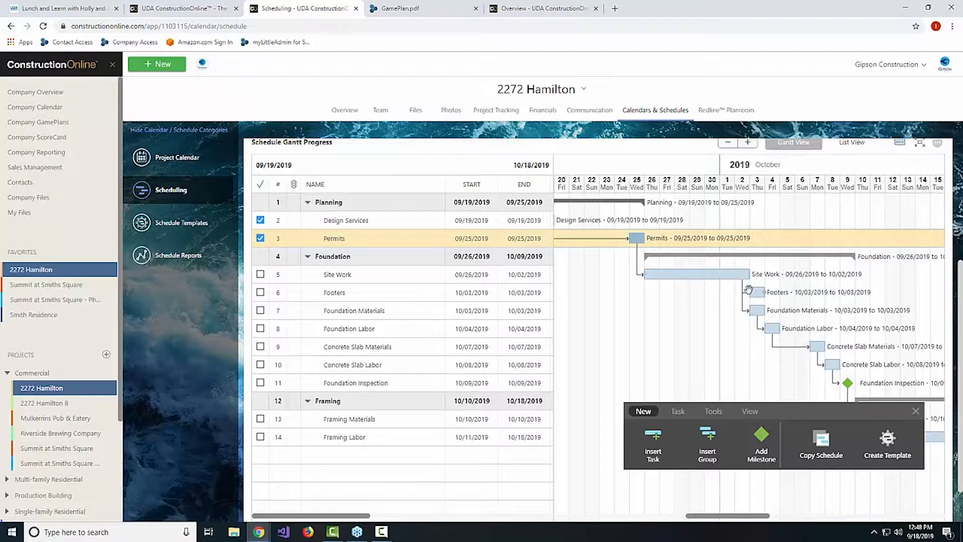
{"action": "left_click_drag", "start_coordinate": [748, 275], "coordinate": [781, 275]}
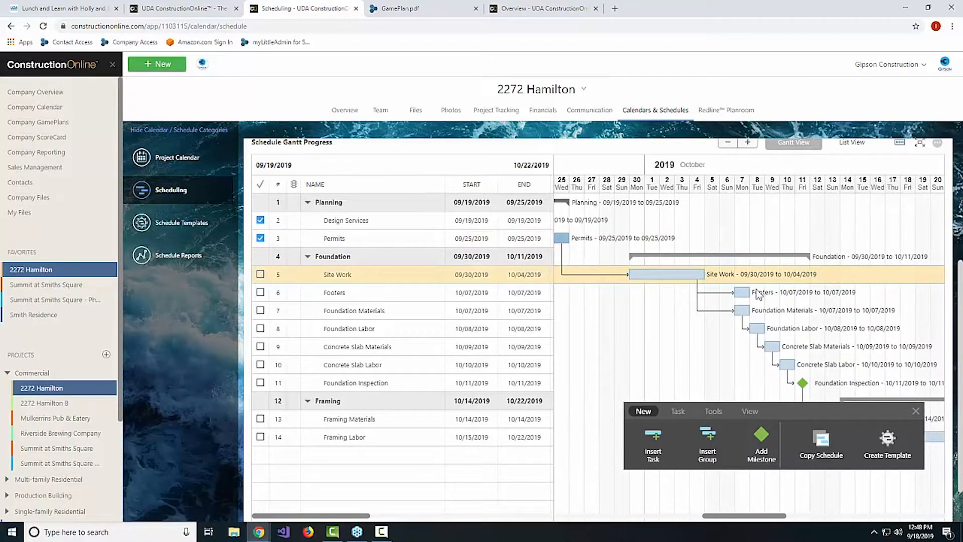
Step: Reschedule the Framing Materials task to 10/17/2019, moving the floating schedule toolbar out of the way
{"action": "left_click", "coordinate": [389, 419]}
{"action": "left_click_drag", "start_coordinate": [775, 409], "coordinate": [773, 475]}
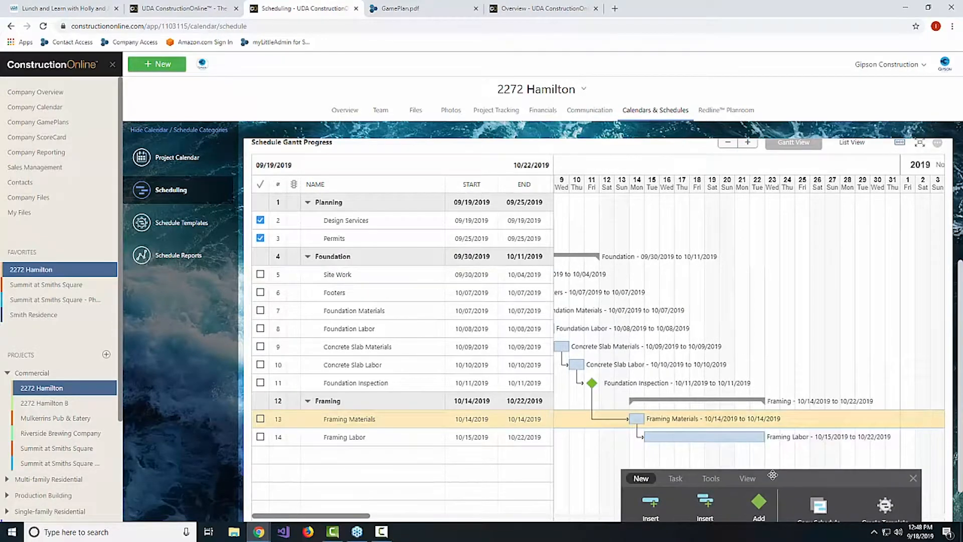
{"action": "left_click_drag", "start_coordinate": [632, 419], "coordinate": [676, 419]}
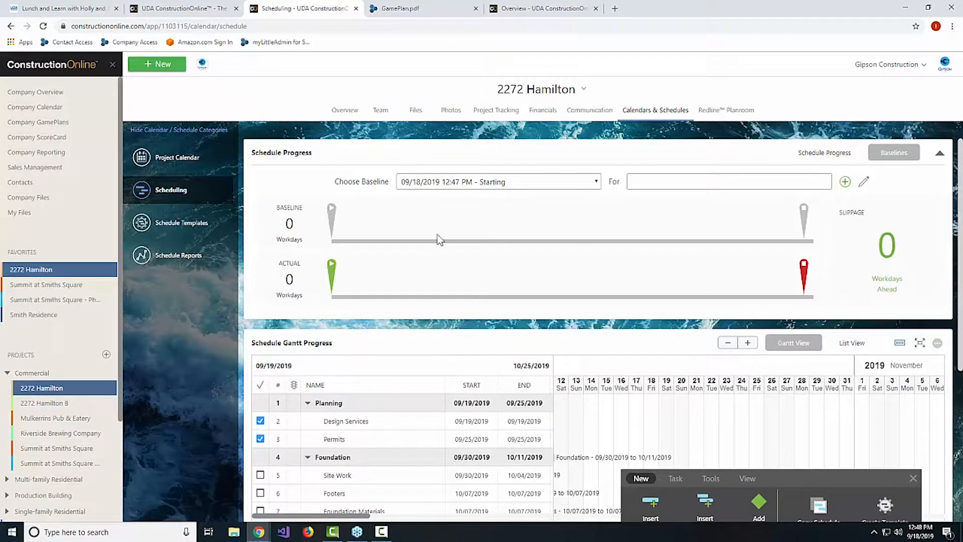
Step: Show the slippage of the Framing group against the Starting baseline
{"action": "left_click", "coordinate": [674, 186]}
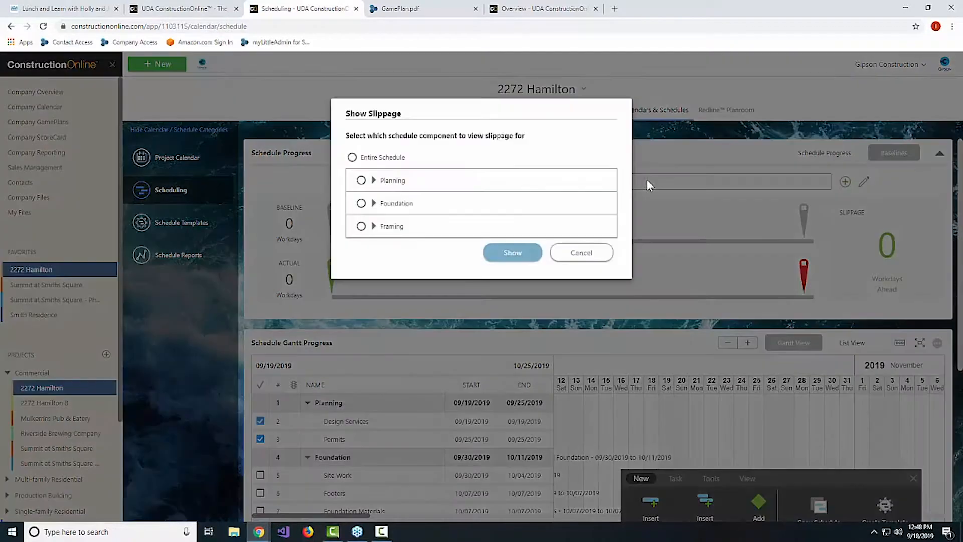
{"action": "left_click", "coordinate": [361, 226]}
{"action": "left_click", "coordinate": [512, 252]}
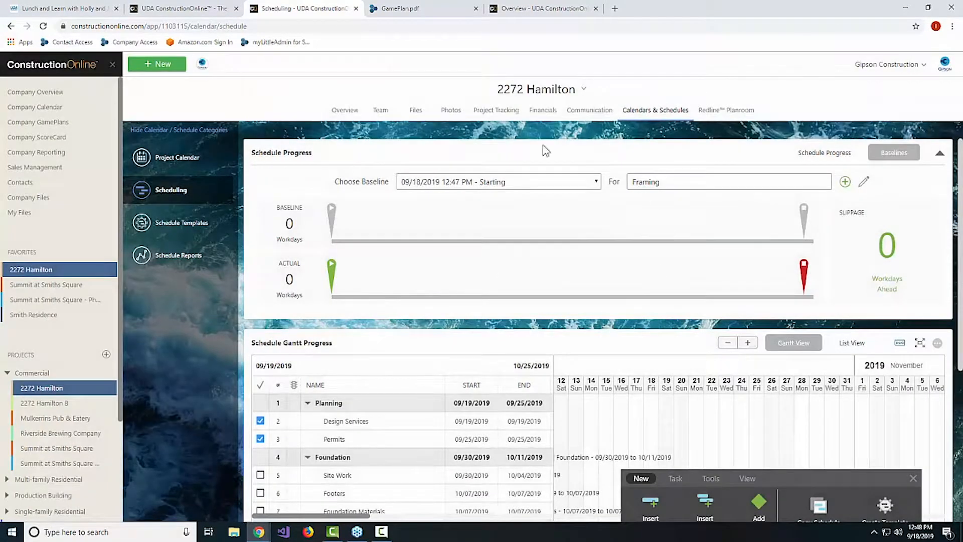
Step: Locate the Concrete Slab Materials task in the Gantt chart and switch the schedule to the list view
{"action": "scroll", "coordinate": [640, 306], "scroll_direction": "down", "scroll_amount": 3}
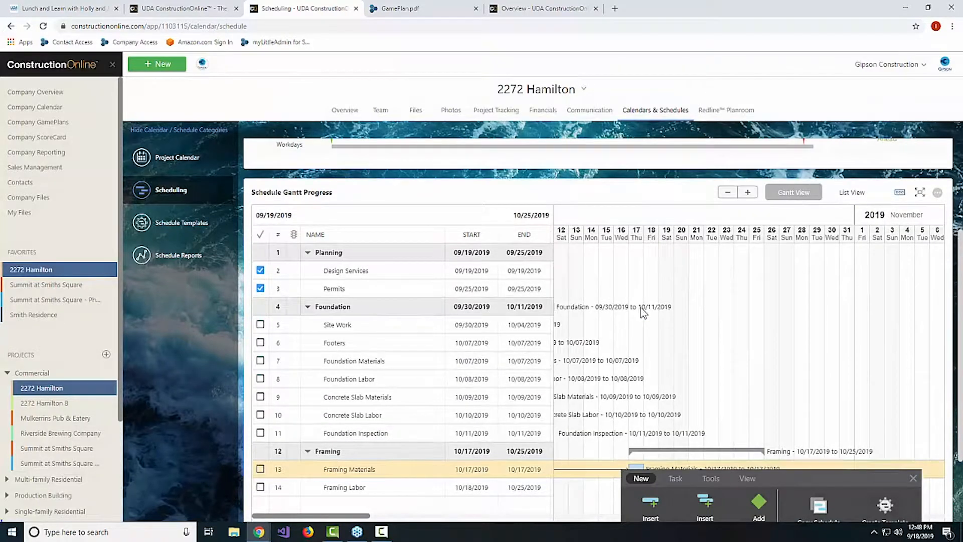
{"action": "left_click", "coordinate": [354, 396]}
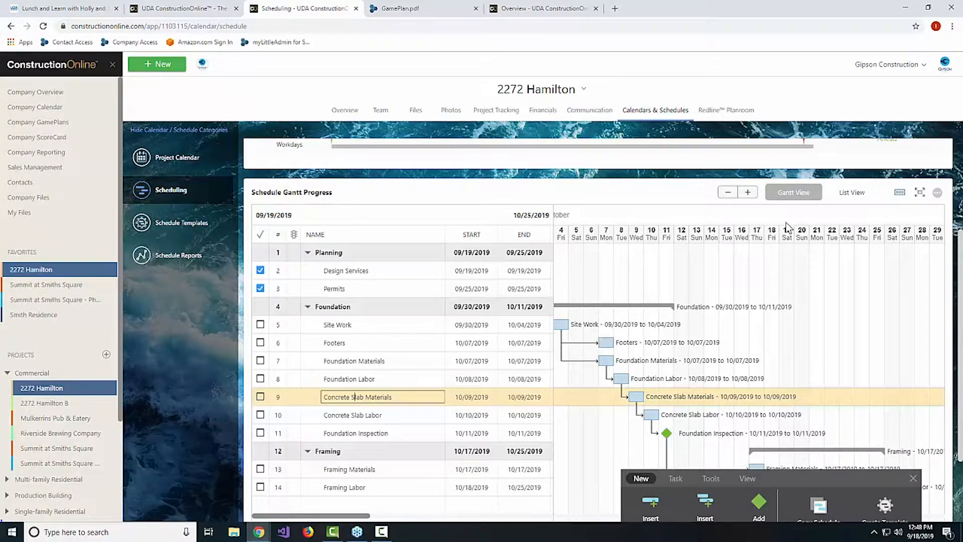
{"action": "left_click", "coordinate": [849, 195]}
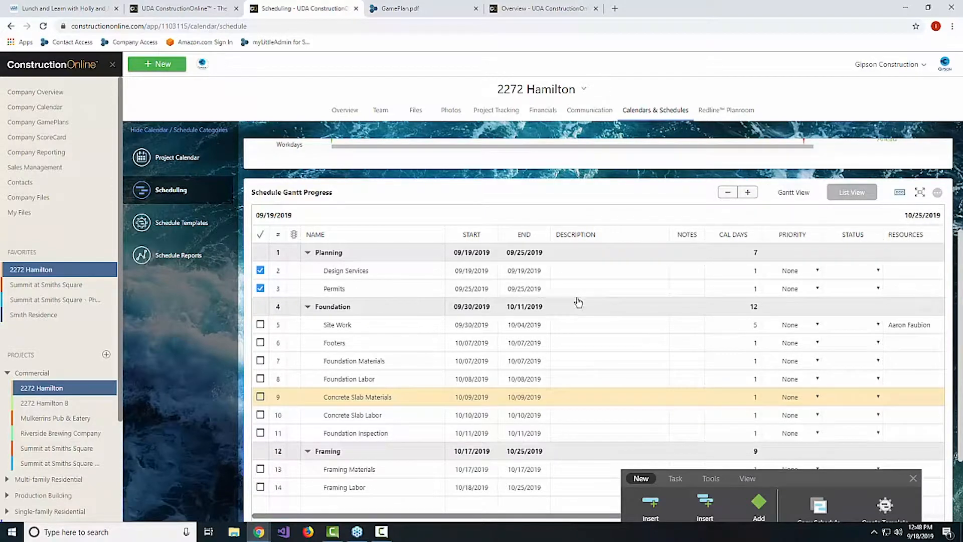
{"action": "left_click_drag", "start_coordinate": [791, 474], "coordinate": [820, 449]}
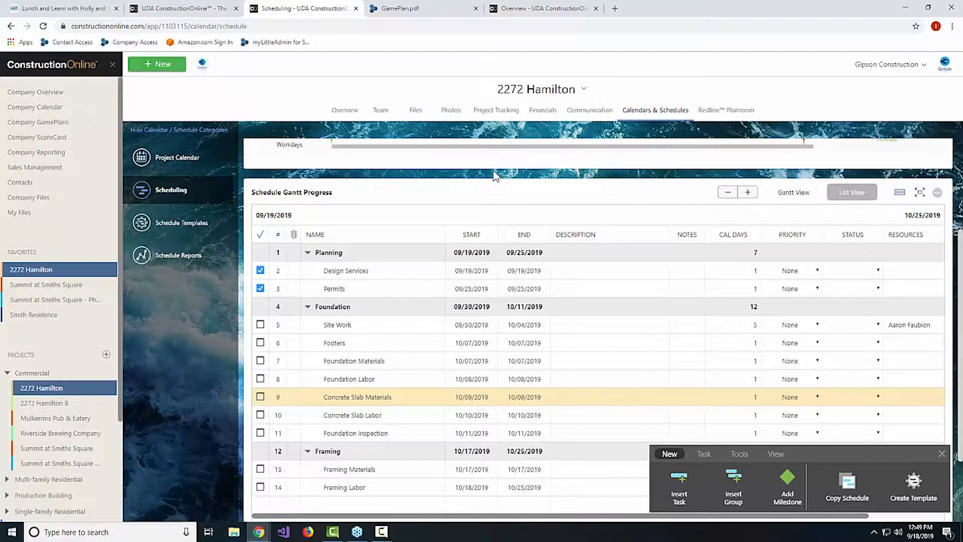
Step: Hide the calendar and schedule categories and show the Schedule Progress summary instead of the baselines
{"action": "left_click", "coordinate": [182, 131]}
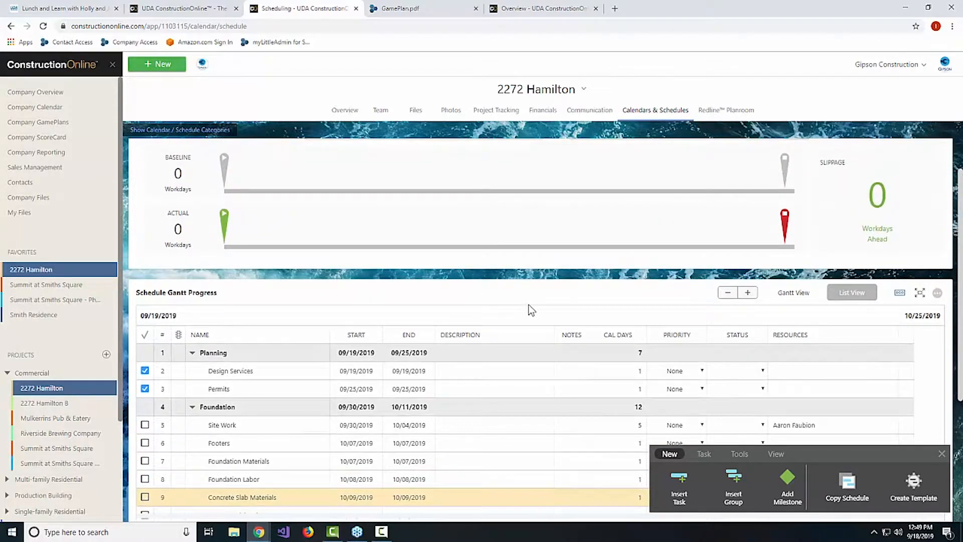
{"action": "left_click", "coordinate": [824, 148]}
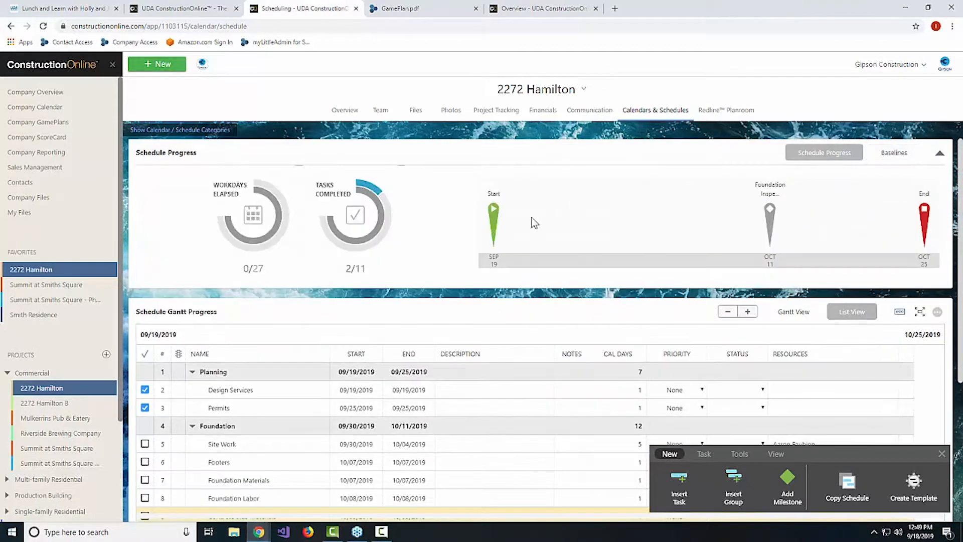
Step: Mark the Site Work task under Foundation as complete and set its status to Done
{"action": "scroll", "coordinate": [422, 337], "scroll_direction": "down", "scroll_amount": 3}
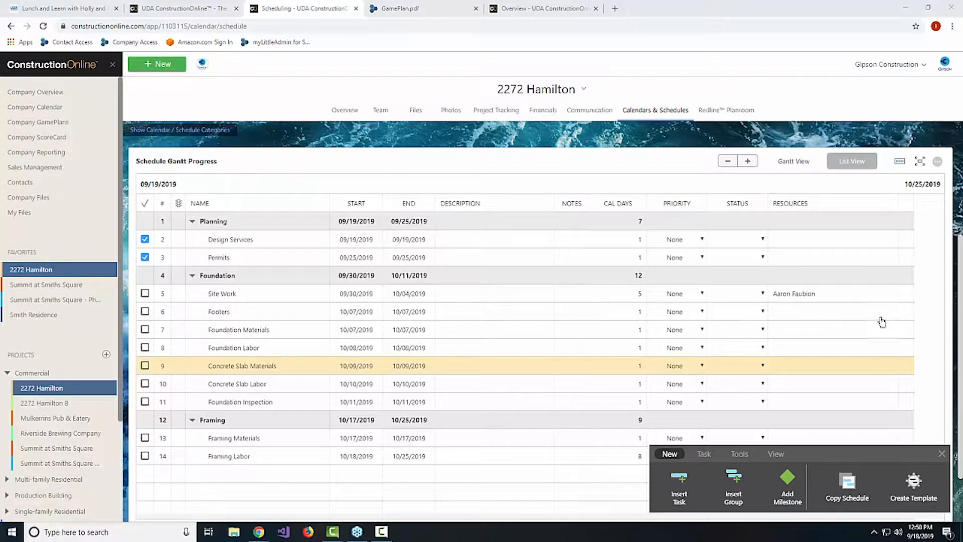
{"action": "left_click", "coordinate": [145, 294]}
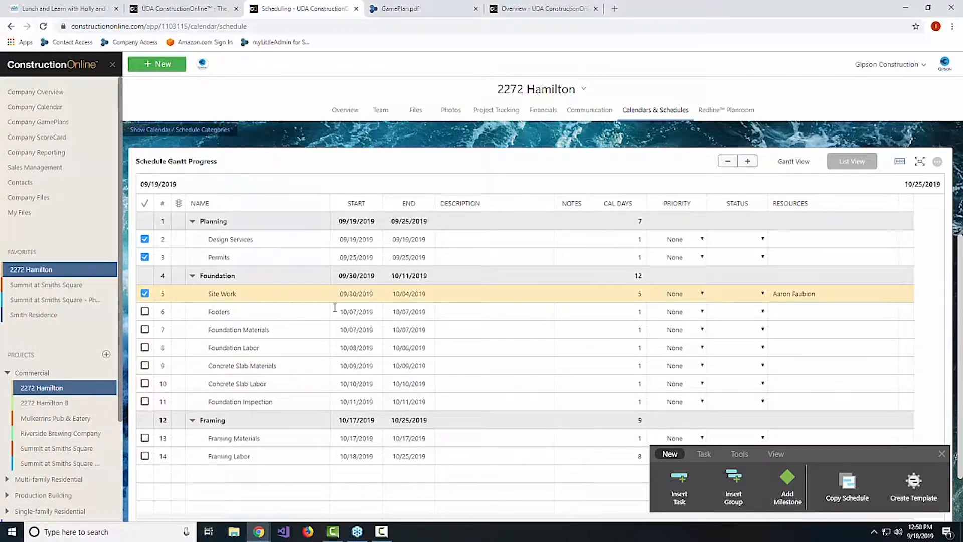
{"action": "left_click", "coordinate": [687, 294]}
{"action": "left_click", "coordinate": [695, 293]}
{"action": "left_click", "coordinate": [740, 293]}
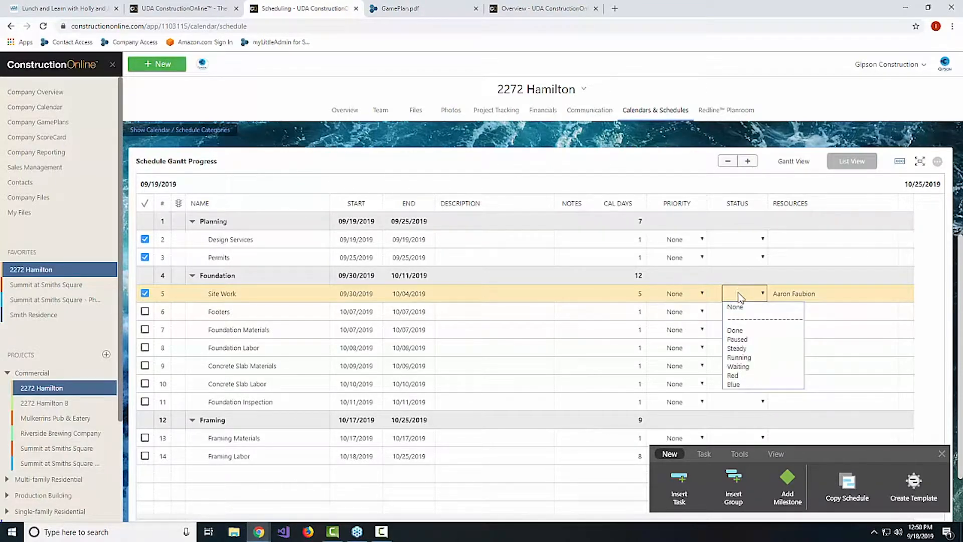
{"action": "left_click", "coordinate": [751, 350]}
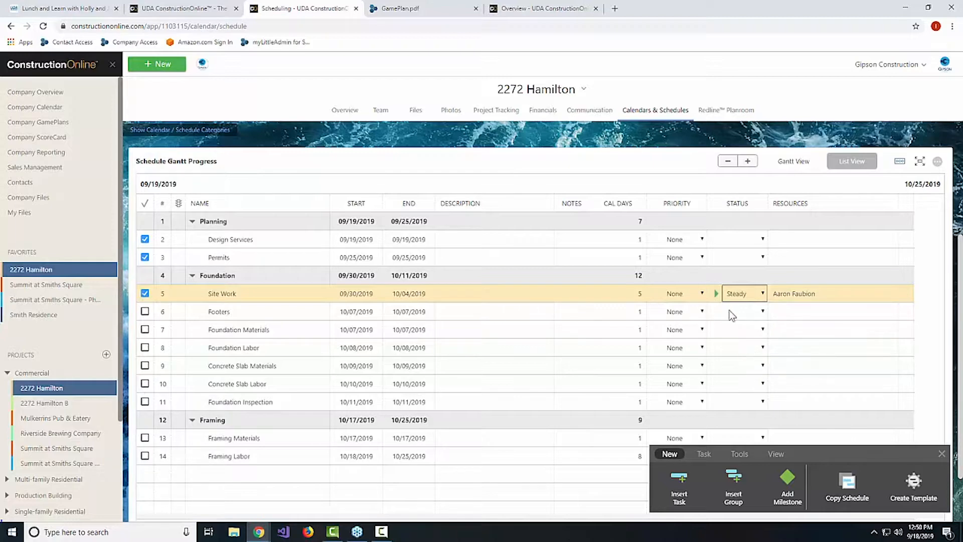
{"action": "left_click", "coordinate": [734, 296]}
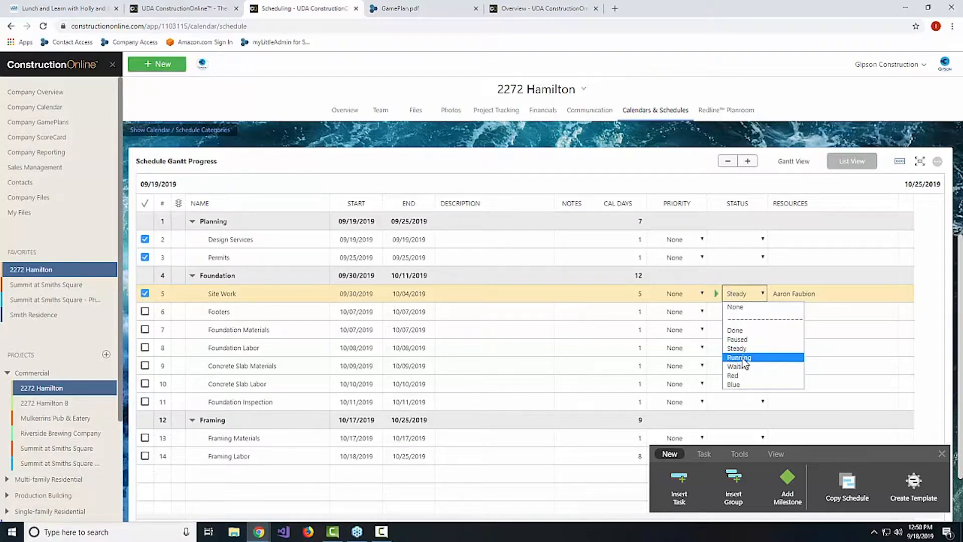
{"action": "left_click", "coordinate": [736, 330]}
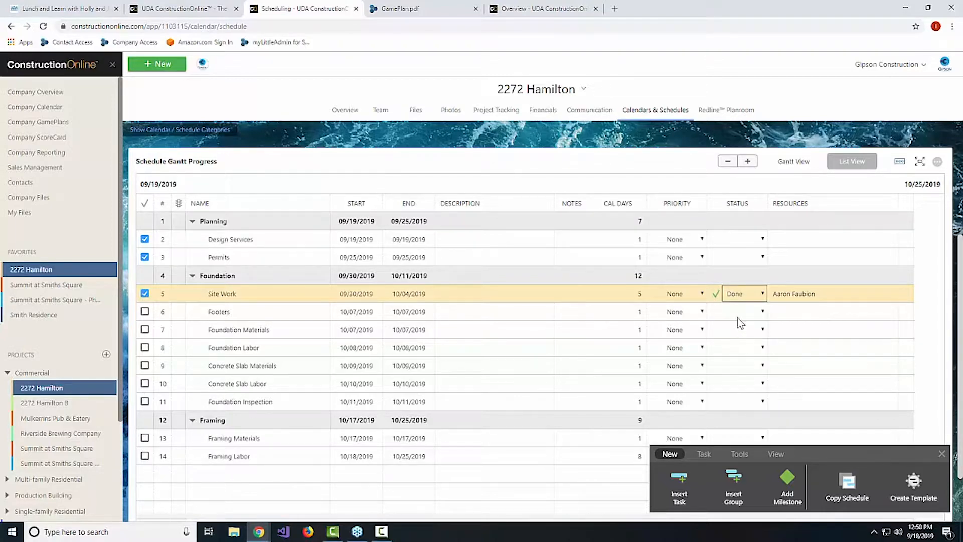
Step: Set the status of the Footers task to Steady and the Foundation Materials task to Paused
{"action": "left_click", "coordinate": [732, 314]}
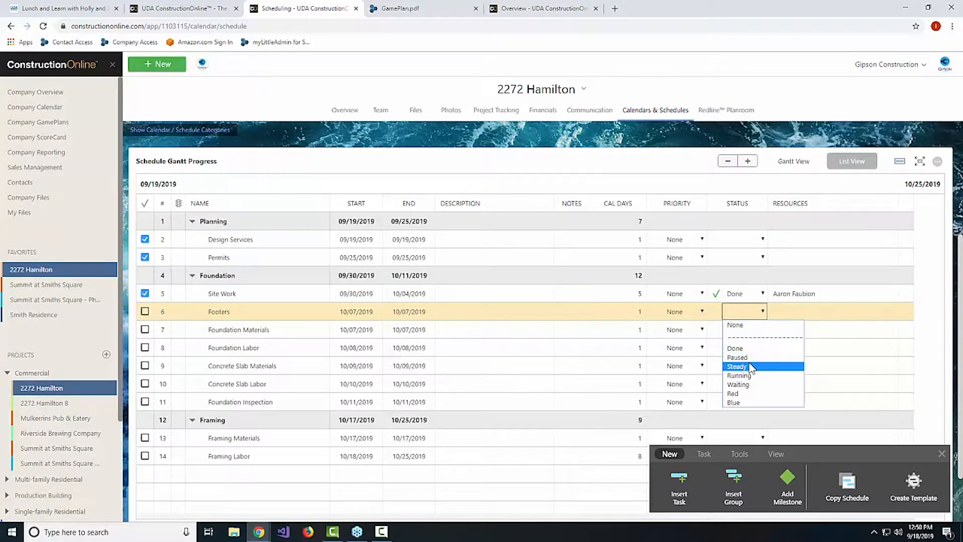
{"action": "left_click", "coordinate": [749, 363]}
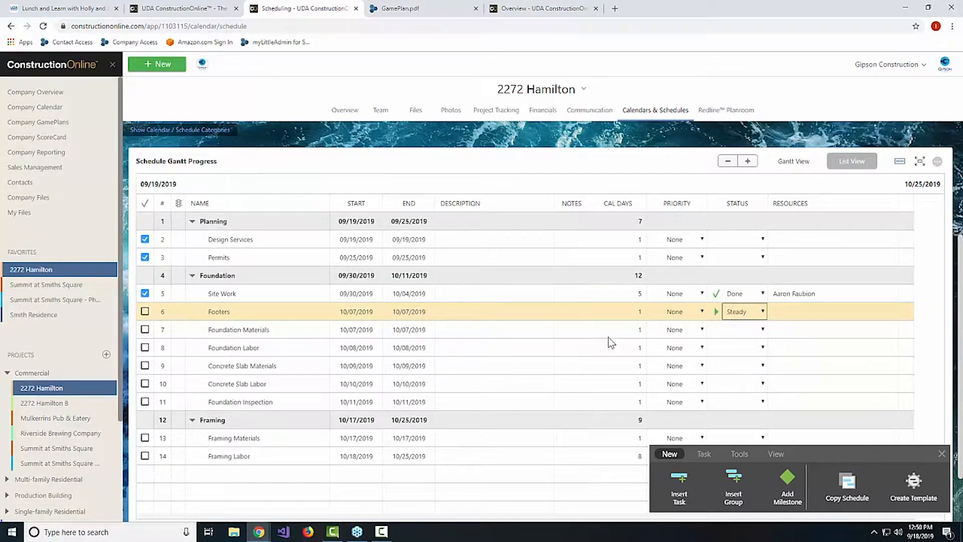
{"action": "left_click", "coordinate": [721, 331]}
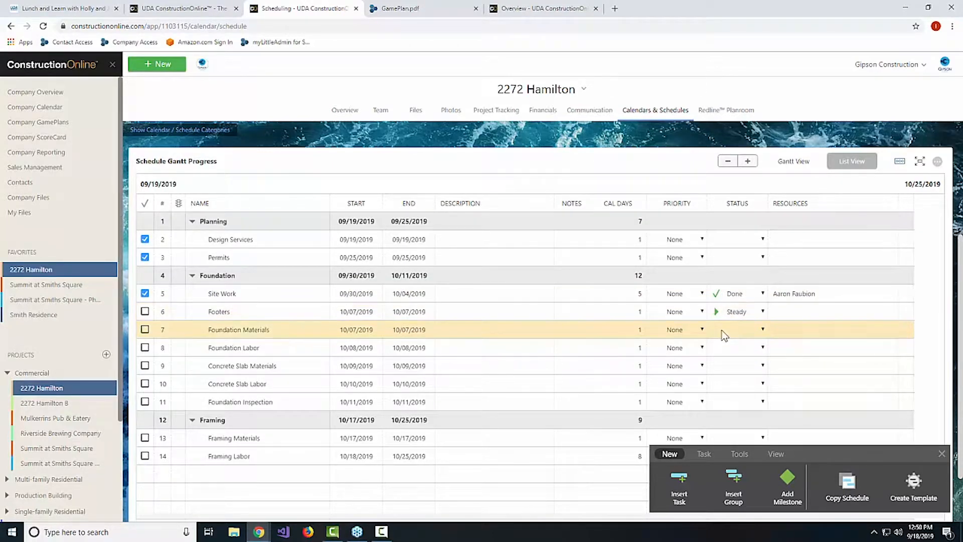
{"action": "left_click", "coordinate": [762, 331]}
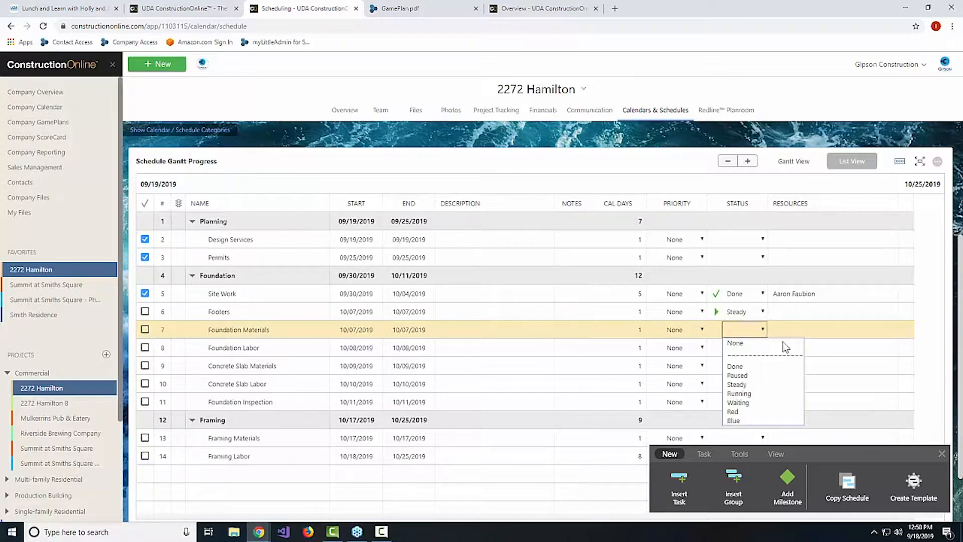
{"action": "left_click", "coordinate": [738, 375]}
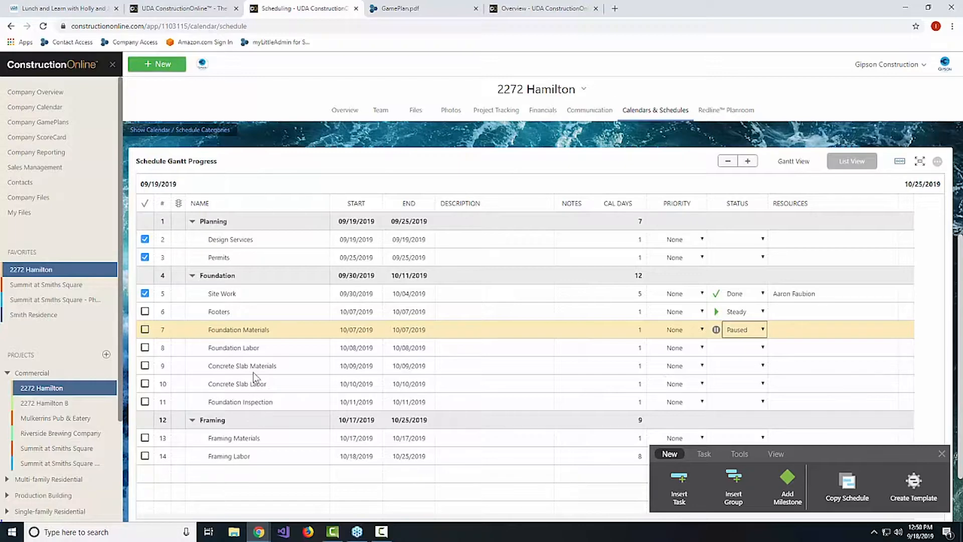
Step: Reload the 2272 Hamilton schedule page and close the GamePlan.pdf and Overview browser tabs
{"action": "right_click", "coordinate": [238, 208]}
{"action": "left_click", "coordinate": [219, 204]}
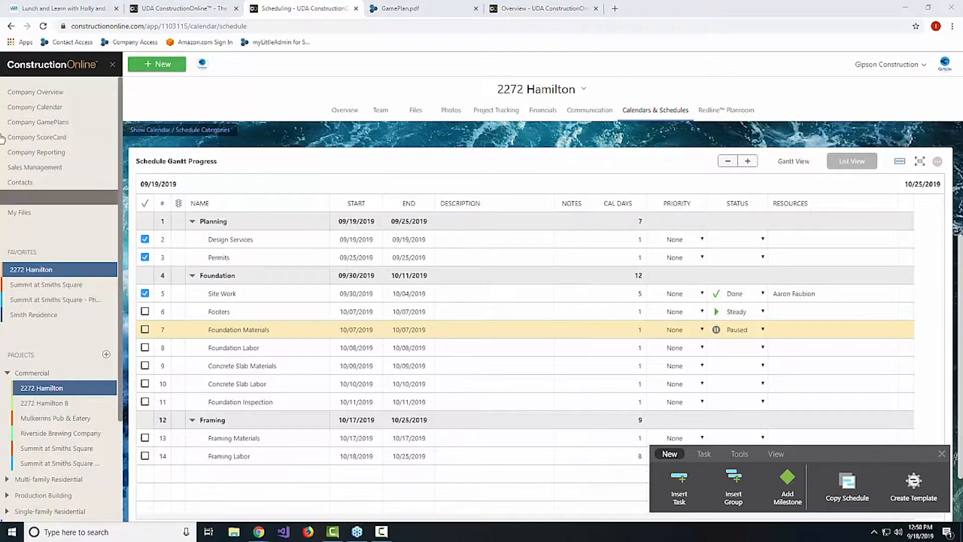
{"action": "left_click", "coordinate": [43, 26]}
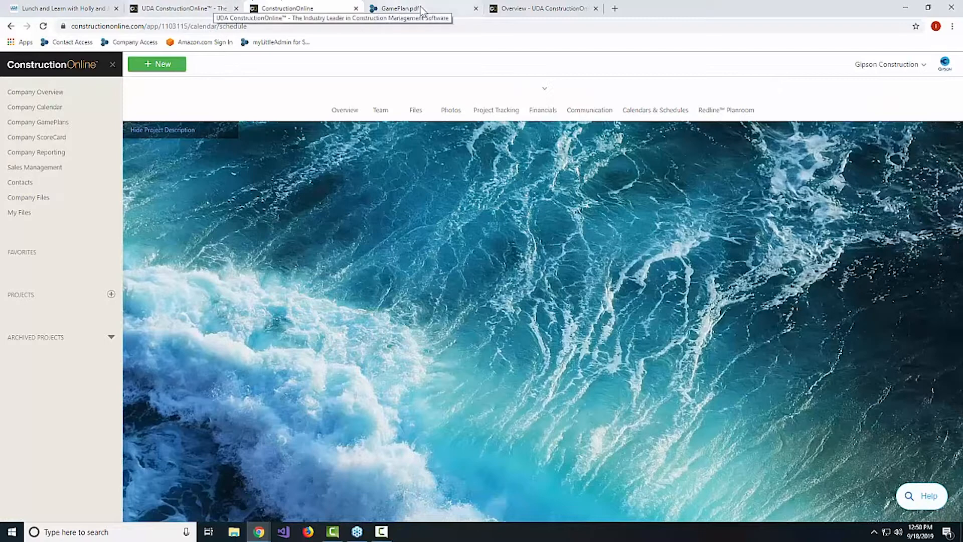
{"action": "left_click", "coordinate": [476, 9]}
{"action": "left_click", "coordinate": [475, 9]}
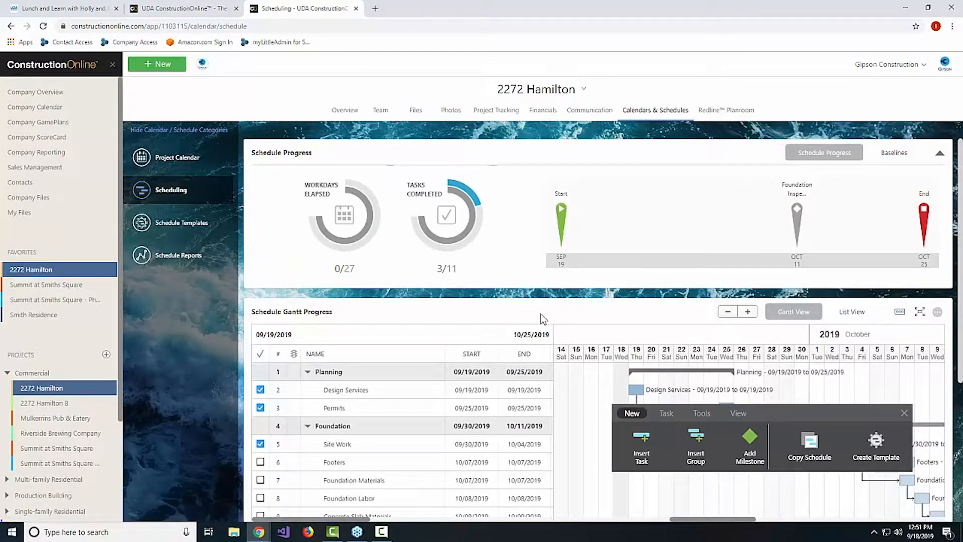
Step: Review the baselines and the schedule progress, and locate the Concrete Slab Materials task in the Gantt chart
{"action": "left_click", "coordinate": [895, 153]}
{"action": "left_click", "coordinate": [835, 153]}
{"action": "scroll", "coordinate": [527, 399], "scroll_direction": "down", "scroll_amount": 2}
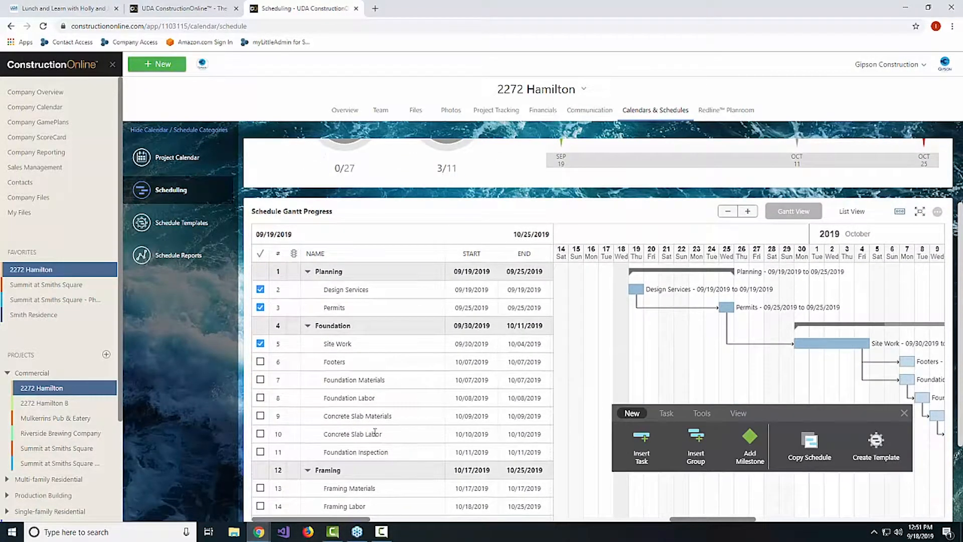
{"action": "left_click", "coordinate": [371, 416]}
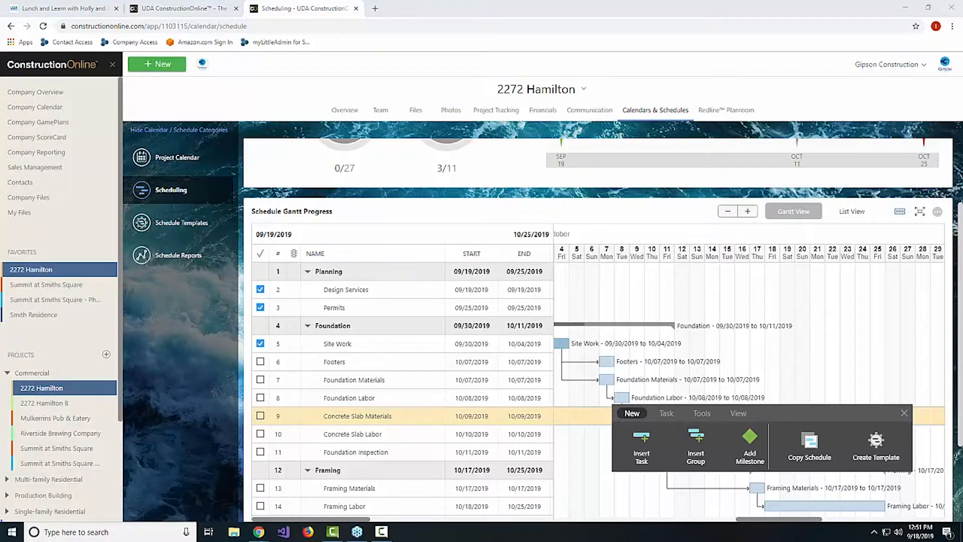
Step: Enable ASAP scheduling for the Site Work task, save it, and move the Permits task to 09/24/2019
{"action": "double_click", "coordinate": [343, 344]}
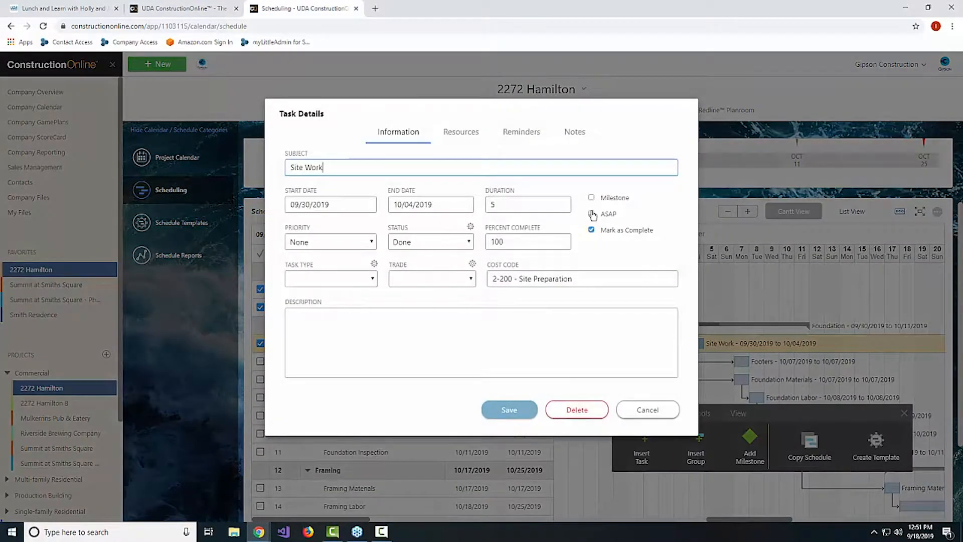
{"action": "left_click", "coordinate": [592, 214]}
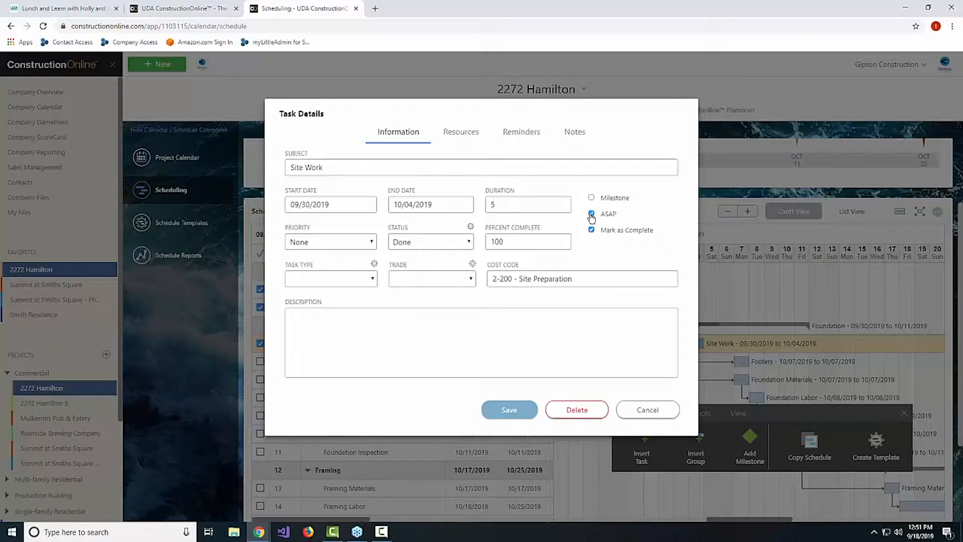
{"action": "left_click", "coordinate": [510, 410]}
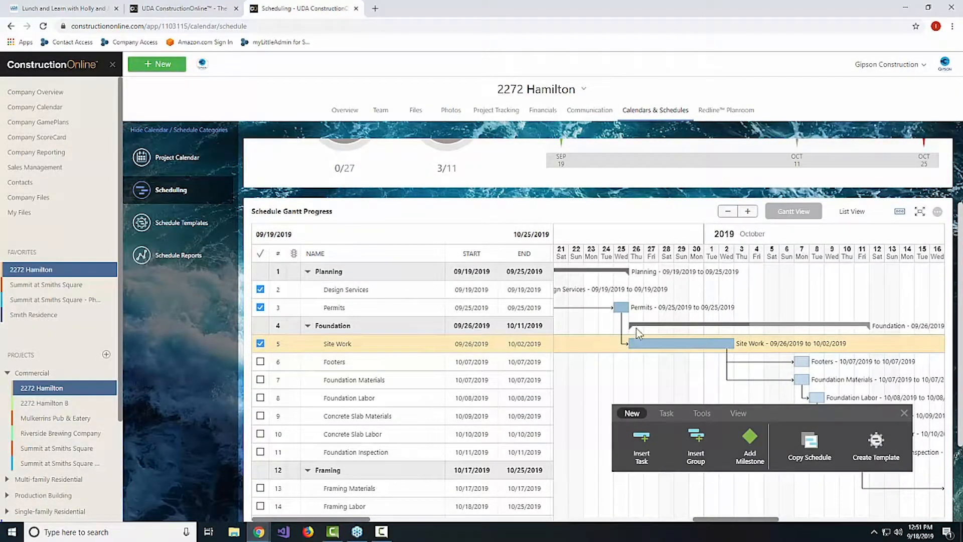
{"action": "left_click_drag", "start_coordinate": [622, 307], "coordinate": [606, 307]}
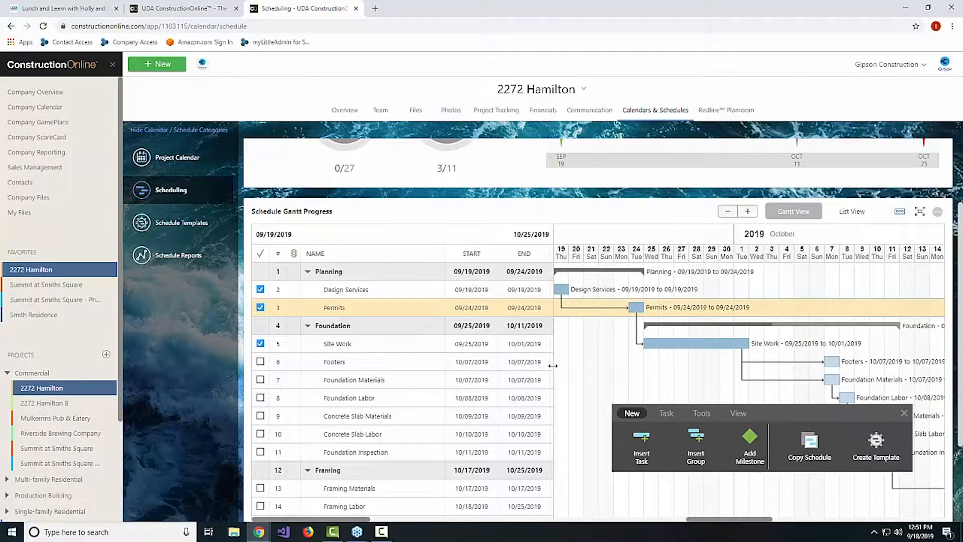
Step: Mark all tasks in the 2272 Hamilton schedule as ASAP and extend the Footers task to end on 10/04/2019
{"action": "left_click", "coordinate": [703, 416]}
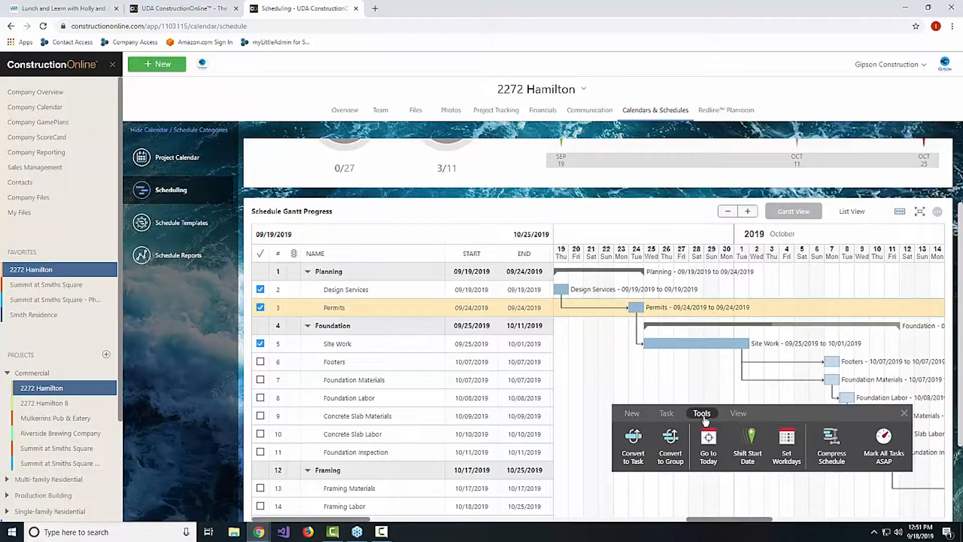
{"action": "left_click", "coordinate": [891, 451]}
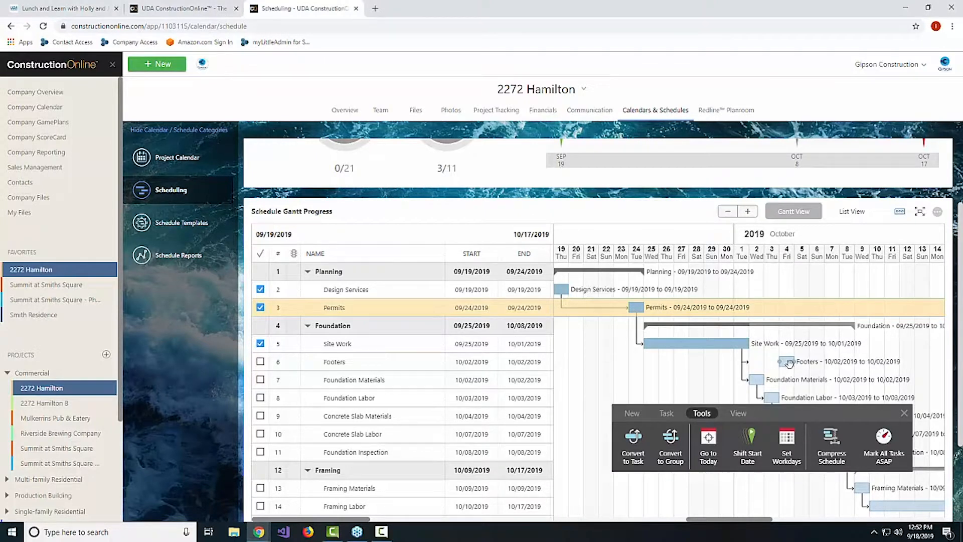
{"action": "left_click", "coordinate": [757, 363]}
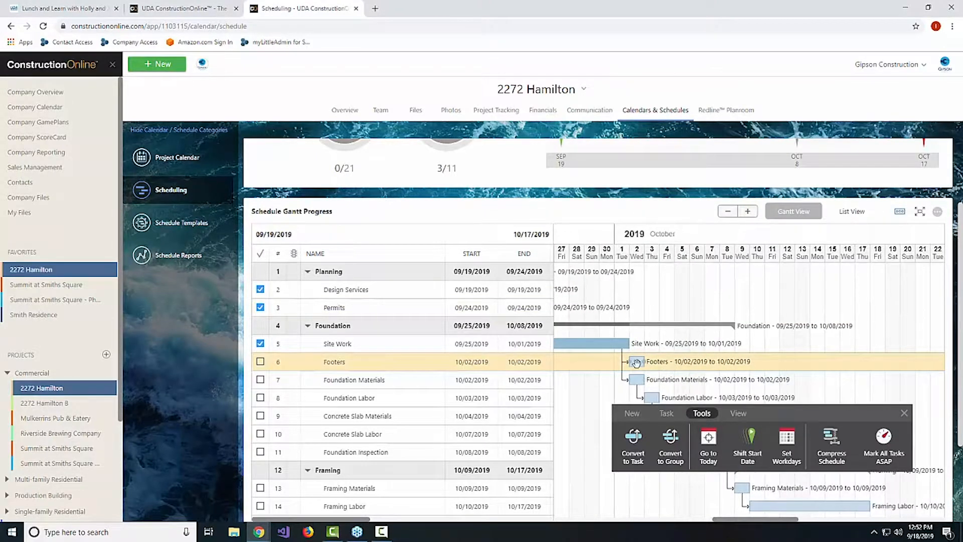
{"action": "left_click_drag", "start_coordinate": [637, 364], "coordinate": [657, 365]}
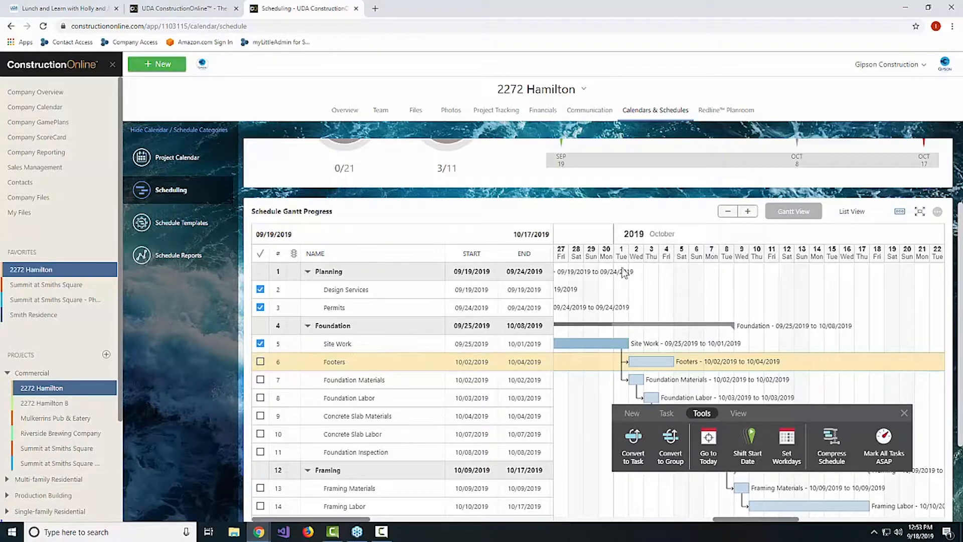
Step: Show the schedule as a list with task statuses and check its slippage against the Starting baseline
{"action": "left_click", "coordinate": [850, 213]}
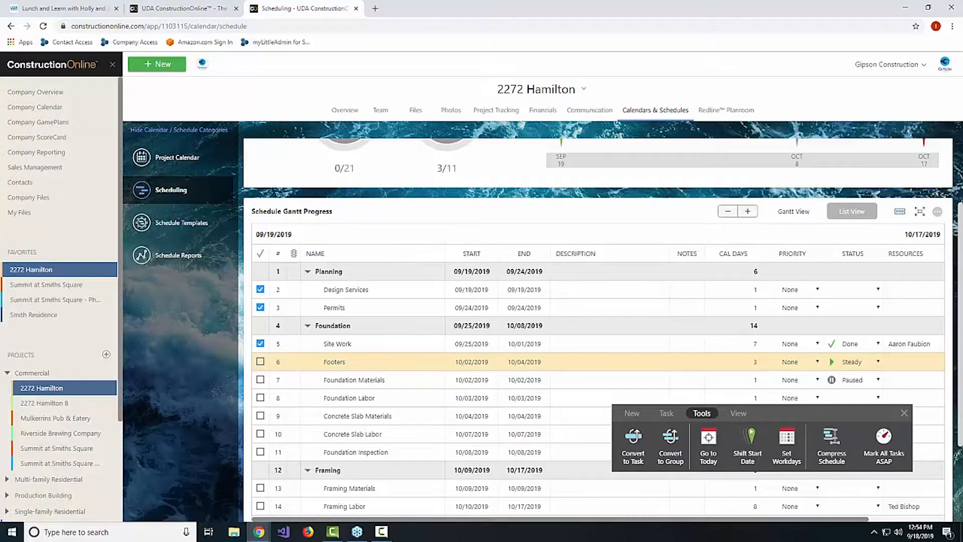
{"action": "scroll", "coordinate": [898, 157], "scroll_direction": "up", "scroll_amount": 2}
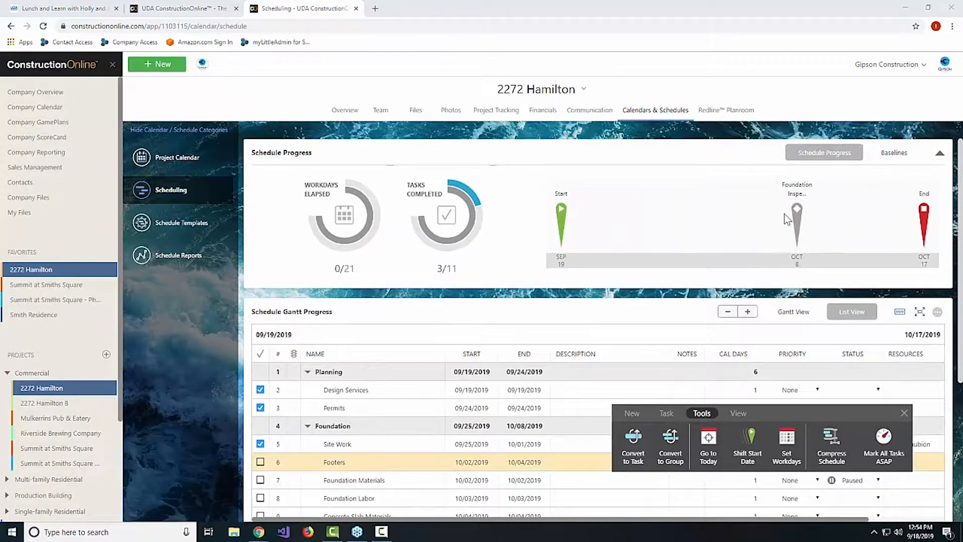
{"action": "left_click", "coordinate": [895, 154]}
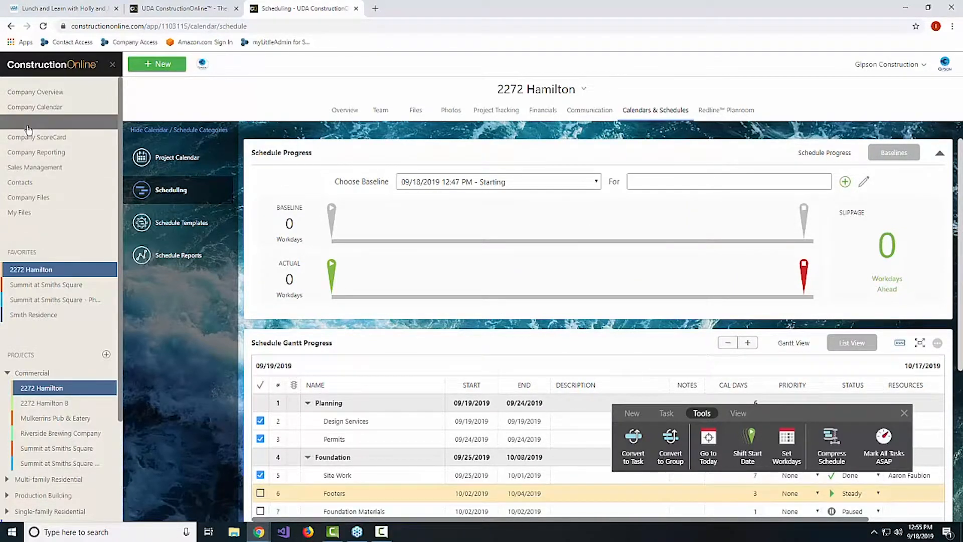
Step: Open the company calendar and limit it to the 2272 Hamilton and Summit at Smiths Square - Phase 2 project calendars, hiding all custom calendars
{"action": "left_click", "coordinate": [32, 106]}
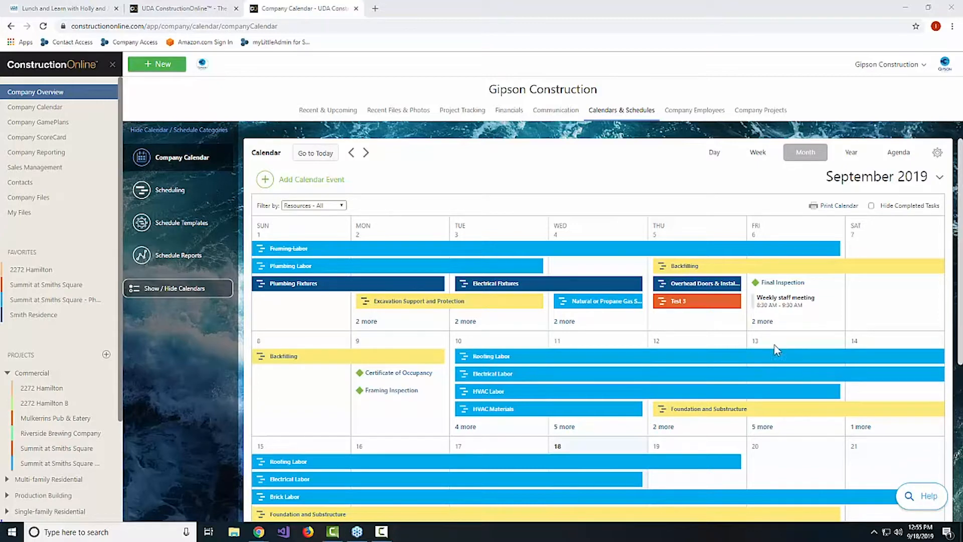
{"action": "left_click", "coordinate": [186, 293]}
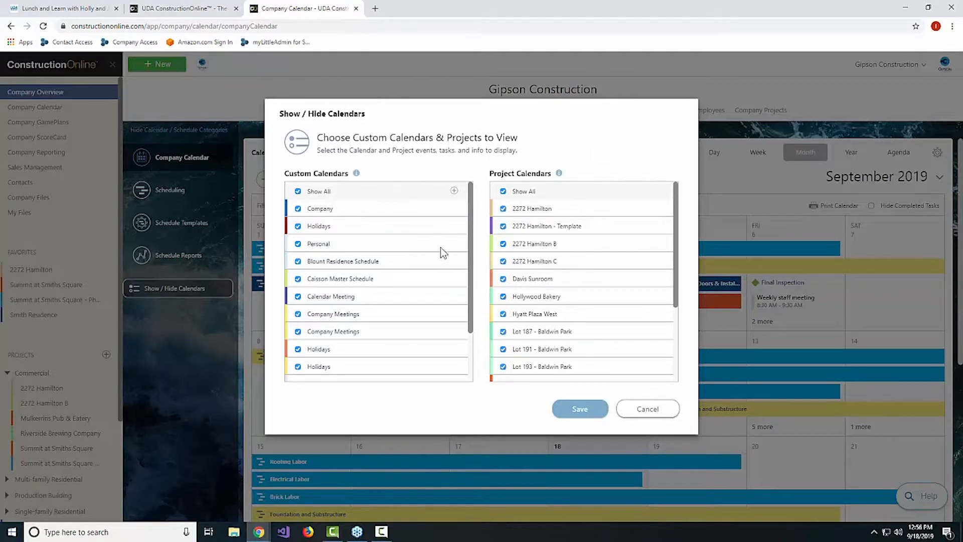
{"action": "left_click", "coordinate": [297, 191]}
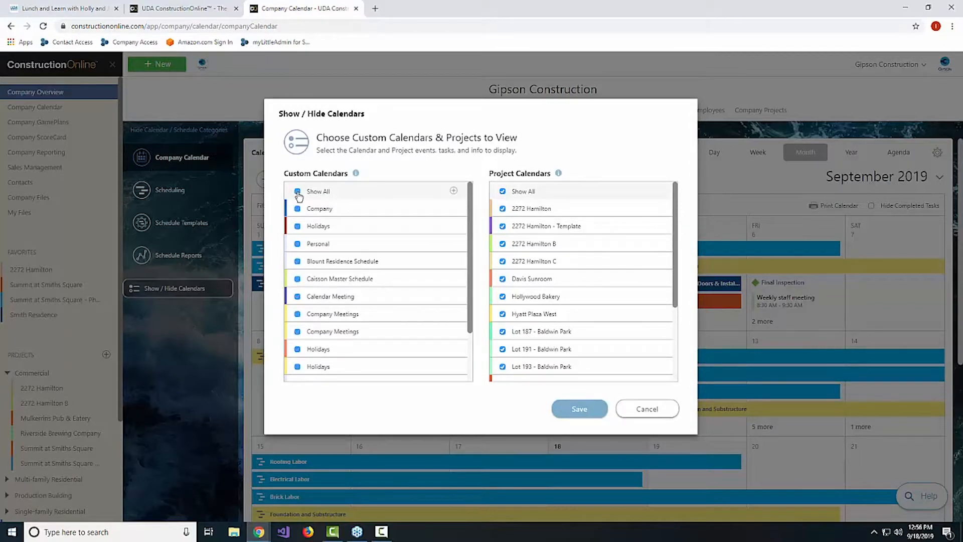
{"action": "left_click", "coordinate": [502, 191]}
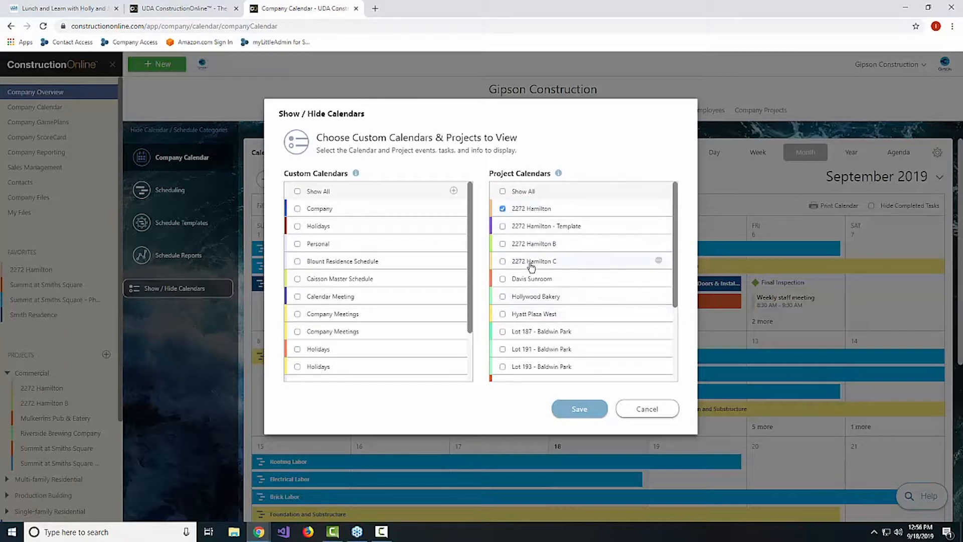
{"action": "scroll", "coordinate": [584, 335], "scroll_direction": "down", "scroll_amount": 1}
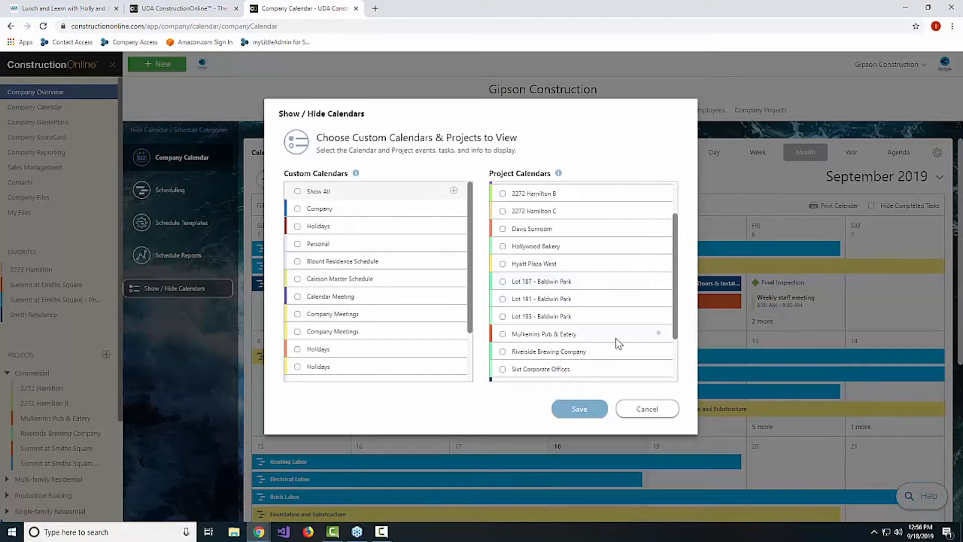
{"action": "scroll", "coordinate": [606, 341], "scroll_direction": "down", "scroll_amount": 1}
{"action": "scroll", "coordinate": [607, 341], "scroll_direction": "down", "scroll_amount": 1}
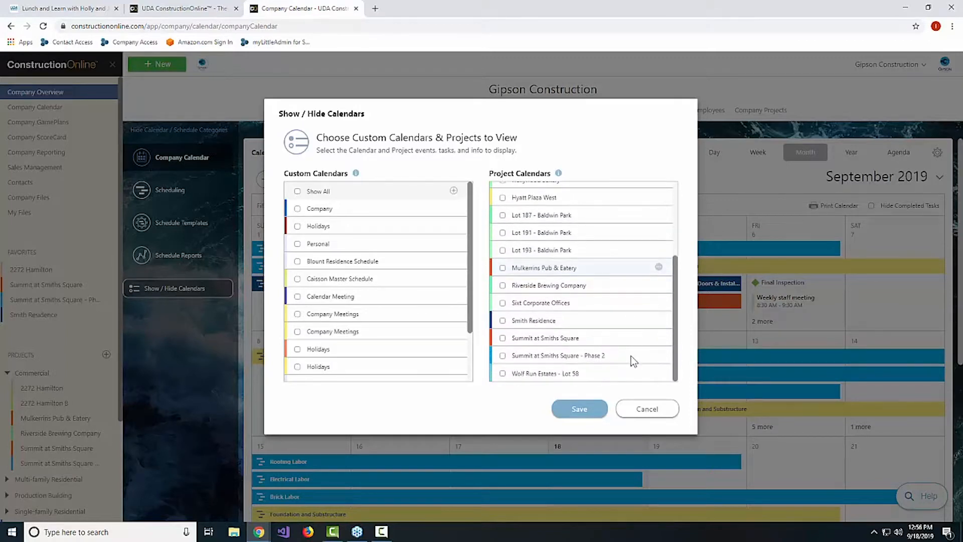
{"action": "left_click", "coordinate": [503, 355]}
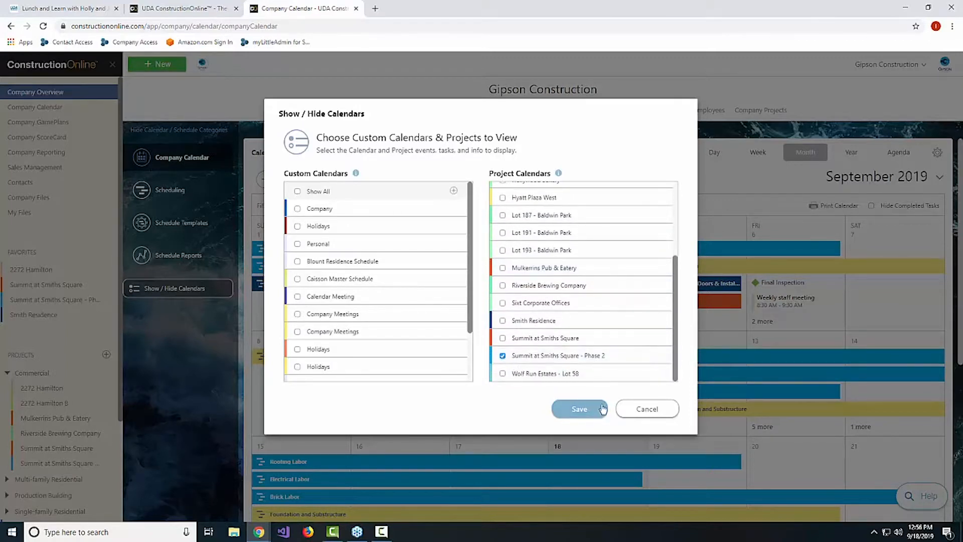
{"action": "left_click", "coordinate": [585, 410]}
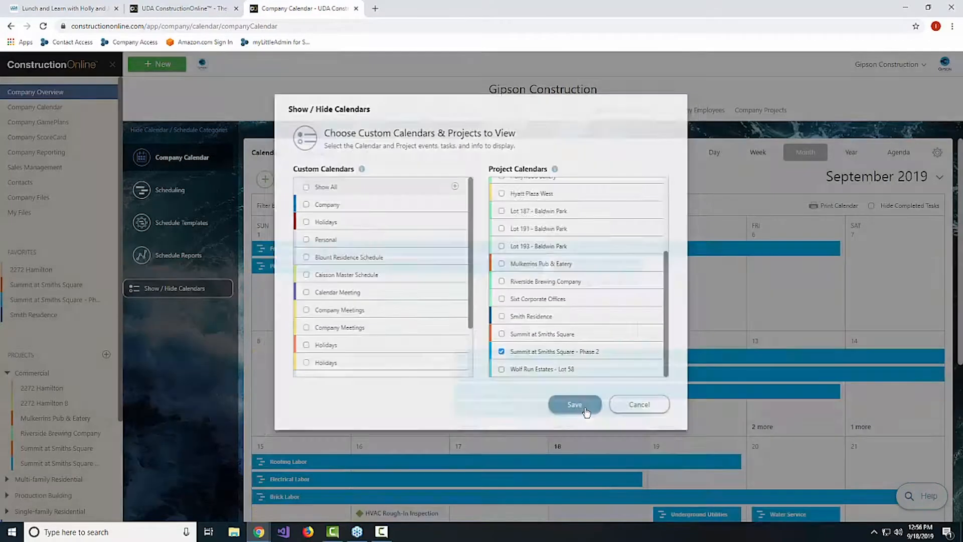
Step: Review the filtered September 2019 company calendar by month, by day and by week
{"action": "scroll", "coordinate": [752, 324], "scroll_direction": "down", "scroll_amount": 3}
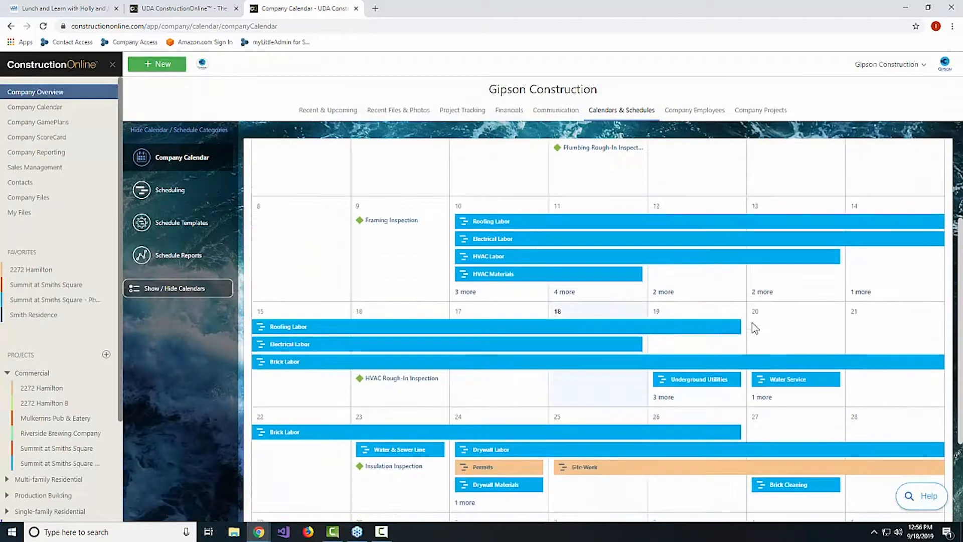
{"action": "scroll", "coordinate": [752, 323], "scroll_direction": "down", "scroll_amount": 2}
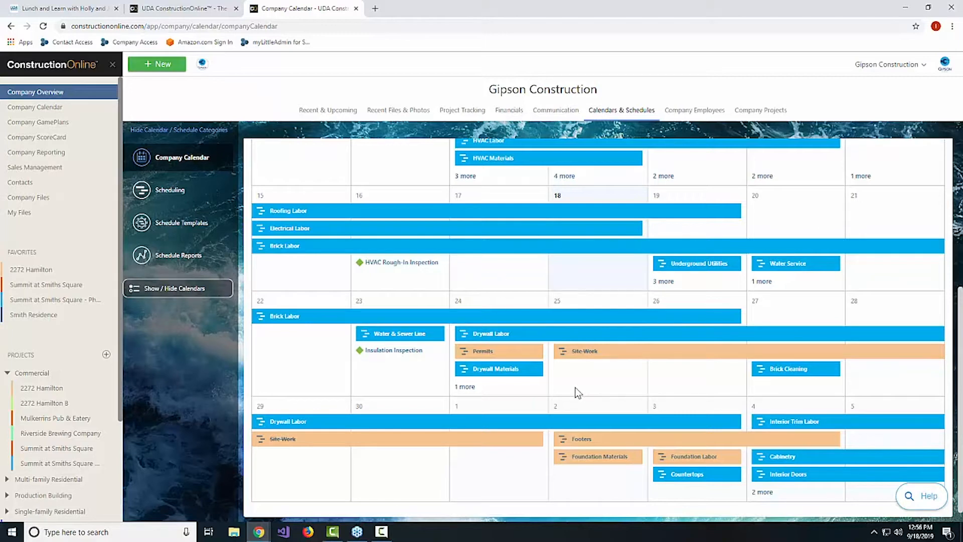
{"action": "scroll", "coordinate": [674, 363], "scroll_direction": "up", "scroll_amount": 4}
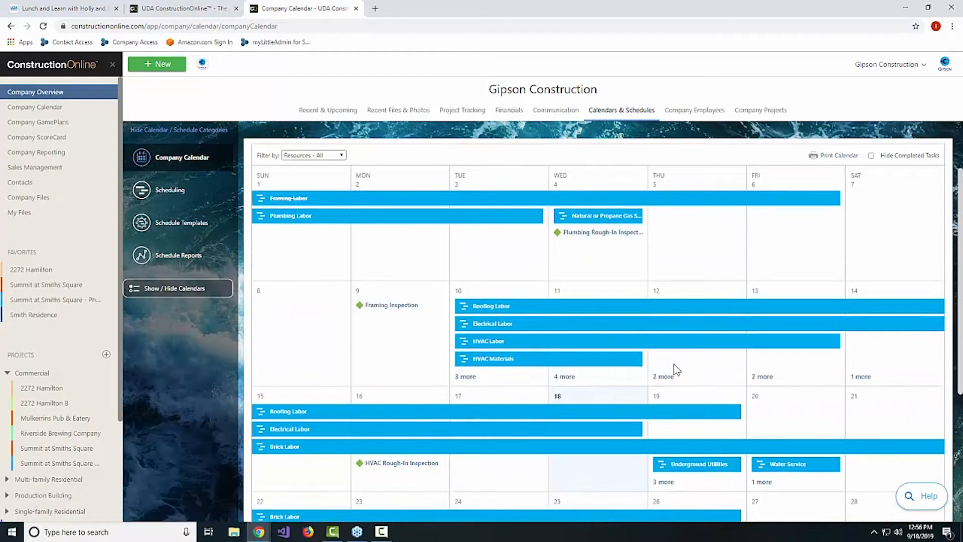
{"action": "scroll", "coordinate": [693, 359], "scroll_direction": "up", "scroll_amount": 2}
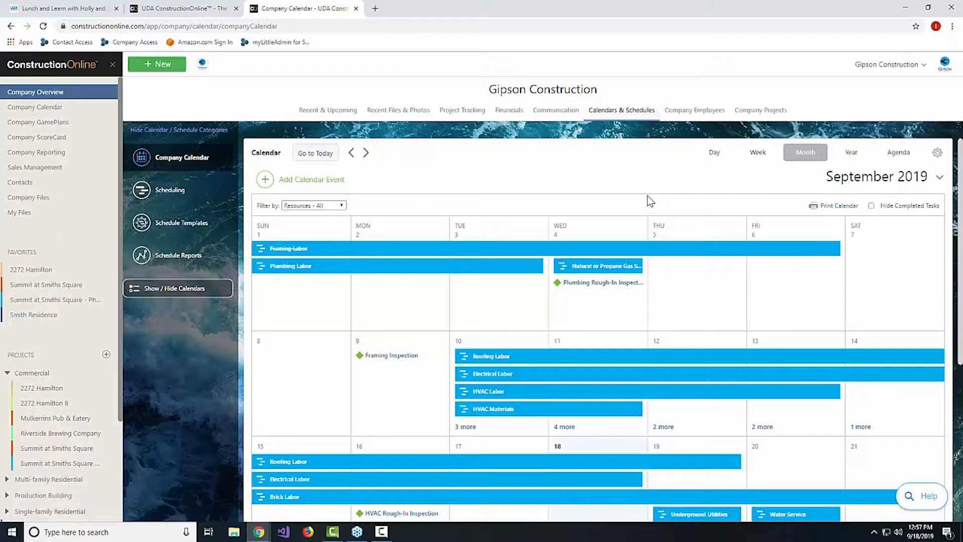
{"action": "left_click", "coordinate": [720, 154]}
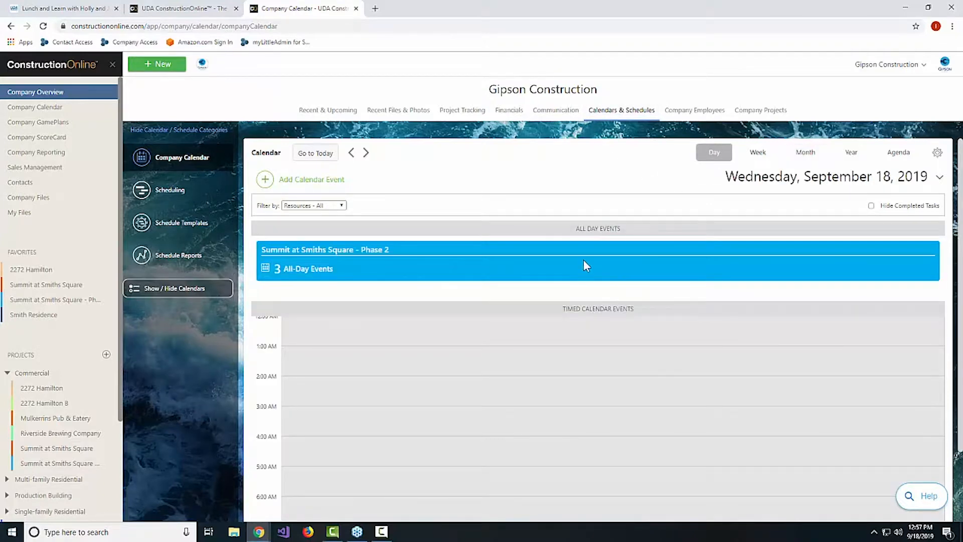
{"action": "left_click", "coordinate": [763, 155]}
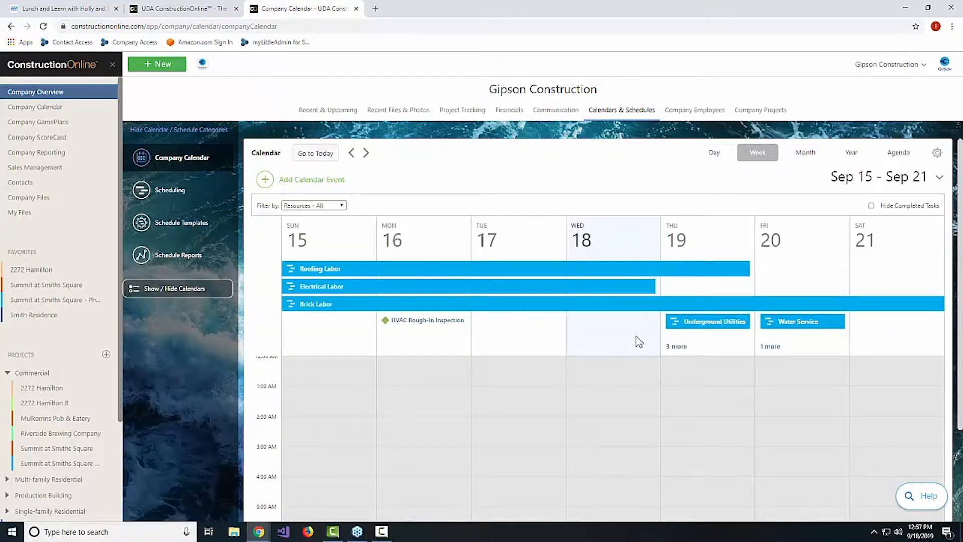
{"action": "scroll", "coordinate": [645, 339], "scroll_direction": "down", "scroll_amount": 7}
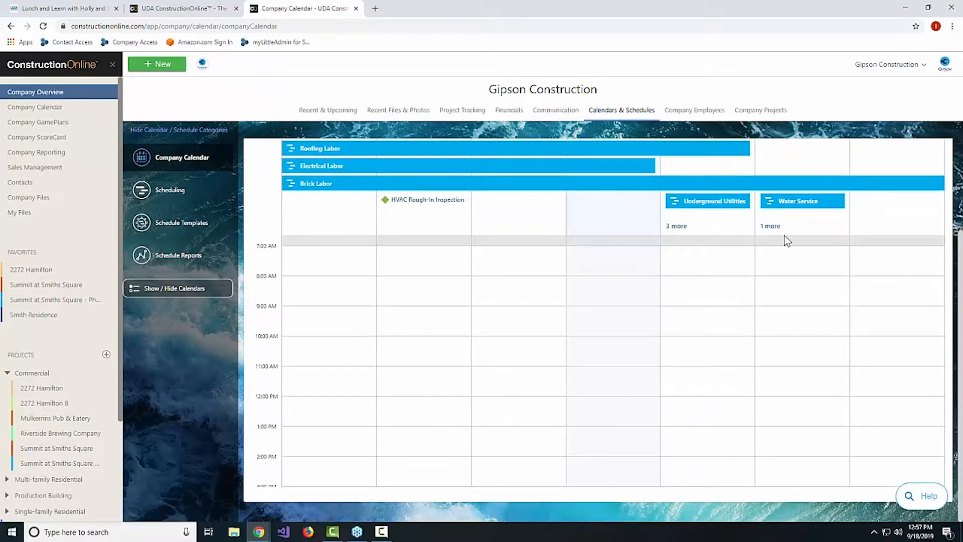
{"action": "scroll", "coordinate": [788, 235], "scroll_direction": "up", "scroll_amount": 5}
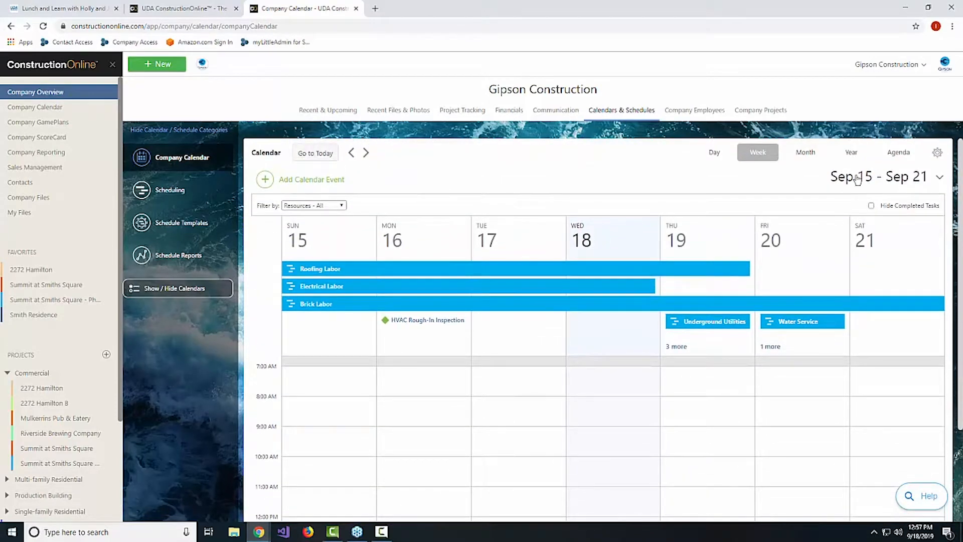
Step: Review the company calendar as an agenda and as the 2019 year overview, and return to the Month view
{"action": "left_click", "coordinate": [899, 152]}
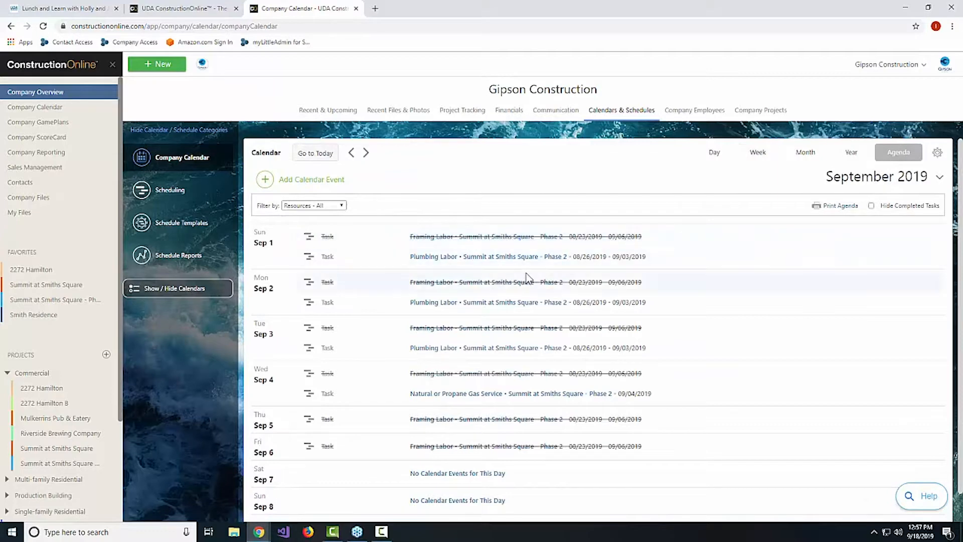
{"action": "scroll", "coordinate": [526, 278], "scroll_direction": "down", "scroll_amount": 4}
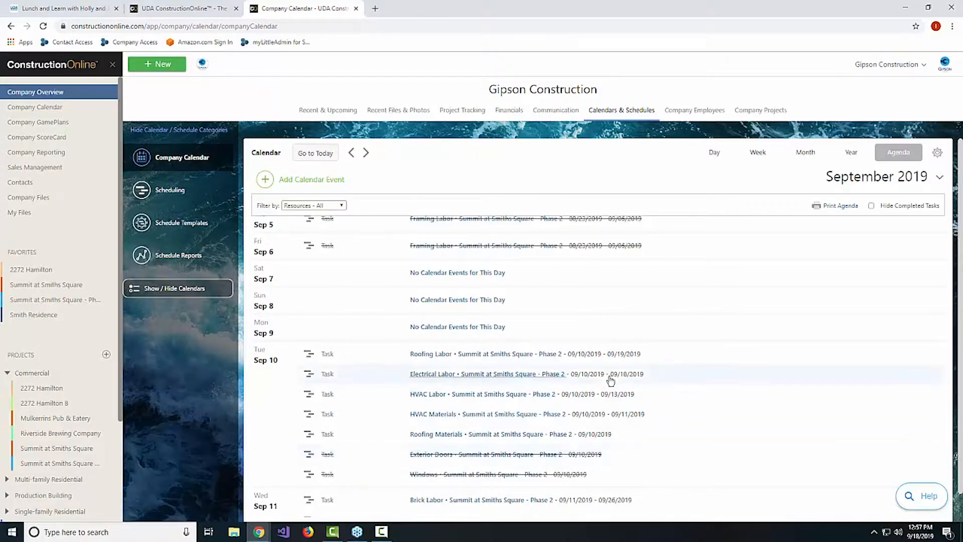
{"action": "scroll", "coordinate": [611, 380], "scroll_direction": "up", "scroll_amount": 3}
{"action": "scroll", "coordinate": [611, 380], "scroll_direction": "down", "scroll_amount": 3}
{"action": "left_click", "coordinate": [851, 153]}
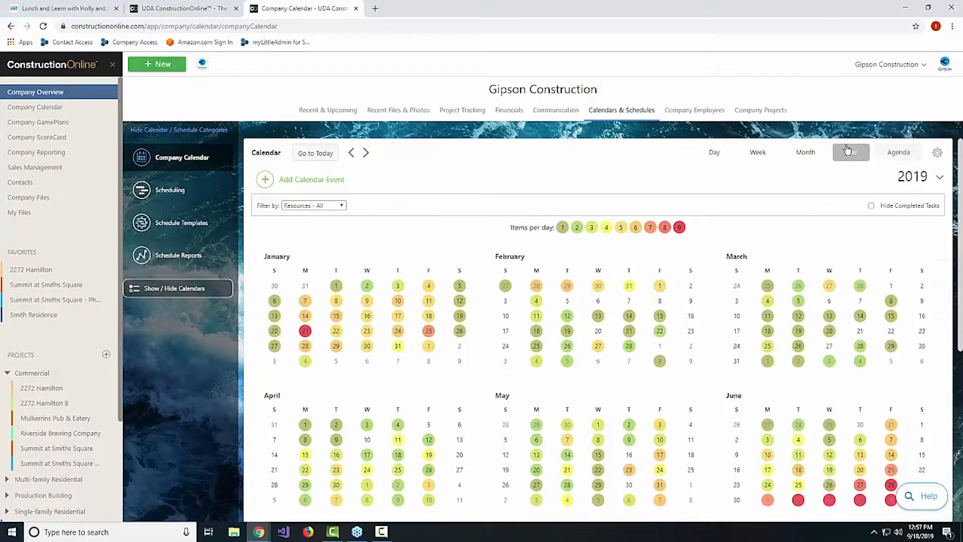
{"action": "scroll", "coordinate": [606, 372], "scroll_direction": "down", "scroll_amount": 3}
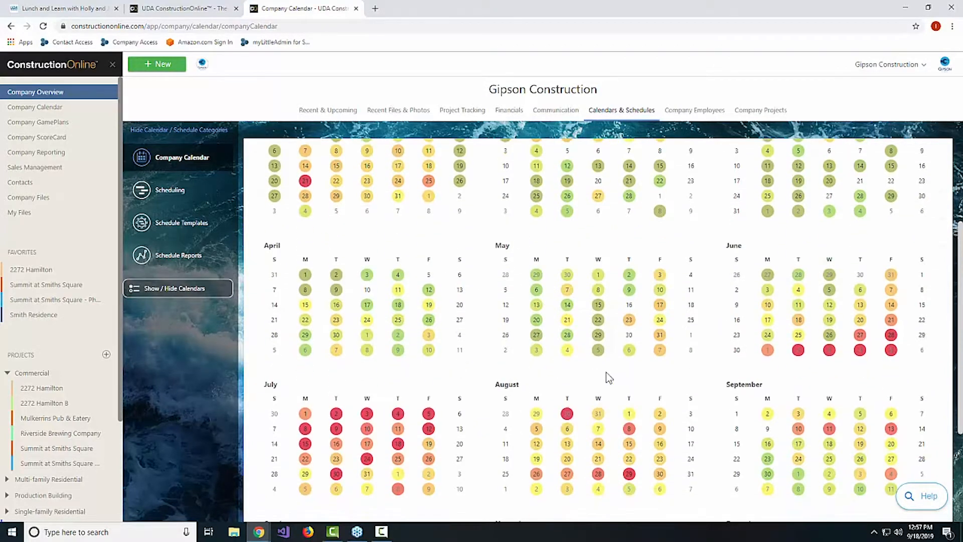
{"action": "scroll", "coordinate": [511, 327], "scroll_direction": "down", "scroll_amount": 3}
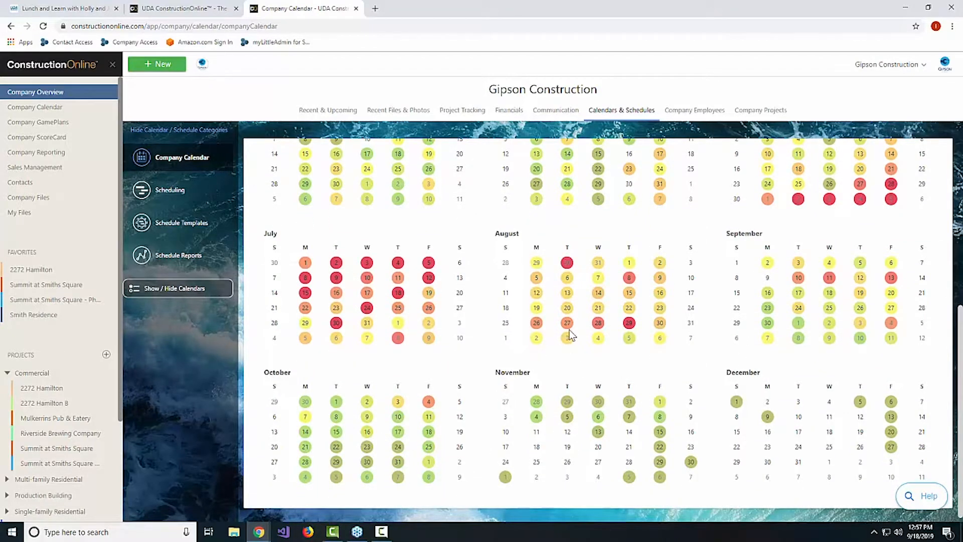
{"action": "scroll", "coordinate": [567, 335], "scroll_direction": "up", "scroll_amount": 6}
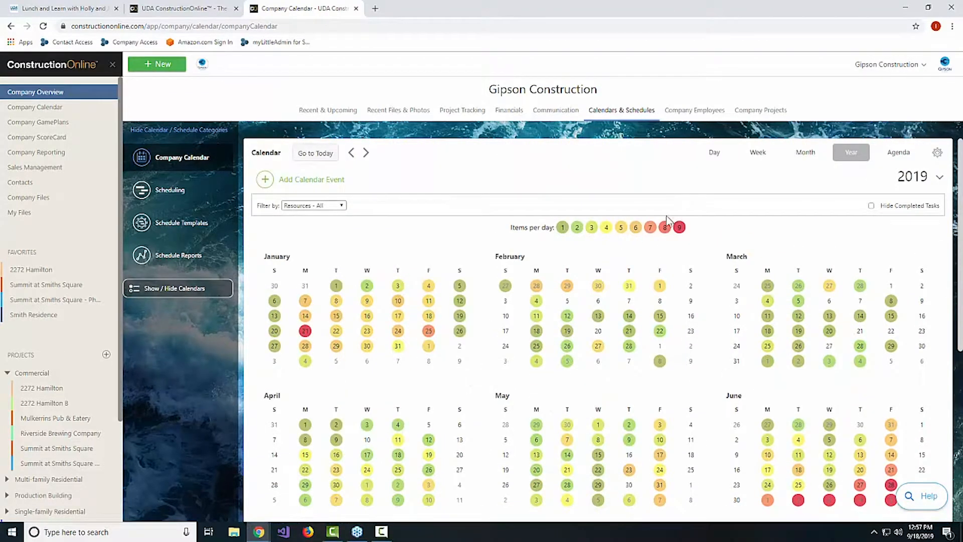
{"action": "left_click", "coordinate": [806, 160]}
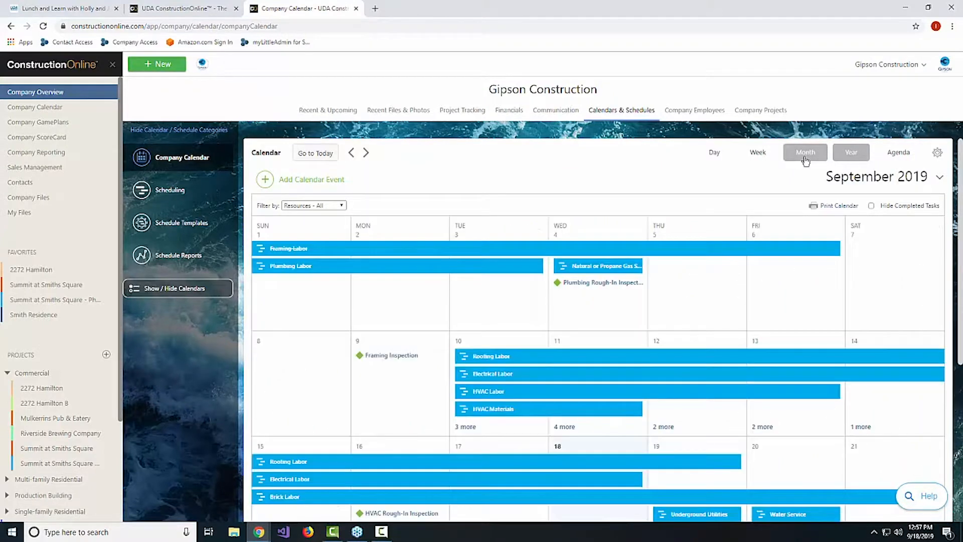
Step: Show all custom and project calendars on the company calendar and save the selection
{"action": "left_click", "coordinate": [170, 291]}
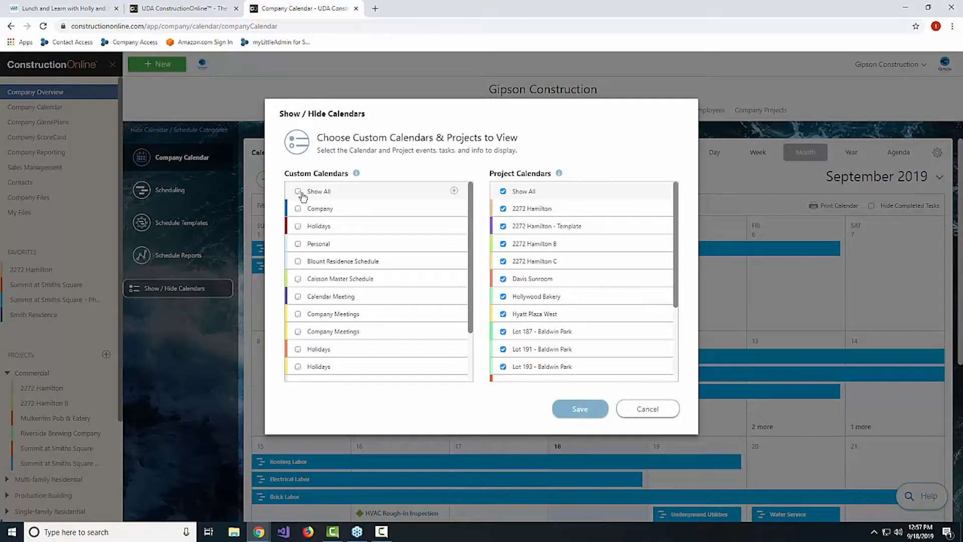
{"action": "left_click", "coordinate": [299, 191]}
{"action": "left_click", "coordinate": [595, 411]}
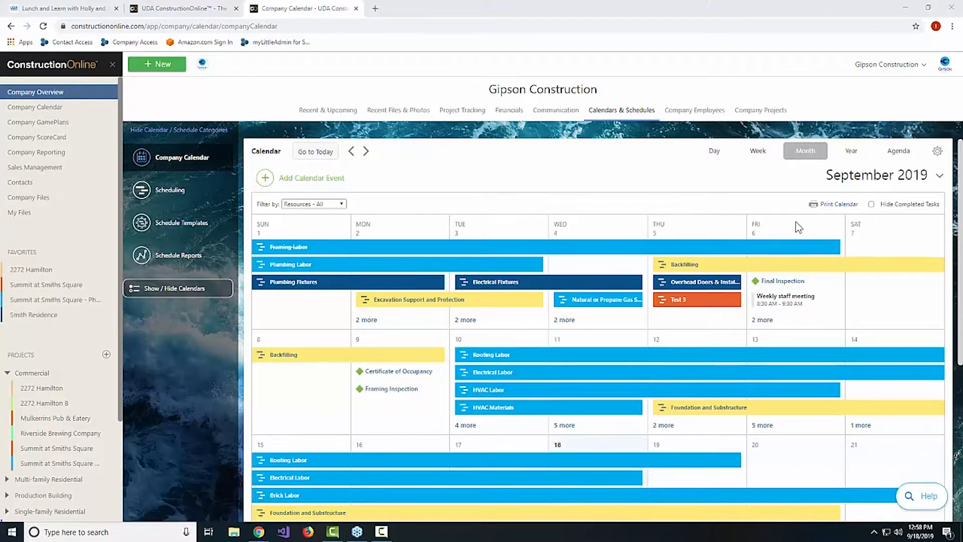
{"action": "scroll", "coordinate": [573, 280], "scroll_direction": "down", "scroll_amount": 1}
{"action": "left_click", "coordinate": [506, 307]}
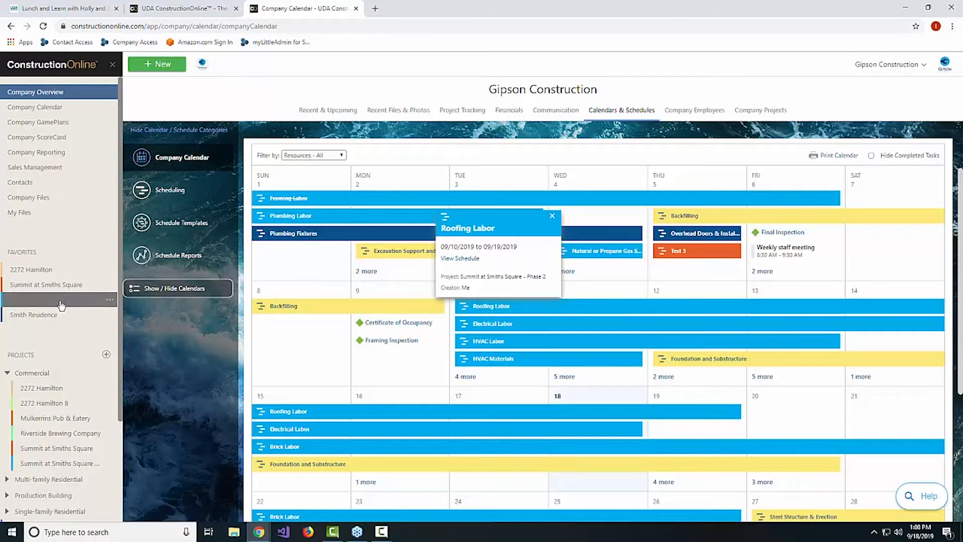
{"action": "left_click_drag", "start_coordinate": [61, 301], "coordinate": [59, 285]}
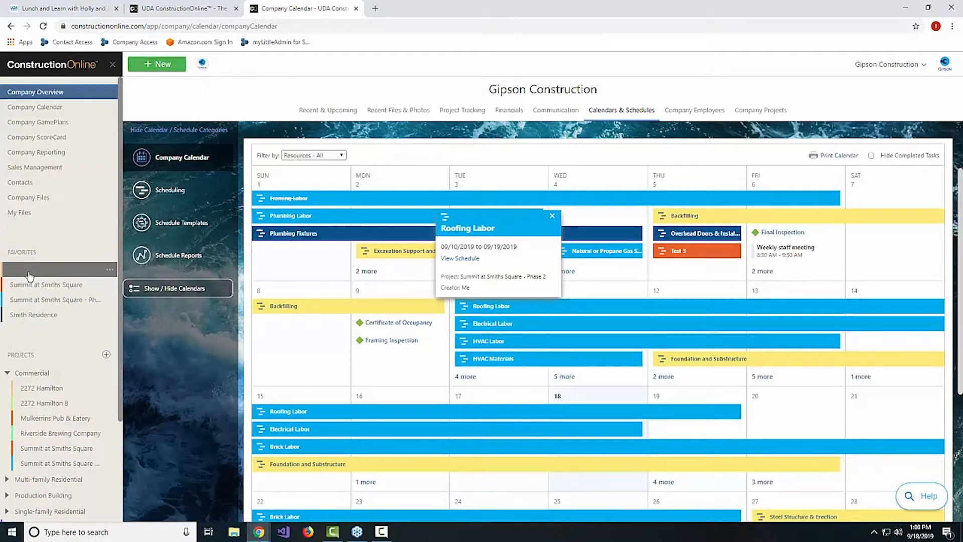
{"action": "left_click", "coordinate": [44, 270]}
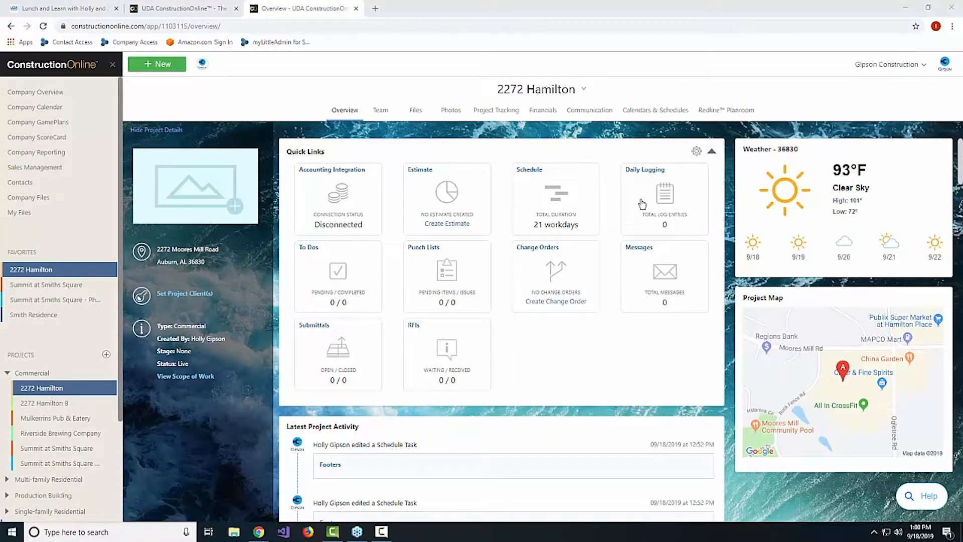
Step: Open the 2272 Hamilton schedule and insert a new group inside the Planning group
{"action": "left_click", "coordinate": [577, 195]}
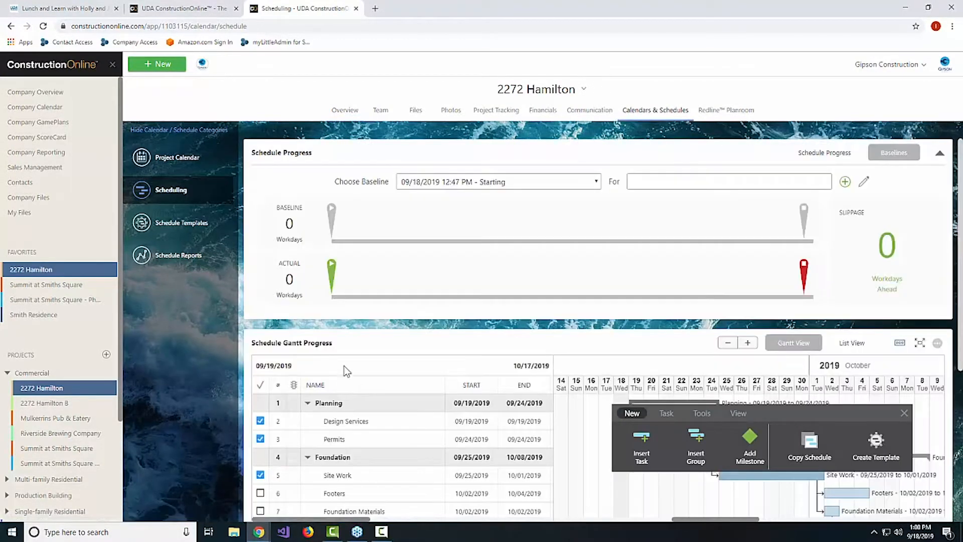
{"action": "scroll", "coordinate": [507, 370], "scroll_direction": "down", "scroll_amount": 4}
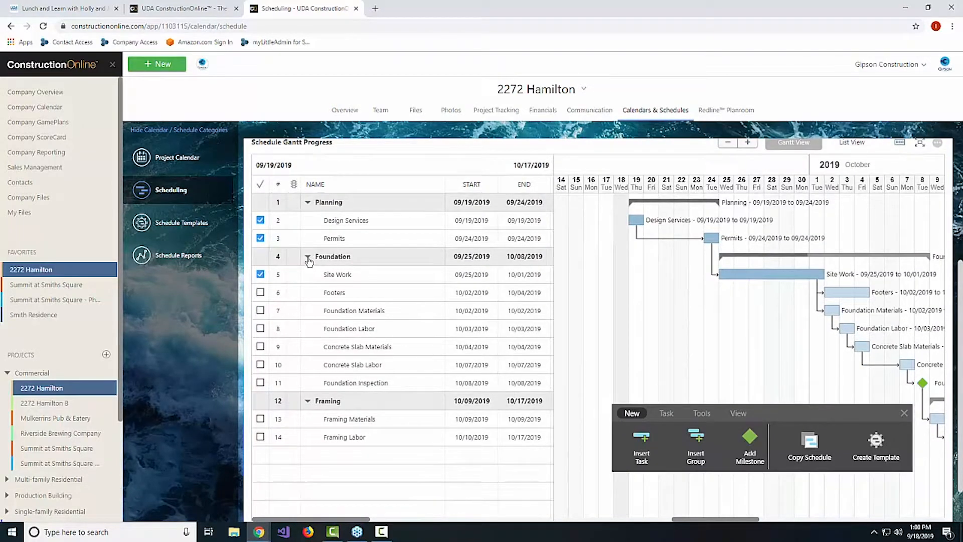
{"action": "left_click", "coordinate": [333, 257]}
{"action": "left_click", "coordinate": [334, 202]}
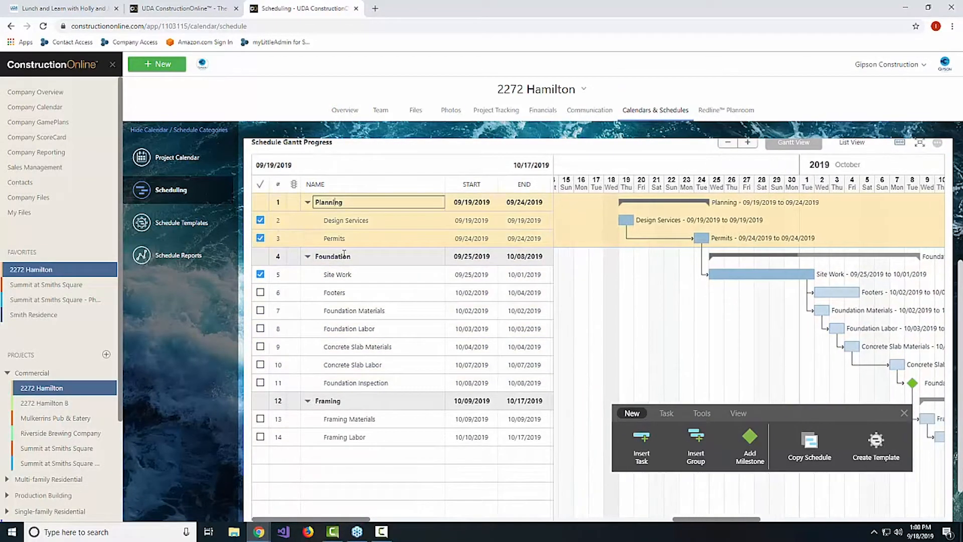
{"action": "left_click", "coordinate": [693, 448]}
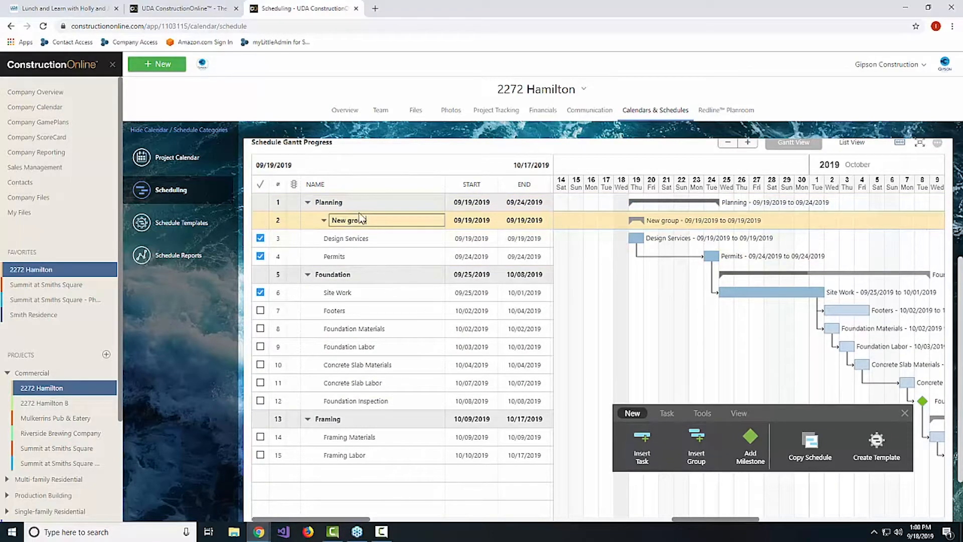
Step: Rename the Planning group as Unit A
{"action": "left_click", "coordinate": [361, 202]}
{"action": "type", "text": "Unit "}
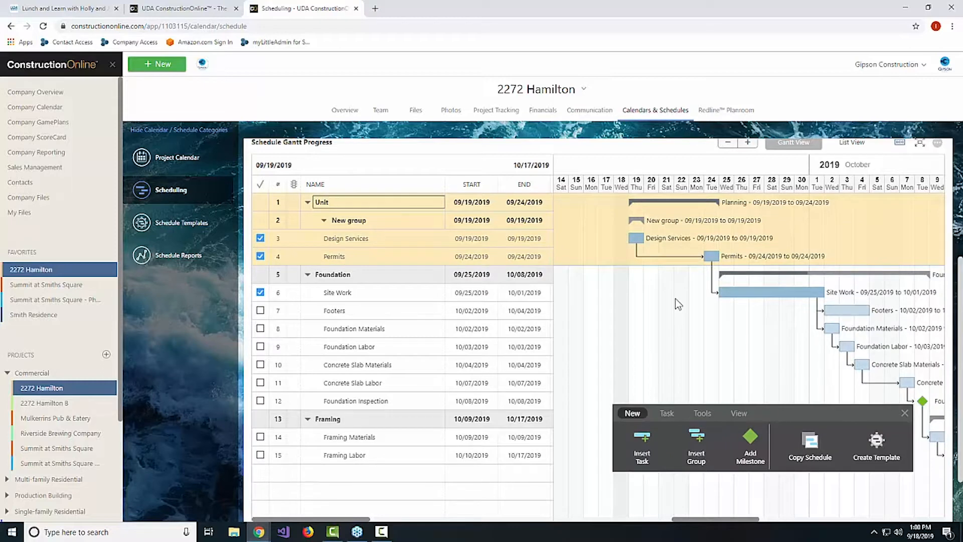
{"action": "type", "text": "A"}
{"action": "left_click", "coordinate": [365, 220]}
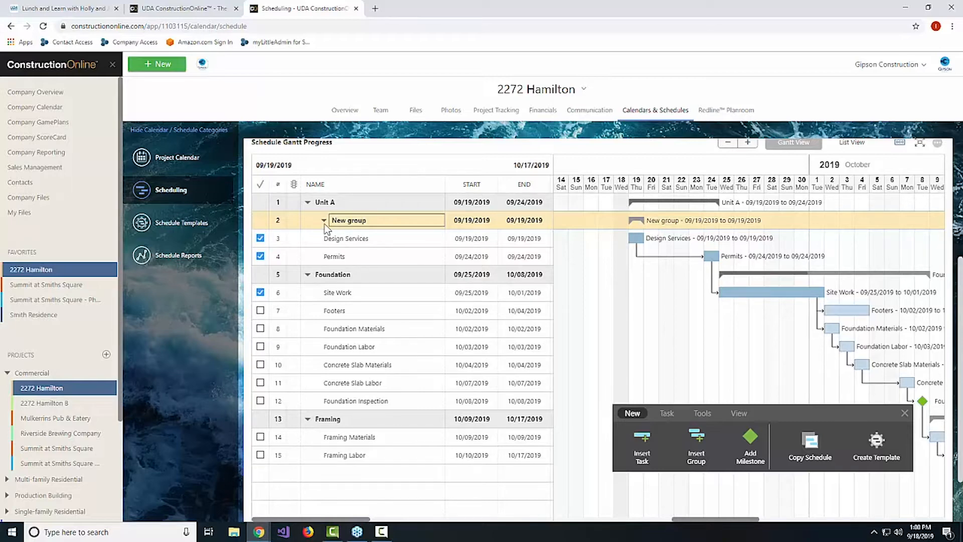
Step: Delete the Unit A group together with its nested group and tasks
{"action": "left_click", "coordinate": [366, 203]}
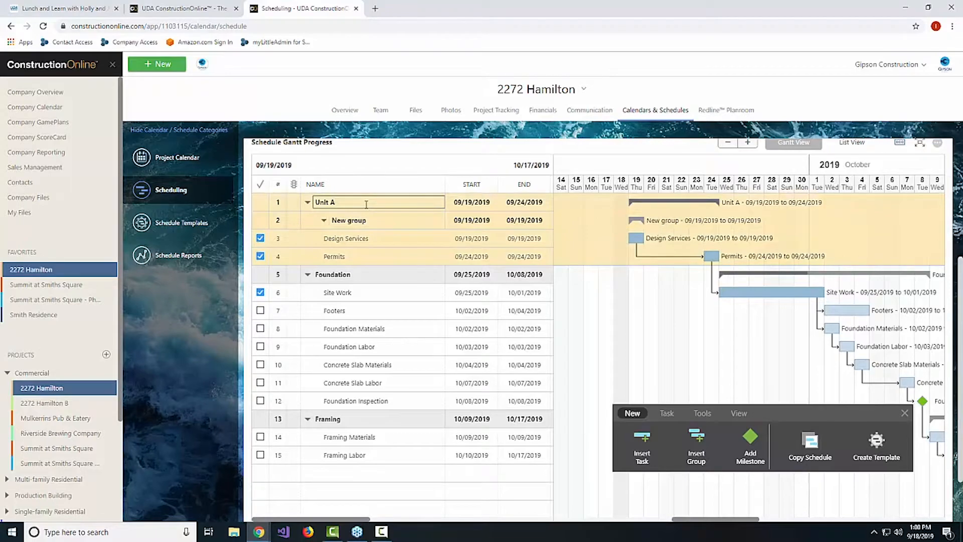
{"action": "right_click", "coordinate": [366, 203]}
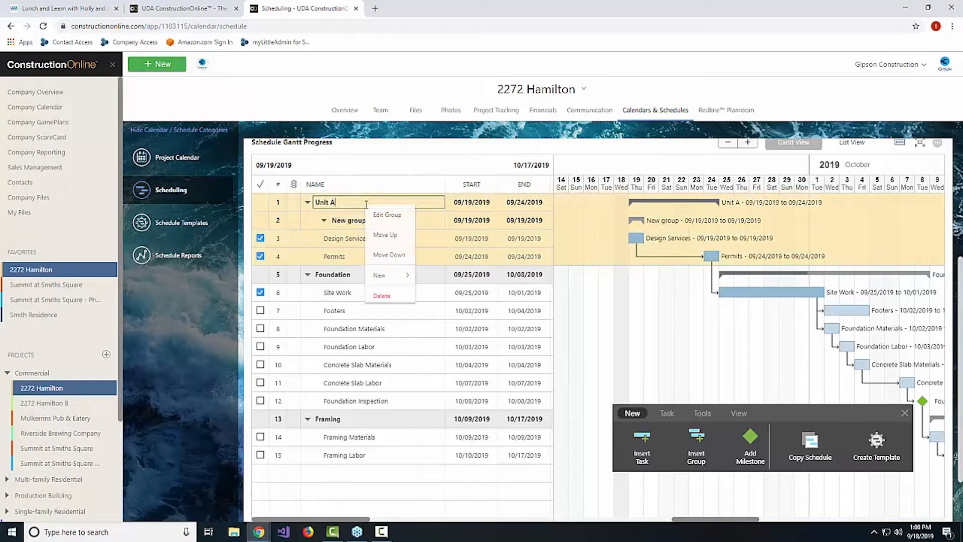
{"action": "left_click", "coordinate": [384, 296]}
{"action": "left_click", "coordinate": [563, 188]}
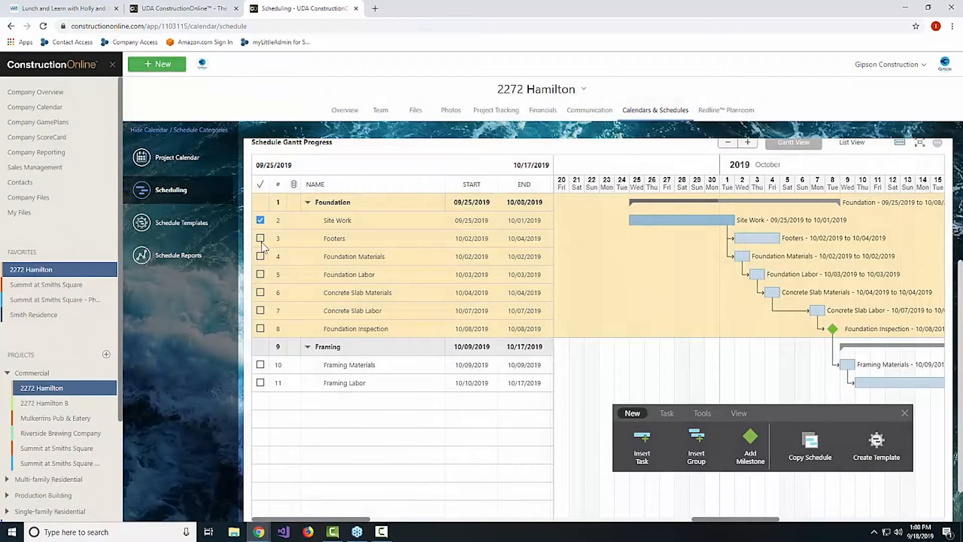
Step: Reschedule the Site Work task to run from 09/30/2019 to 10/04/2019 in the Gantt chart
{"action": "left_click", "coordinate": [352, 275]}
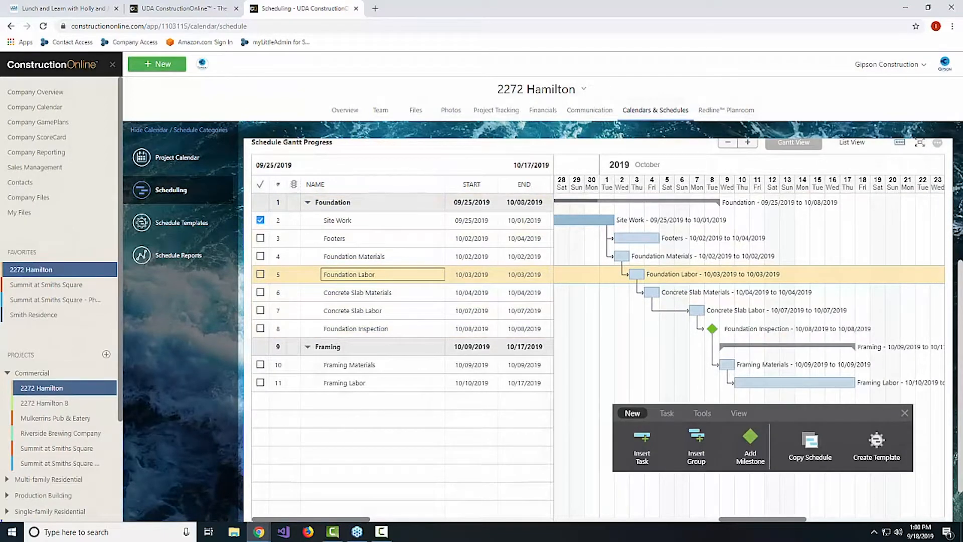
{"action": "scroll", "coordinate": [747, 264], "scroll_direction": "up", "scroll_amount": 4}
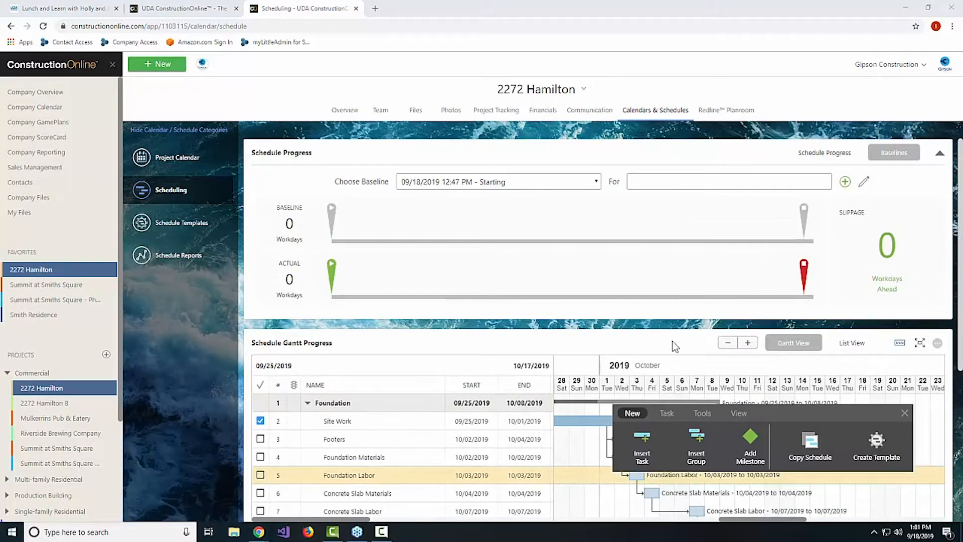
{"action": "scroll", "coordinate": [531, 374], "scroll_direction": "down", "scroll_amount": 2}
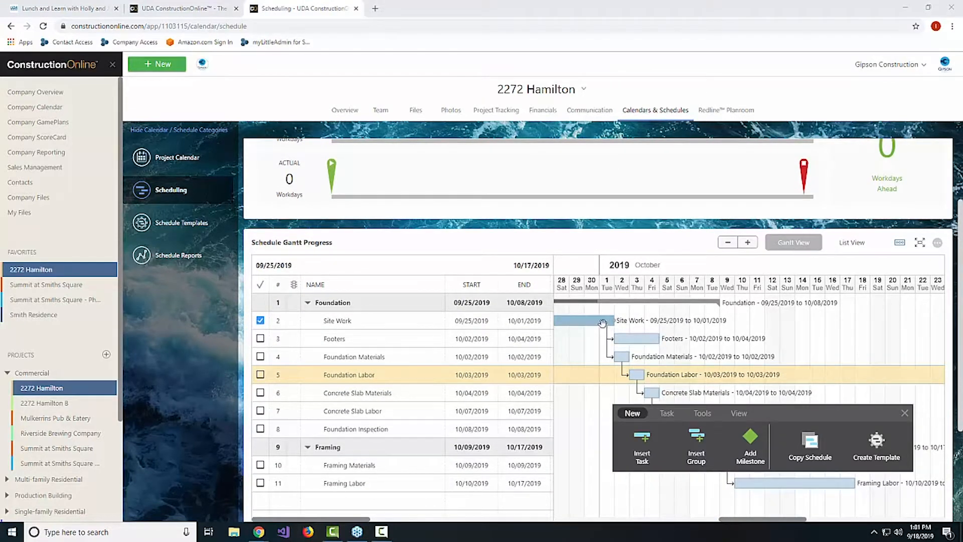
{"action": "left_click_drag", "start_coordinate": [593, 323], "coordinate": [639, 334]}
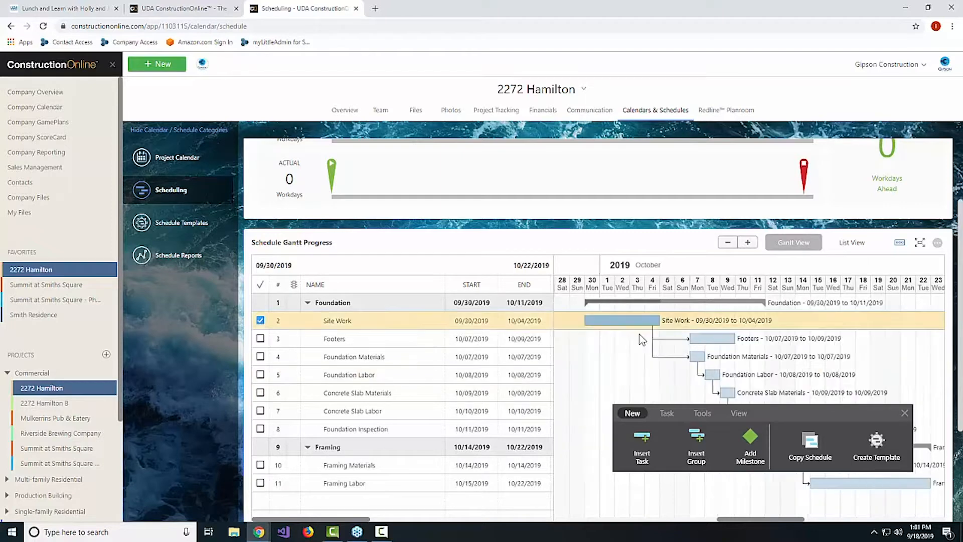
{"action": "left_click", "coordinate": [768, 338]}
Step: Check the schedule progress against the 09/18/2019 12:47 PM - Starting baseline
{"action": "scroll", "coordinate": [787, 339], "scroll_direction": "up", "scroll_amount": 1}
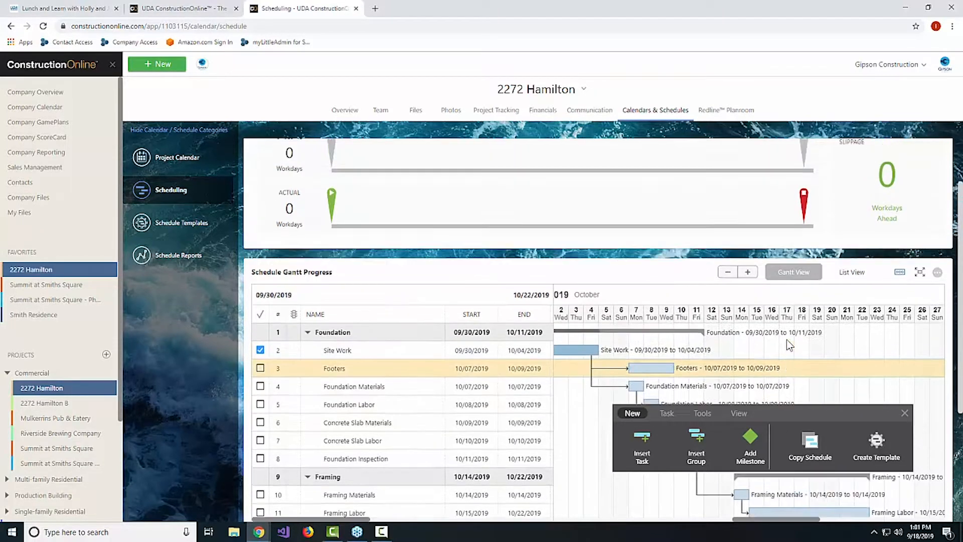
{"action": "scroll", "coordinate": [786, 339], "scroll_direction": "up", "scroll_amount": 2}
{"action": "left_click", "coordinate": [425, 183]}
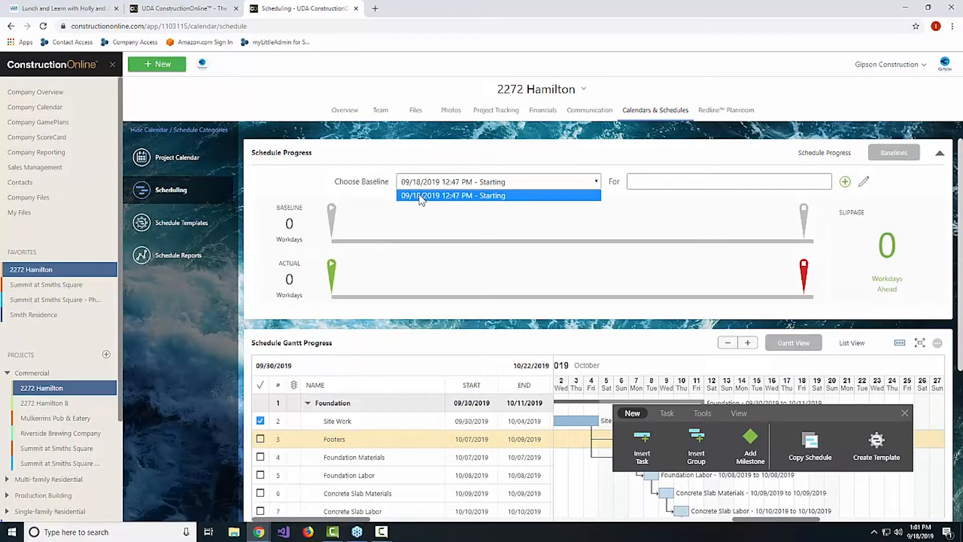
{"action": "left_click", "coordinate": [421, 195]}
Step: Try to move the Foundation Labor task to a later date in the Gantt chart
{"action": "scroll", "coordinate": [803, 351], "scroll_direction": "down", "scroll_amount": 3}
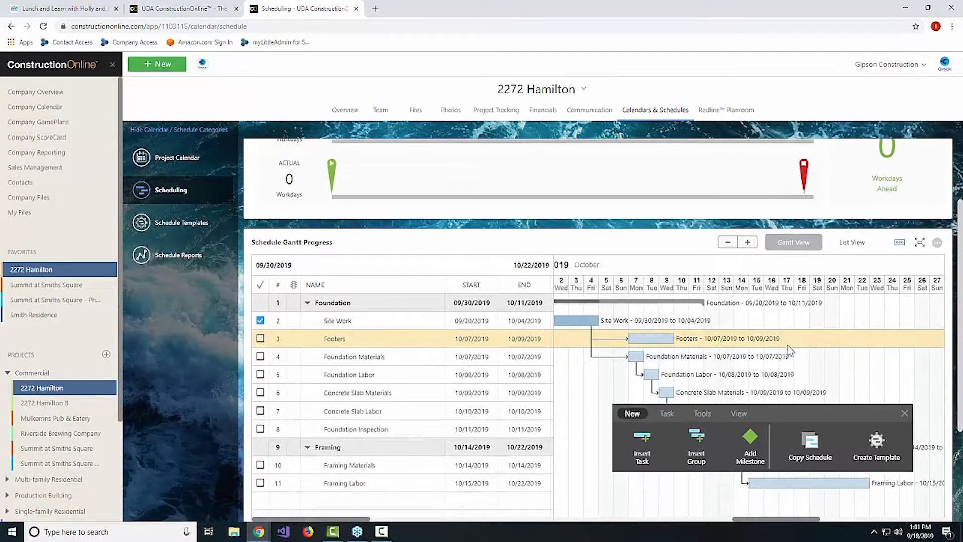
{"action": "mouse_move", "coordinate": [637, 357]}
{"action": "left_mouse_down"}
{"action": "mouse_move", "coordinate": [718, 356]}
{"action": "mouse_move", "coordinate": [640, 371]}
{"action": "left_mouse_up"}
{"action": "left_click", "coordinate": [647, 371]}
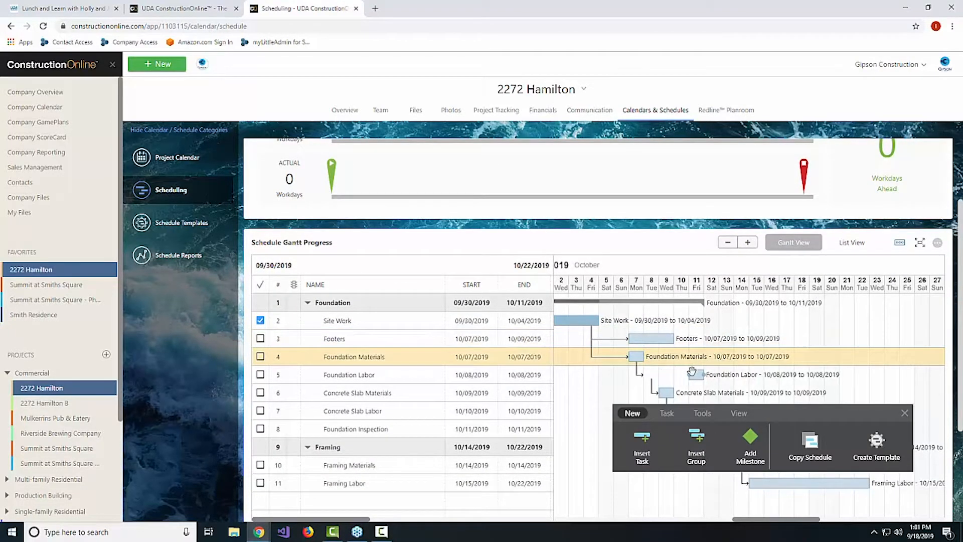
{"action": "scroll", "coordinate": [833, 328], "scroll_direction": "up", "scroll_amount": 2}
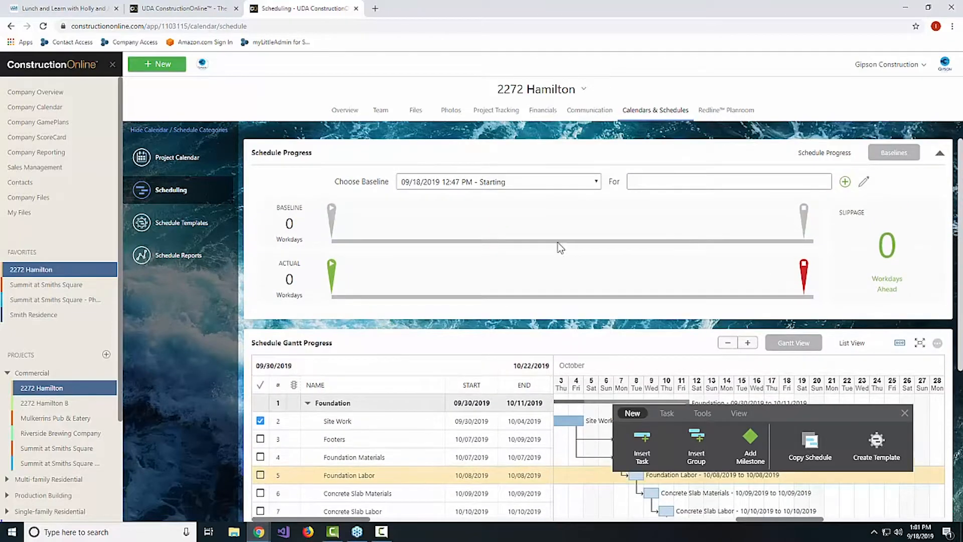
Step: Open the Smith Residence schedule and examine the entire schedule's slippage against the 06/06/2019 2:26 PM - Start baseline
{"action": "left_click", "coordinate": [74, 316]}
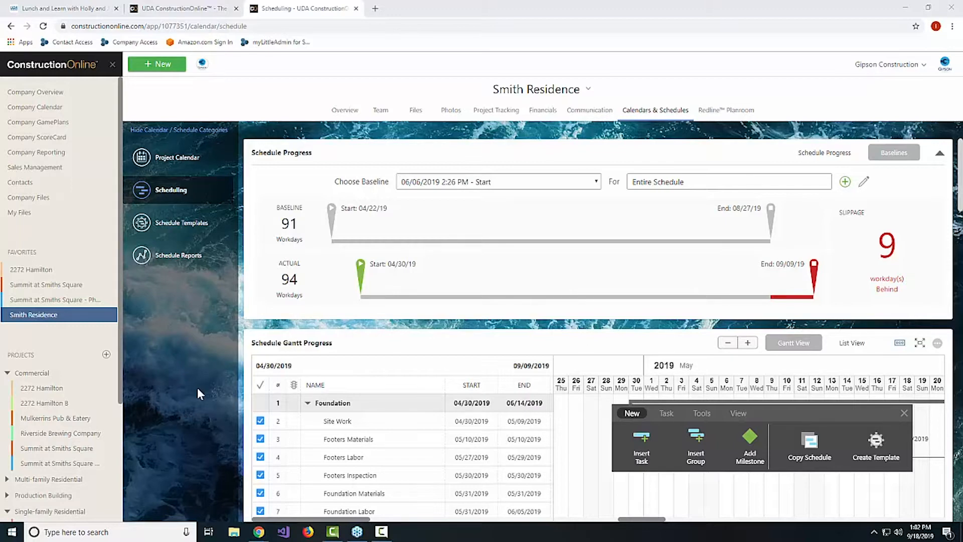
{"action": "scroll", "coordinate": [480, 333], "scroll_direction": "down", "scroll_amount": 2}
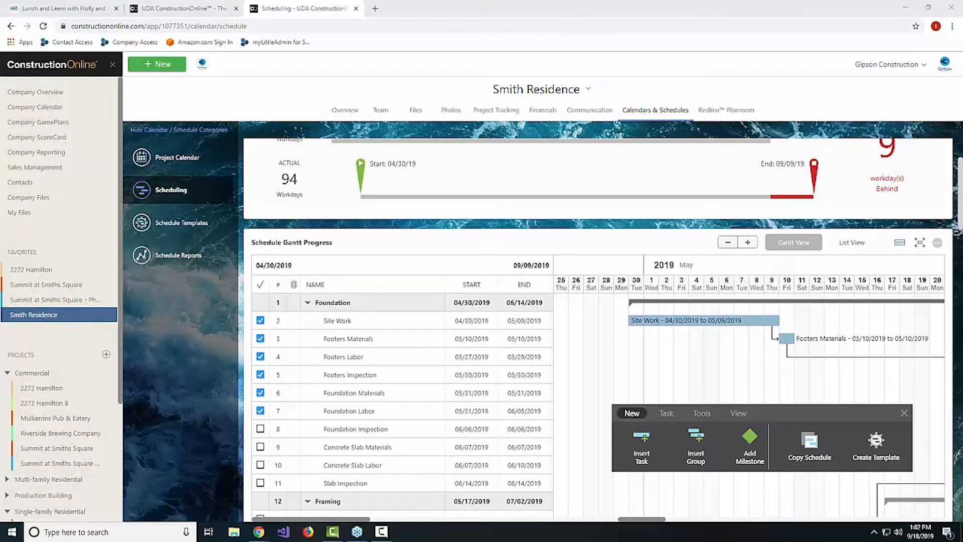
{"action": "scroll", "coordinate": [709, 323], "scroll_direction": "up", "scroll_amount": 1}
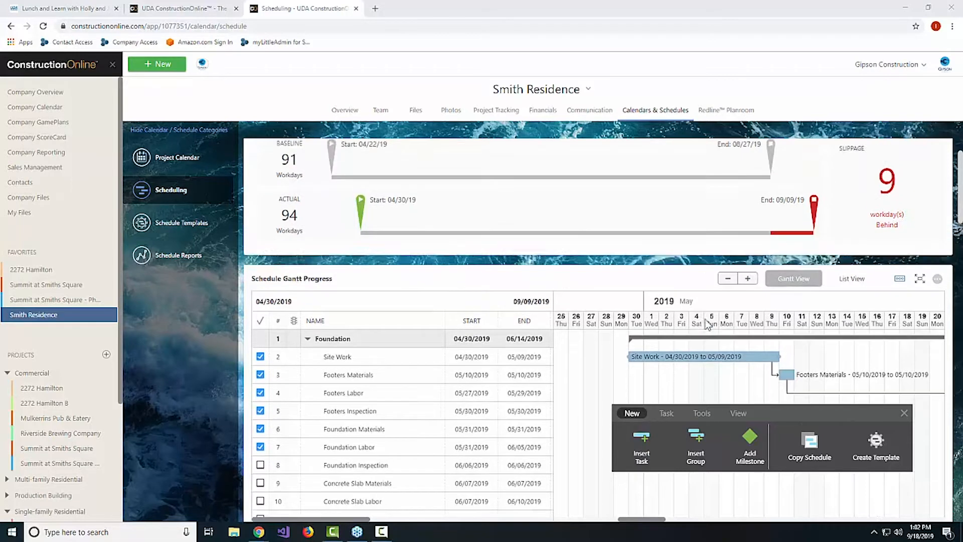
{"action": "scroll", "coordinate": [708, 324], "scroll_direction": "up", "scroll_amount": 2}
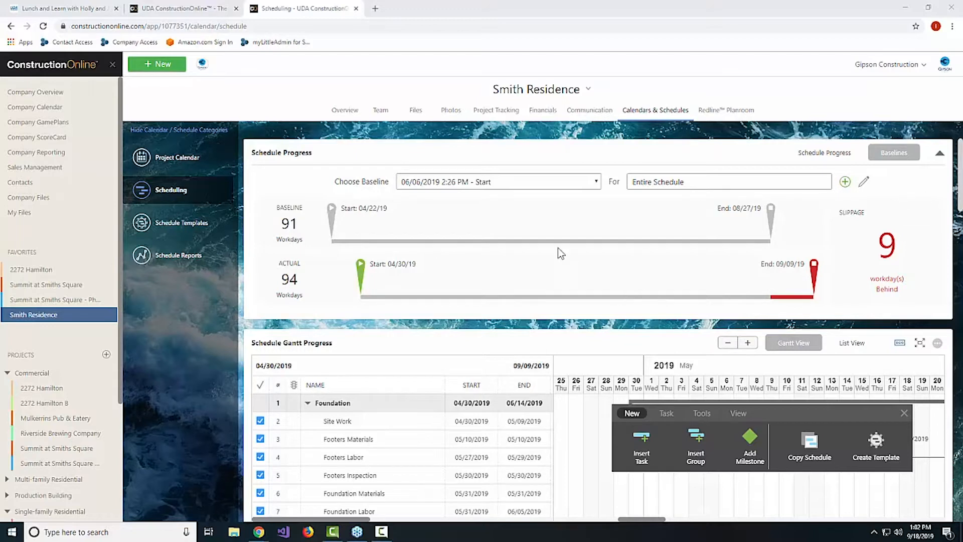
{"action": "left_click", "coordinate": [513, 186]}
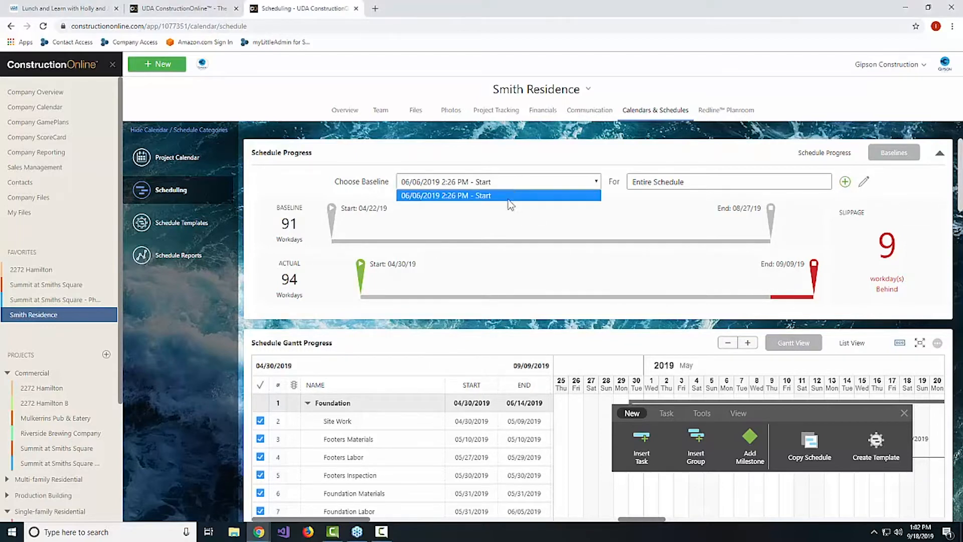
{"action": "left_click", "coordinate": [435, 198]}
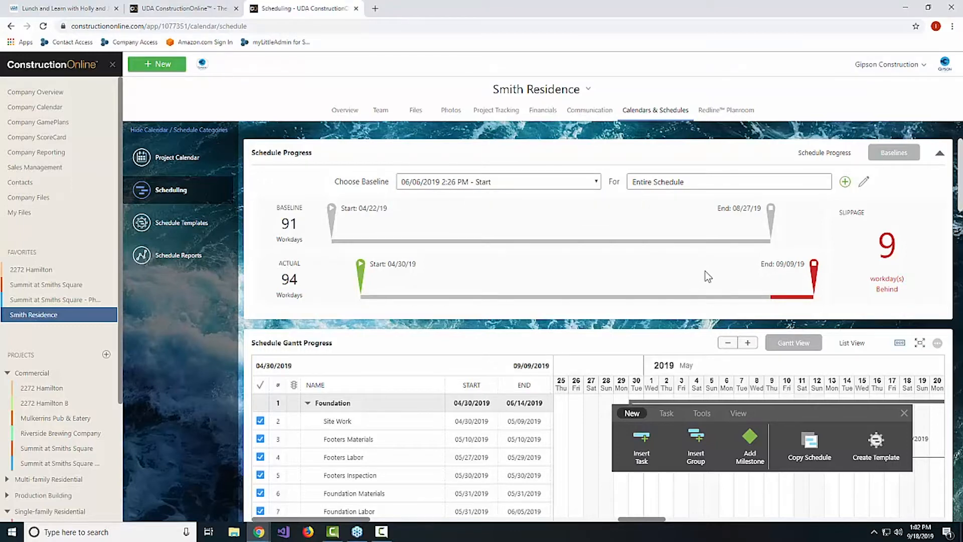
{"action": "scroll", "coordinate": [708, 276], "scroll_direction": "down", "scroll_amount": 1}
{"action": "scroll", "coordinate": [773, 294], "scroll_direction": "up", "scroll_amount": 1}
Step: Show the baseline slippage for the Framing group only
{"action": "left_click", "coordinate": [677, 184]}
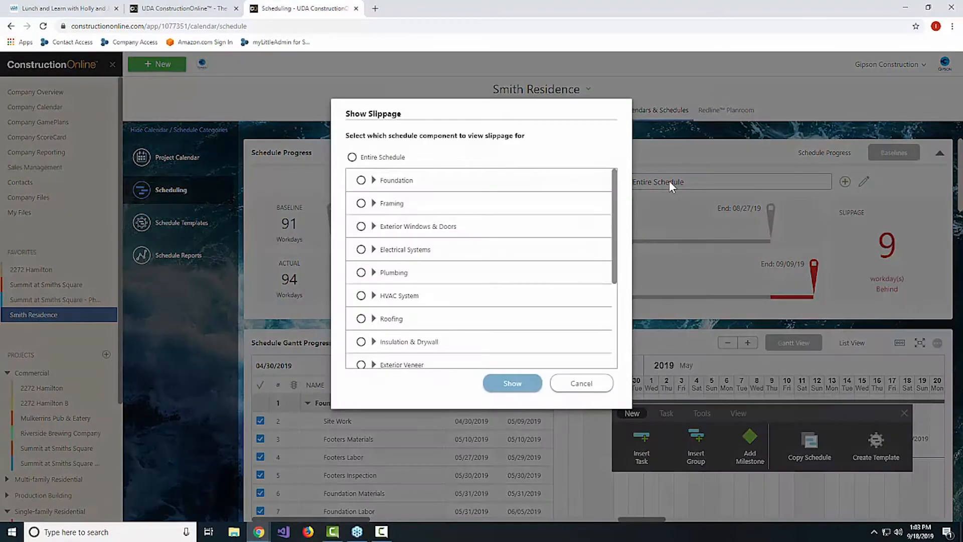
{"action": "left_click", "coordinate": [362, 180]}
{"action": "left_click", "coordinate": [368, 204]}
{"action": "left_click", "coordinate": [510, 382]}
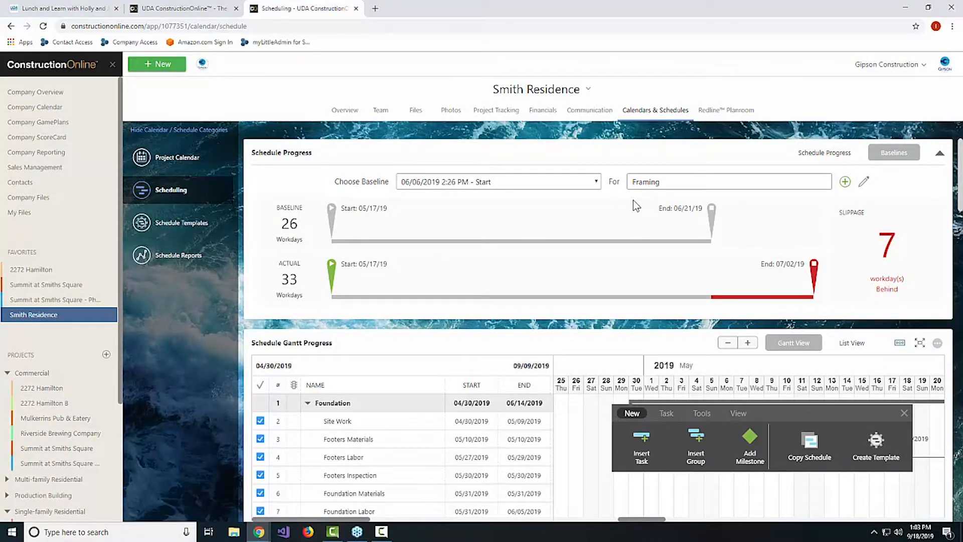
Step: Show the baseline slippage for the Framing Labor task within the Framing group
{"action": "left_click", "coordinate": [651, 182]}
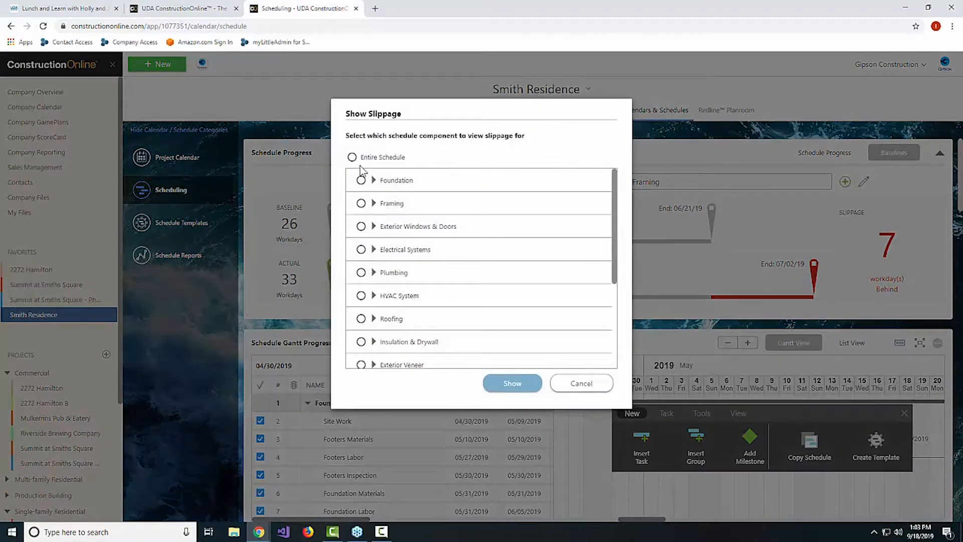
{"action": "left_click", "coordinate": [374, 203]}
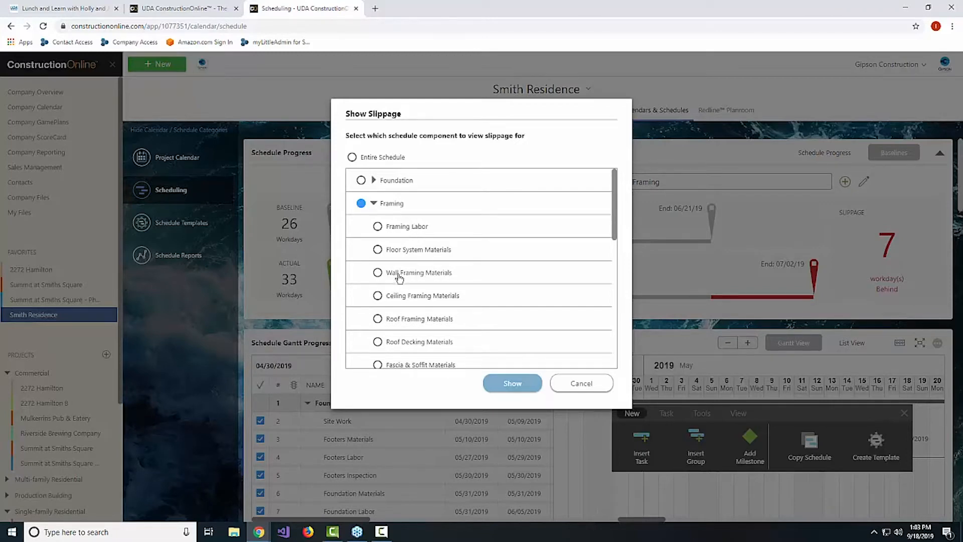
{"action": "left_click", "coordinate": [396, 232]}
{"action": "left_click", "coordinate": [521, 380]}
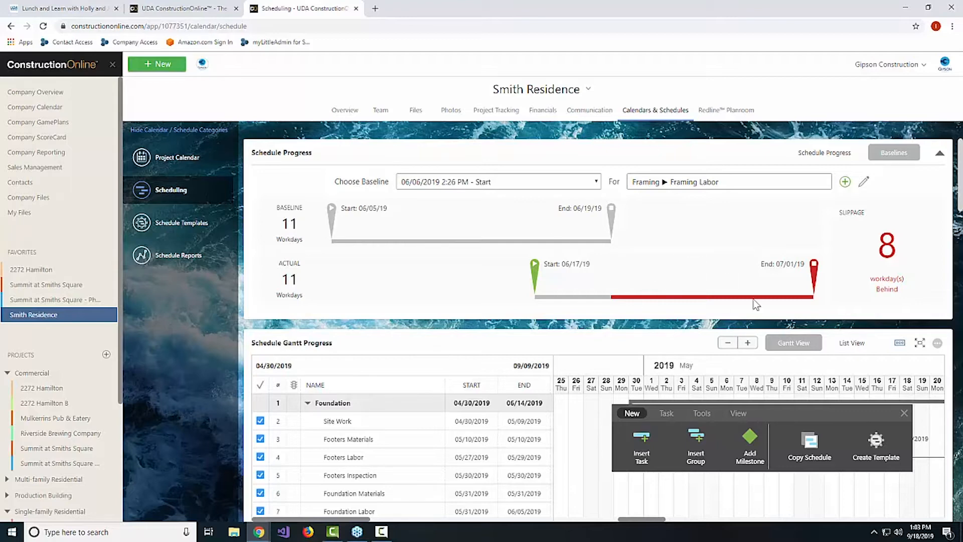
Step: Create a Baseline Report for the Smith Residence Schedule against the Start baseline, and return to the Schedule Reports page
{"action": "scroll", "coordinate": [686, 309], "scroll_direction": "down", "scroll_amount": 2}
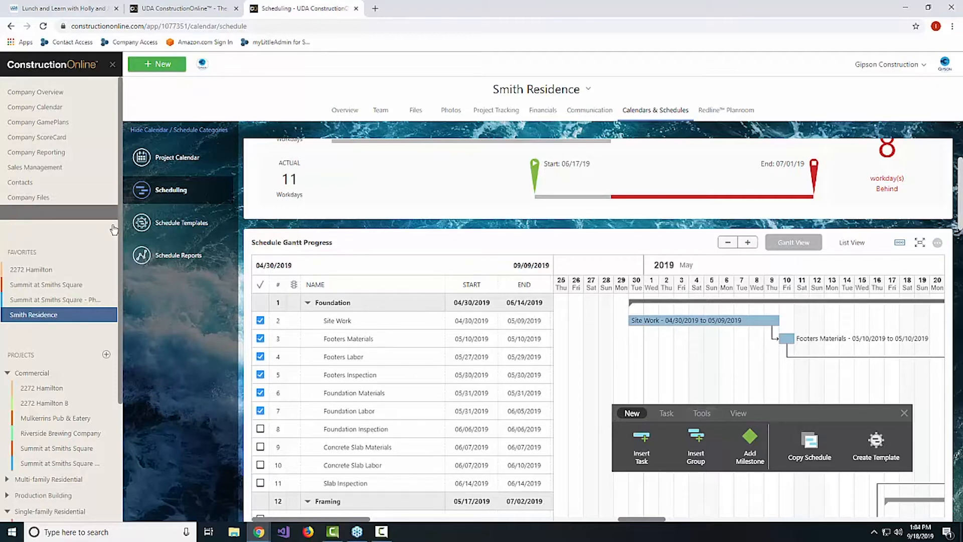
{"action": "left_click", "coordinate": [181, 255]}
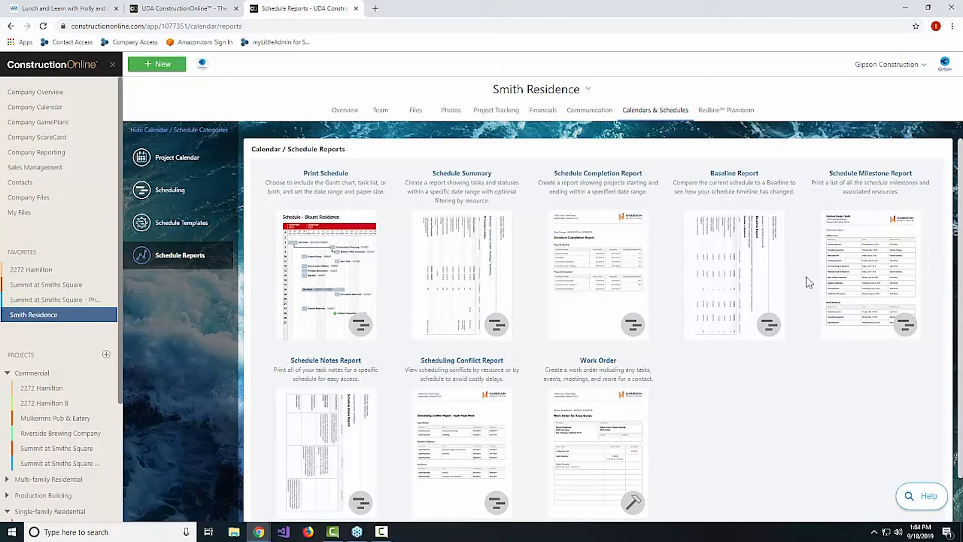
{"action": "mouse_move", "coordinate": [731, 276]}
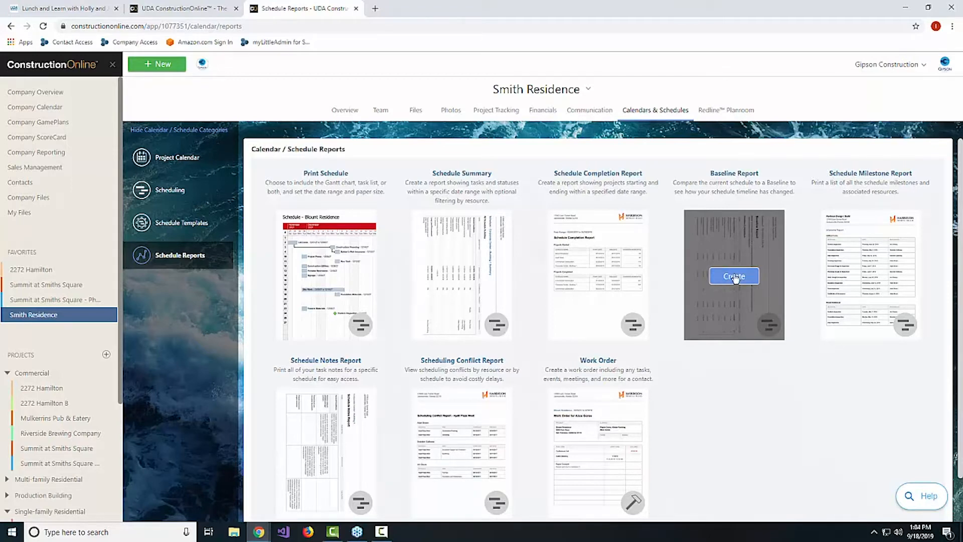
{"action": "left_click", "coordinate": [735, 276]}
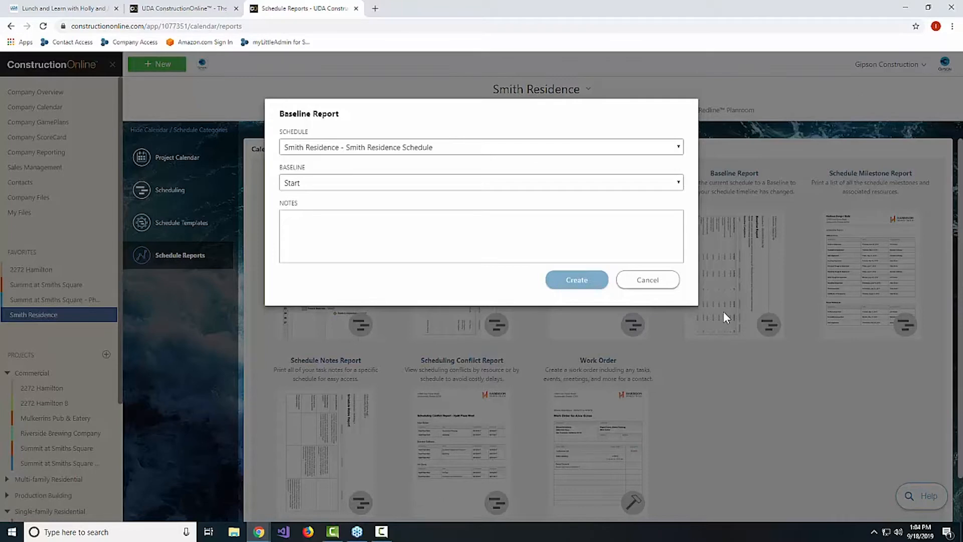
{"action": "left_click", "coordinate": [605, 278]}
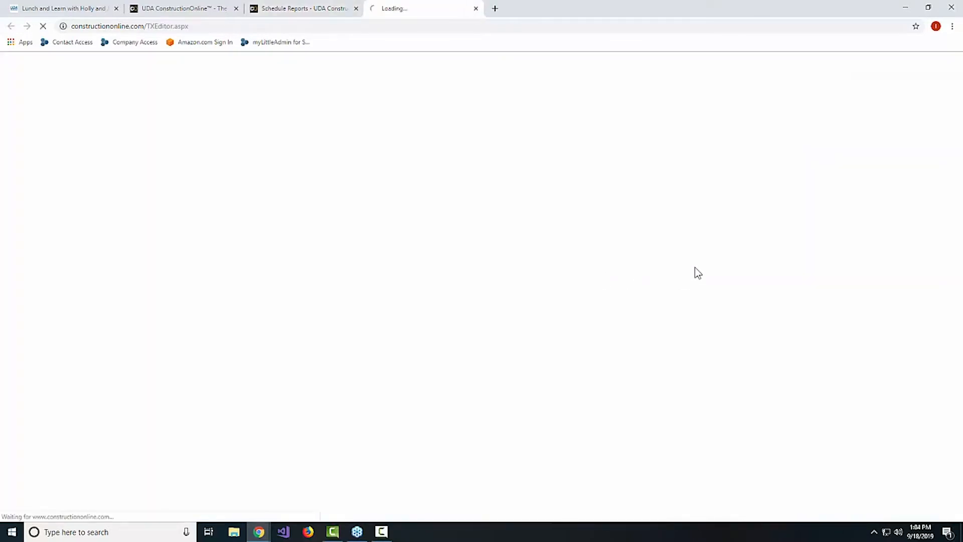
{"action": "left_click", "coordinate": [312, 9]}
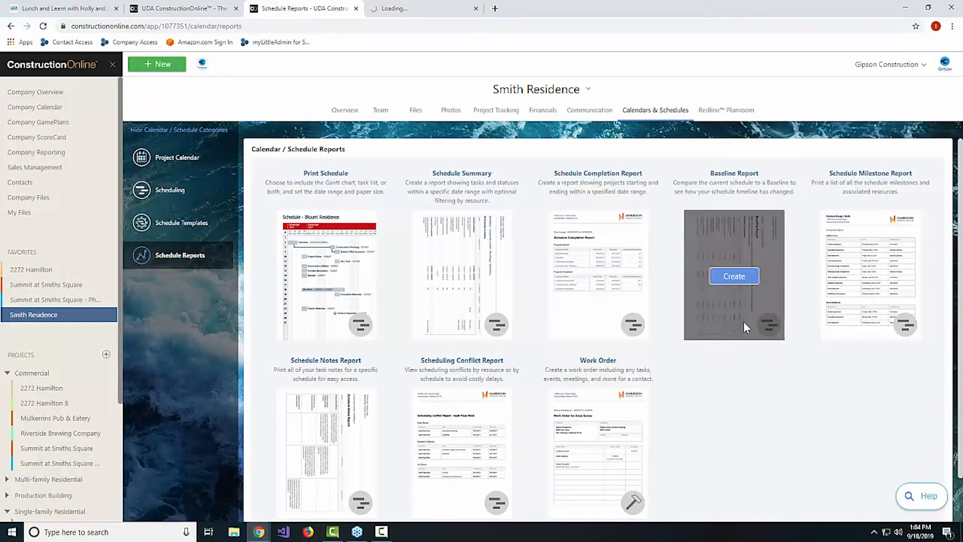
Step: Examine the Foundation group's baseline comparison in the generated Smith Residence Baseline Report, and return to the Schedule Reports page
{"action": "mouse_move", "coordinate": [615, 293]}
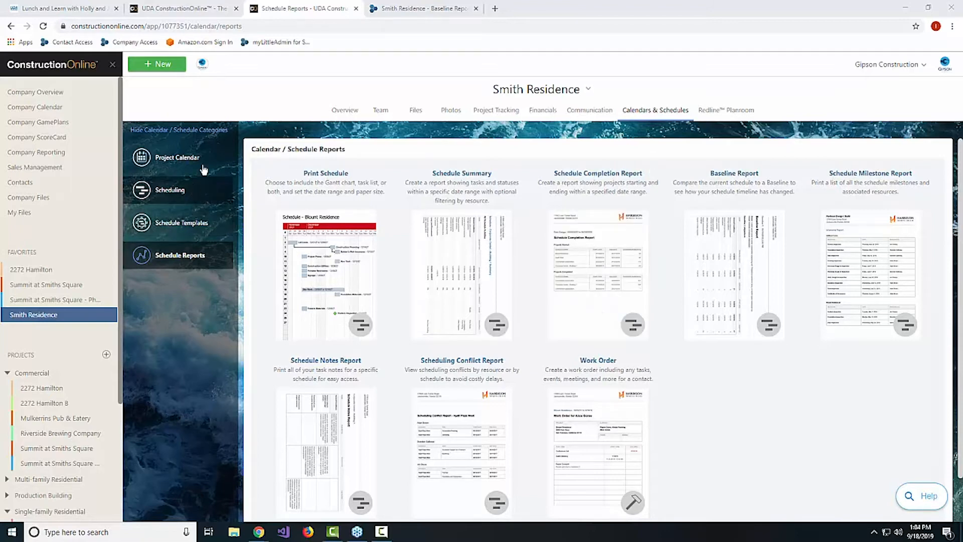
{"action": "left_click", "coordinate": [401, 8]}
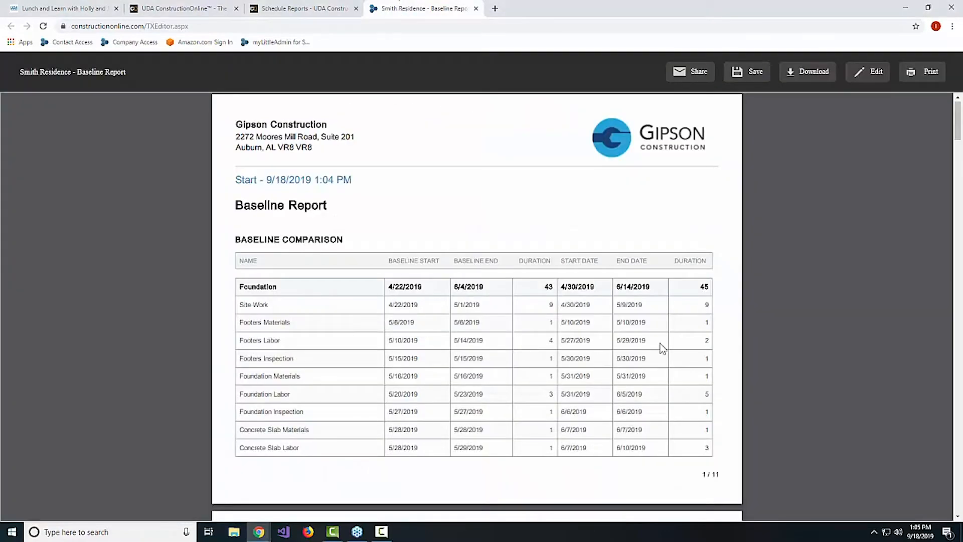
{"action": "scroll", "coordinate": [624, 343], "scroll_direction": "down", "scroll_amount": 2}
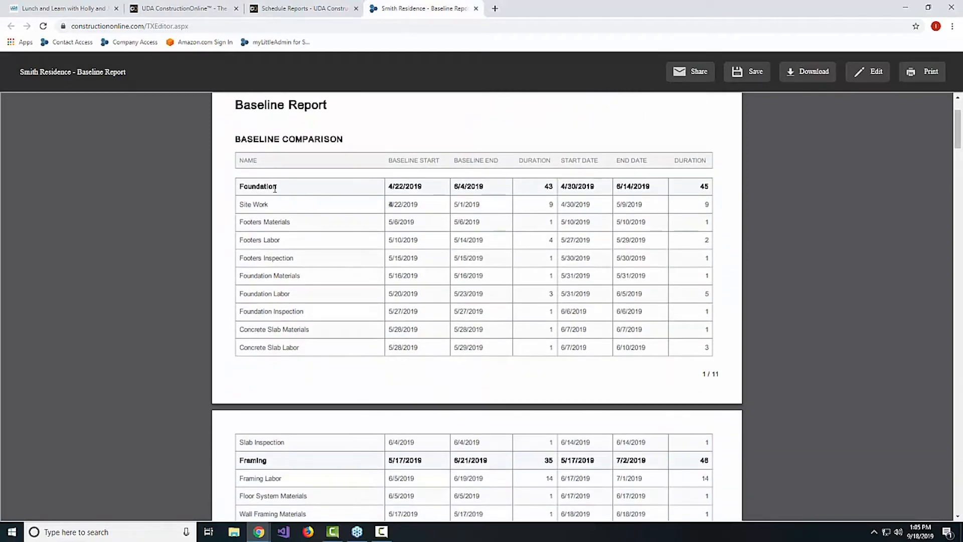
{"action": "left_click_drag", "start_coordinate": [263, 204], "coordinate": [620, 344]}
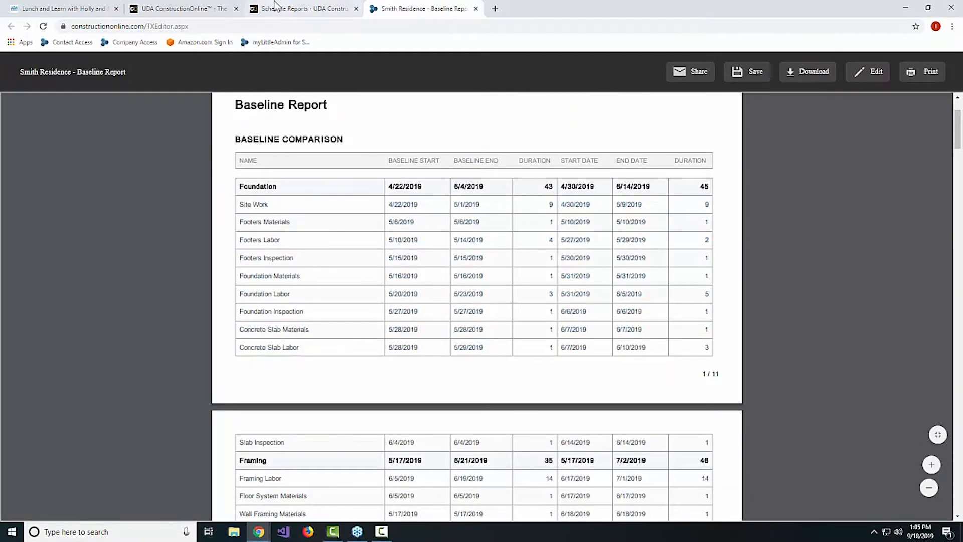
{"action": "left_click", "coordinate": [301, 8]}
{"action": "left_click", "coordinate": [201, 10]}
{"action": "left_click", "coordinate": [263, 9]}
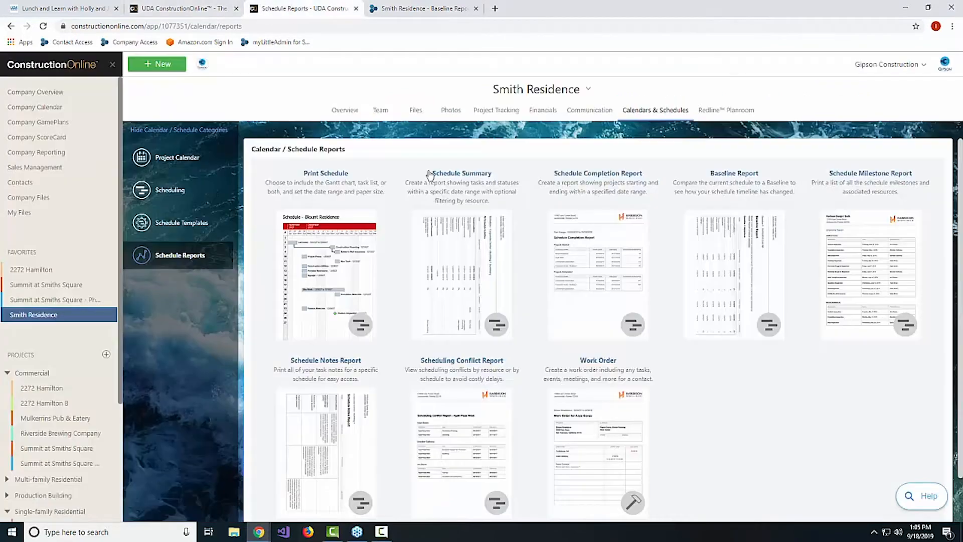
Step: Open the Smith Residence schedule's Gantt chart and bring up its schedule view commands
{"action": "left_click", "coordinate": [189, 186]}
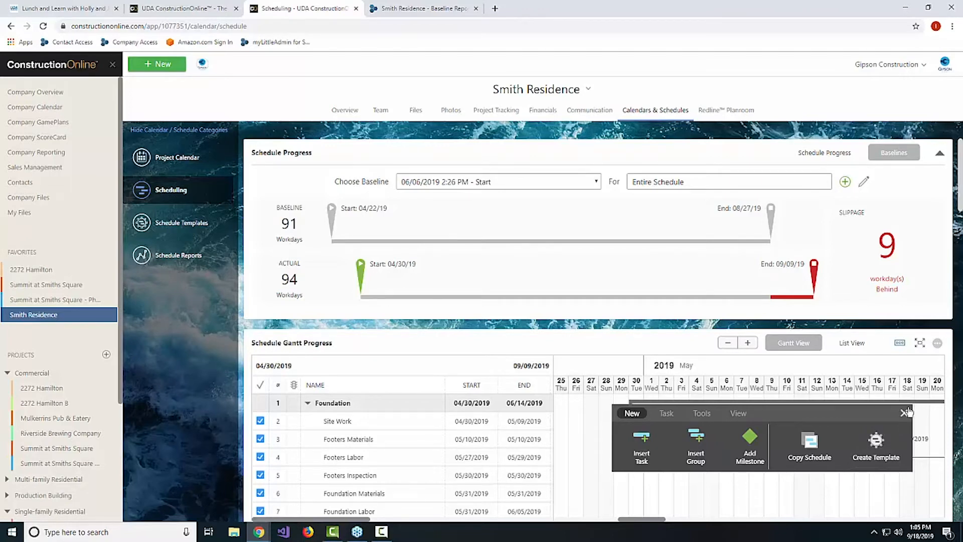
{"action": "scroll", "coordinate": [525, 329], "scroll_direction": "down", "scroll_amount": 4}
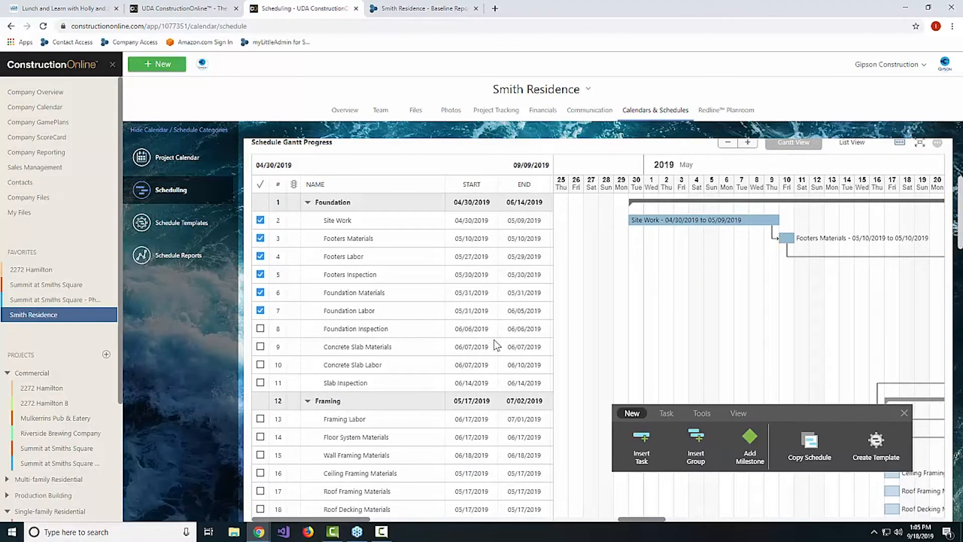
{"action": "scroll", "coordinate": [764, 252], "scroll_direction": "up", "scroll_amount": 1}
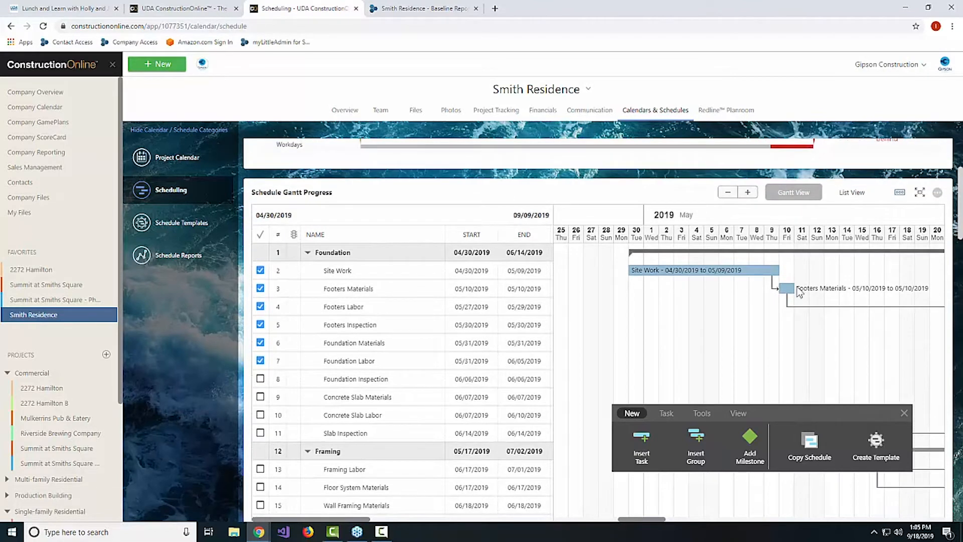
{"action": "left_click", "coordinate": [742, 413]}
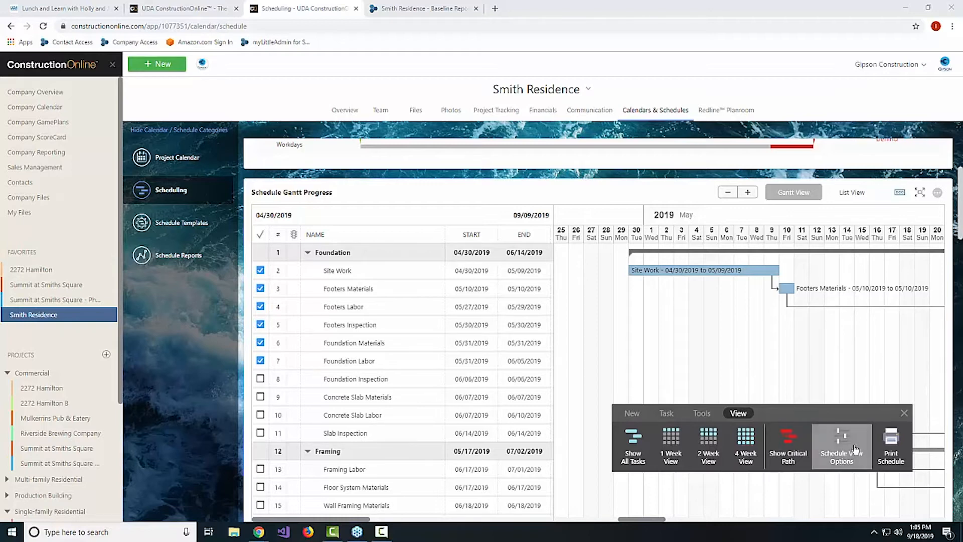
Step: Locate the labor and materials tasks of the Framing group on the Gantt chart, and hide the floating schedule commands
{"action": "scroll", "coordinate": [444, 387], "scroll_direction": "down", "scroll_amount": 3}
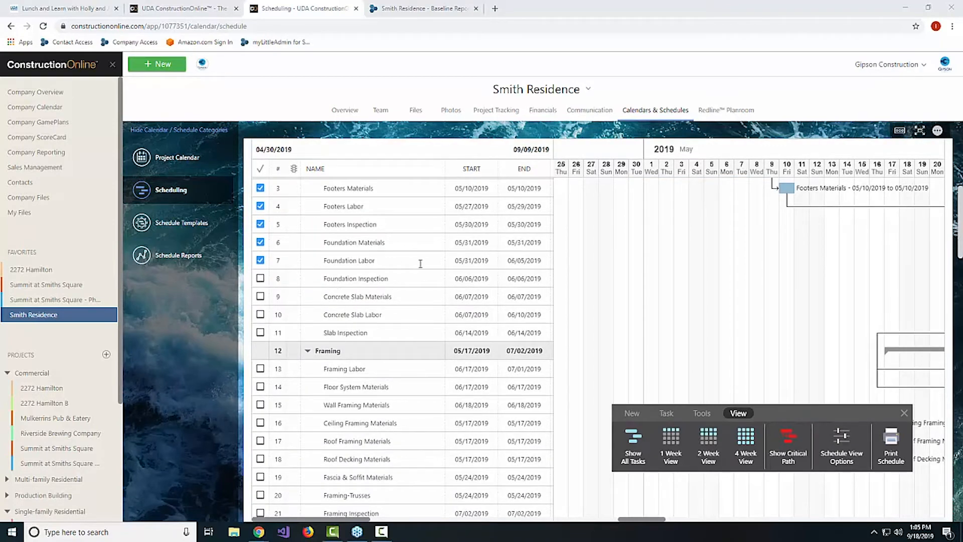
{"action": "left_click", "coordinate": [381, 369]}
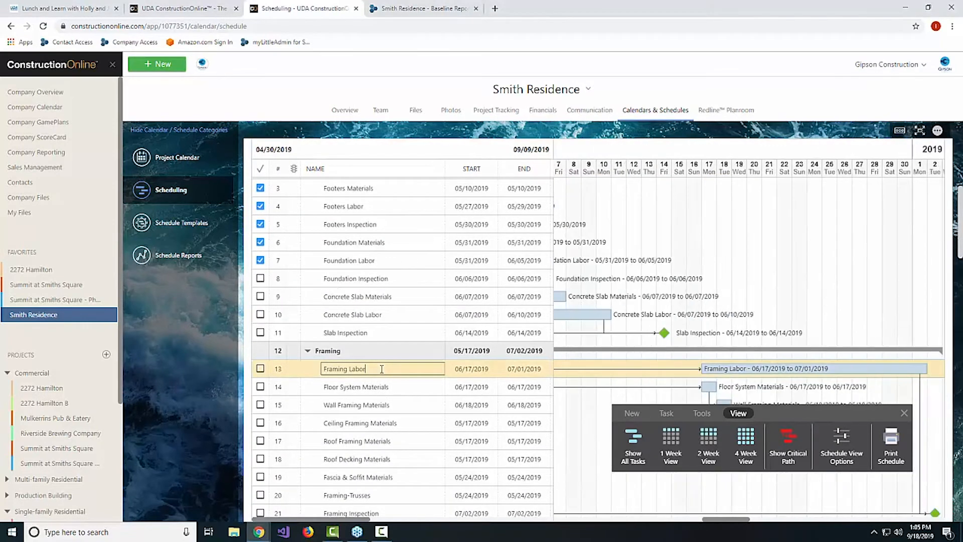
{"action": "left_click", "coordinate": [367, 387]}
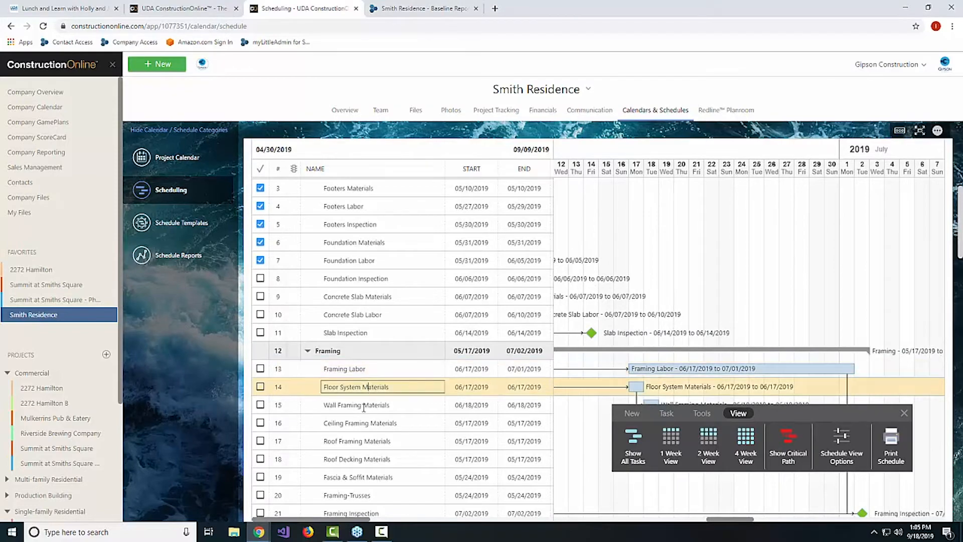
{"action": "left_click", "coordinate": [371, 405]}
{"action": "left_click", "coordinate": [410, 440]}
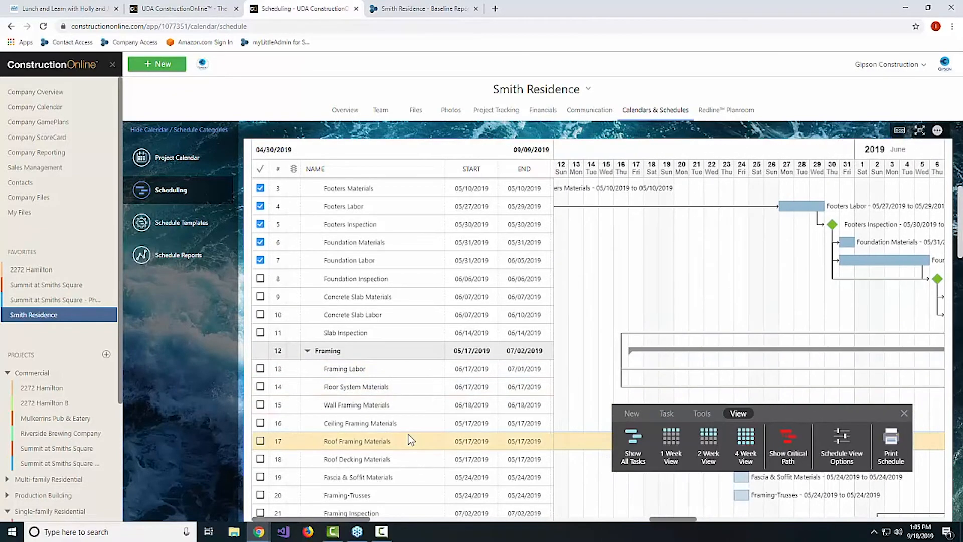
{"action": "left_click", "coordinate": [394, 400]}
{"action": "left_click", "coordinate": [905, 415]}
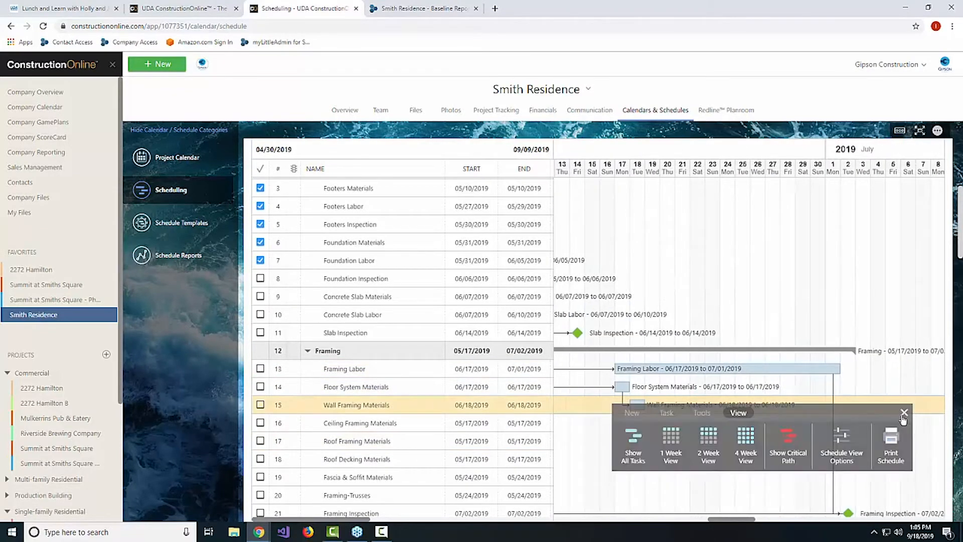
{"action": "scroll", "coordinate": [494, 430], "scroll_direction": "down", "scroll_amount": 1}
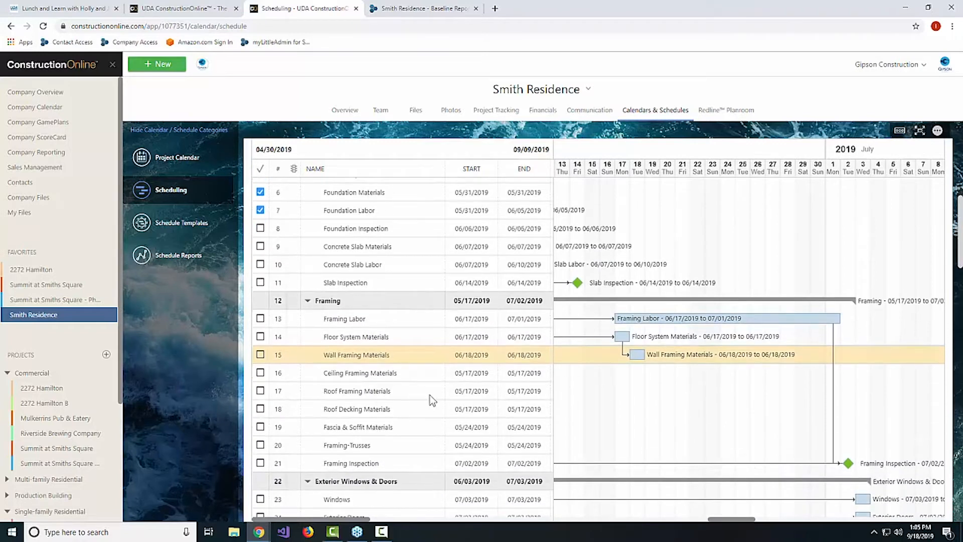
Step: Add a new task named Delay directly after Ceiling Framing Materials in the Framing group
{"action": "left_click", "coordinate": [394, 377]}
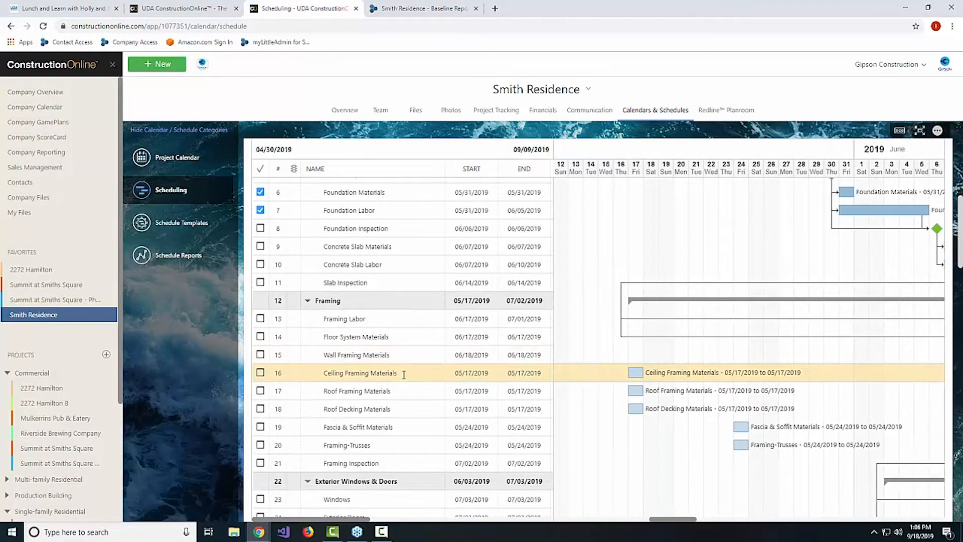
{"action": "right_click", "coordinate": [401, 375]}
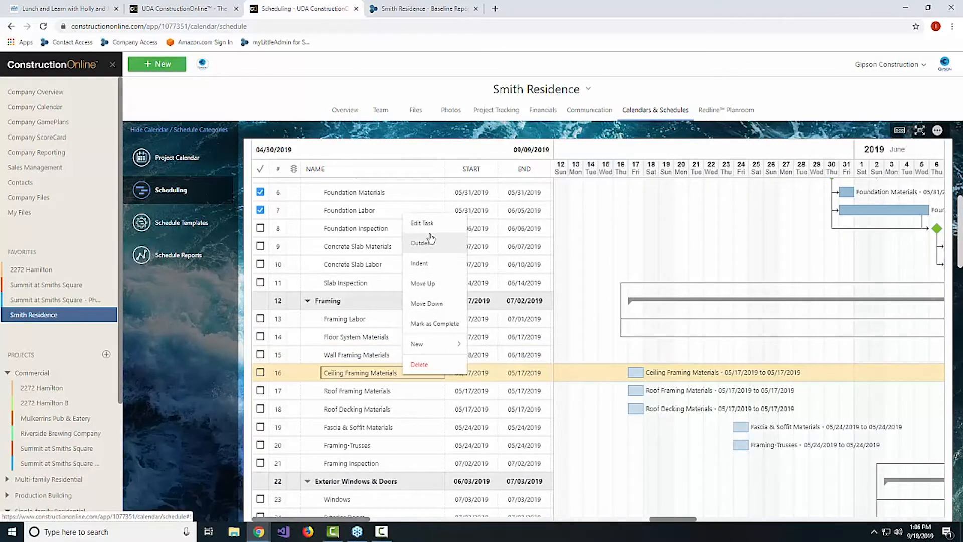
{"action": "mouse_move", "coordinate": [436, 344]}
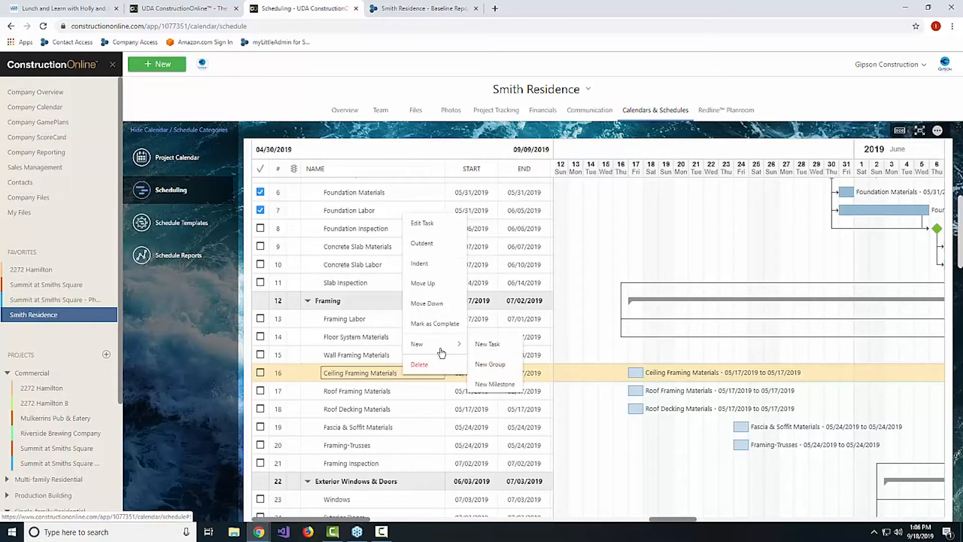
{"action": "left_click", "coordinate": [509, 355]}
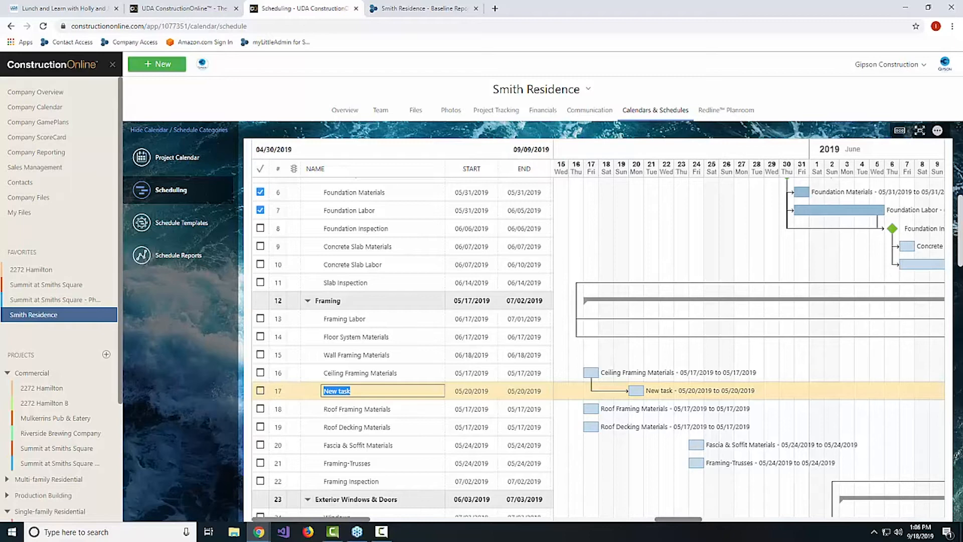
{"action": "type", "text": "Delay"}
{"action": "left_click", "coordinate": [407, 410]}
{"action": "left_click", "coordinate": [408, 391]}
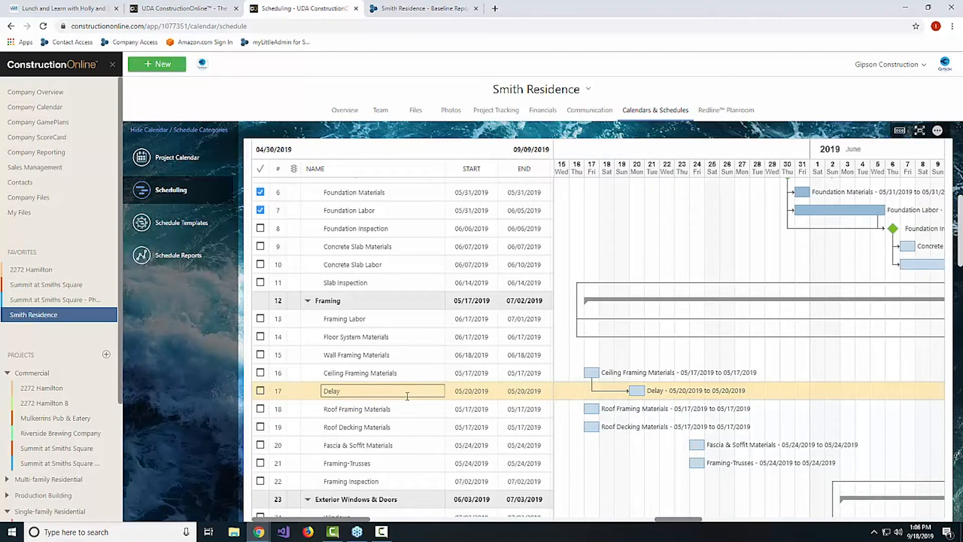
Step: Set task 17, Delay, as the predecessor of the Roof Framing Materials task
{"action": "left_click", "coordinate": [409, 409]}
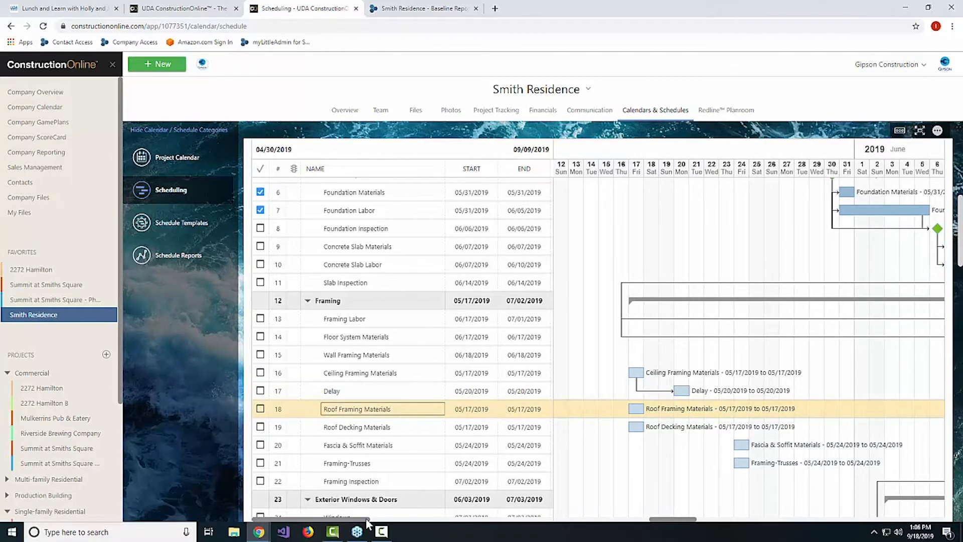
{"action": "left_click_drag", "start_coordinate": [366, 520], "coordinate": [411, 518]}
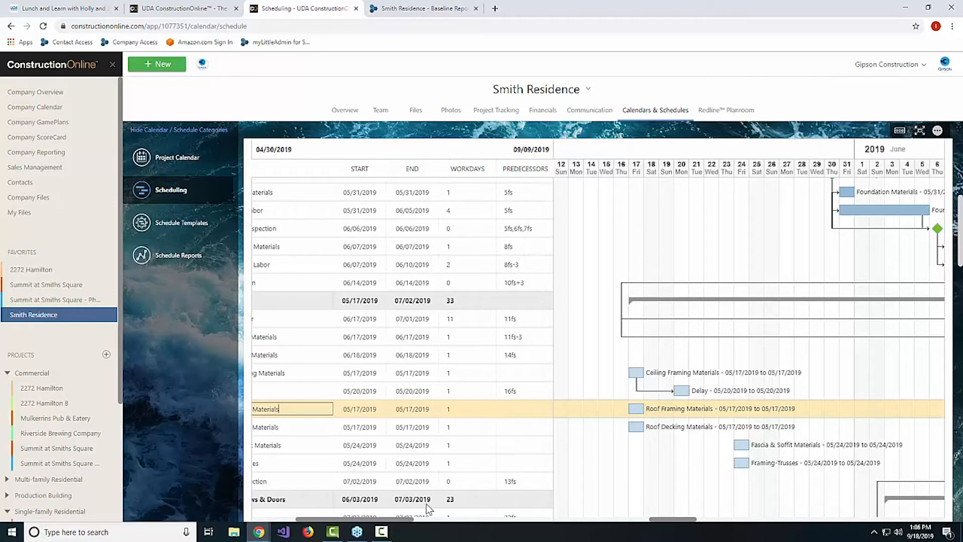
{"action": "left_click", "coordinate": [515, 410]}
{"action": "type", "text": "17"}
{"action": "key", "text": "Return"}
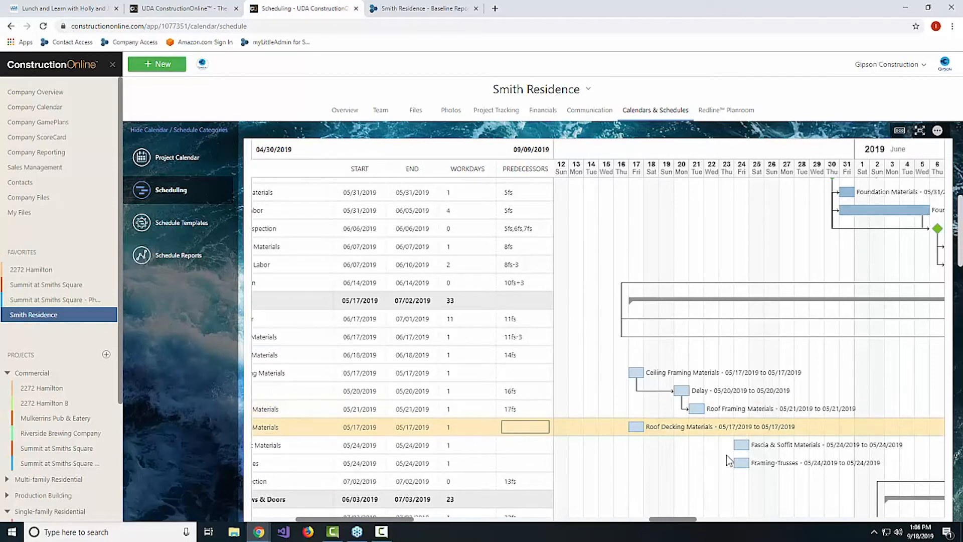
Step: Move the Delay task on the Gantt chart to 05/21/2019, and bring the task names back into view
{"action": "left_click_drag", "start_coordinate": [679, 391], "coordinate": [696, 391]}
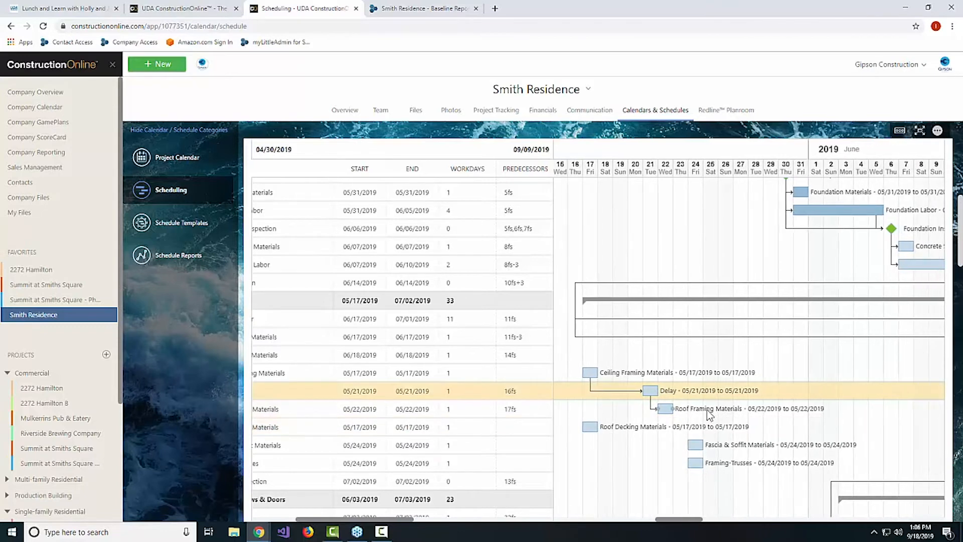
{"action": "left_click", "coordinate": [416, 520]}
{"action": "left_click_drag", "start_coordinate": [414, 519], "coordinate": [262, 519]}
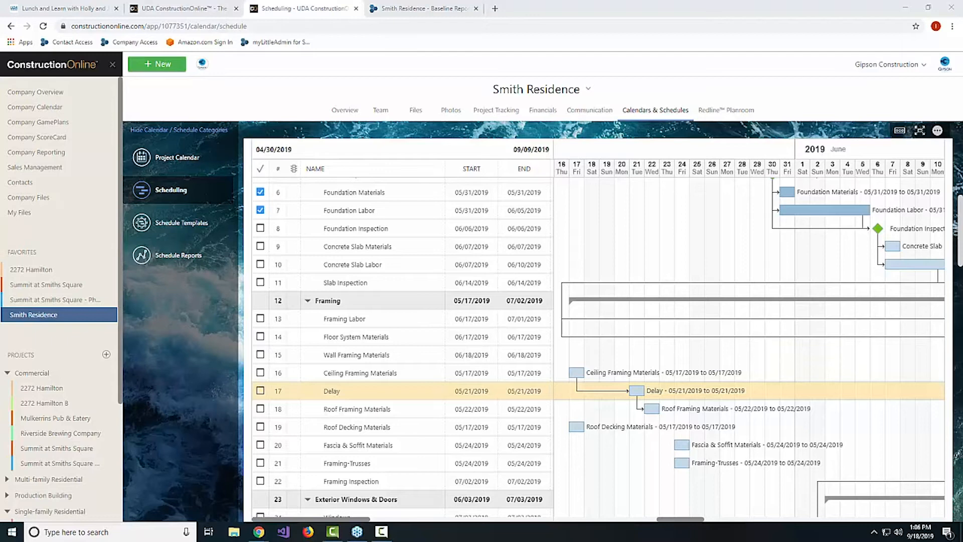
Step: Open the Schedule Reports page and look over the Schedule Milestone Report and Work Order options
{"action": "left_click", "coordinate": [166, 254]}
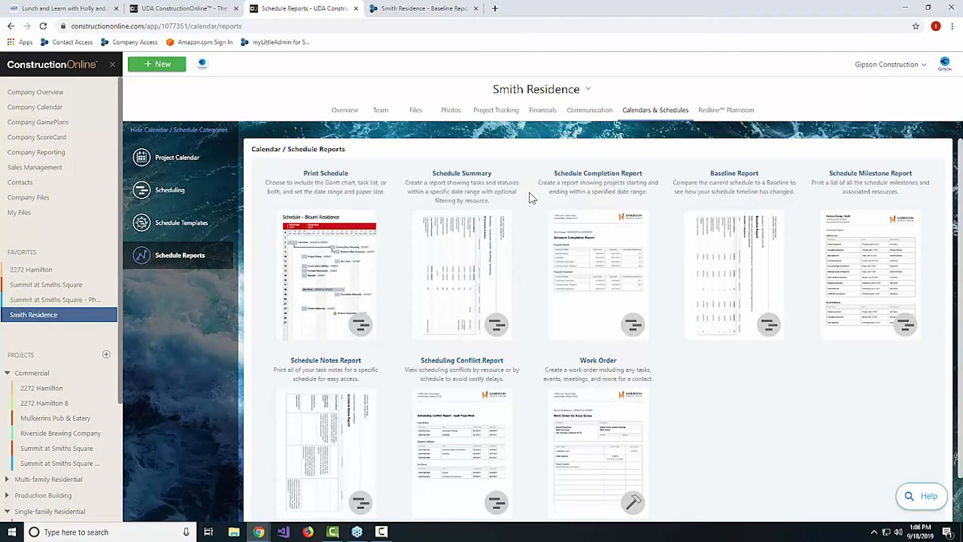
{"action": "mouse_move", "coordinate": [870, 276]}
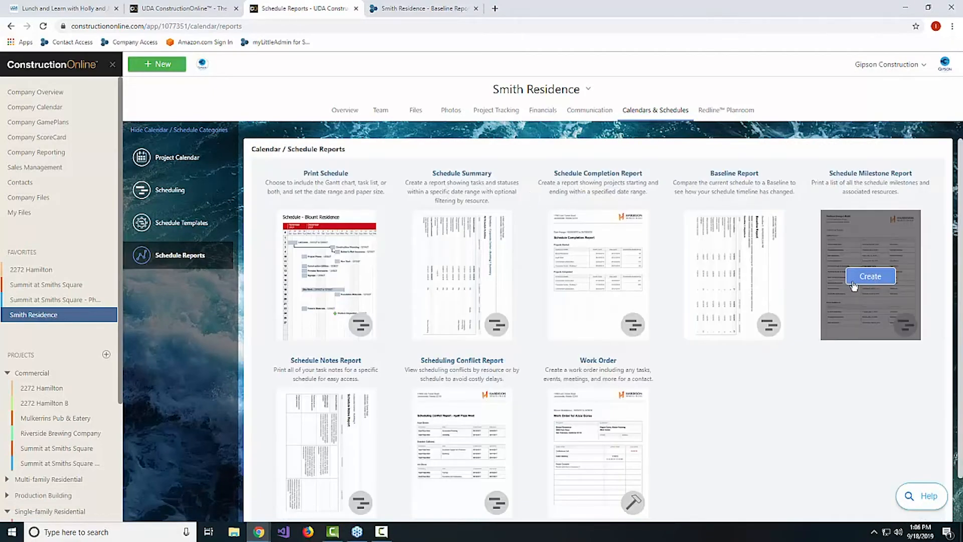
{"action": "mouse_move", "coordinate": [561, 439]}
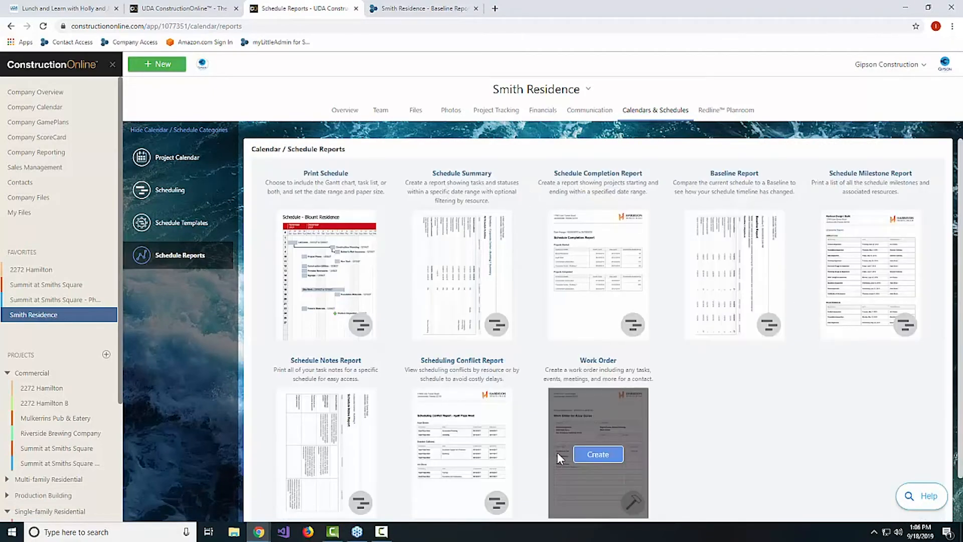
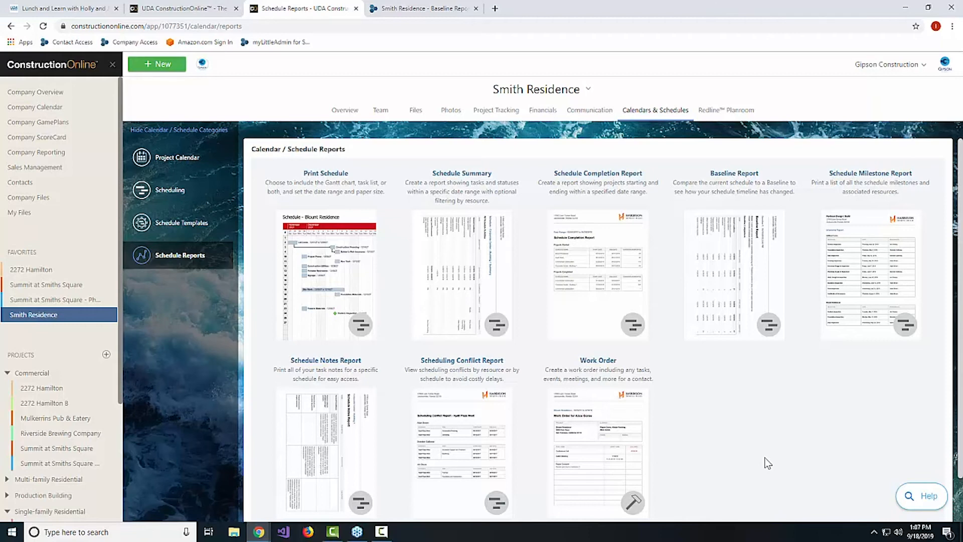
Step: Switch to the UDA website's upcoming webinars, view the ConstructionOnline 2020 First Look: New Time Tracking details, and return to the list
{"action": "left_click", "coordinate": [40, 6]}
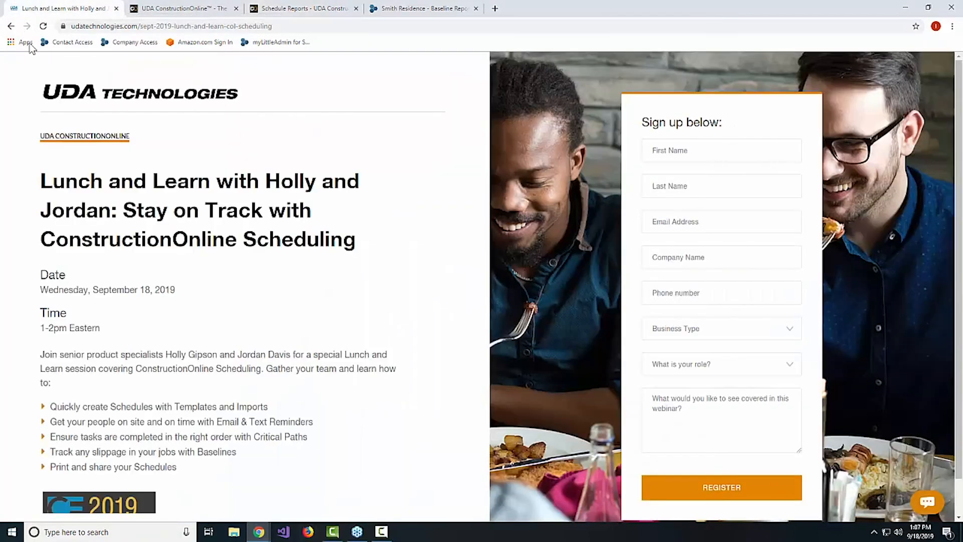
{"action": "left_click", "coordinate": [10, 27]}
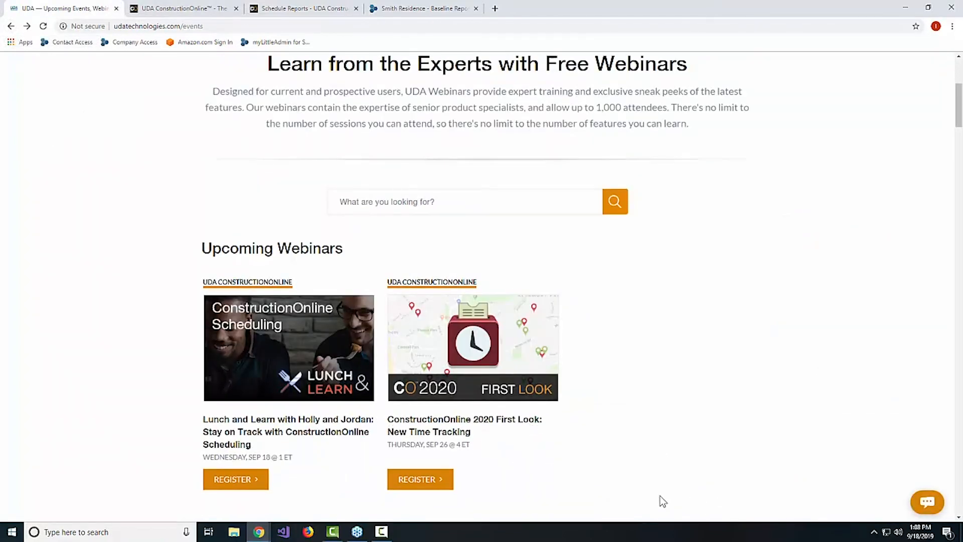
{"action": "left_click", "coordinate": [509, 427]}
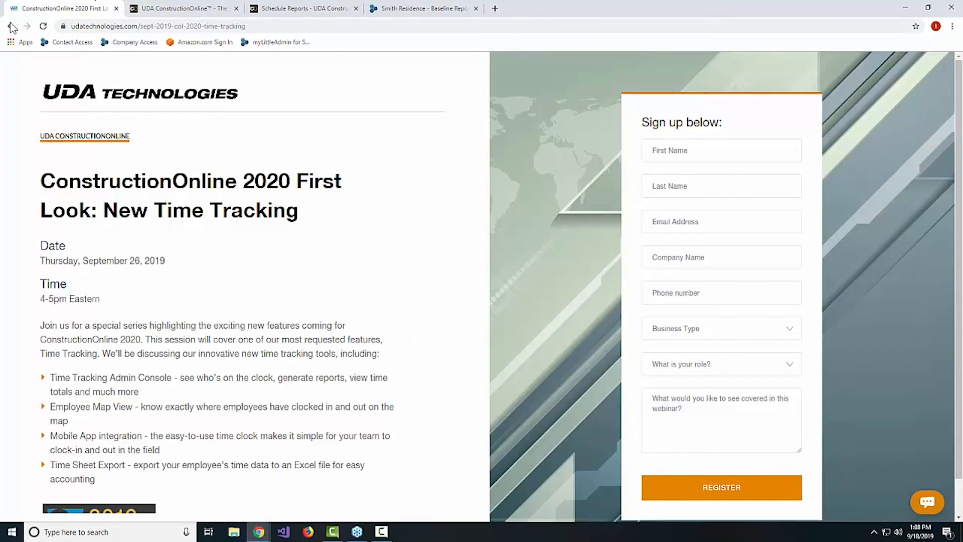
{"action": "scroll", "coordinate": [200, 173], "scroll_direction": "down", "scroll_amount": 2}
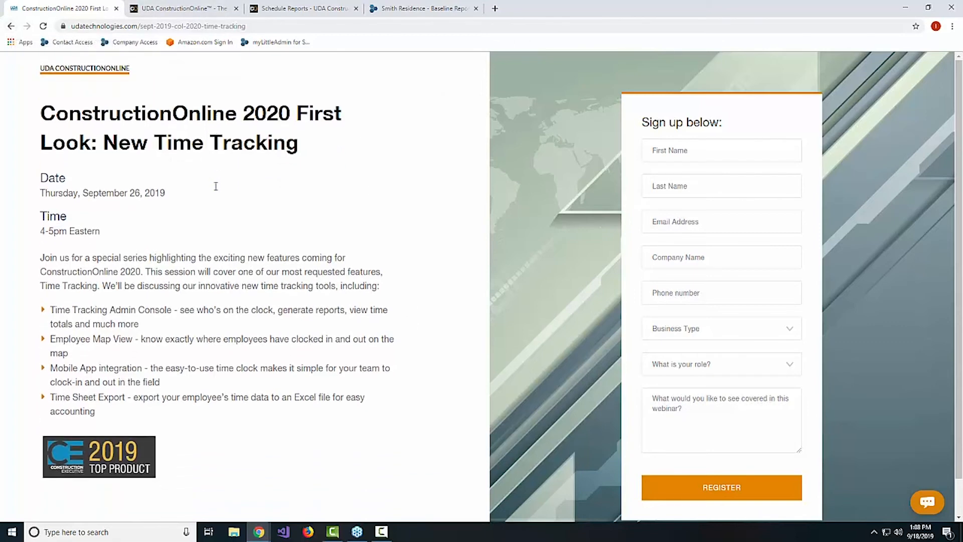
{"action": "left_click", "coordinate": [11, 26]}
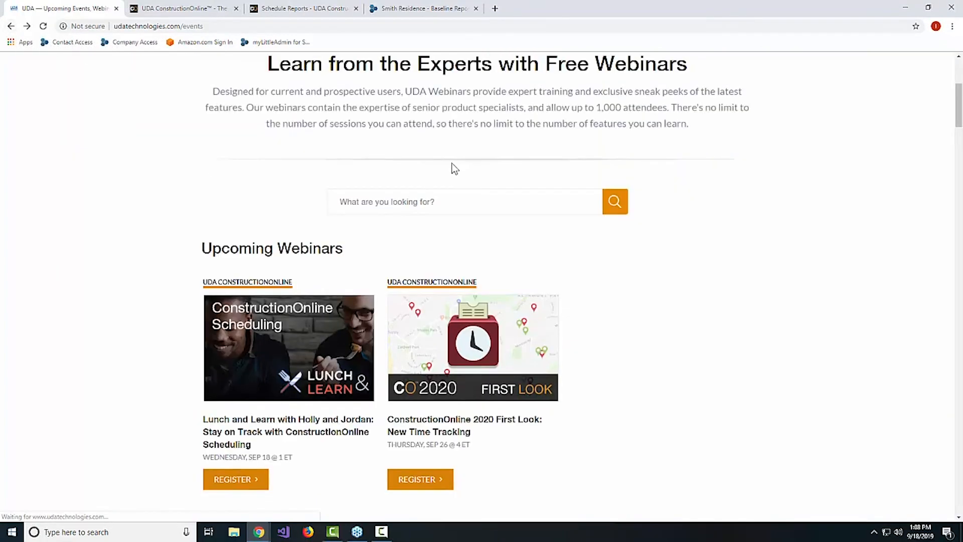